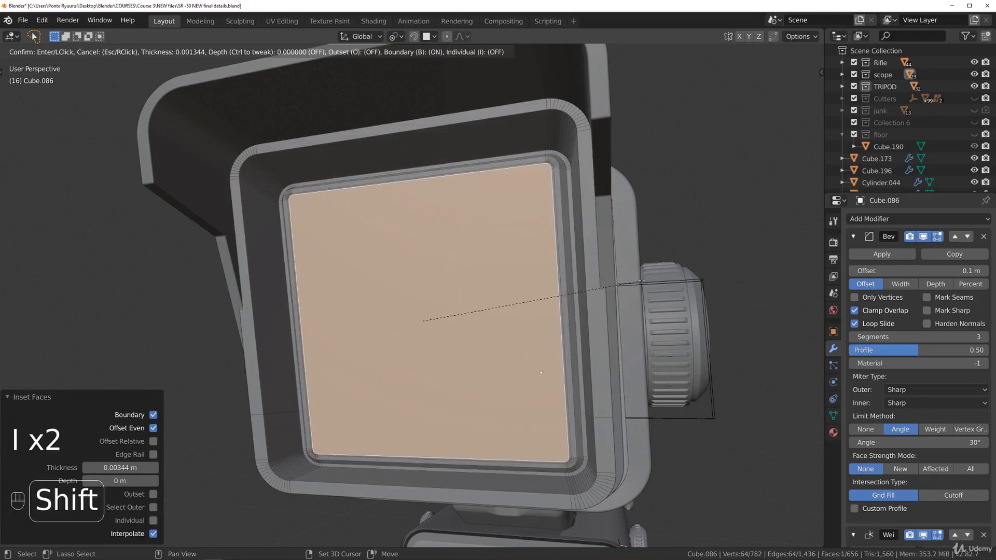
Finish insetting the scope's front screen face with a thickness of about 0.0013 m
click(640, 281)
key(Tab)
key(alt)
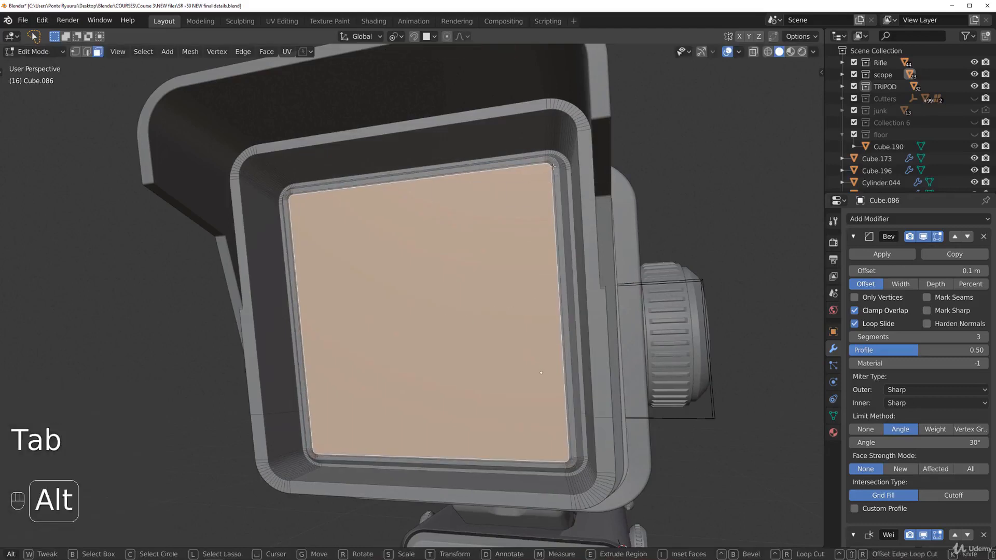
Select the thin face loop around the scope's front screen and extrude it about 0.0004 m along global X
alt+click(550, 165)
alt+click(550, 165)
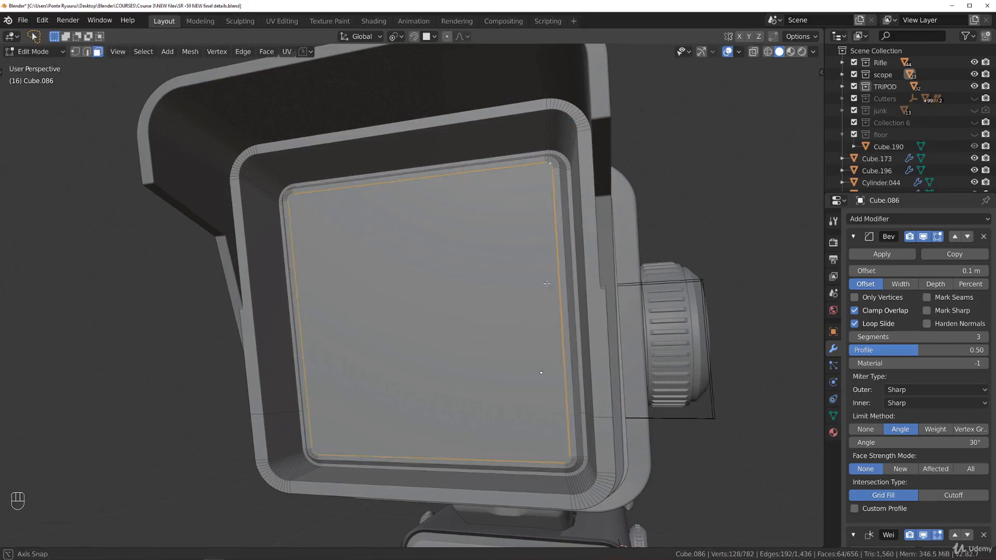
middle_drag(551, 167, 511, 278)
key(e)
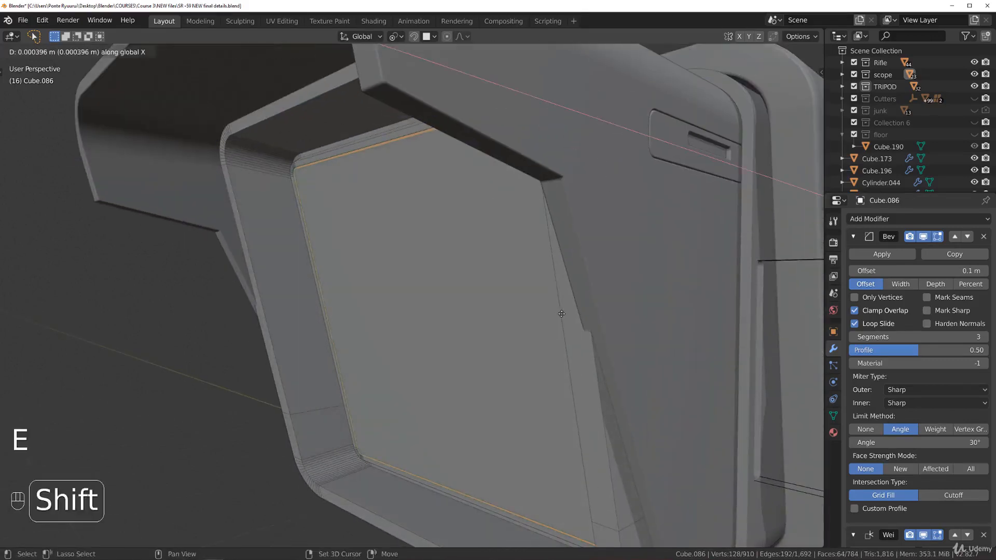
click(561, 314)
key(Tab)
Examine the groove around the scope's front screen, including its rounded upper corner, from different angles and distances
middle_drag(493, 191, 553, 247)
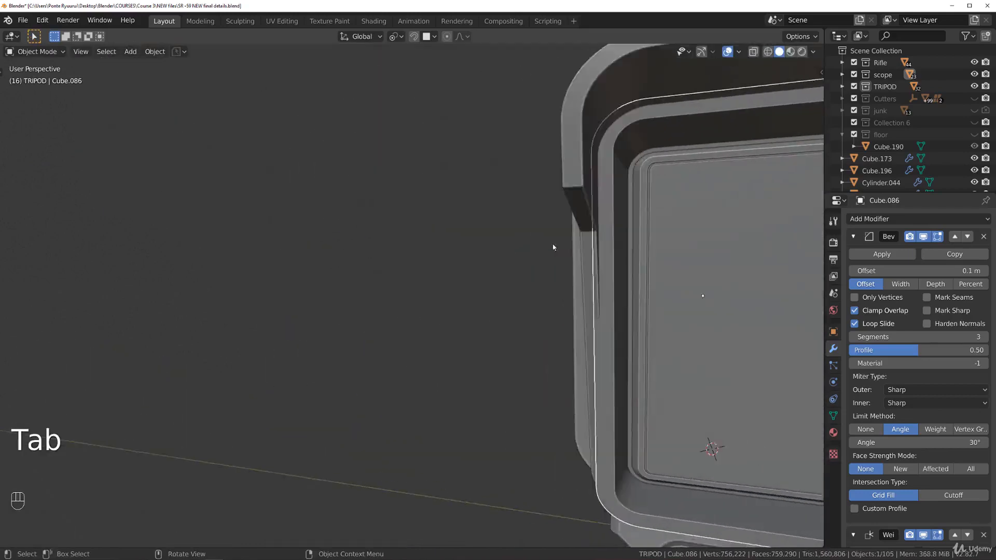
scroll(553, 248, down, 3)
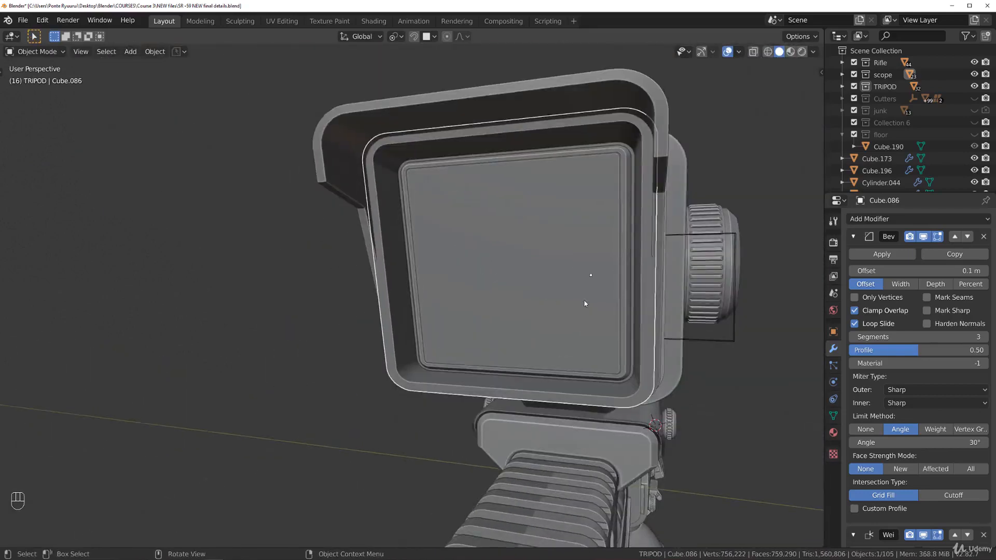
middle_drag(584, 302, 551, 290)
click(285, 384)
middle_drag(362, 337, 486, 291)
scroll(413, 257, up, 4)
scroll(486, 290, up, 1)
shift+middle_drag(558, 283, 455, 305)
scroll(454, 286, up, 3)
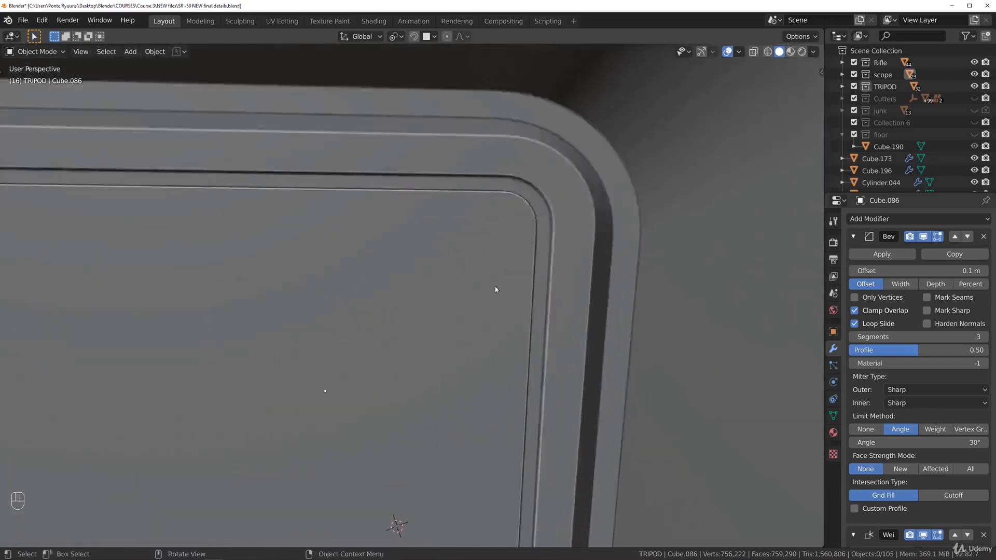
shift+middle_drag(559, 264, 433, 465)
scroll(453, 403, up, 2)
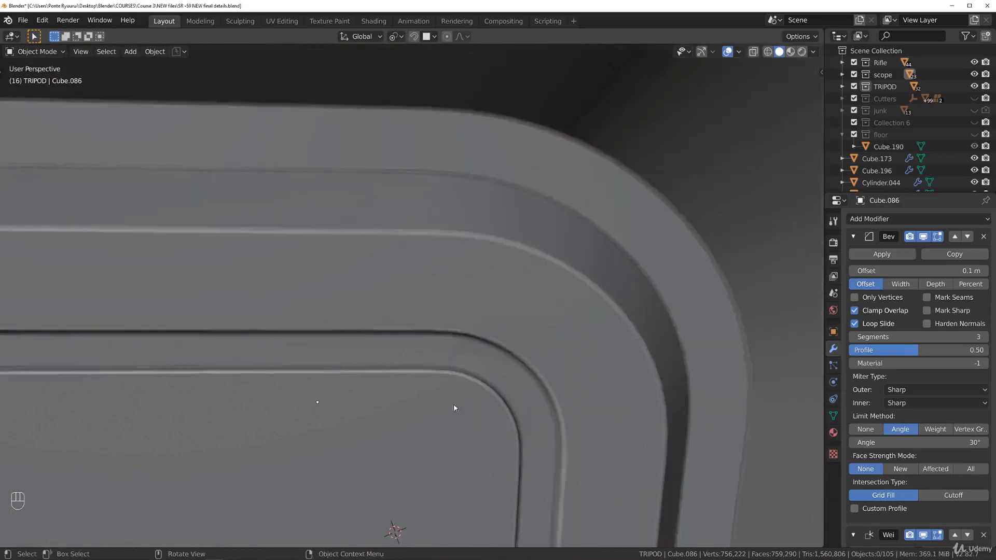
scroll(536, 424, up, 2)
scroll(431, 403, down, 8)
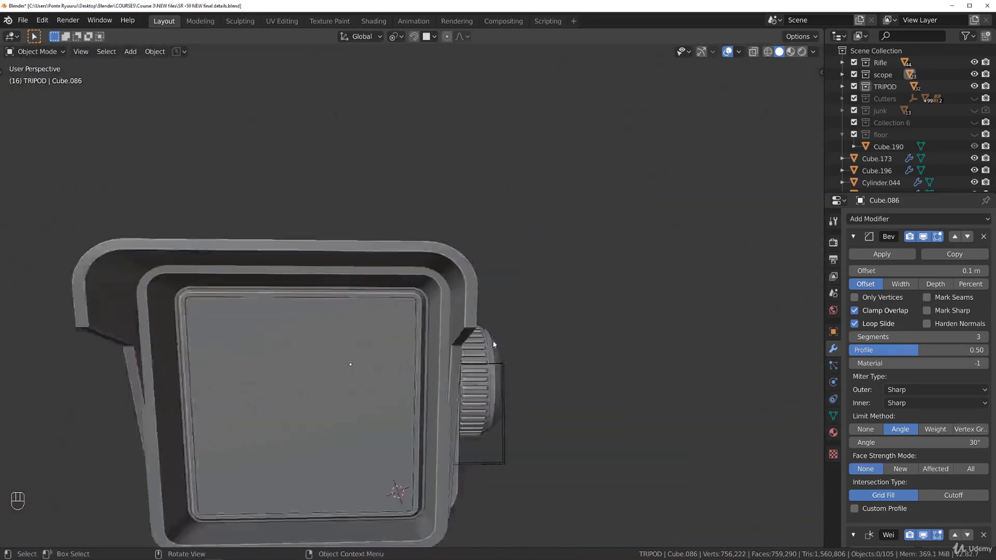
scroll(433, 364, up, 2)
shift+middle_drag(433, 364, 383, 171)
Switch to the front orthographic view and open the trigger's ridged finger insert for vertex editing
key(grave)
click(291, 229)
key(KP_5)
shift+middle_drag(407, 417, 370, 278)
scroll(484, 299, up, 7)
scroll(483, 295, up, 2)
scroll(415, 308, up, 4)
scroll(412, 309, up, 2)
click(322, 283)
key(Tab)
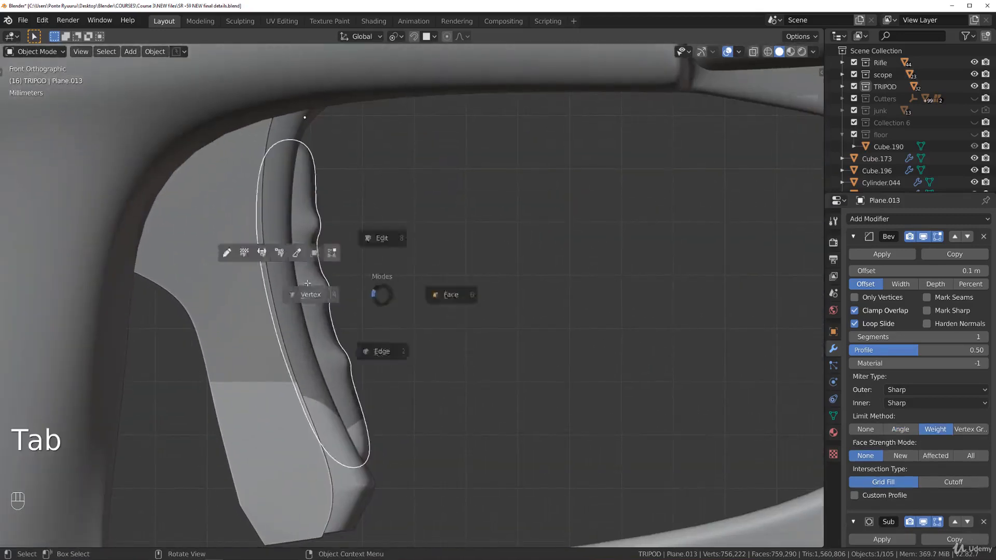
click(325, 282)
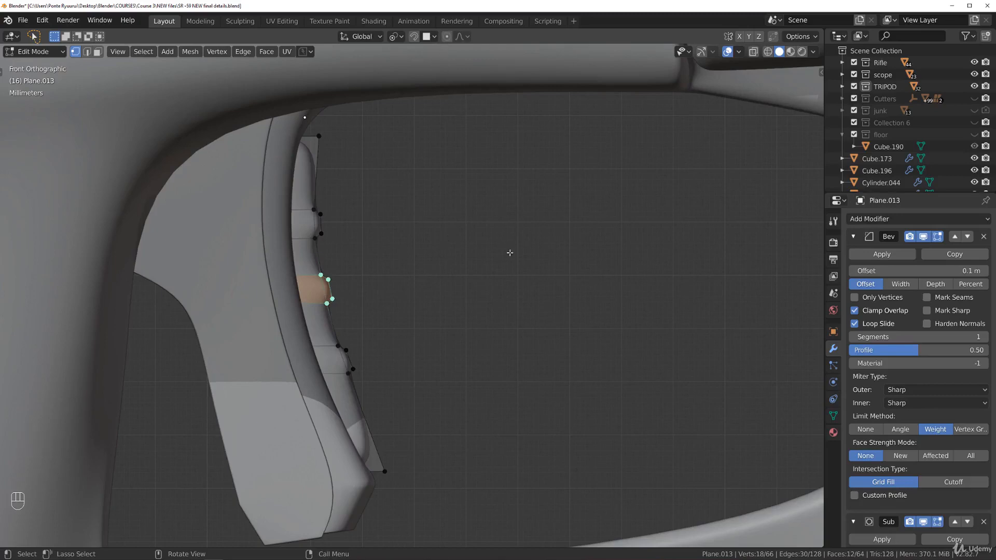
Move the insert's middle ridge about -0.0021 m in X and 0.00075 m in Z using proportional editing with size 0.029
key(g)
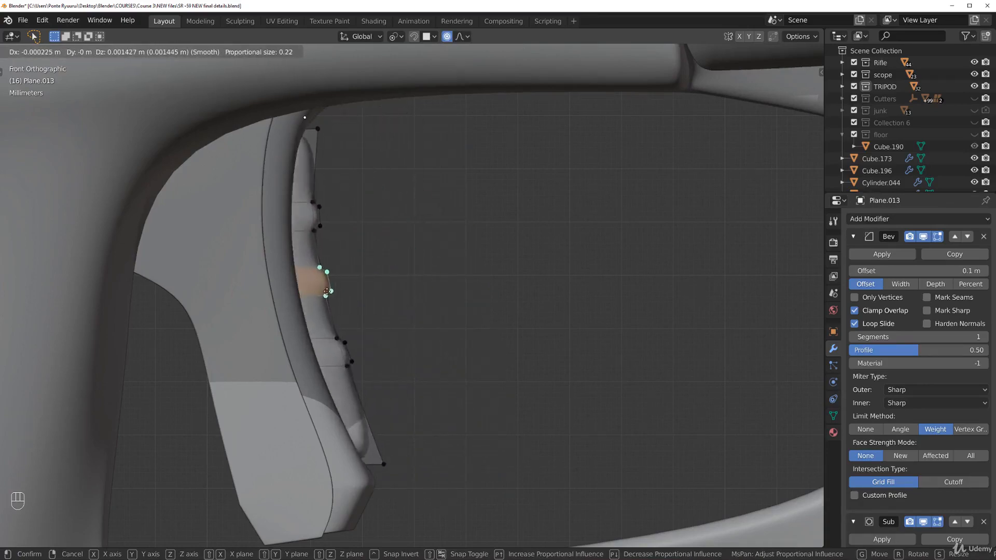
scroll(332, 294, up, 15)
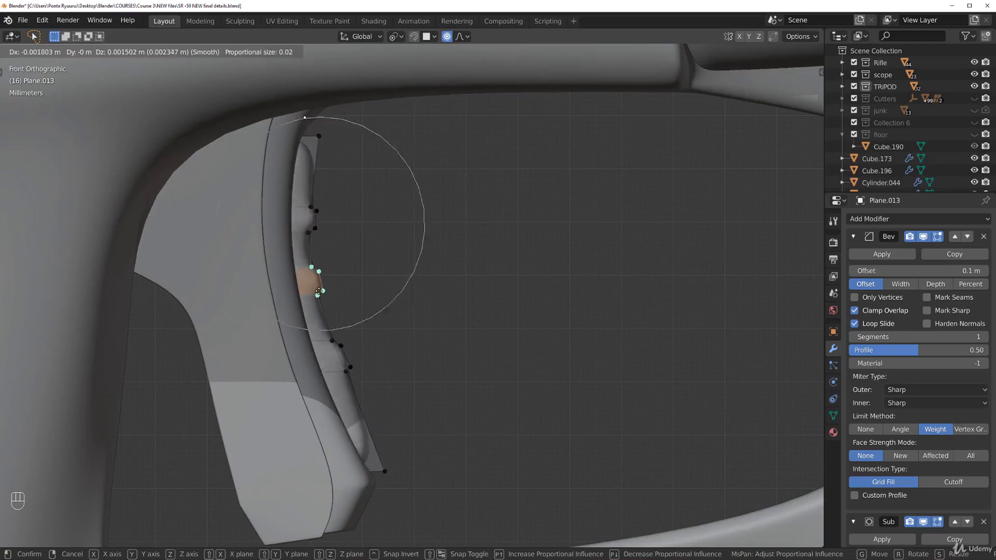
scroll(319, 291, down, 5)
scroll(321, 292, up, 5)
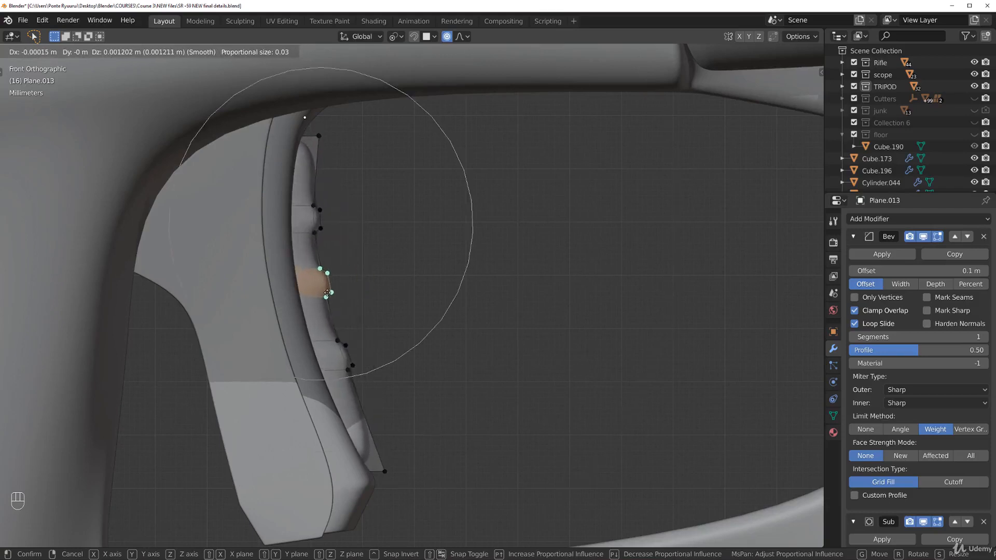
scroll(319, 292, down, 2)
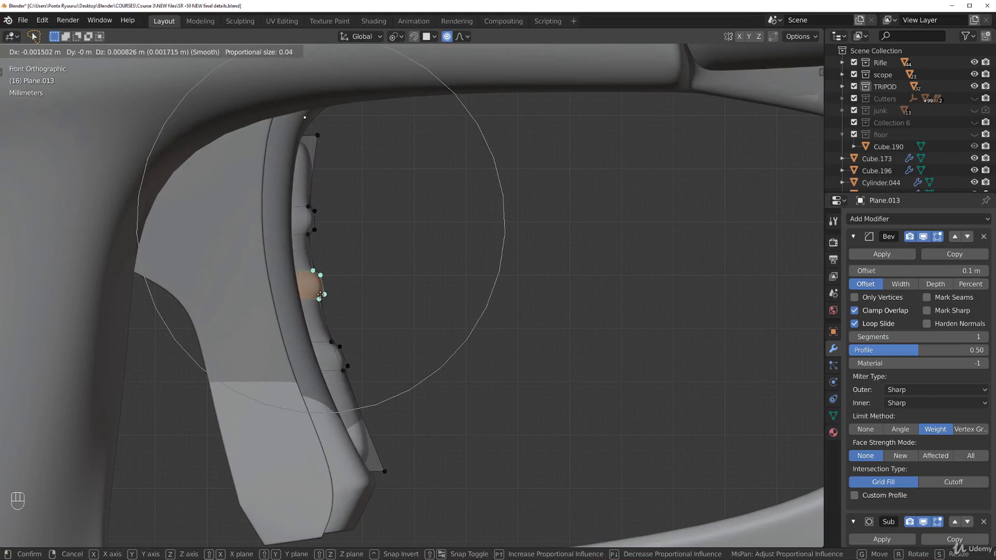
scroll(320, 294, up, 3)
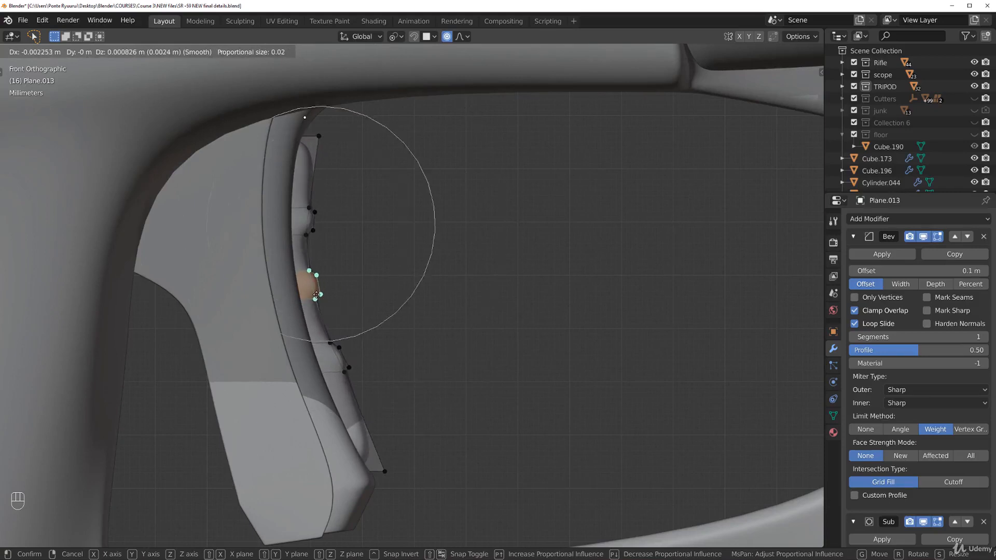
scroll(316, 294, down, 1)
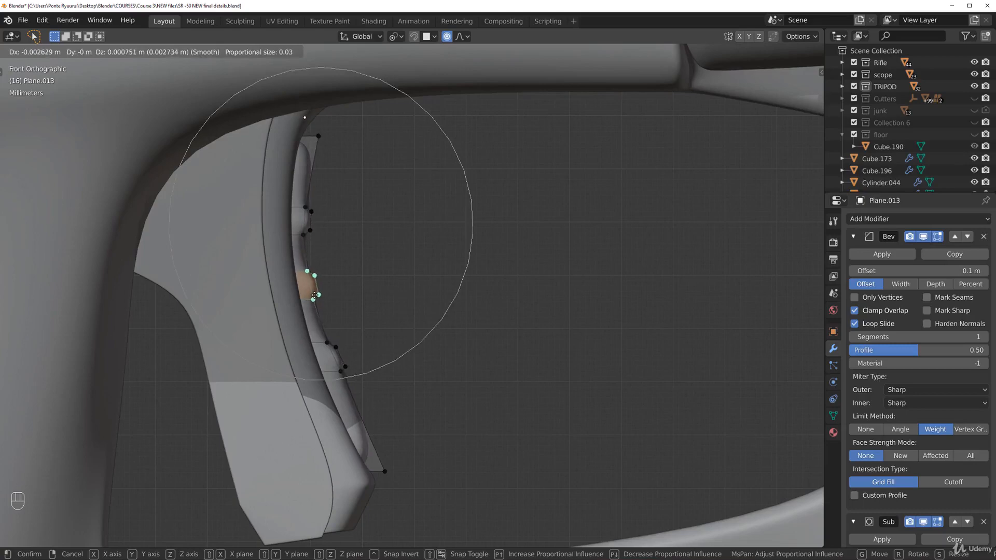
click(317, 295)
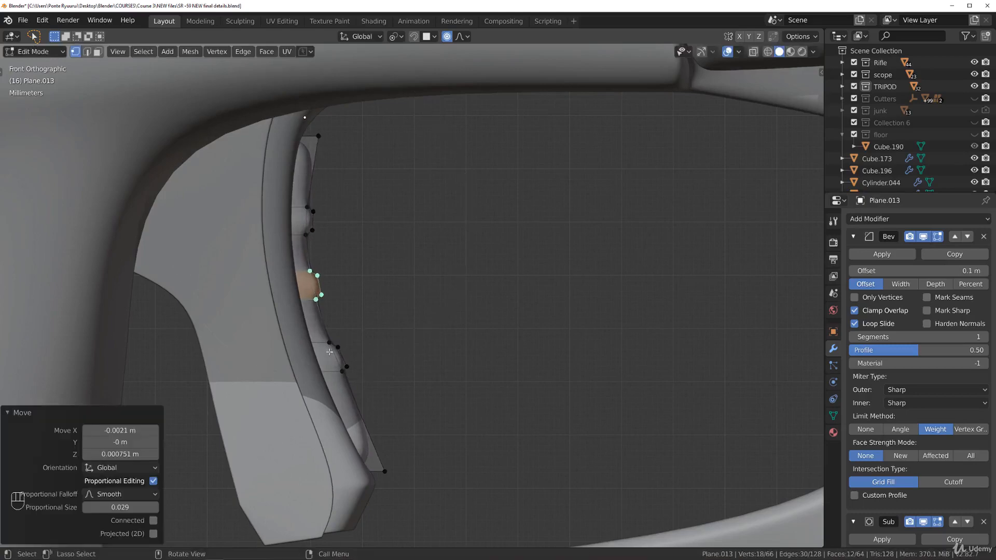
Circle-select the insert's lower ridge vertices, move them about -0.0007 m in X and -0.0003 m in Z with proportional editing, and leave Edit Mode
click(382, 339)
drag(332, 336, 334, 378)
key(ctrl+z)
key(w)
key(w)
key(w)
mouse_move(344, 344)
mouse_down()
mouse_move(332, 340)
mouse_move(346, 387)
mouse_move(347, 363)
mouse_up()
key(Tab)
click(442, 355)
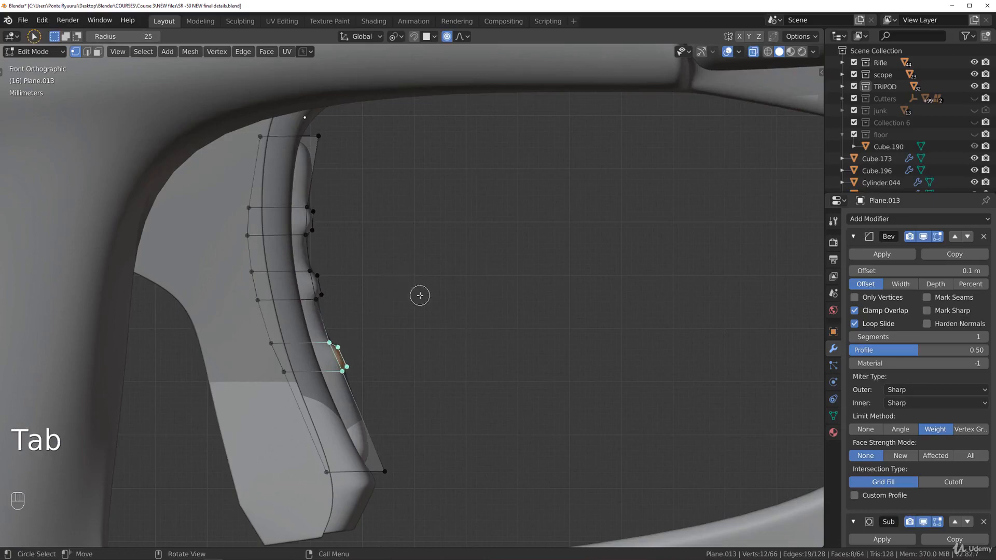
key(g)
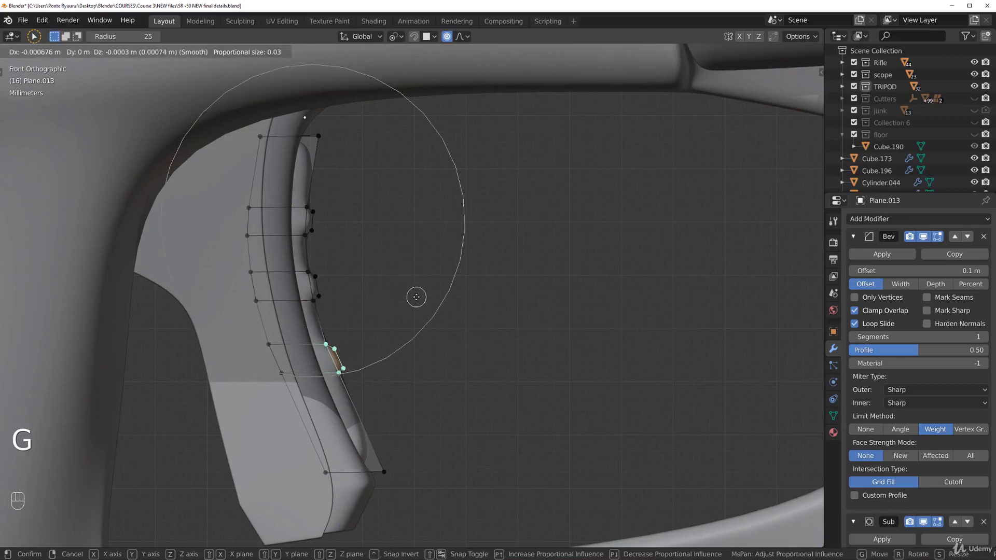
click(416, 296)
key(Tab)
Examine the reshaped trigger insert within the whole grip area and inspect the magazine below the rifle body
scroll(468, 272, up, 5)
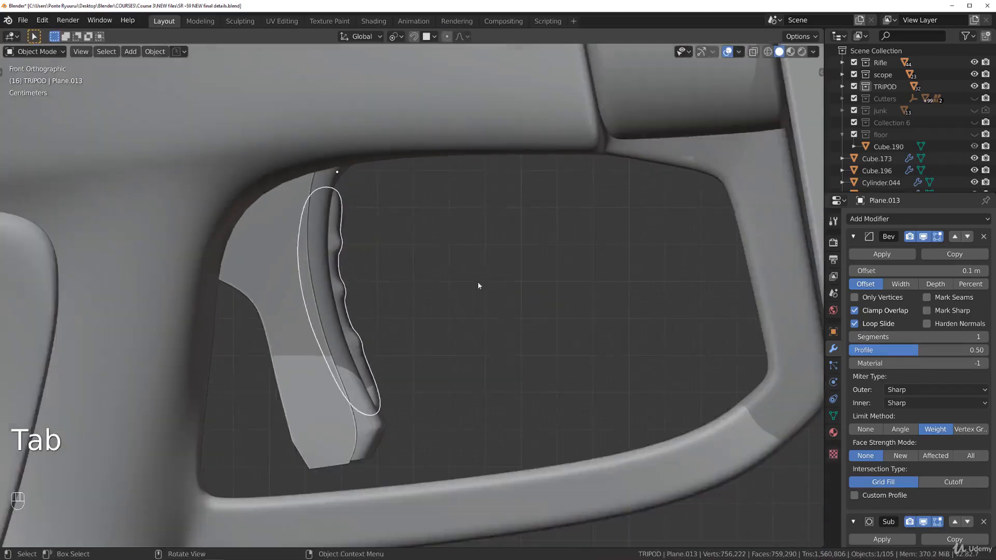
scroll(437, 289, down, 5)
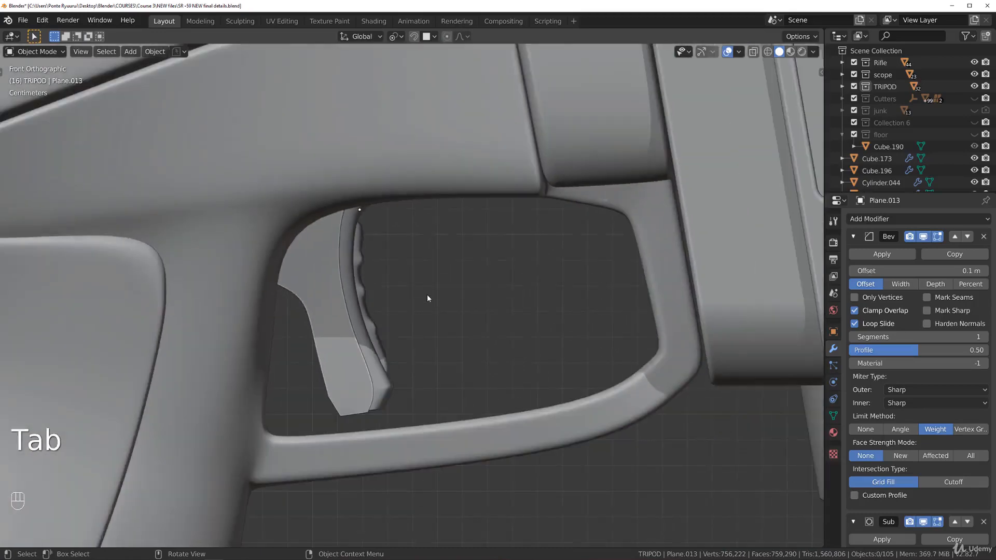
middle_drag(427, 294, 413, 242)
scroll(396, 268, down, 3)
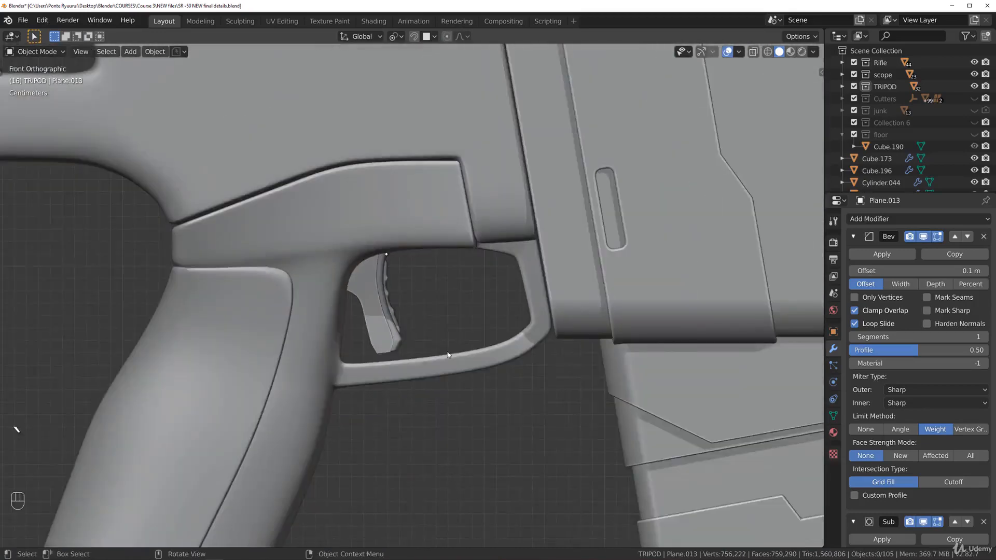
scroll(463, 352, down, 4)
scroll(472, 357, down, 2)
shift+middle_drag(471, 331, 379, 253)
scroll(394, 226, down, 3)
scroll(378, 253, up, 5)
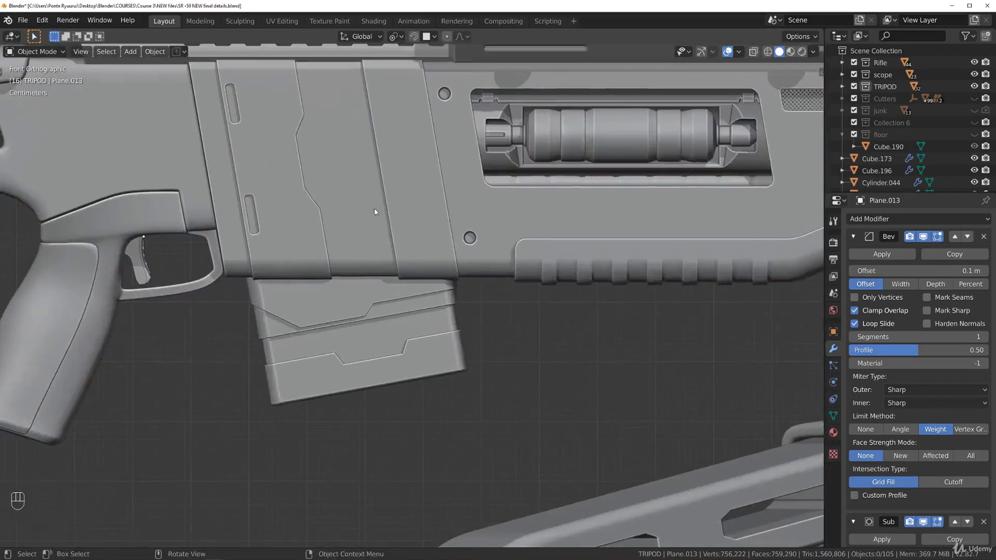
scroll(311, 260, up, 3)
shift+middle_drag(232, 301, 328, 272)
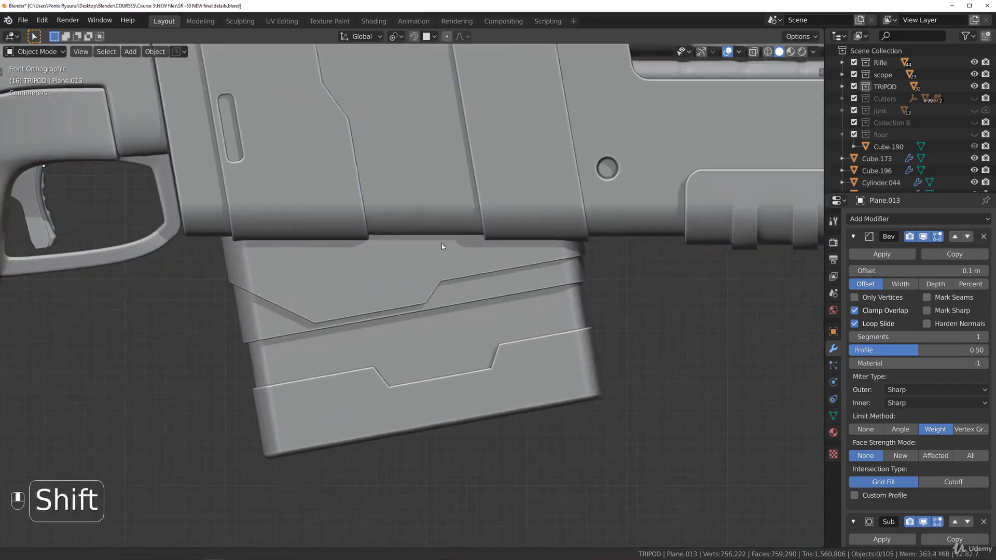
Add a 2 m cube and move it about -1.64 m in X and -0.04 m in Z toward the magazine
shift+click(407, 283)
key(shift+a)
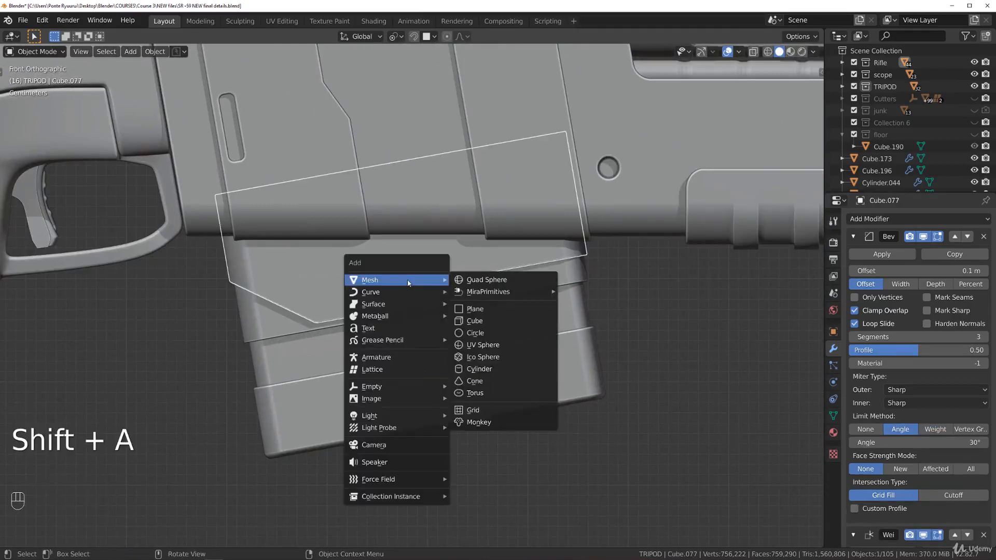
click(499, 322)
scroll(498, 322, down, 6)
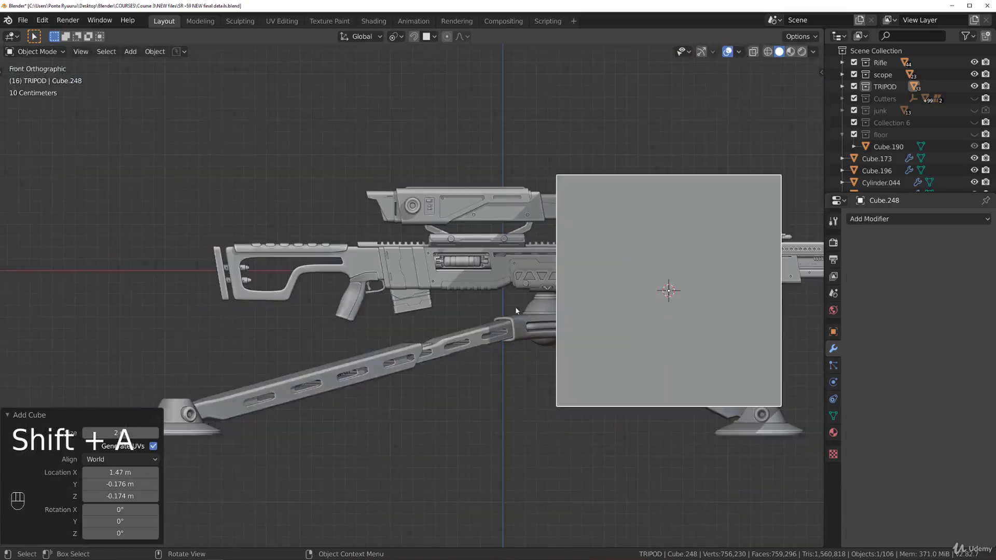
scroll(515, 310, up, 4)
key(g)
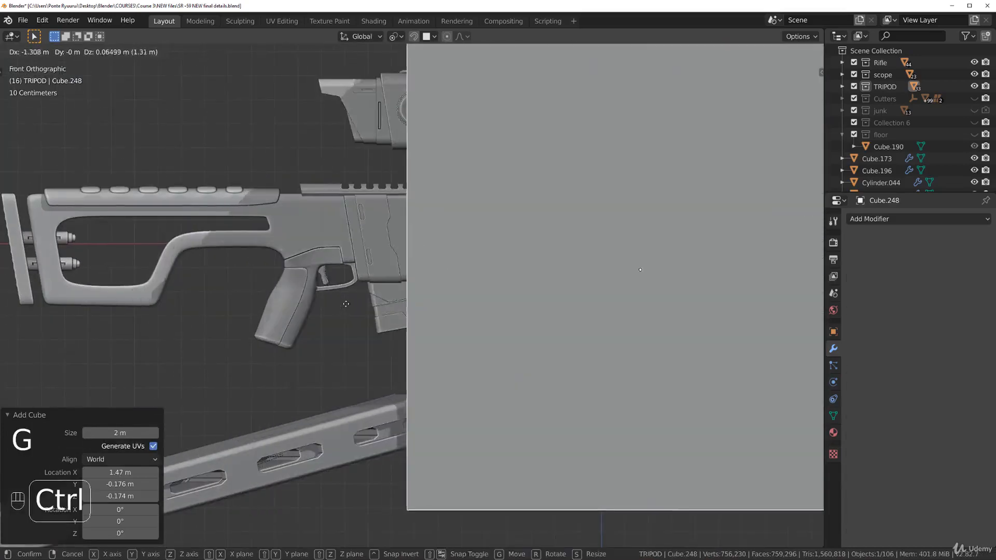
right_click(414, 270)
scroll(414, 270, down, 4)
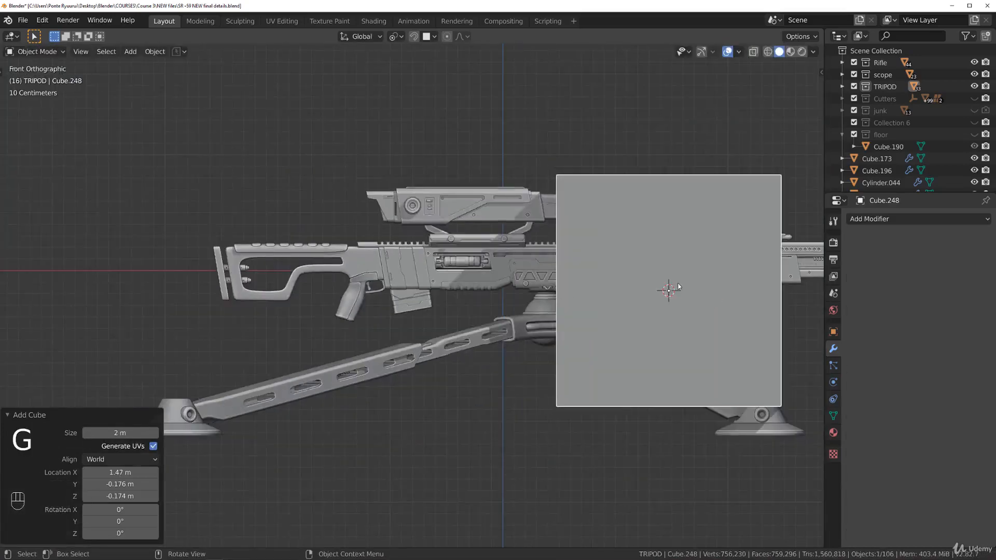
key(g)
click(488, 272)
Scale the new cube uniformly by about 0.131, and shrink it again to approach the magazine's size
scroll(487, 272, up, 3)
key(s)
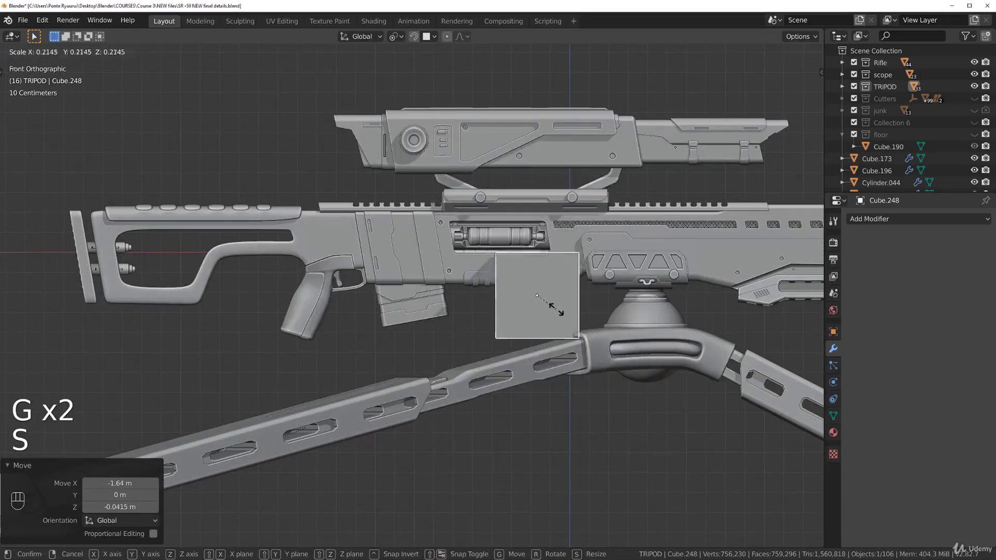
right_click(743, 367)
key(s)
click(563, 305)
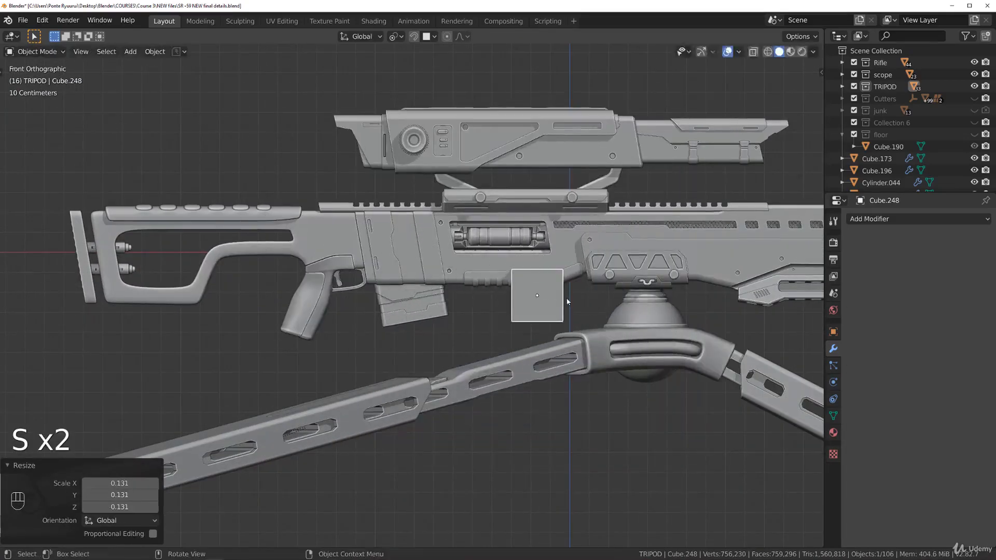
scroll(718, 321, up, 5)
key(s)
right_click(733, 328)
scroll(766, 396, down, 4)
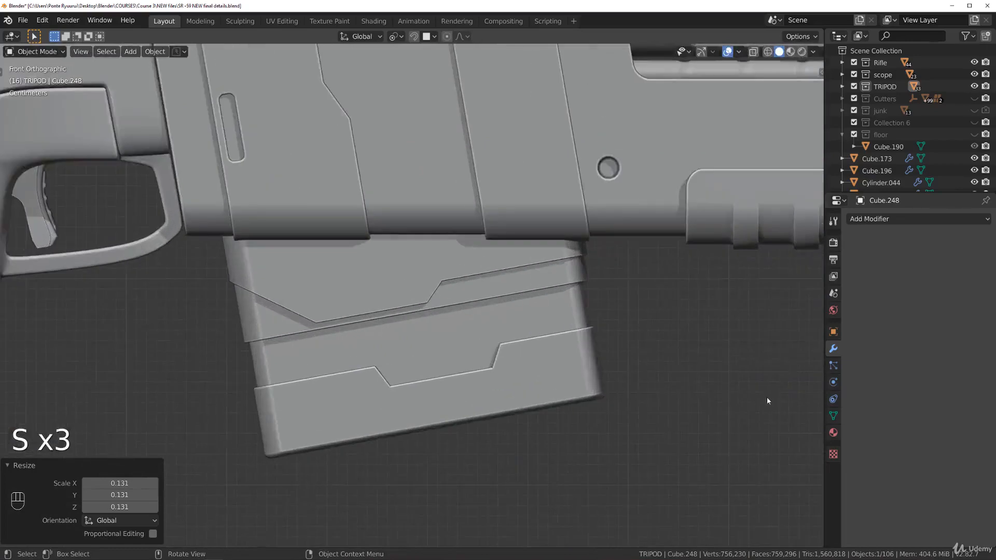
key(s)
click(570, 304)
Move the small cube onto the middle of the magazine and scale it uniformly by about 0.781
scroll(571, 304, up, 2)
key(g)
click(398, 306)
scroll(699, 374, up, 5)
key(s)
click(649, 337)
Flatten the cube along Z by a factor of about 0.38, and rescale its height by about 1.287
scroll(648, 337, up, 2)
key(s)
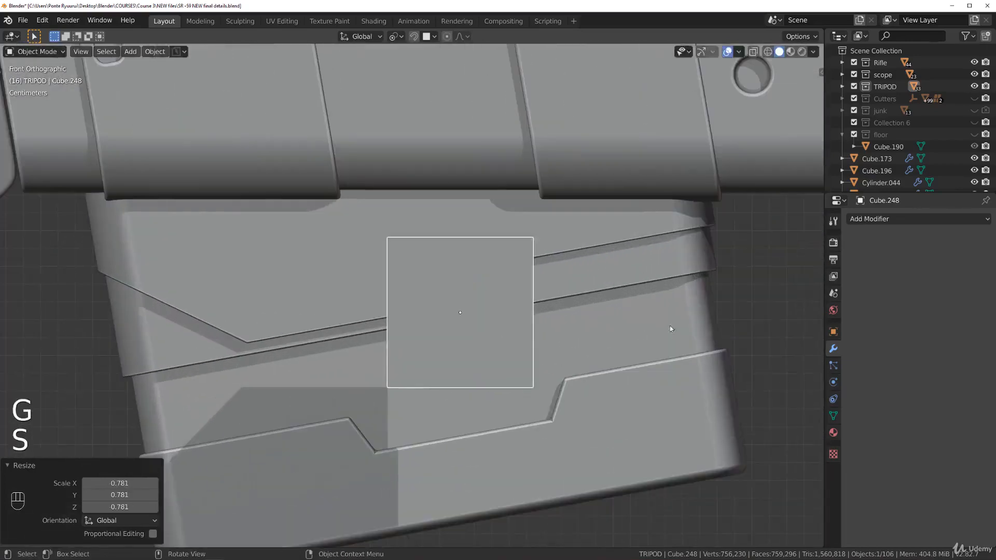
key(z)
click(582, 316)
scroll(624, 341, down, 1)
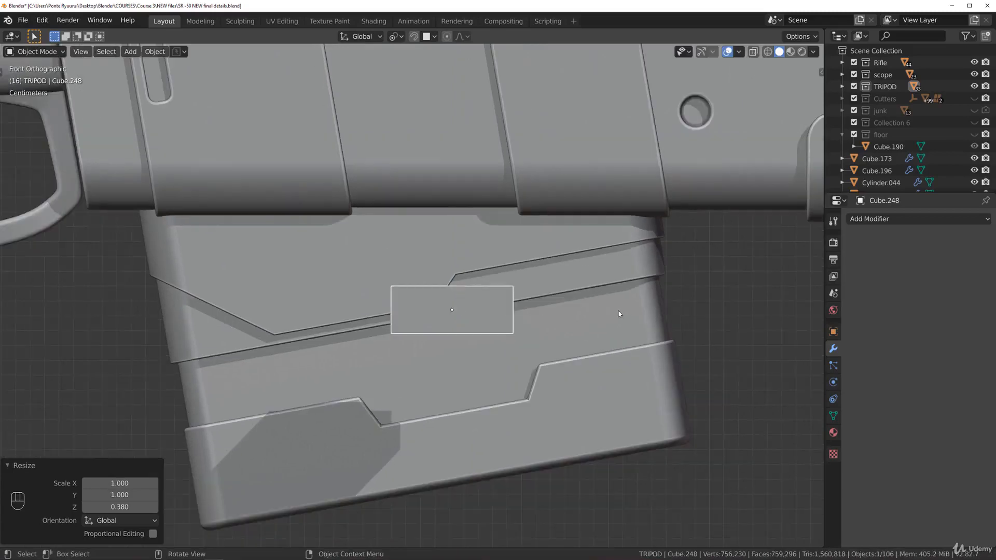
key(s)
key(z)
click(665, 321)
Widen the block on the magazine by scaling it about 1.472 along X
key(s)
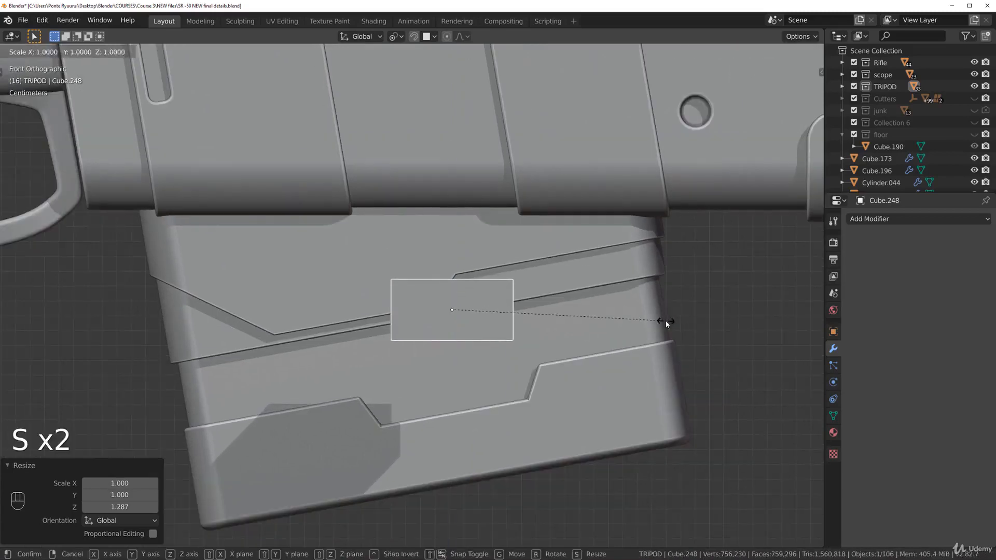
key(x)
click(765, 316)
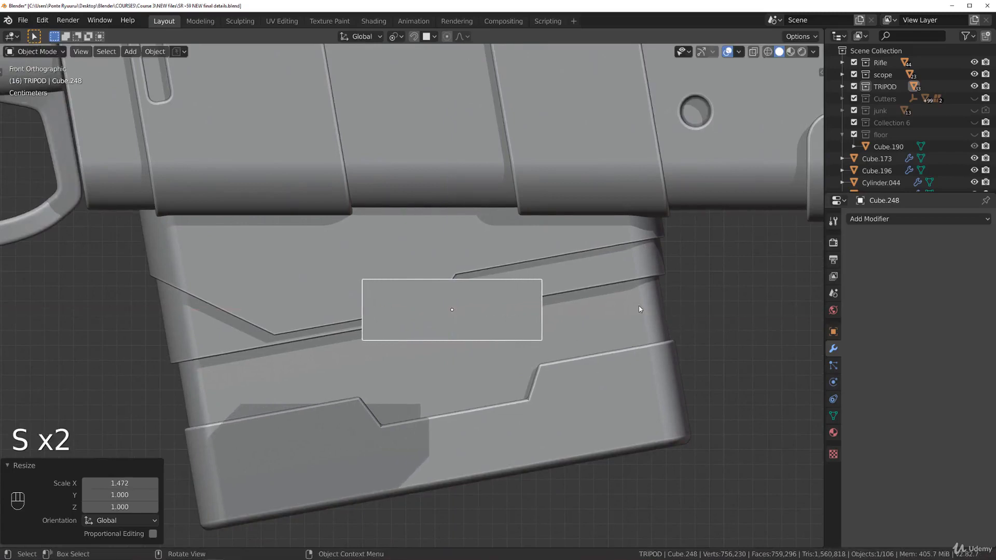
Rotate the block by -10° in the front view and move it onto the magazine's upper panel
key(r)
click(617, 271)
key(g)
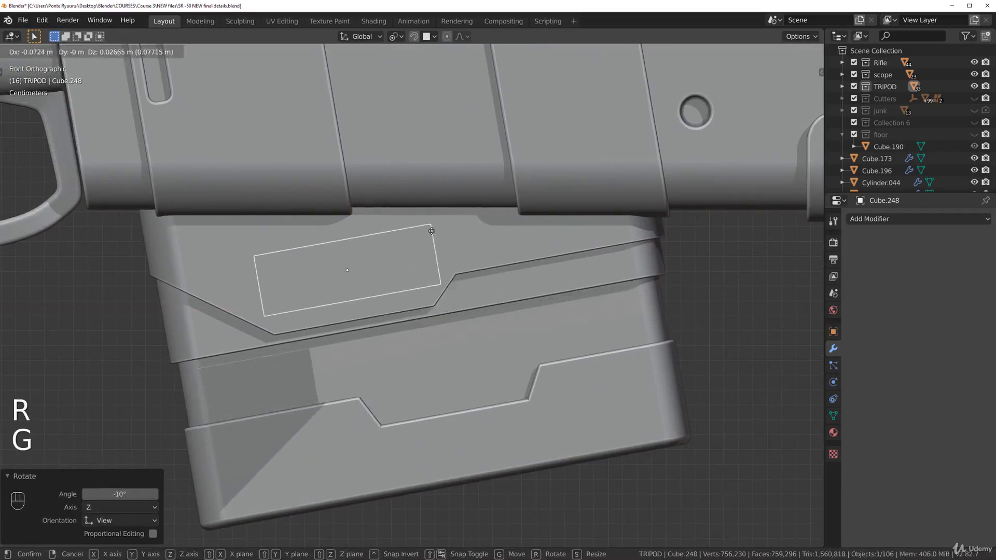
click(431, 231)
middle_drag(430, 231, 460, 261)
Select the two lower corner edges of the block in Edit Mode, and return to Object Mode
key(Tab)
click(367, 347)
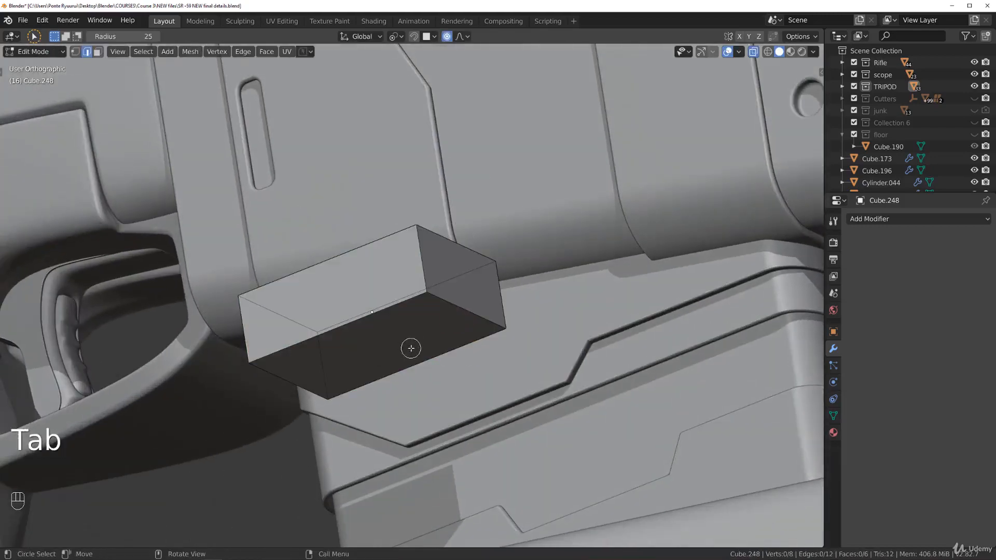
key(w)
click(450, 306)
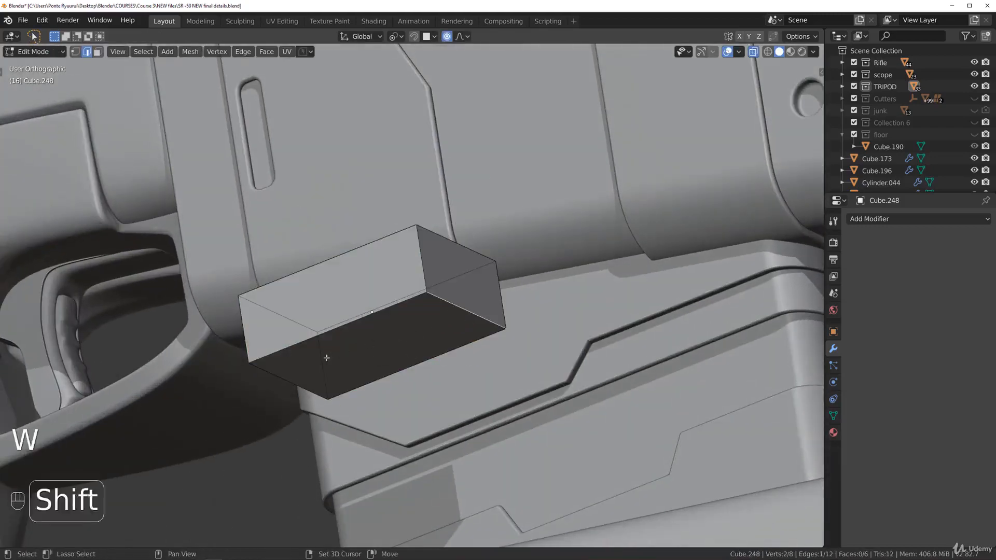
key(Tab)
click(458, 402)
scroll(430, 311, down, 3)
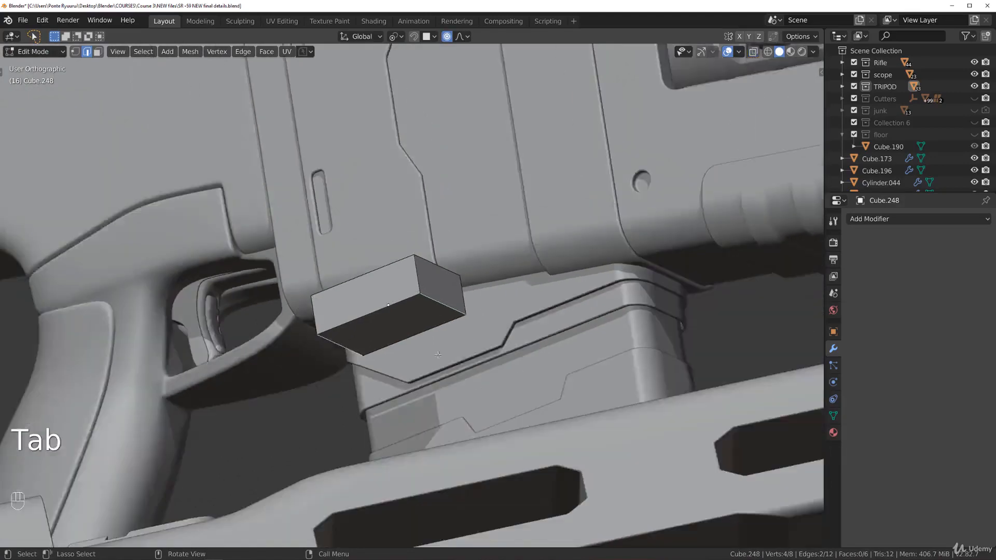
middle_drag(402, 283, 425, 288)
key(grave)
scroll(452, 328, up, 2)
middle_drag(451, 329, 504, 344)
key(Tab)
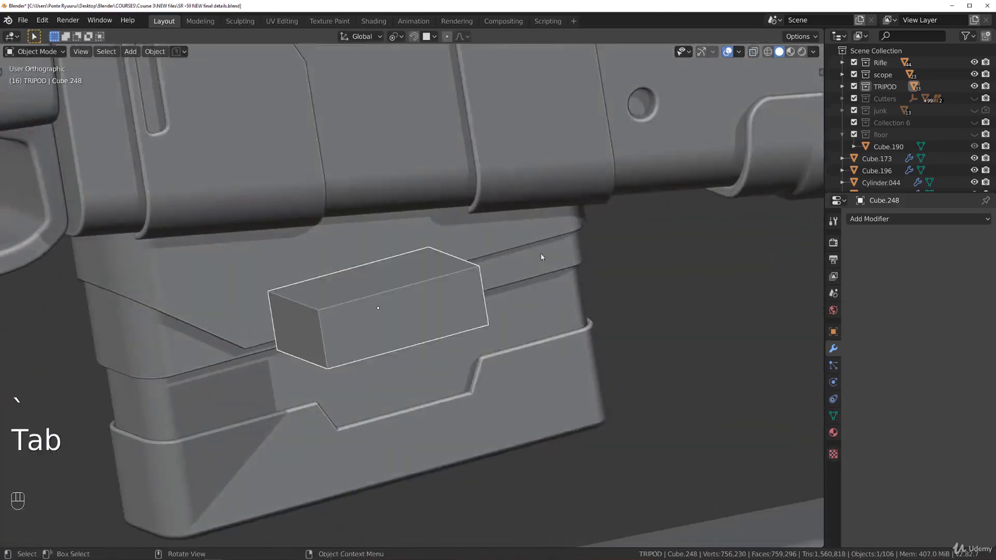
Move the block along the Y axis by about 0.086 m so that it sinks partly into the magazine
middle_drag(540, 254, 556, 268)
key(g)
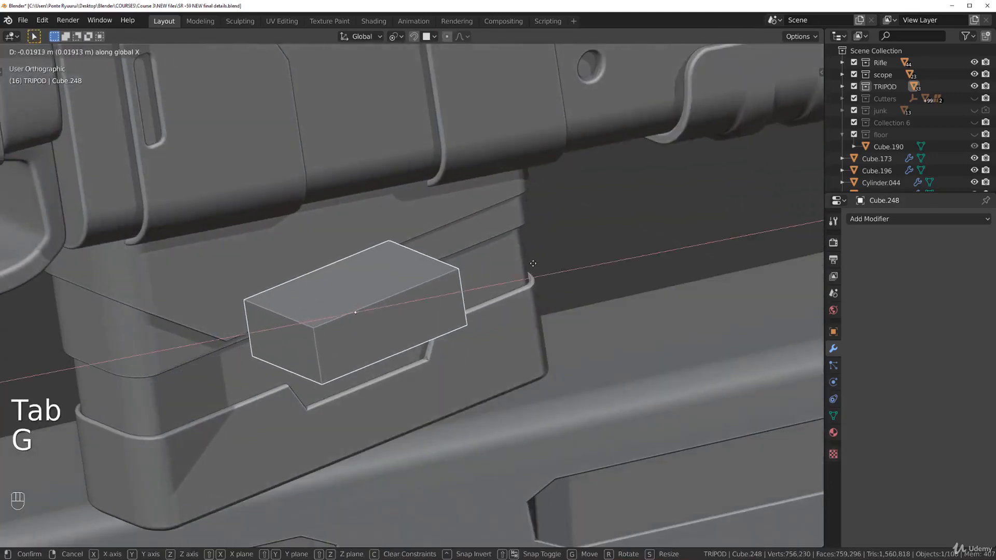
key(shift)
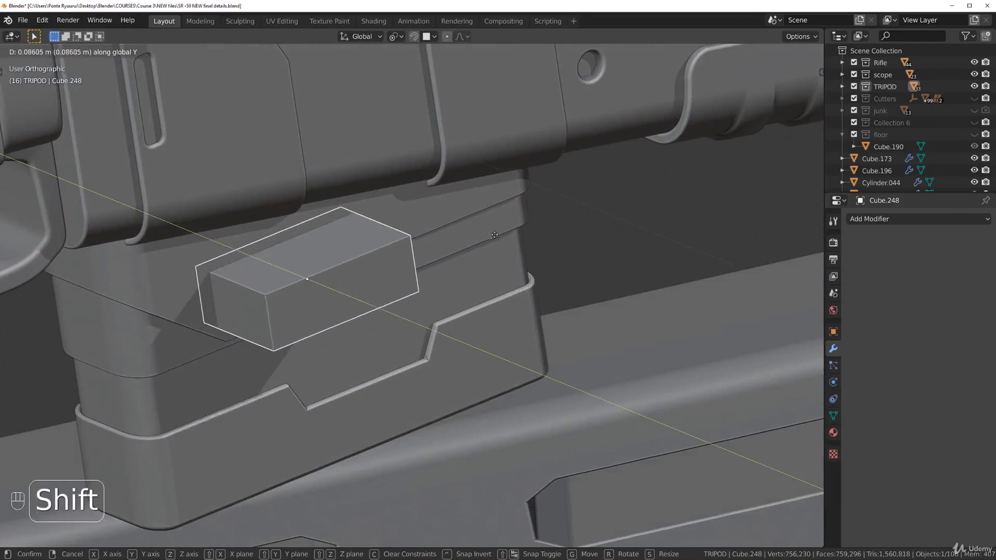
click(517, 245)
middle_drag(512, 261, 423, 226)
Apply the block's scale and chamfer its two lower corner edges with a one-segment bevel of about 0.014 m offset
key(Tab)
key(Tab)
key(ctrl+a)
click(442, 206)
key(Tab)
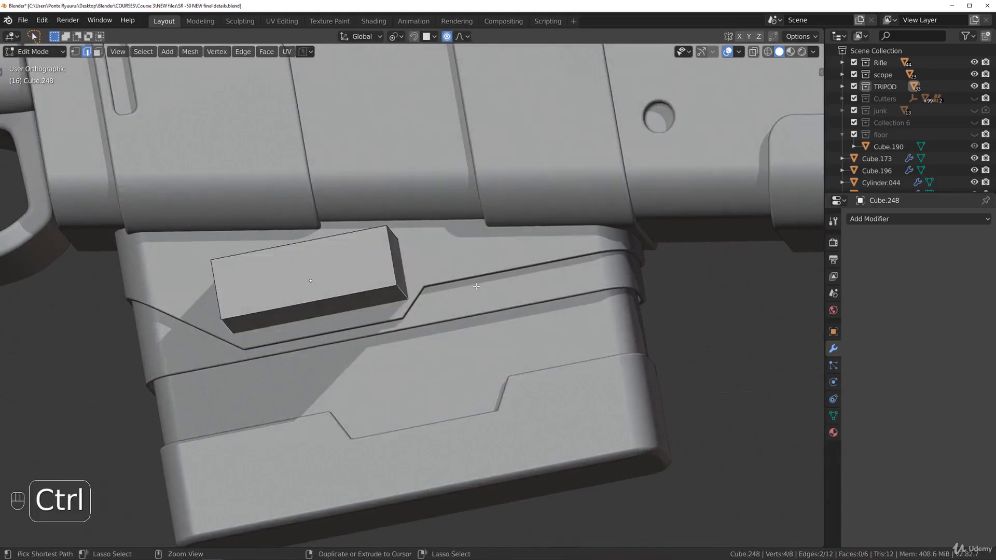
key(ctrl+b)
scroll(493, 288, down, 7)
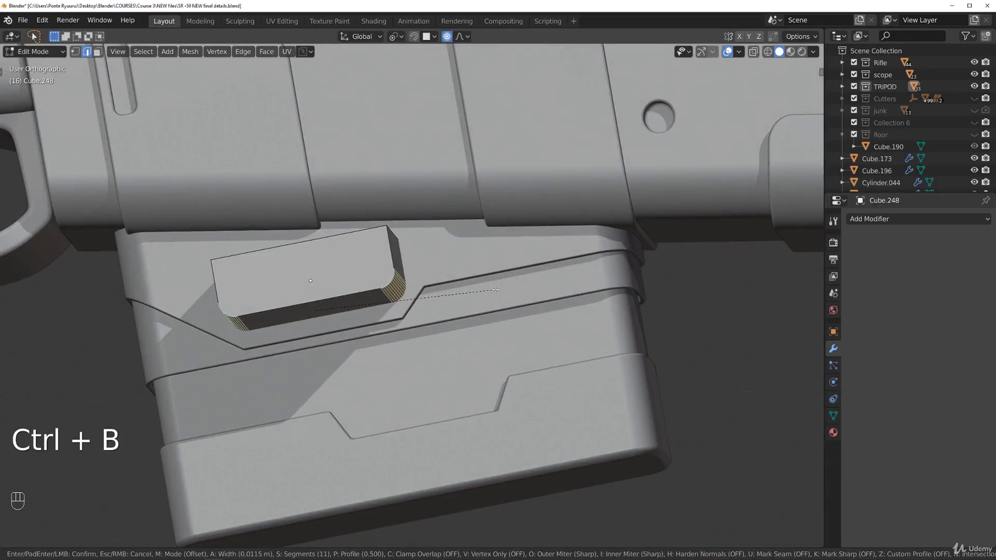
scroll(507, 289, down, 3)
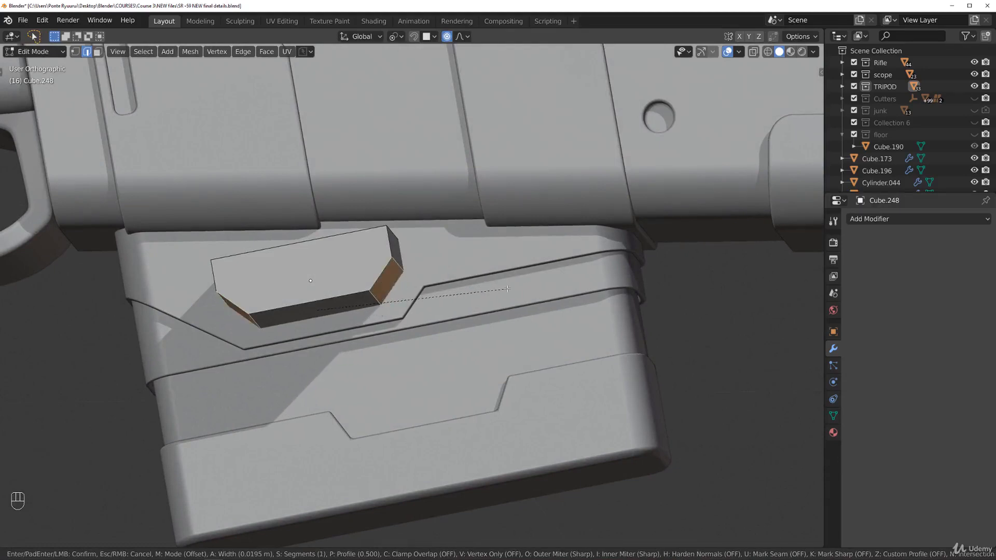
click(506, 288)
Reposition the chamfered block in the front view to fit above the panel's stepped lower edge
key(grave)
click(428, 229)
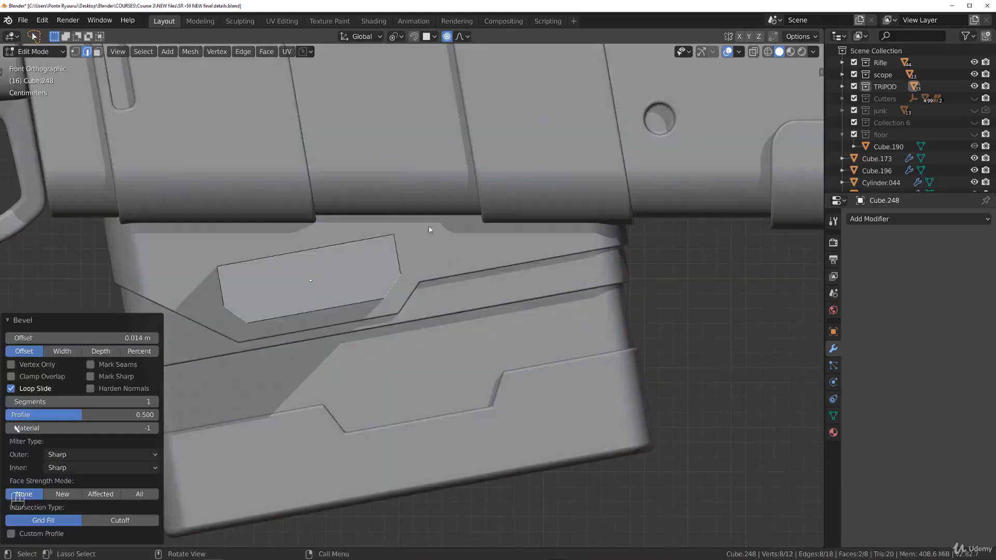
key(Tab)
shift+middle_drag(433, 258, 484, 256)
key(g)
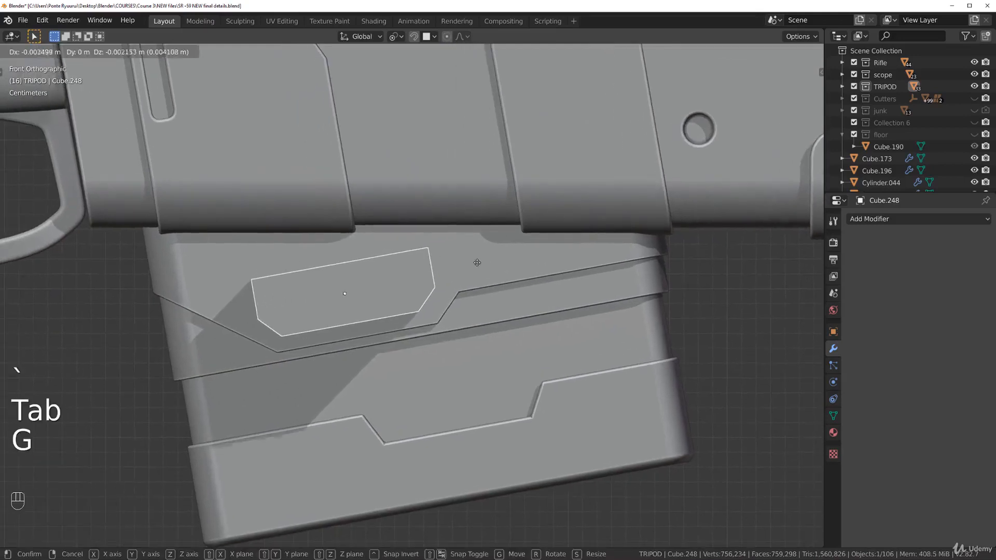
click(616, 272)
Turn off proportional editing and shift the block's end face nearest the trigger slightly along the X axis
middle_drag(352, 292, 311, 298)
key(Tab)
click(287, 304)
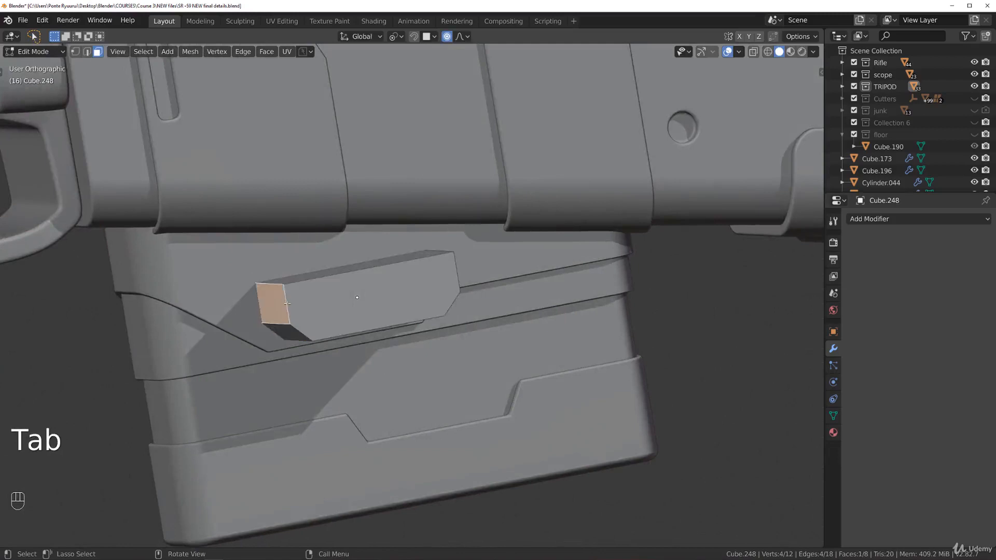
key(grave)
key(f)
key(g)
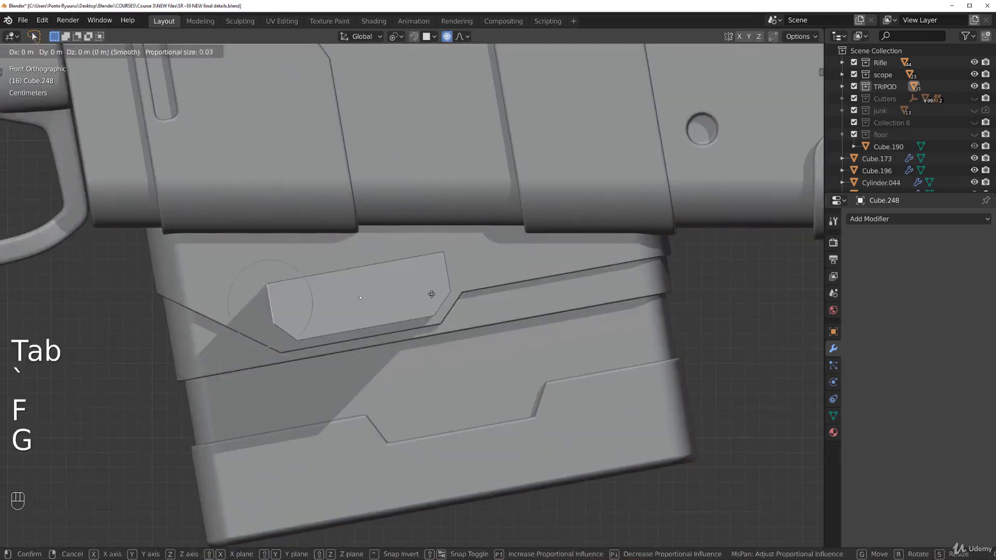
right_click(437, 290)
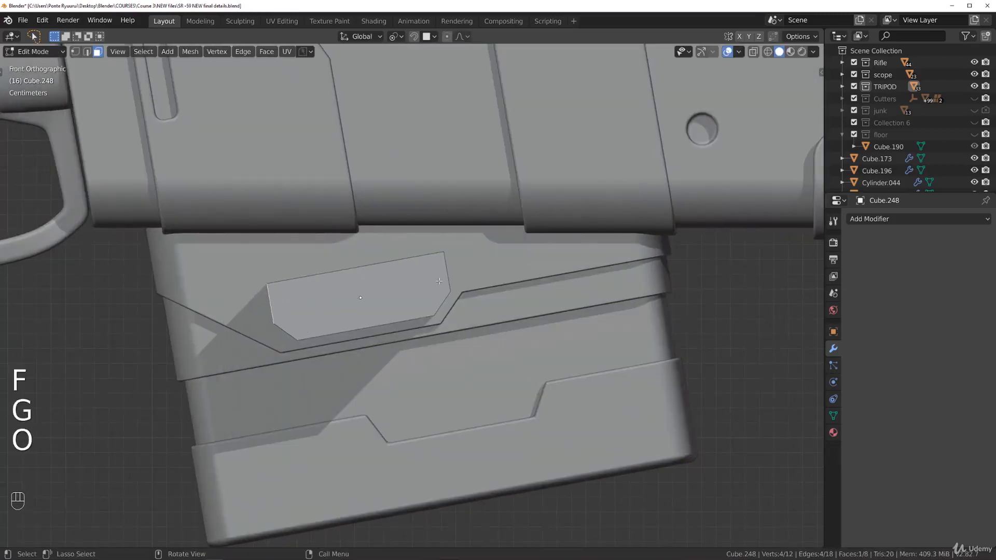
key(g)
key(x)
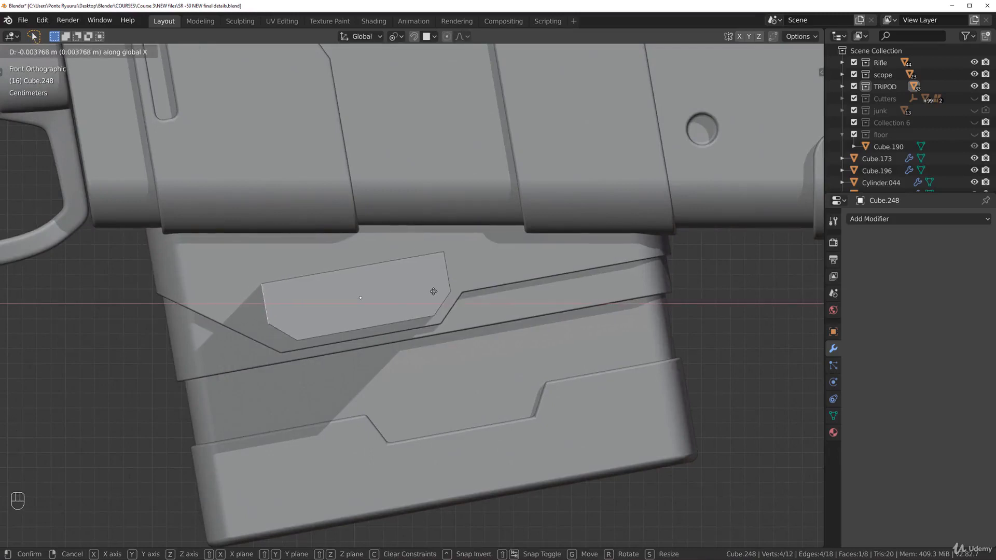
click(382, 280)
Select all six corner edges running through the block's depth and round them with a 5-segment bevel of 0.0056 m offset
scroll(325, 347, up, 2)
shift+middle_drag(355, 267, 353, 263)
scroll(353, 263, down, 1)
middle_drag(339, 315, 356, 253)
key(Tab)
key(Tab)
click(337, 314)
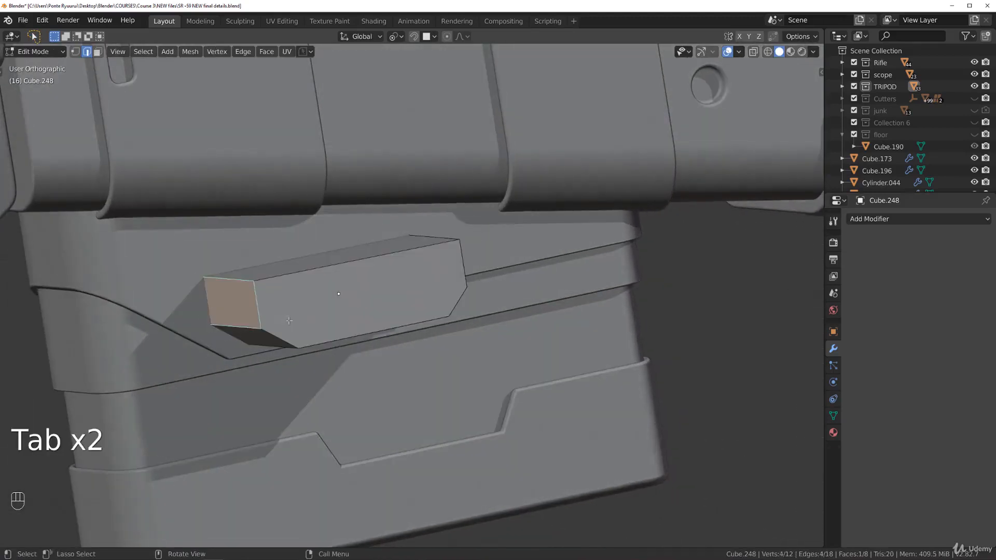
click(237, 292)
shift+click(243, 324)
middle_drag(243, 325, 280, 336)
shift+click(418, 334)
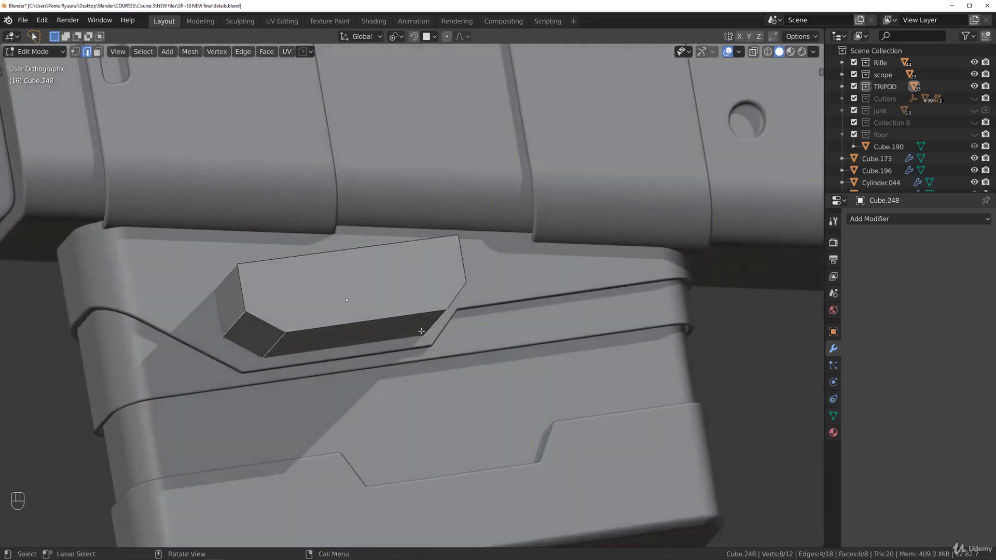
middle_drag(418, 334, 420, 299)
key(ctrl+b)
scroll(508, 321, up, 4)
click(542, 342)
Return to Object Mode and add the magazine's upper panel to the selection as the active object
key(Tab)
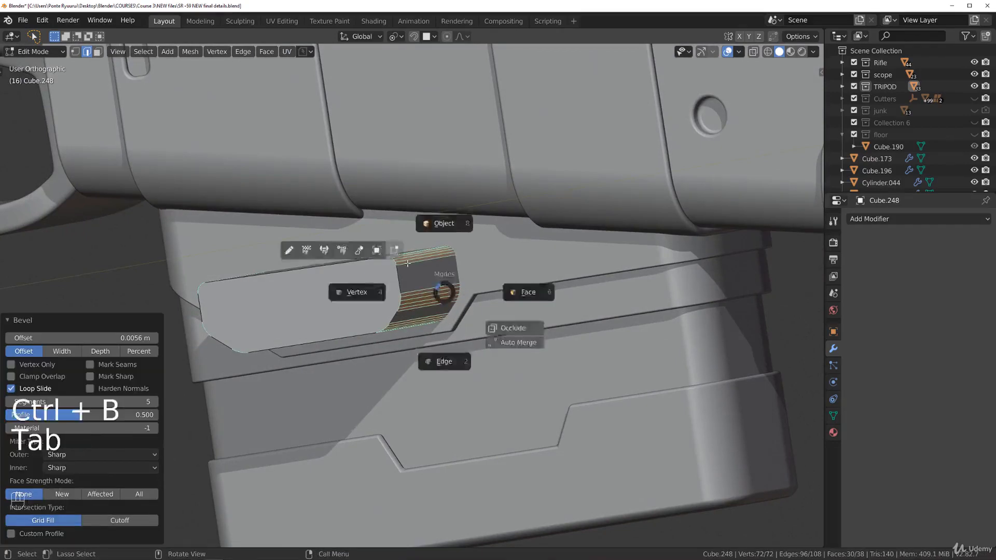
key(grave)
key(Tab)
shift+middle_drag(411, 233, 472, 253)
shift+click(377, 226)
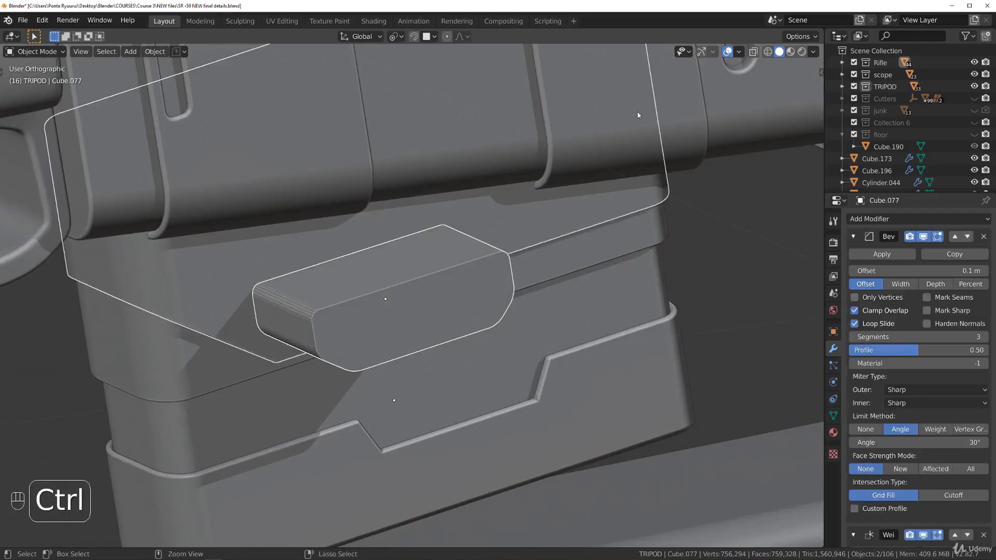
Try to cut the block's shape out of the magazine's upper panel with a Boolean difference
key(ctrl+KP_Subtract)
key(grave)
click(408, 207)
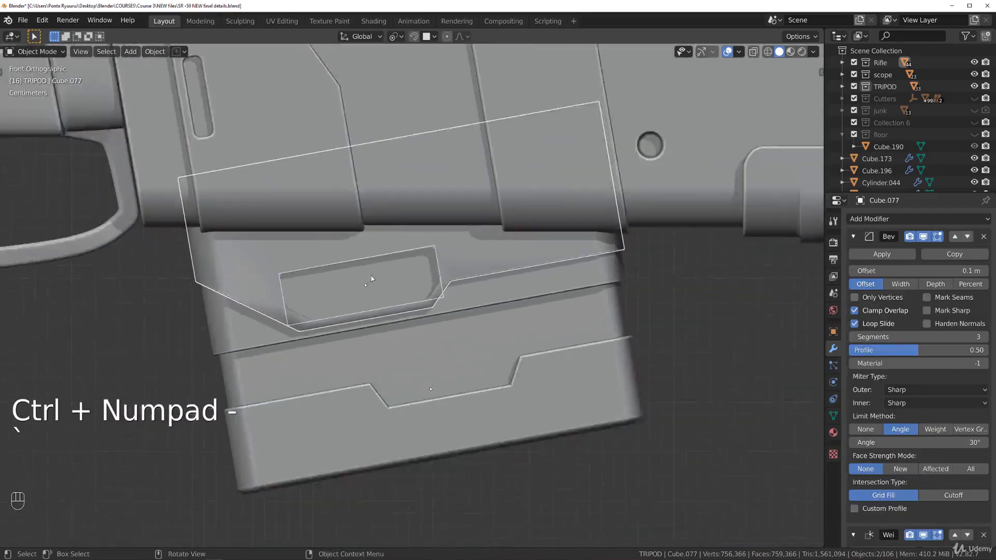
middle_drag(371, 278, 406, 273)
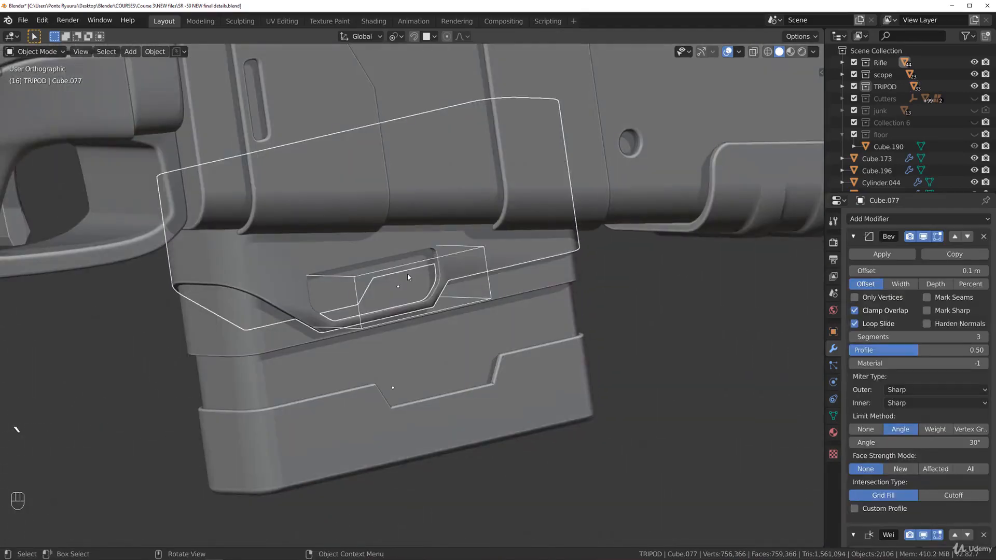
scroll(406, 273, up, 2)
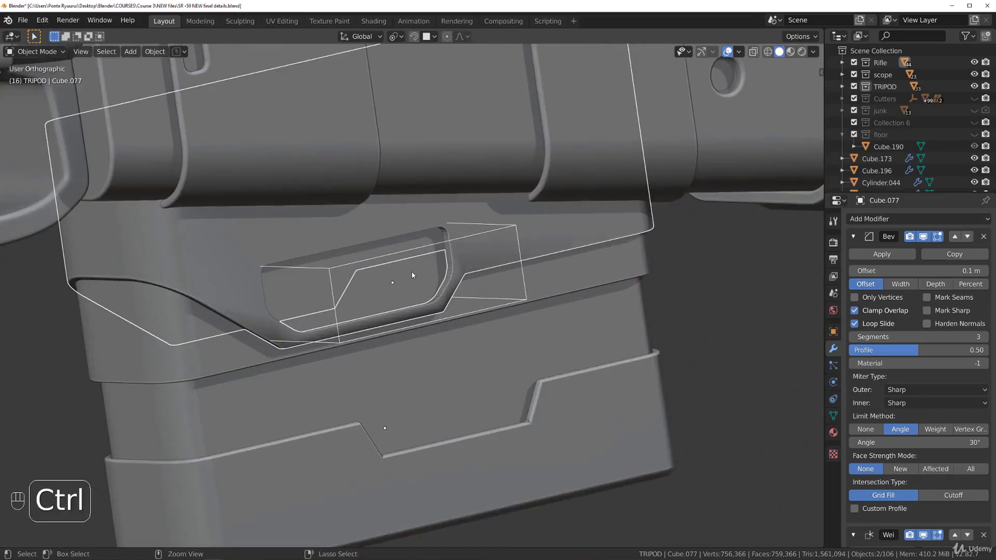
key(ctrl+z)
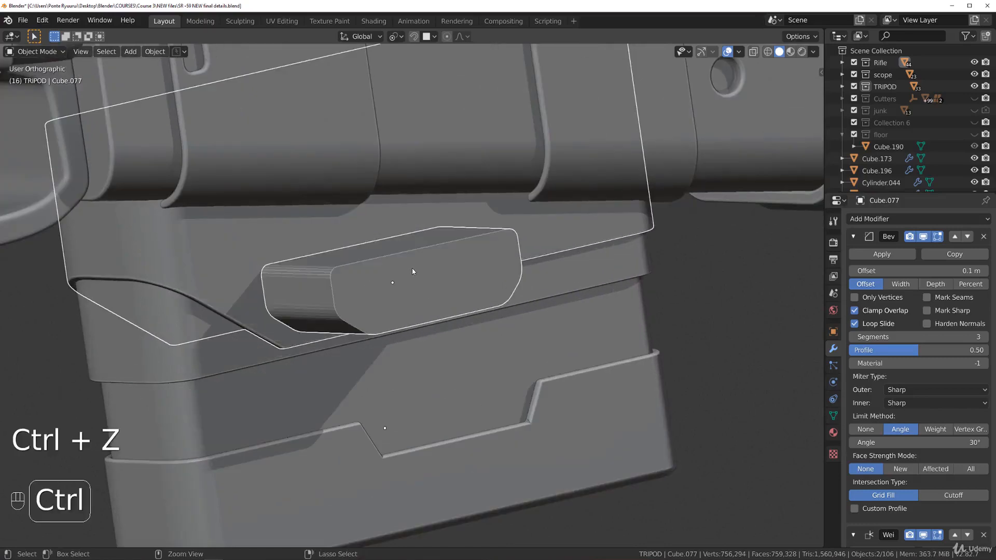
key(ctrl+z)
key(ctrl+shift+z)
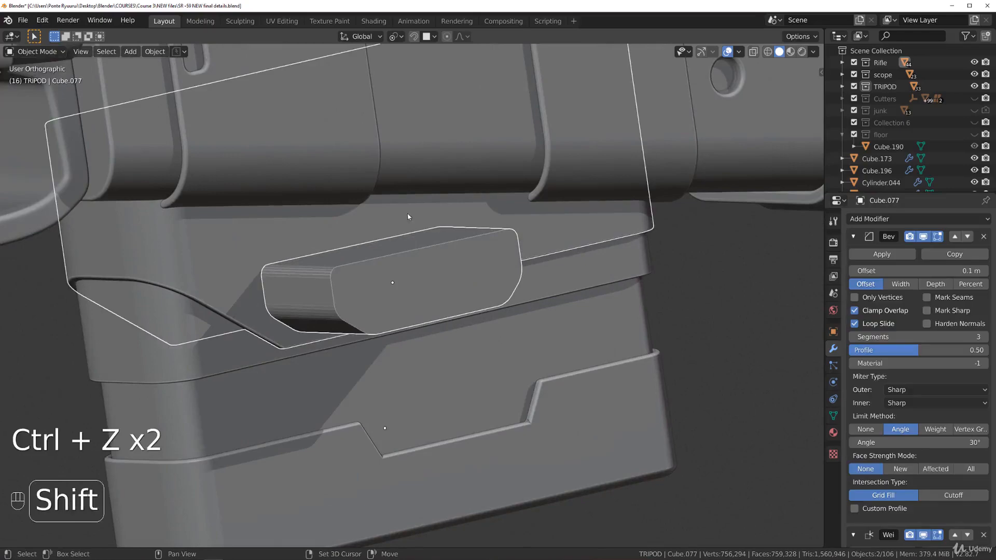
Slice the magazine's upper panel with the rounded block using the Bool Tool slice operation
key(ctrl+KP_Divide)
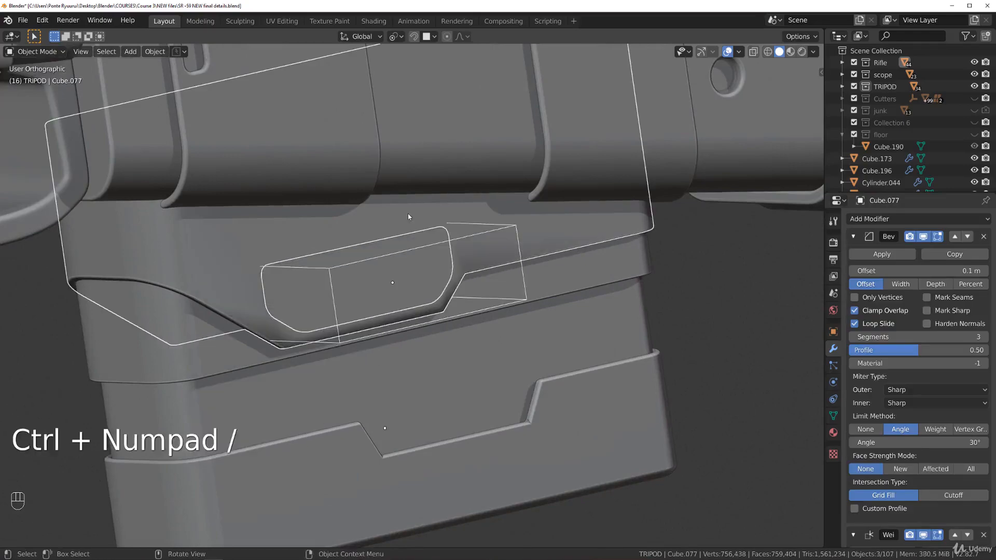
scroll(415, 221, up, 2)
click(430, 234)
scroll(431, 244, down, 3)
key(grave)
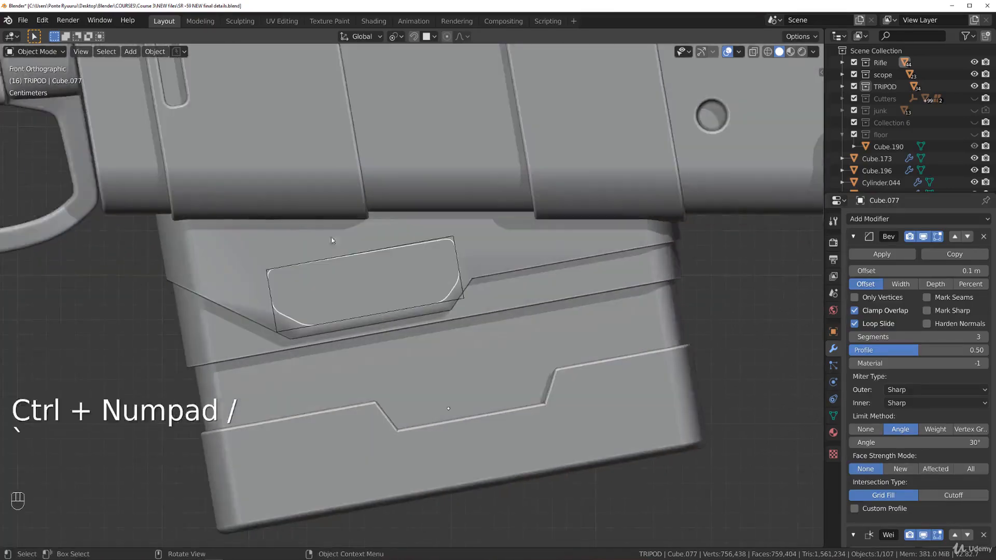
scroll(349, 271, up, 1)
Place the Boolean difference first in the outer panel's modifier stack, above the bevel, and try to apply it
click(488, 236)
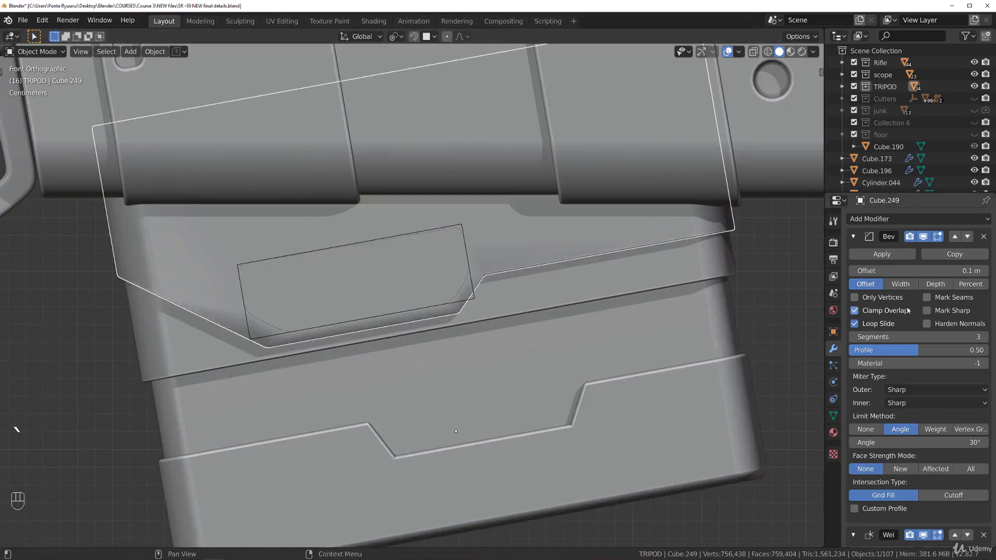
click(853, 236)
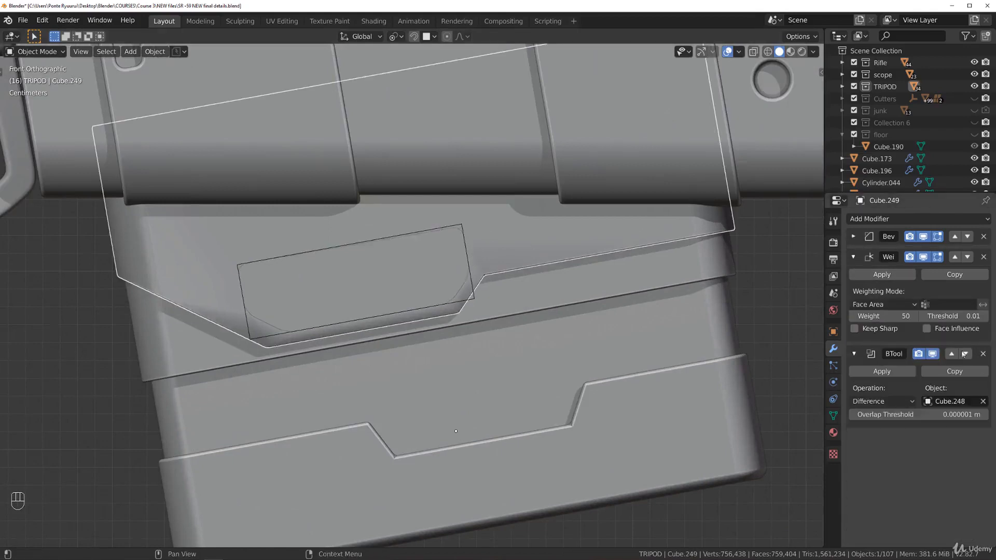
click(854, 353)
click(851, 257)
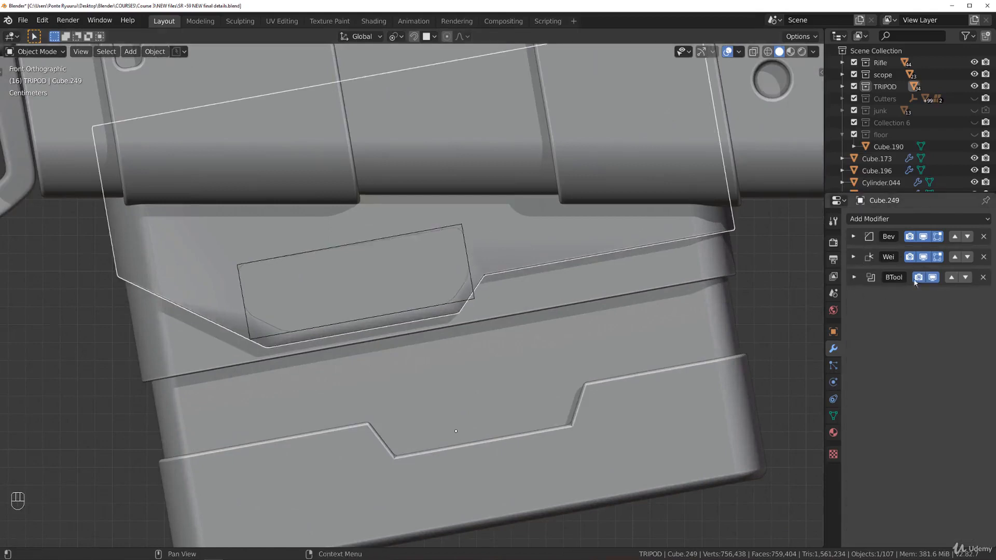
click(951, 277)
click(854, 237)
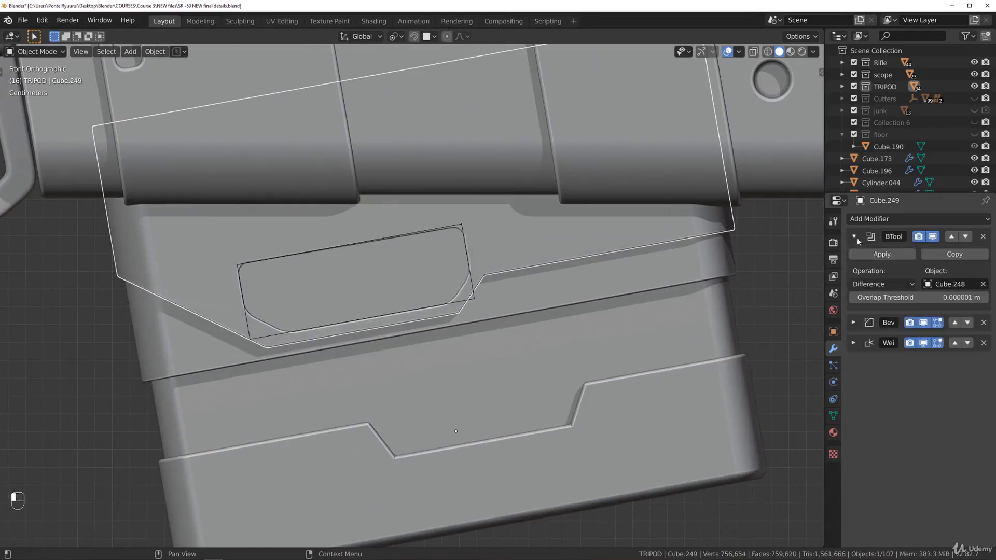
click(882, 254)
Place the Boolean intersect first in the sliced insert's modifier stack, above the bevel and weighted normal
click(362, 273)
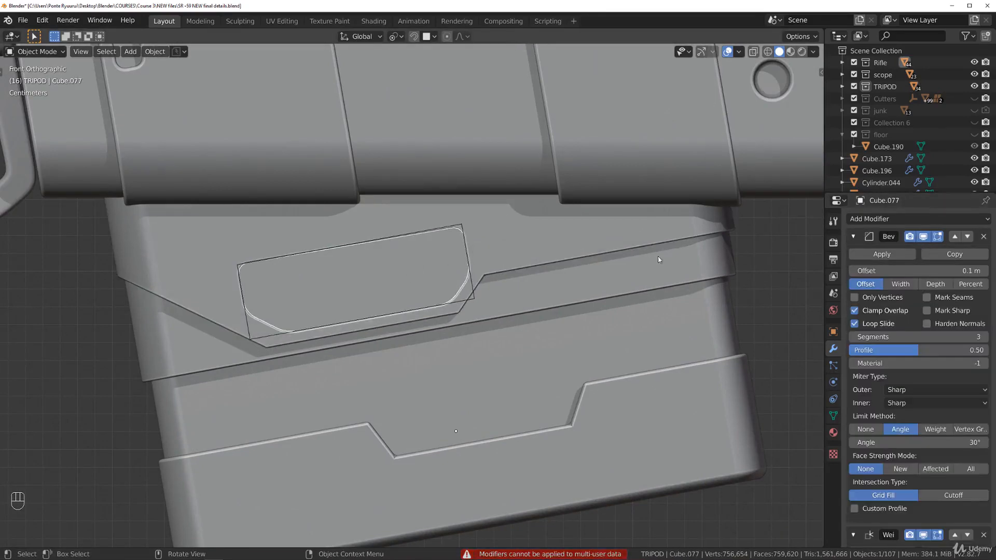
click(853, 236)
click(853, 257)
click(949, 277)
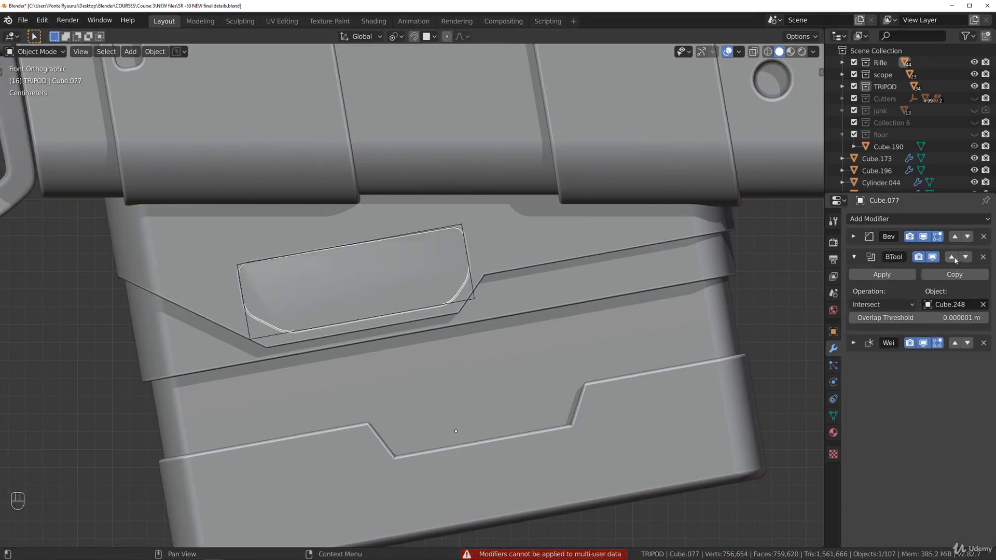
click(953, 257)
Move the cutter block into the Cutters collection
click(465, 249)
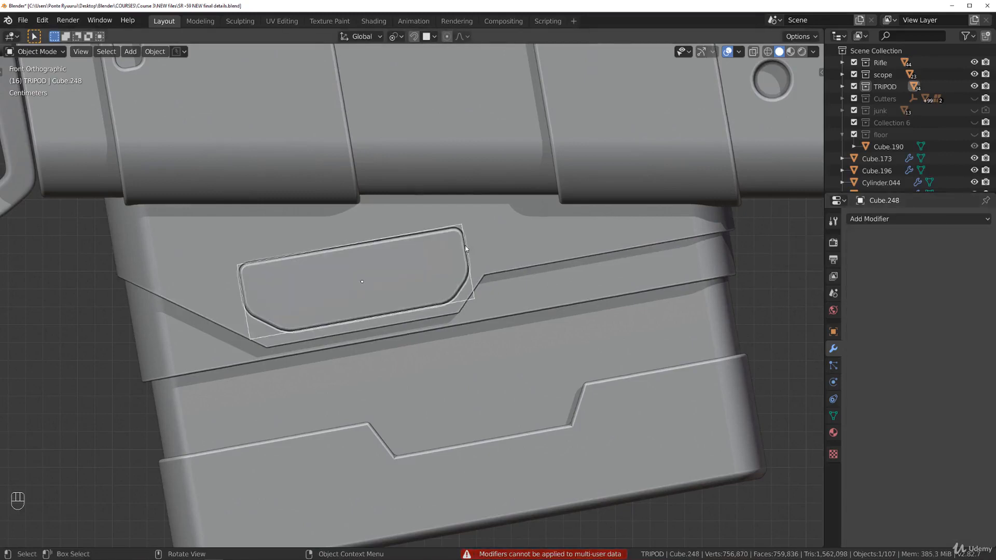
key(m)
click(466, 249)
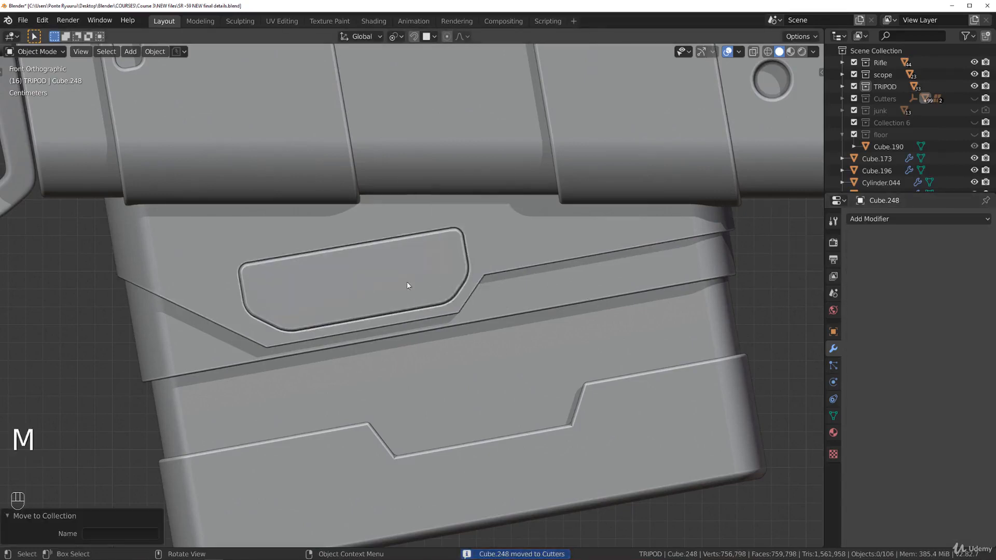
Examine the sliced insert on the magazine's upper panel from the front and at an angle
scroll(400, 287, up, 2)
scroll(392, 324, down, 5)
middle_drag(390, 326, 415, 294)
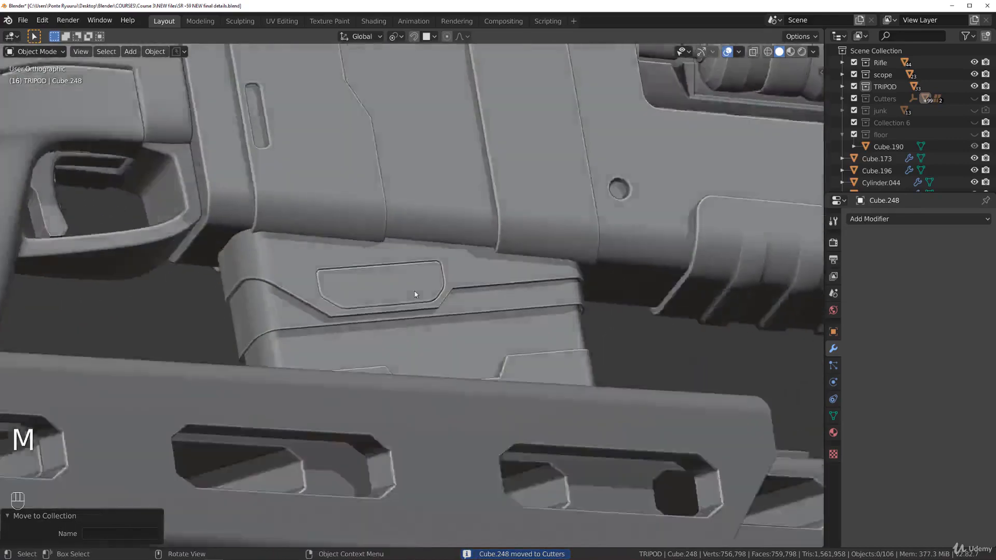
key(KP_1)
scroll(386, 280, up, 2)
scroll(396, 293, up, 2)
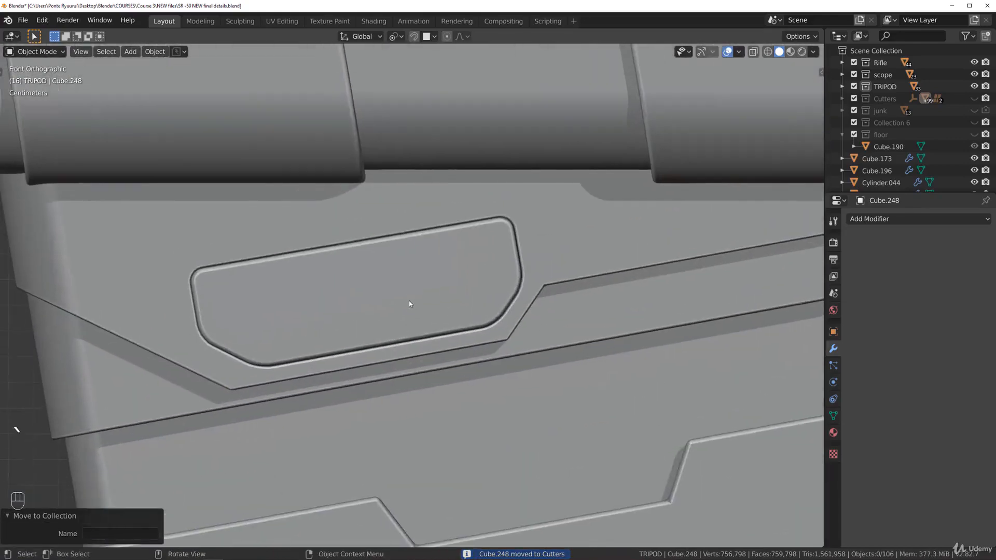
key(Tab)
key(Tab)
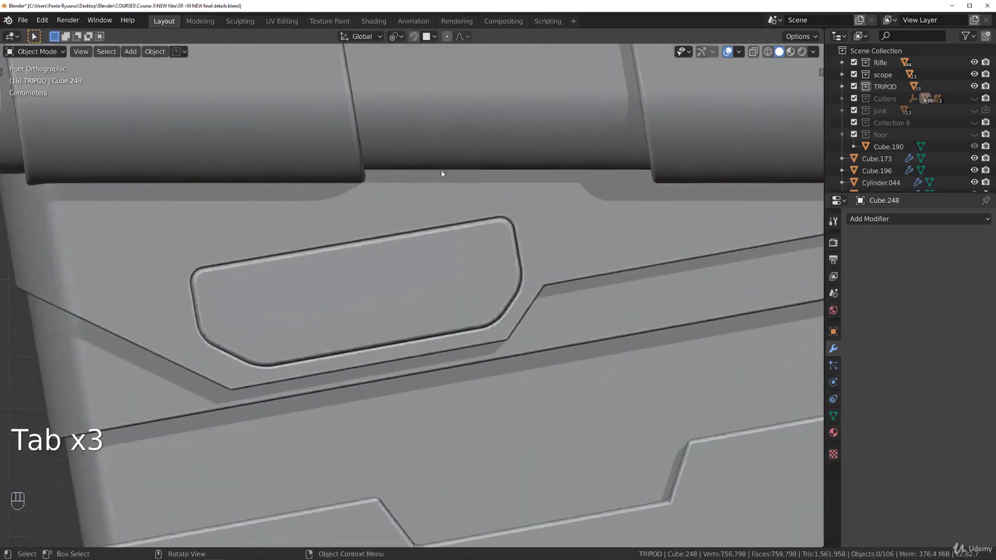
scroll(401, 294, down, 2)
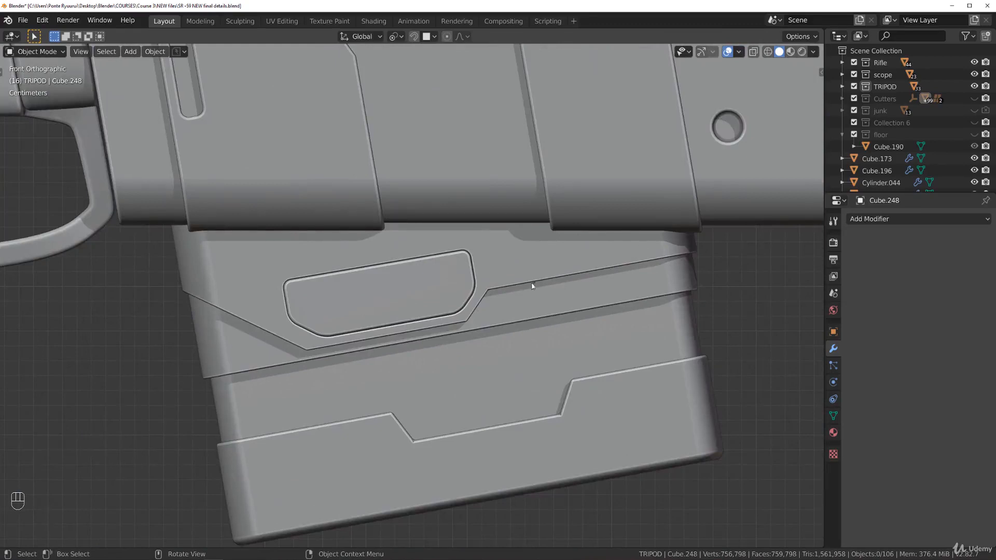
scroll(373, 310, up, 2)
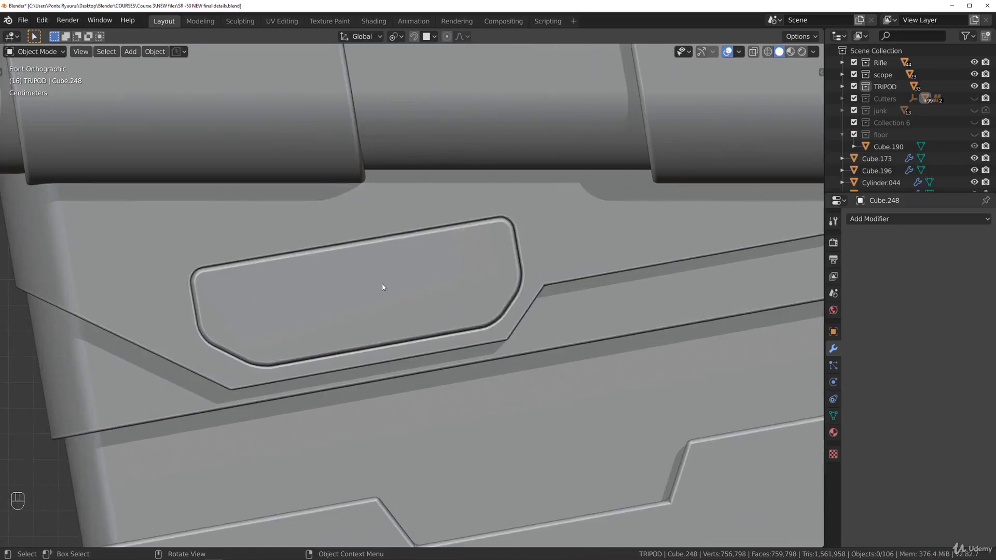
middle_drag(382, 287, 379, 295)
Select the sliced insert and apply its Boolean intersect modifier, keeping the bevel and weighted normal
key(Tab)
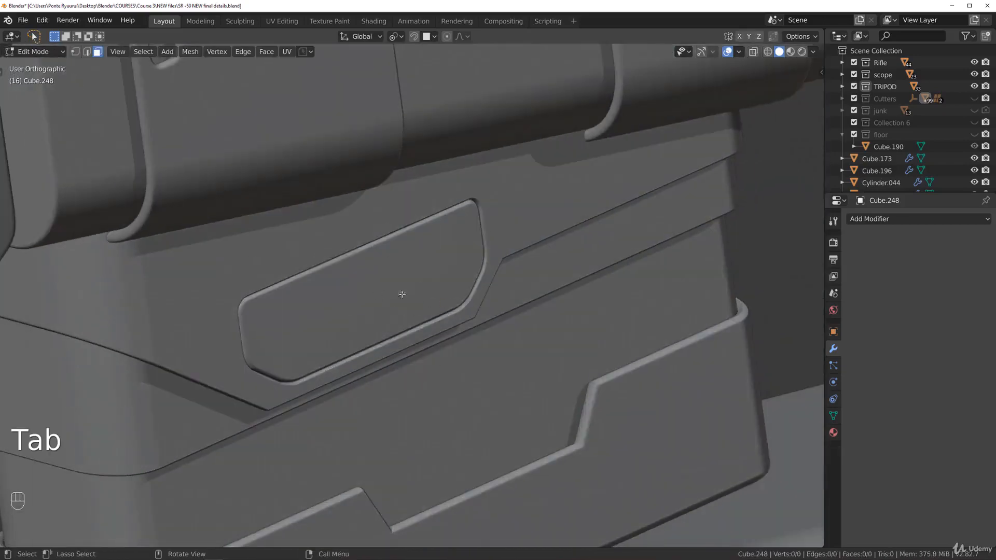
key(Tab)
click(421, 287)
key(Tab)
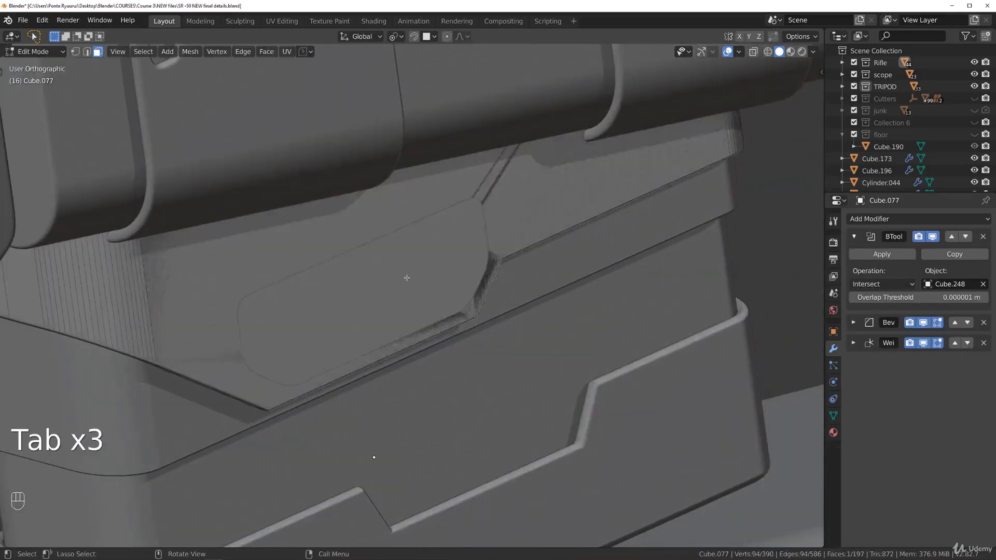
key(Tab)
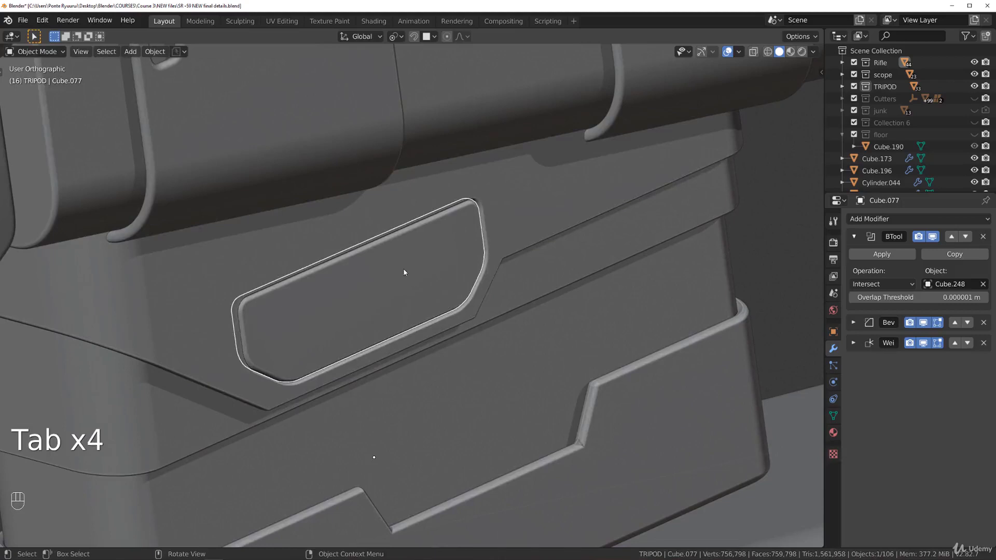
click(833, 415)
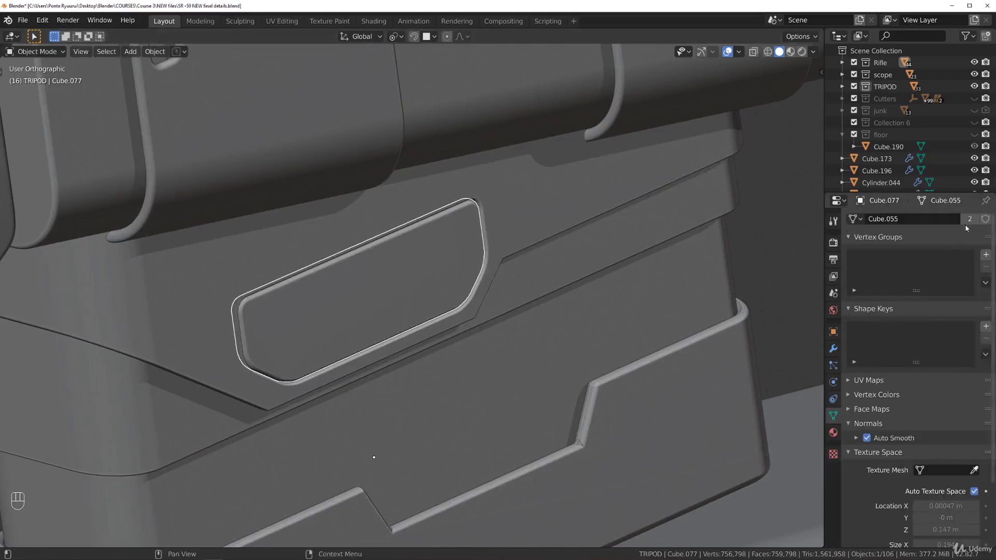
click(833, 347)
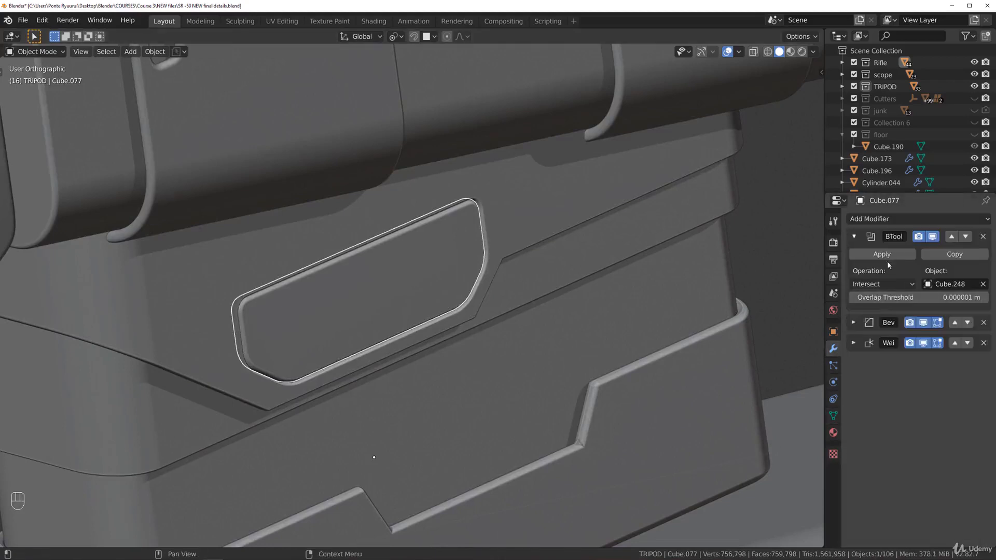
click(878, 261)
Move the insert's front face outward along the global Y axis
key(Tab)
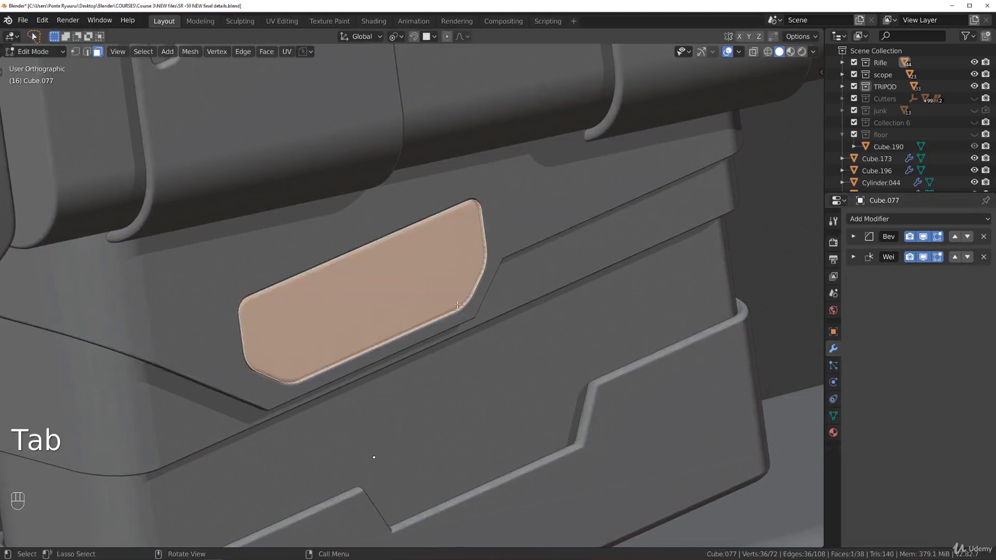
key(g)
key(y)
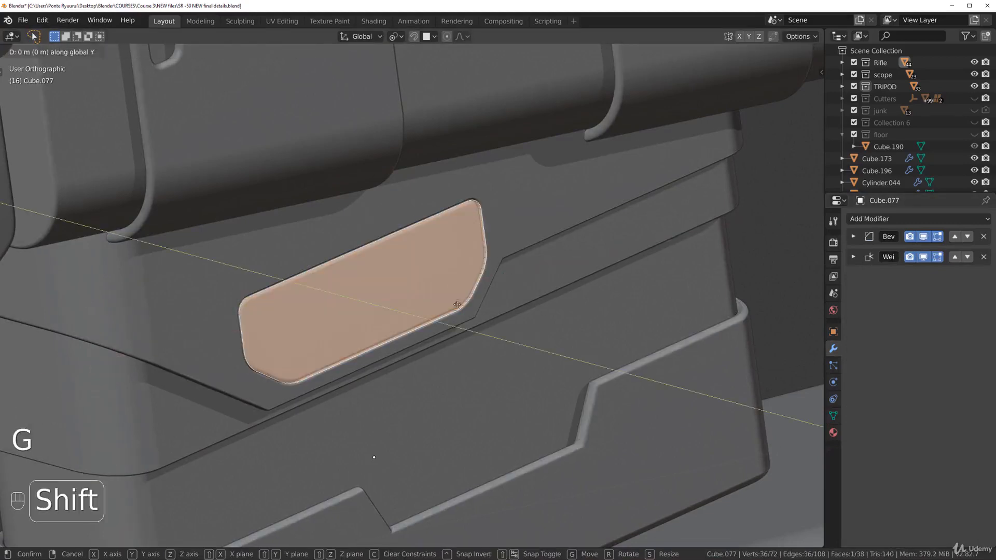
click(456, 305)
Try scaling the insert's front face, and undo the change
key(s)
click(604, 309)
key(Tab)
middle_drag(604, 308, 470, 250)
key(ctrl+z)
key(ctrl+z)
Inspect the raised insert at an angle and in front view
key(Tab)
click(463, 170)
scroll(458, 245, down, 4)
scroll(450, 270, up, 2)
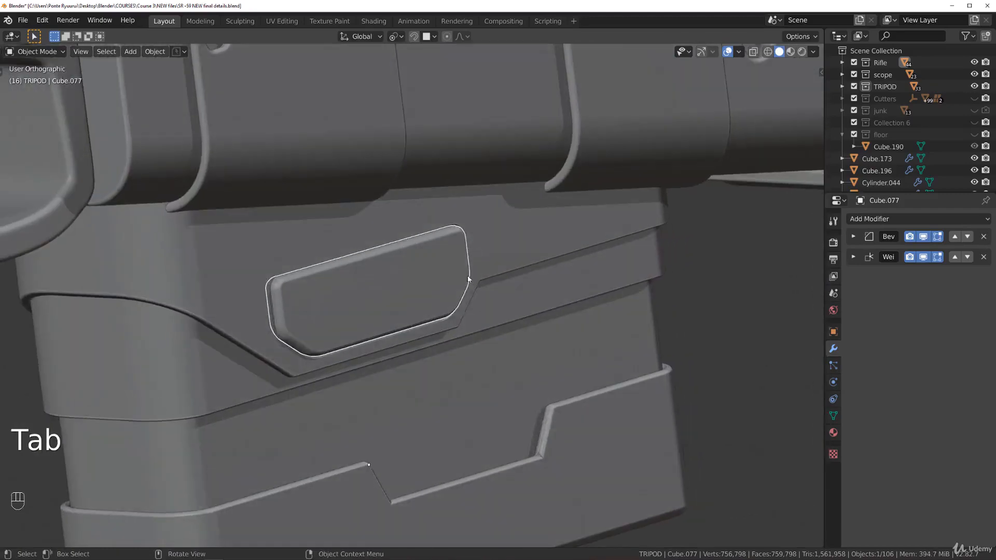
key(Tab)
key(grave)
key(Tab)
key(Tab)
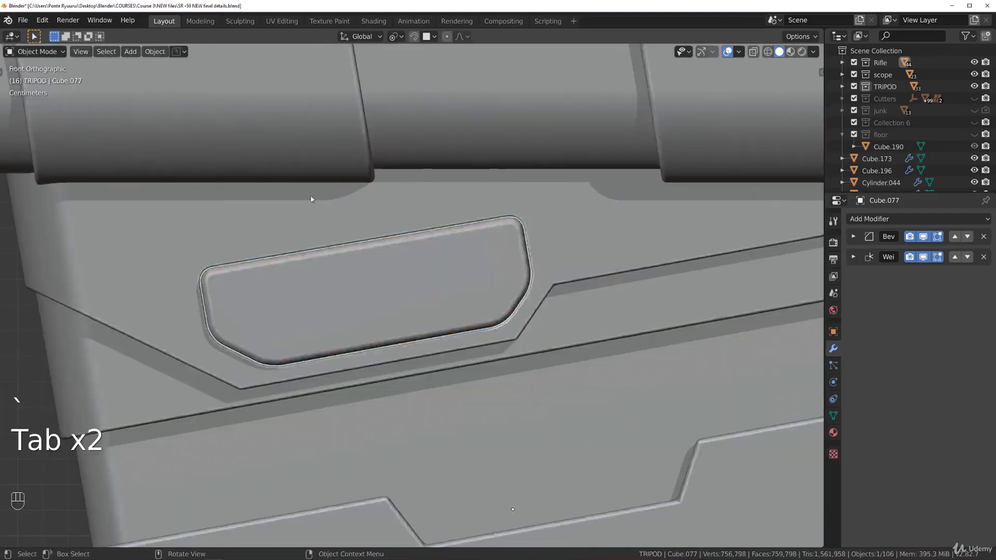
Add a cube in front view, move it towards the rifle and scale it down
scroll(407, 345, down, 4)
key(shift+a)
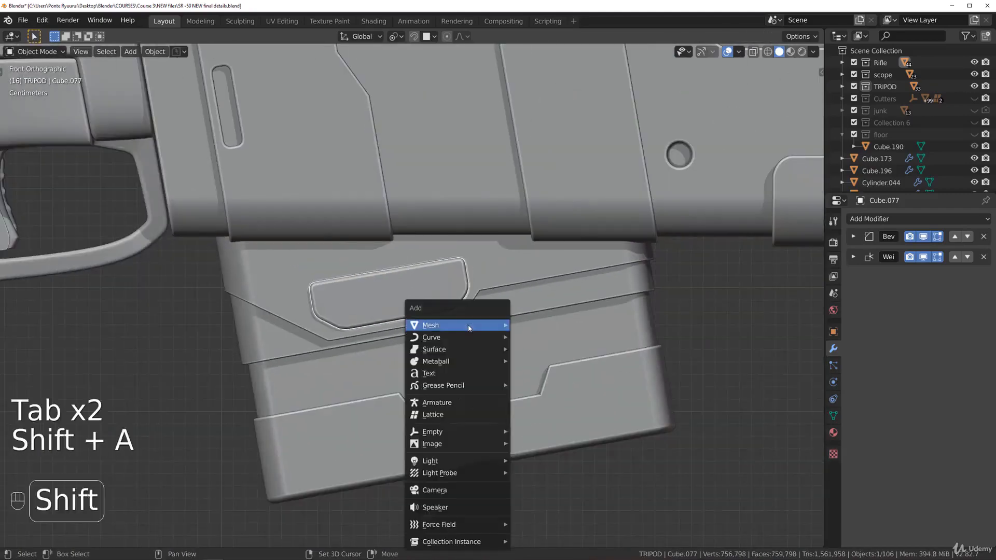
mouse_move(468, 328)
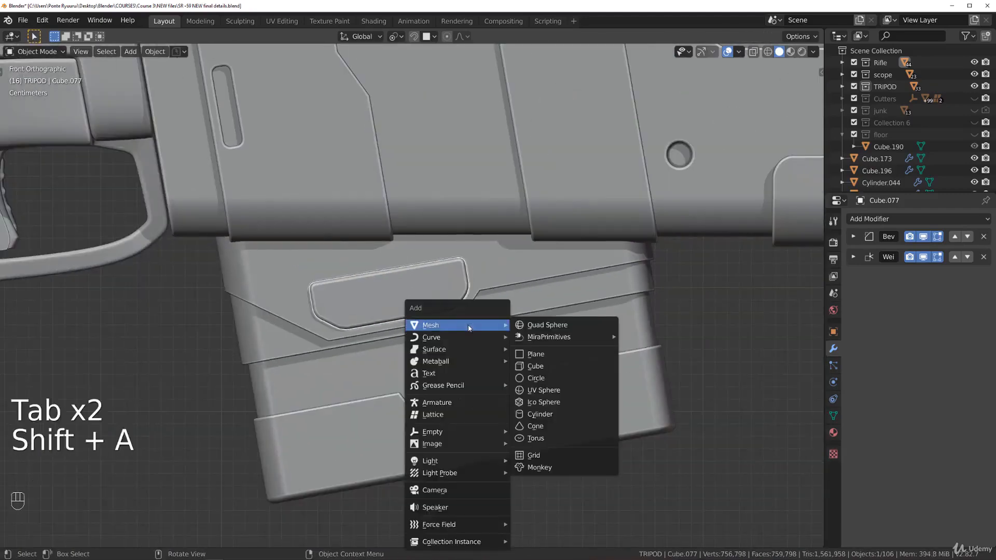
click(537, 366)
scroll(688, 326, down, 3)
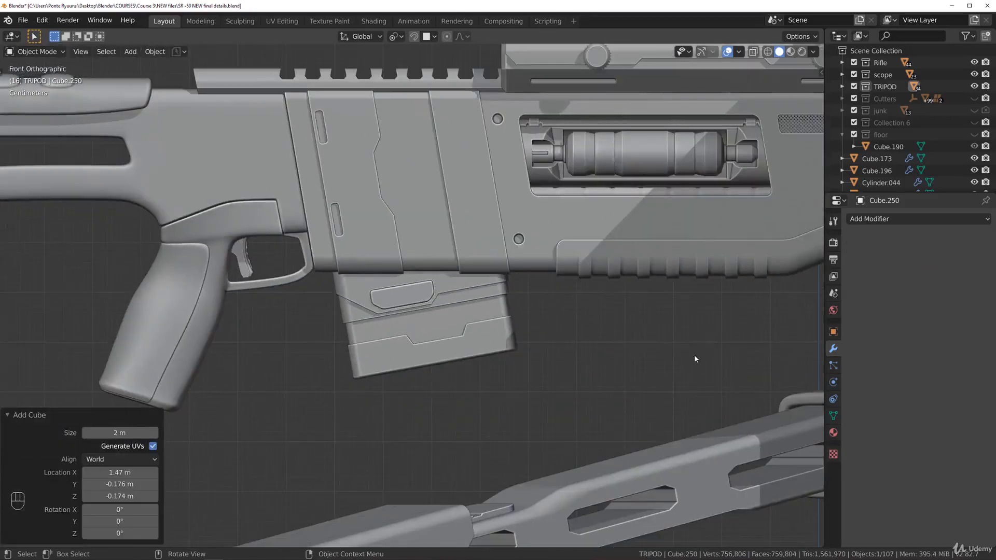
key(g)
click(186, 266)
scroll(668, 327, down, 6)
key(s)
click(596, 286)
Place the cube over the rifle body and shrink it in several passes, including a uniform scale of about 0.368
scroll(665, 256, up, 4)
key(g)
click(629, 334)
key(s)
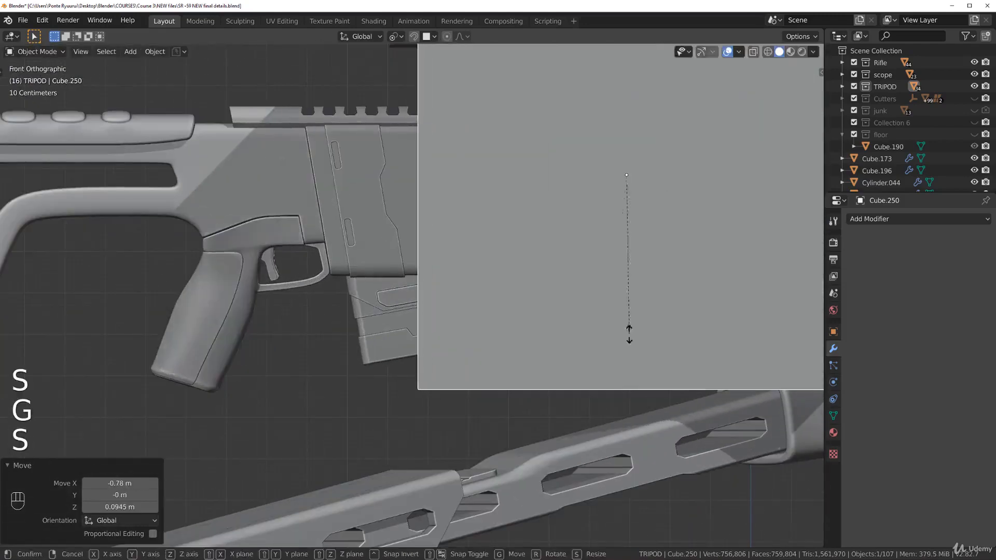
click(593, 243)
key(s)
click(638, 208)
scroll(435, 304, up, 2)
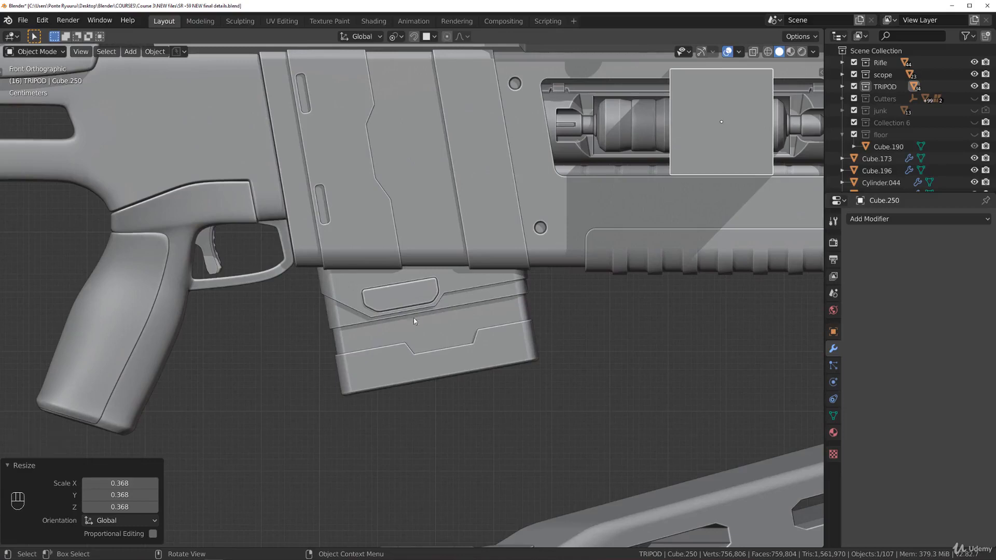
key(s)
click(762, 186)
Move the cube onto the magazine and rotate it -10° to match the insert's slant
key(g)
click(428, 328)
scroll(428, 328, up, 4)
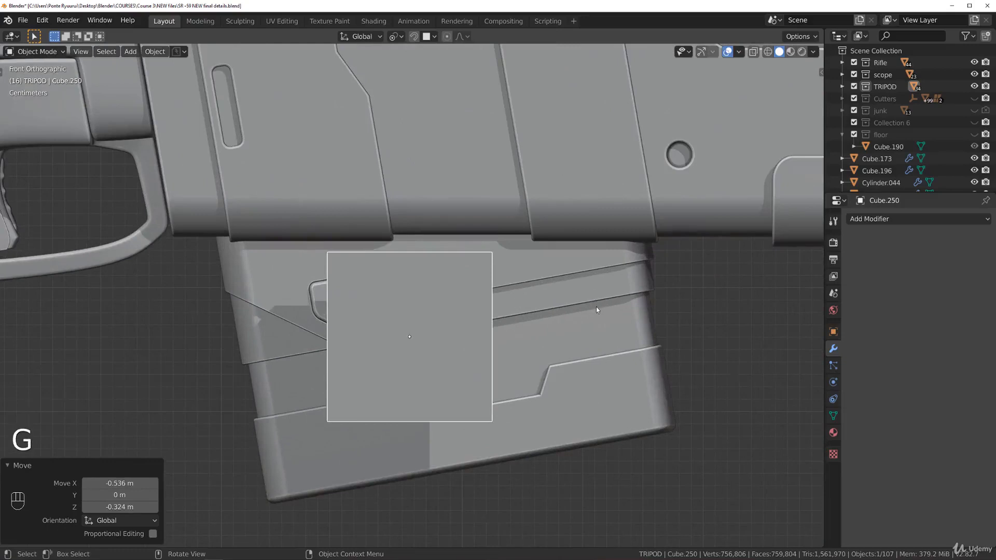
key(r)
click(645, 334)
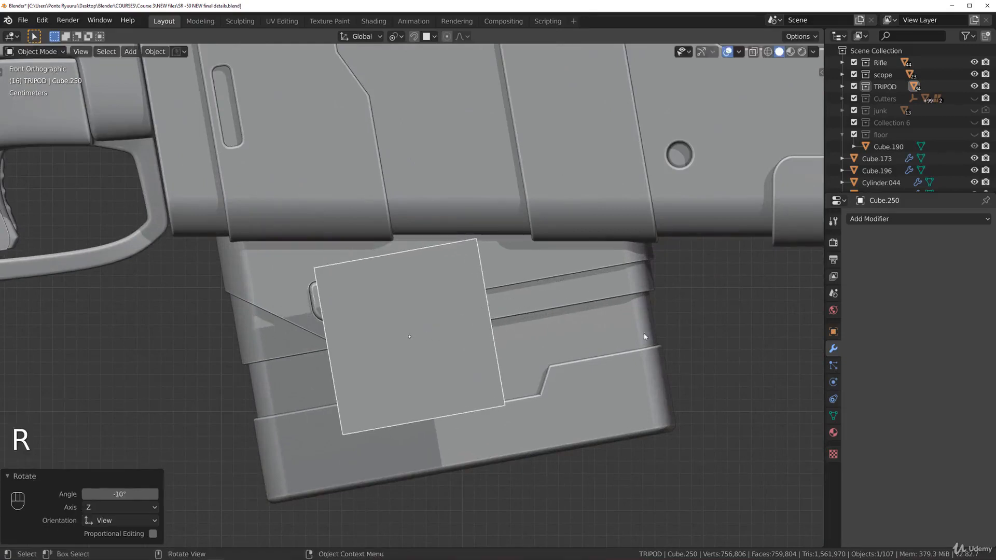
Scale the cube down by about 0.288 and again by about 0.532, placing it on the insert's face
key(s)
click(467, 317)
scroll(467, 317, up, 4)
key(g)
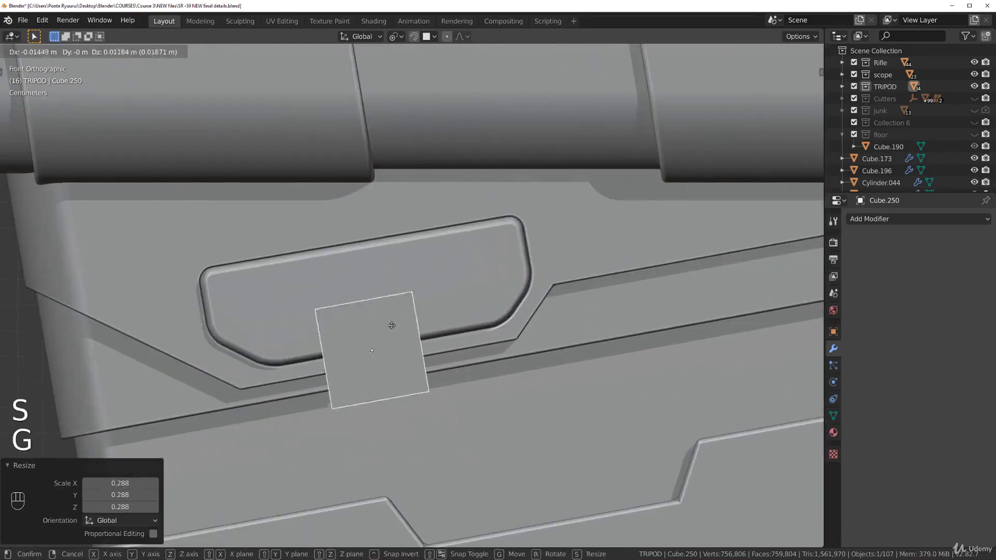
key(s)
click(367, 303)
shift+middle_drag(367, 302, 434, 333)
Shape the cube into a thin bar near the insert's rear end, scaling it to about 0.201 along local X and 1.366 along local Z
key(s)
key(x)
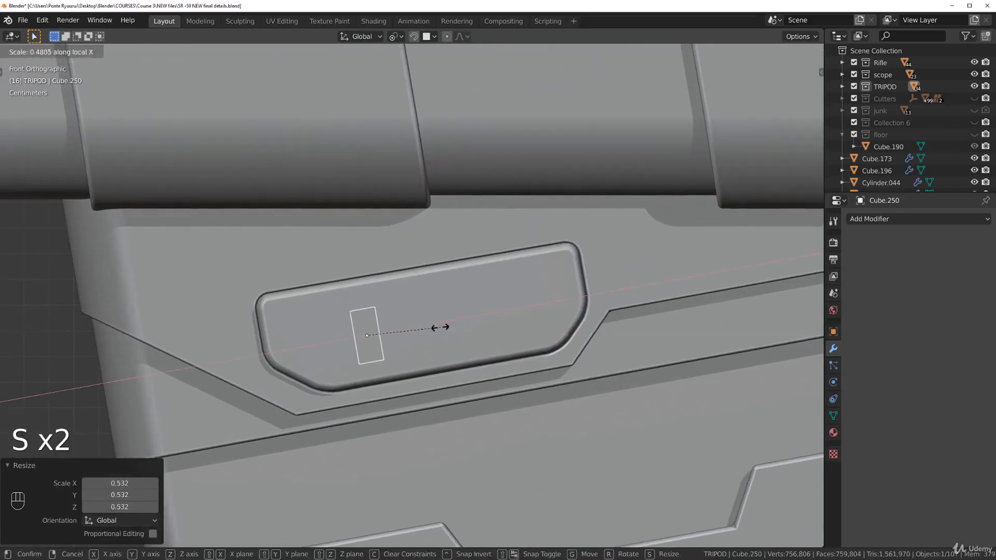
click(407, 326)
key(g)
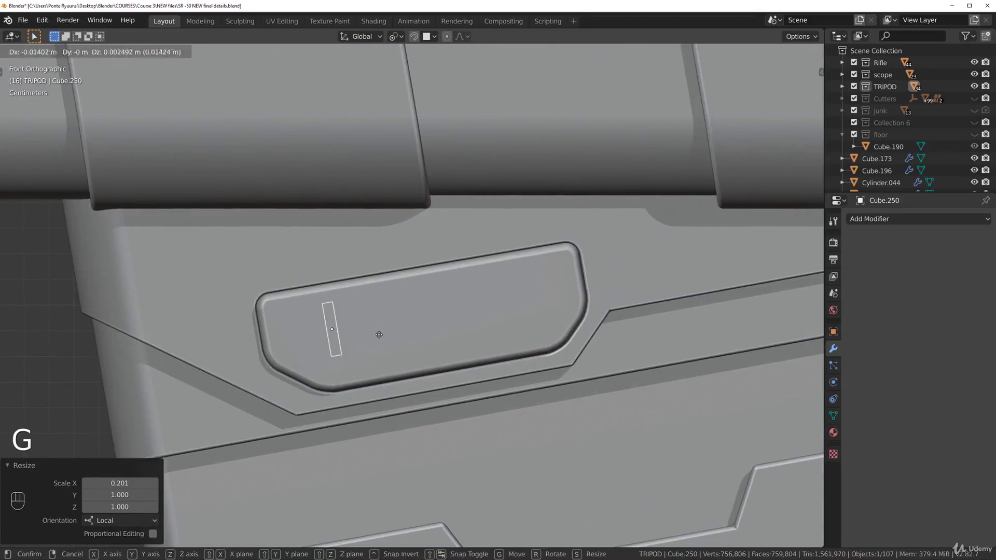
key(s)
key(z)
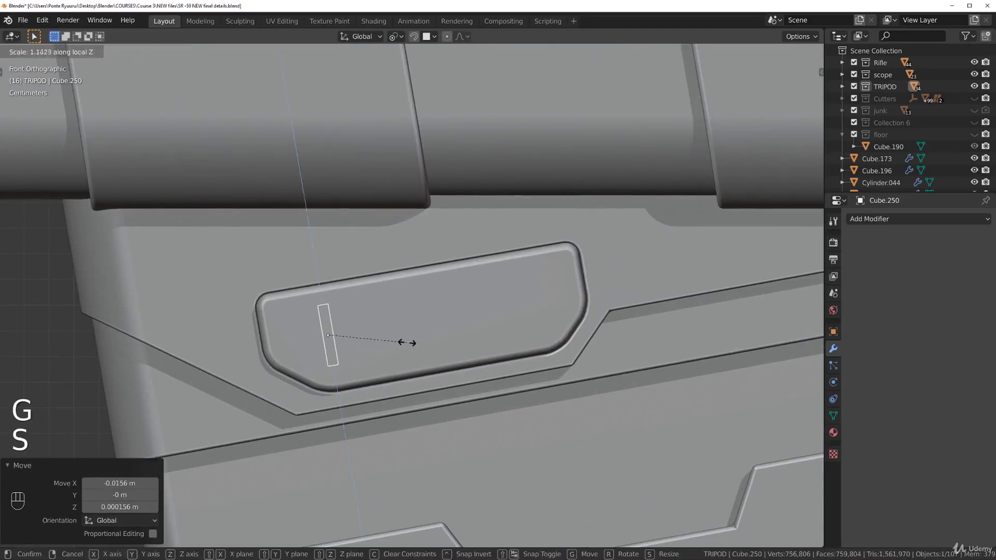
click(422, 347)
Add an Array modifier to the bar with a count of 11 and a relative X offset of -1.920
click(884, 219)
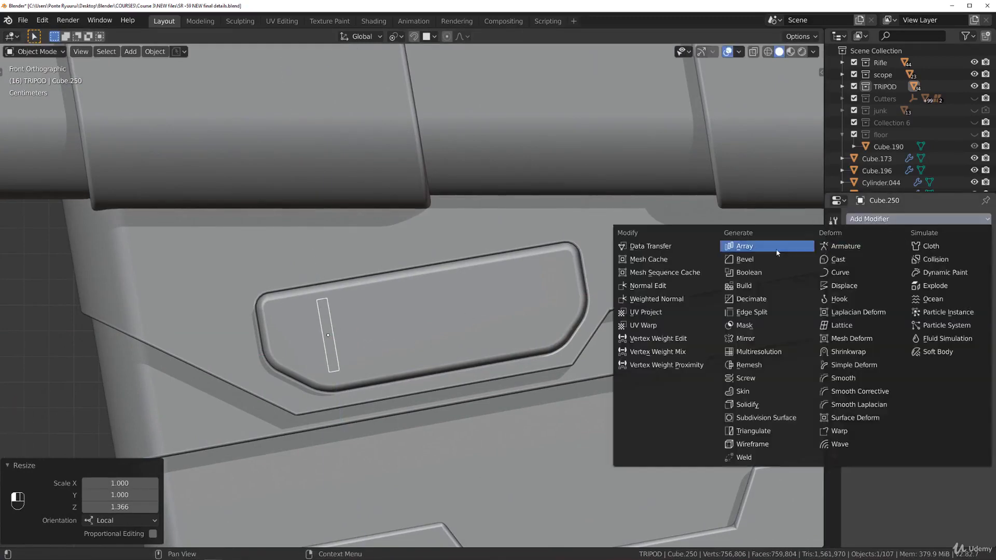
click(734, 246)
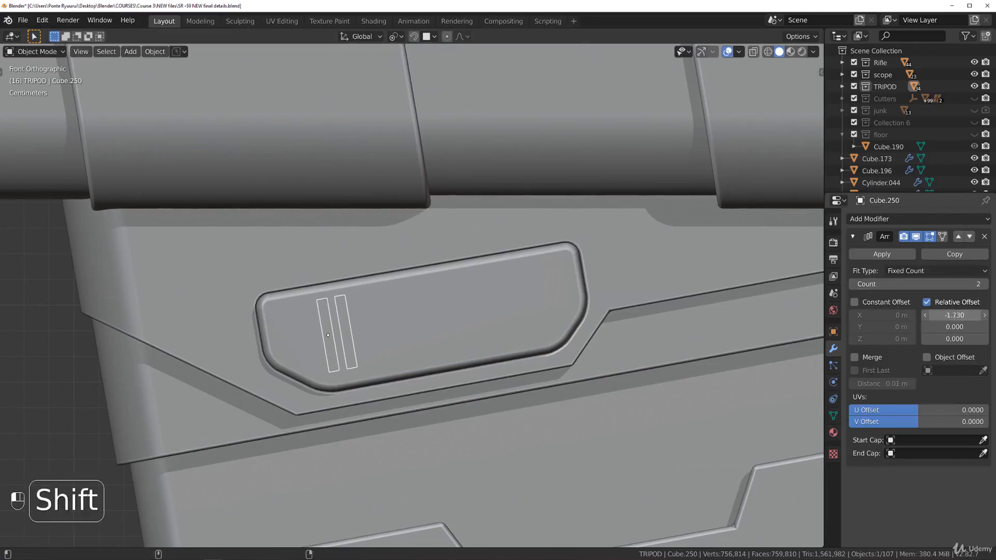
click(987, 287)
click(987, 287)
click(987, 287)
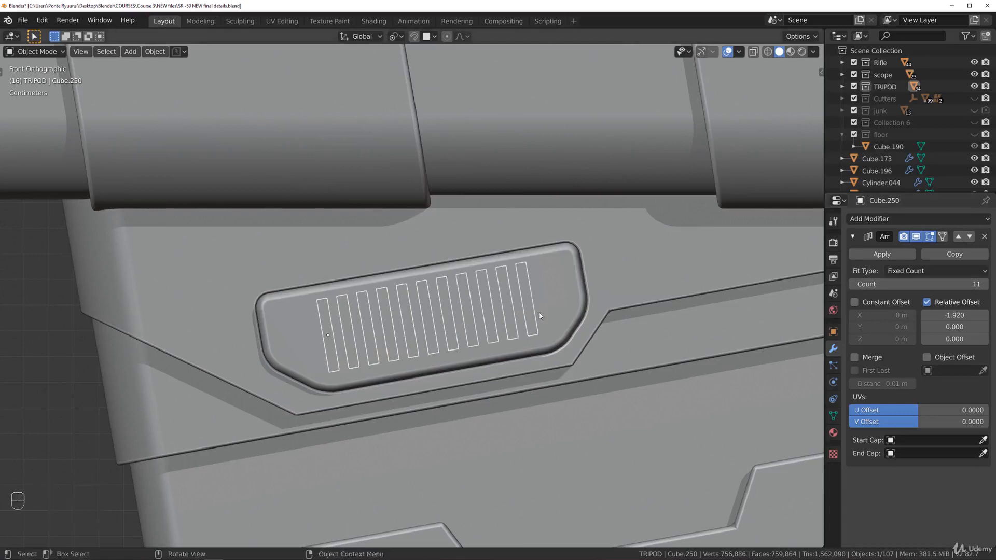
Move the bar array about -0.107 m along its local Y axis onto the insert's front face
middle_drag(524, 296, 577, 316)
key(g)
key(y)
key(y)
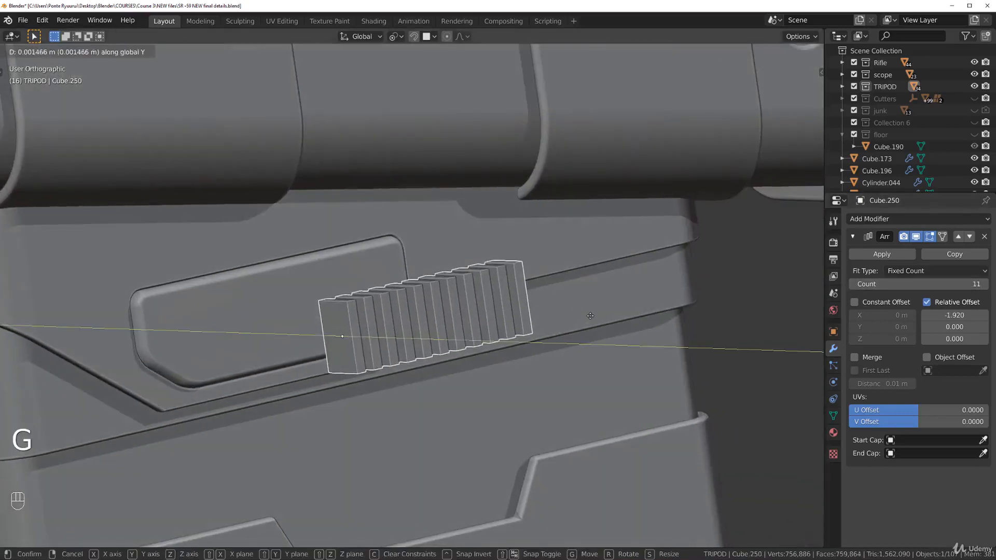
click(521, 290)
Scale the bar array to about 0.209 along Y and sink it partly into the insert's face
key(s)
key(y)
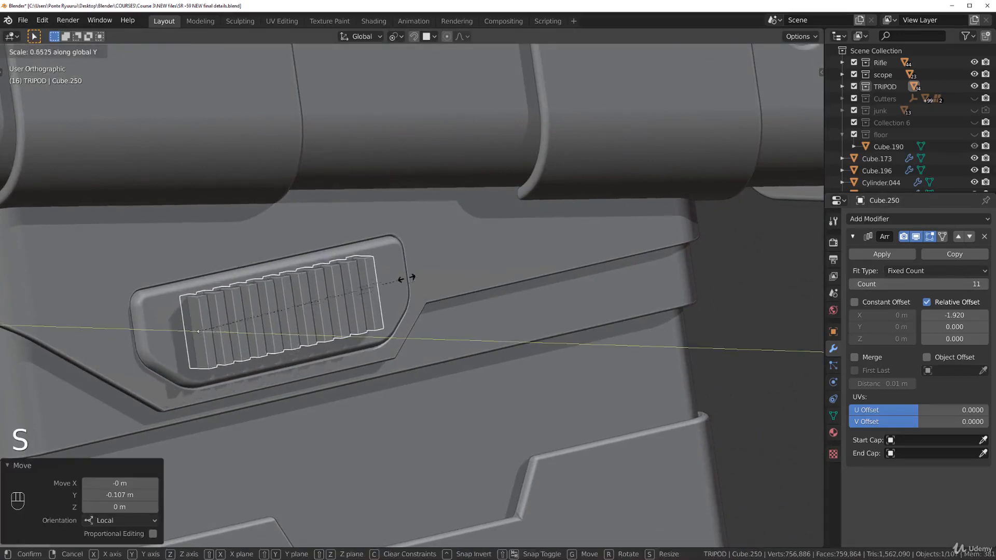
click(262, 302)
scroll(390, 295, up, 1)
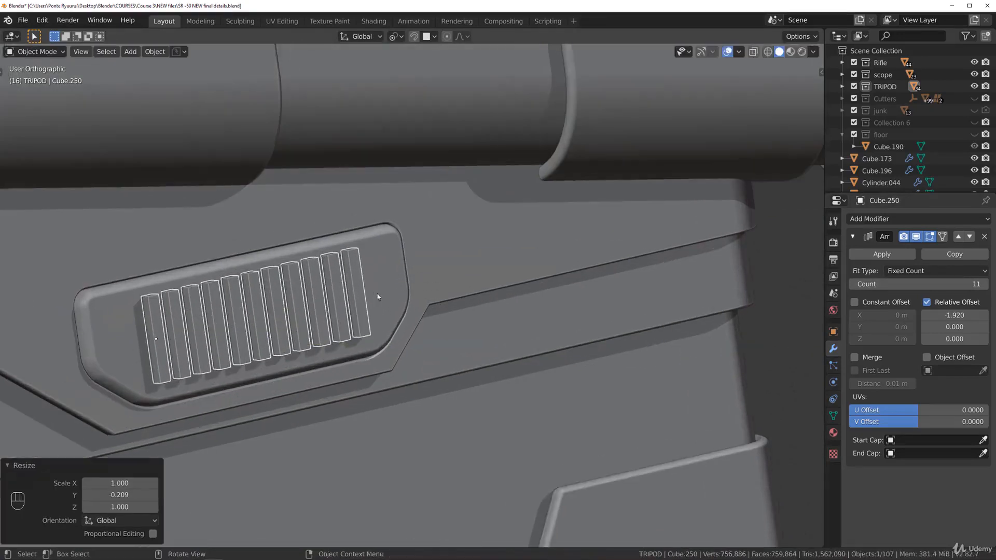
key(g)
key(y)
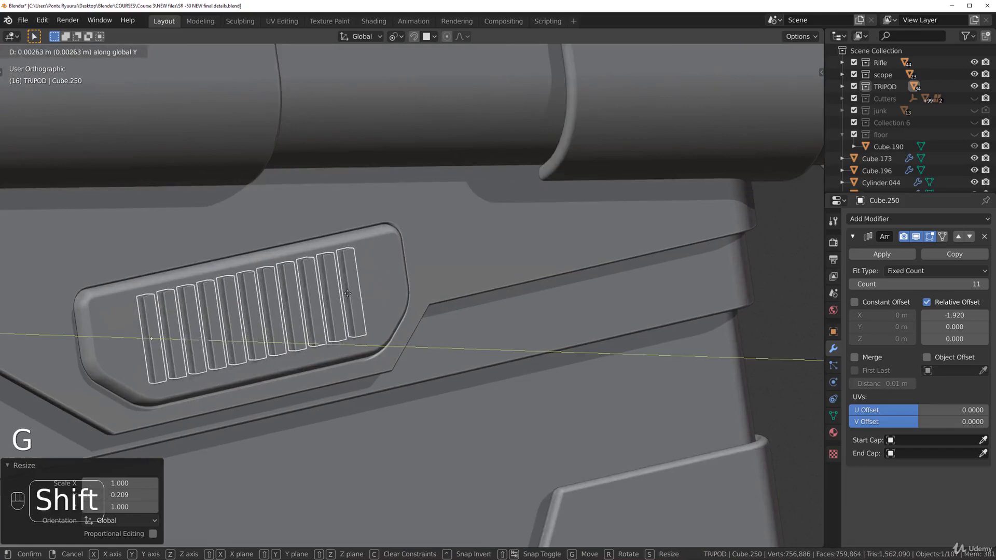
click(368, 285)
Union the bar array with the insert using Bool Tool, and isolate the insert in local view
shift+click(404, 269)
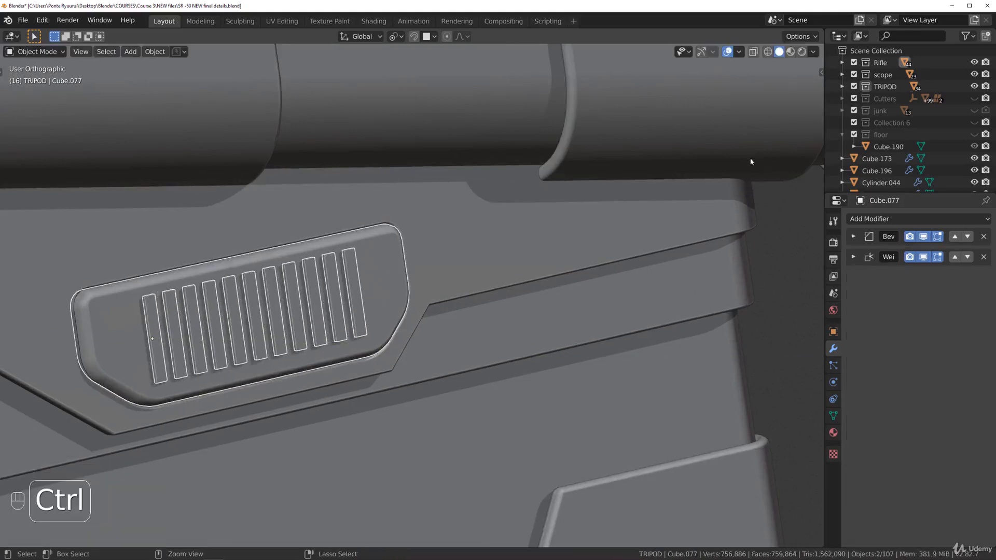
key(ctrl+KP_Add)
middle_drag(410, 259, 332, 298)
middle_drag(332, 298, 396, 312)
click(399, 313)
key(slash)
Examine the raised bars on the isolated insert in perspective view
middle_drag(497, 282, 327, 253)
key(KP_5)
scroll(436, 250, up, 2)
scroll(280, 273, down, 2)
shift+middle_drag(269, 278, 359, 277)
key(Tab)
key(Tab)
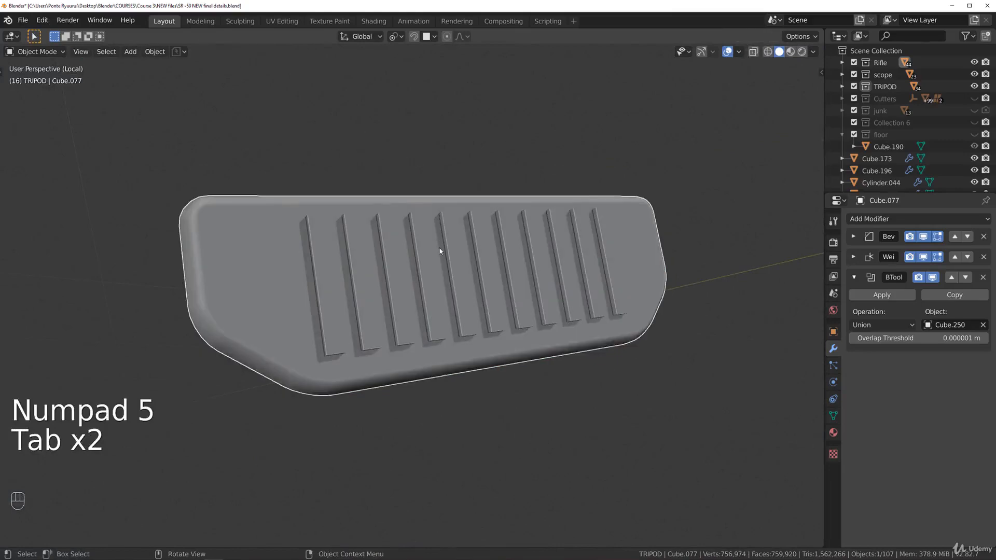
Return to the full scene, isolate the insert again and examine how the bars join its face and back
key(slash)
click(341, 303)
shift+click(378, 296)
key(slash)
middle_drag(351, 286, 417, 233)
scroll(412, 275, up, 1)
key(Tab)
middle_drag(402, 325, 356, 259)
scroll(356, 260, up, 2)
key(Tab)
click(325, 212)
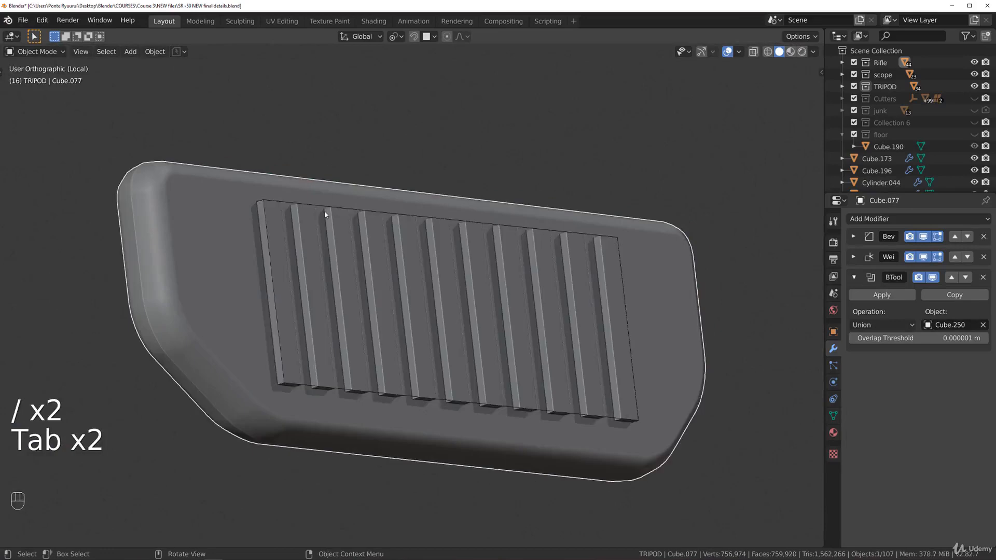
Select the first grip bar's edges that run through its depth by extending an edge selection to all edges of similar direction
click(327, 211)
key(Tab)
click(279, 388)
shift+click(294, 388)
middle_drag(296, 388, 290, 359)
key(ctrl+z)
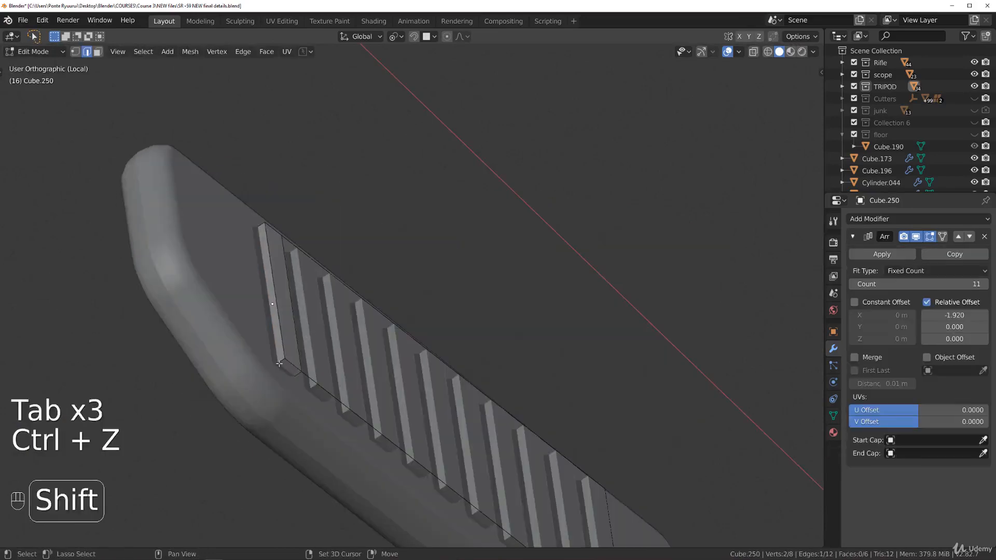
key(shift+f)
key(shift+g)
click(357, 357)
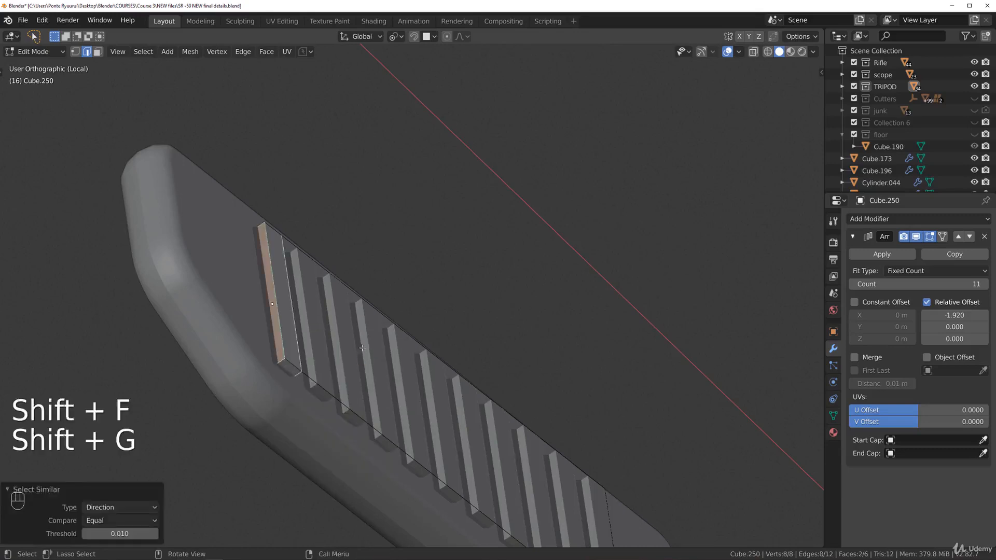
Try to apply the grip bar array's scale and undo it, returning to editing the bar's edges
key(Tab)
key(ctrl+a)
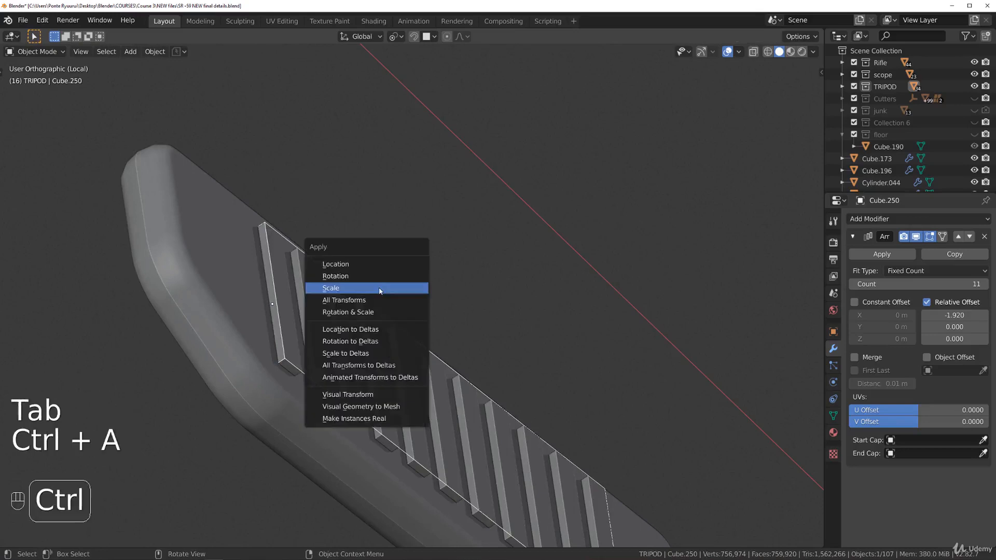
click(379, 288)
key(Tab)
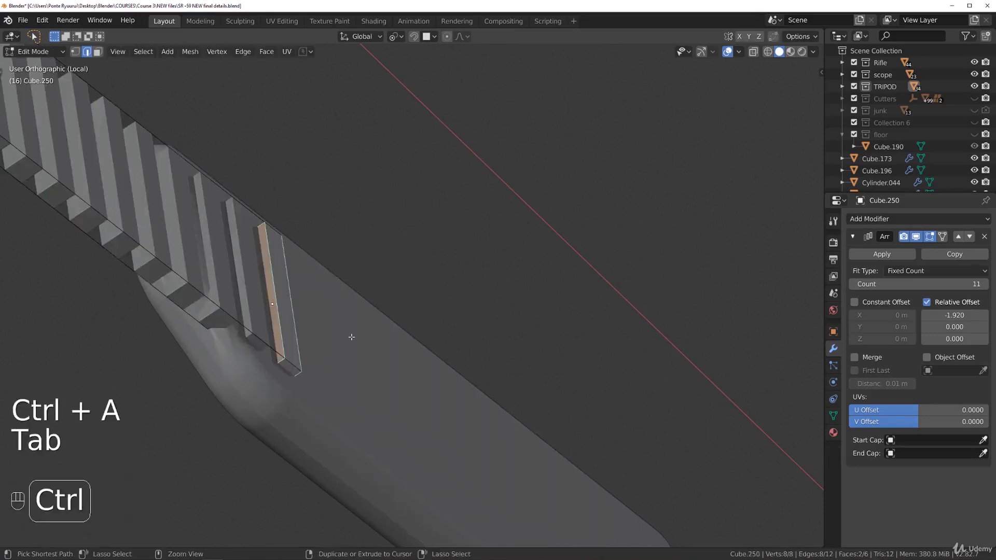
key(ctrl+z)
key(ctrl+z)
key(ctrl+z)
key(Tab)
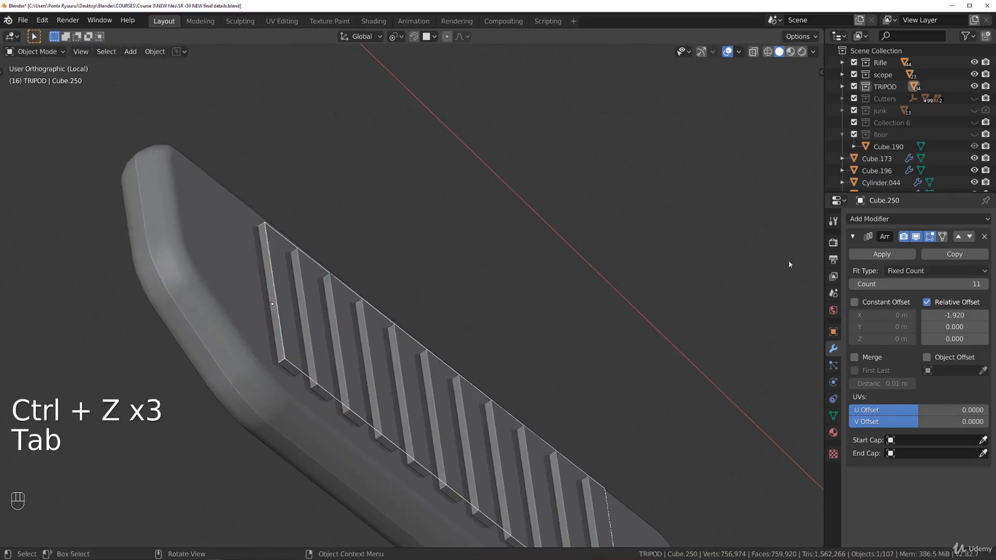
key(Tab)
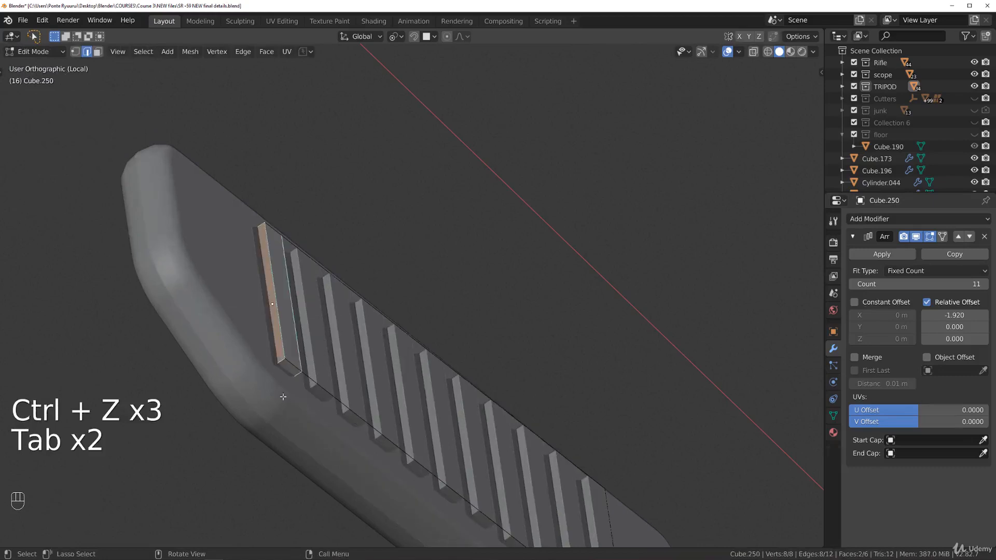
Select the four short corner edges at the first bar's ends and try to bevel them
click(280, 360)
shift+click(295, 377)
middle_drag(295, 377, 275, 247)
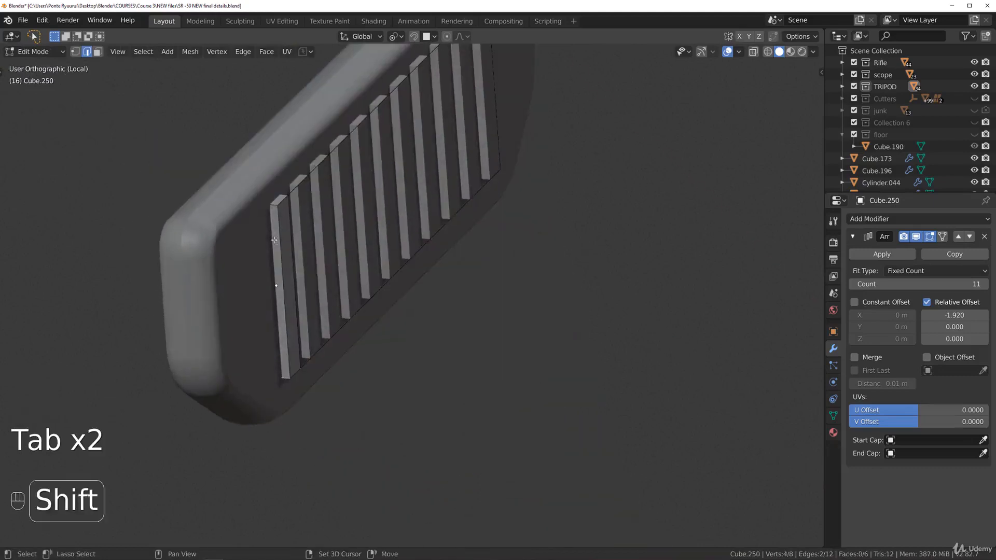
shift+click(274, 206)
middle_drag(274, 205, 242, 237)
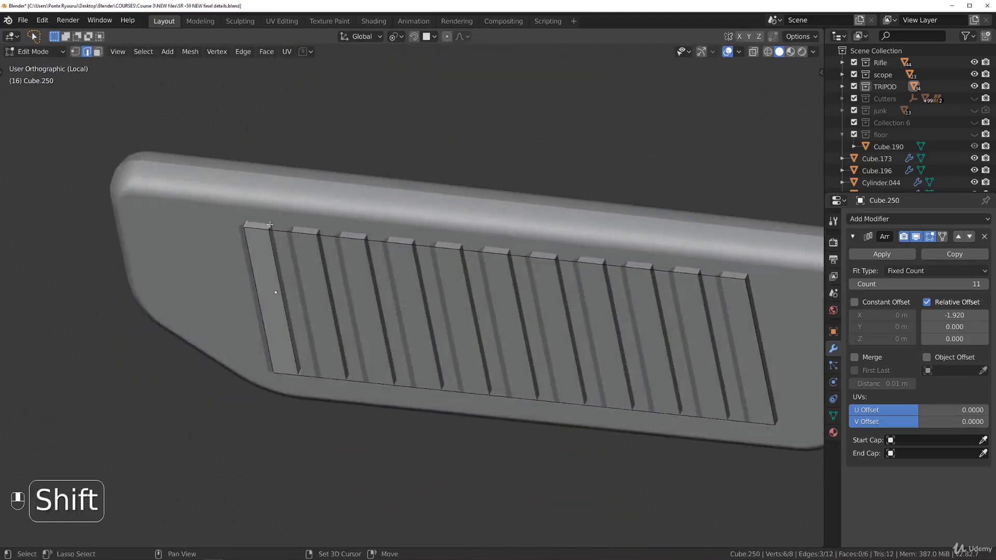
middle_drag(323, 255, 364, 161)
key(ctrl+b)
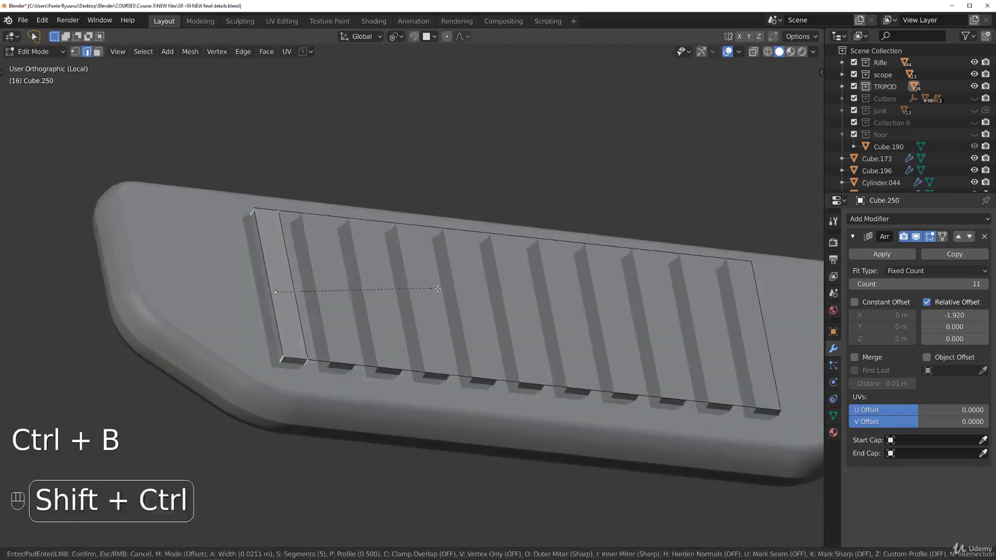
click(469, 296)
key(Tab)
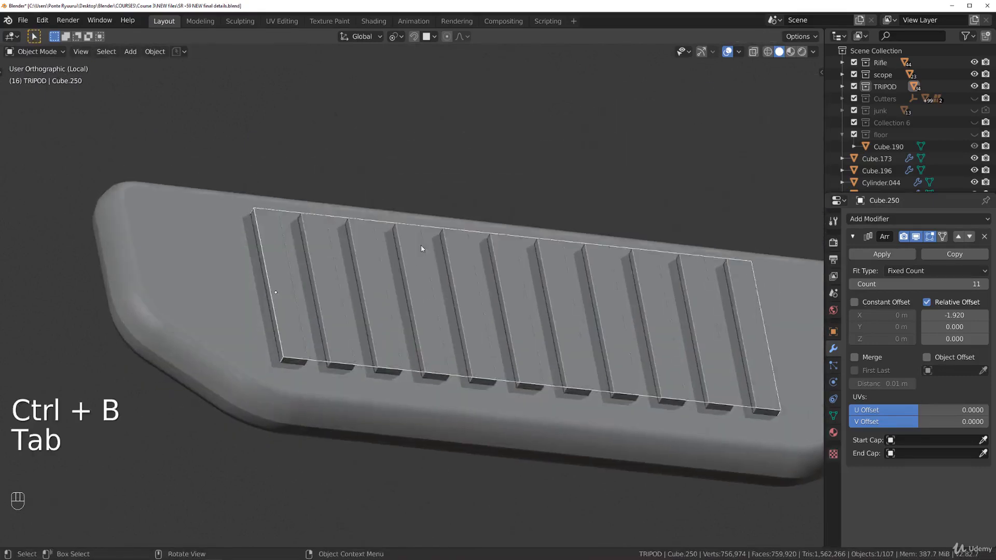
Apply the scale of the bar array and set its array modifier's relative X offset to 1.980
scroll(450, 306, down, 2)
key(ctrl+a)
click(454, 307)
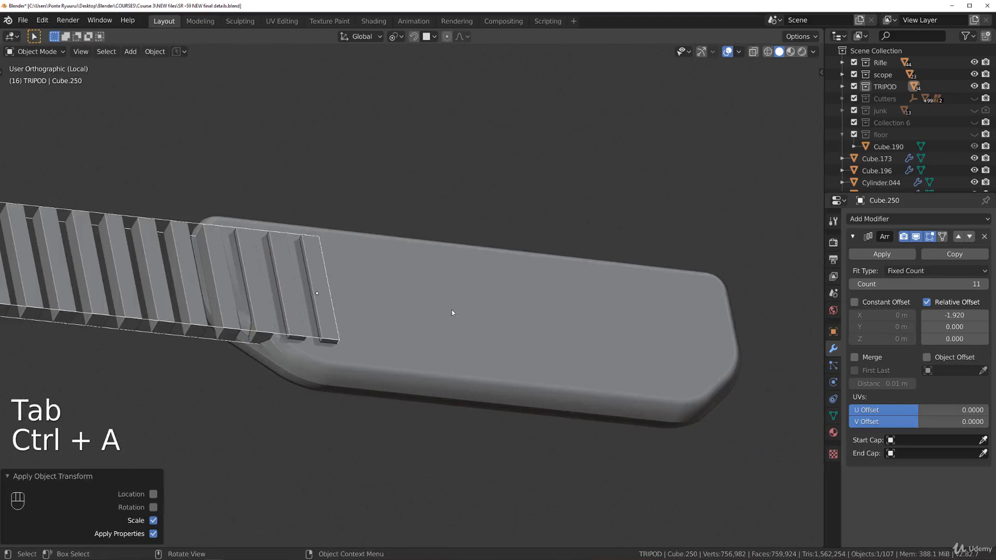
shift+drag(954, 315, 986, 315)
scroll(422, 322, up, 4)
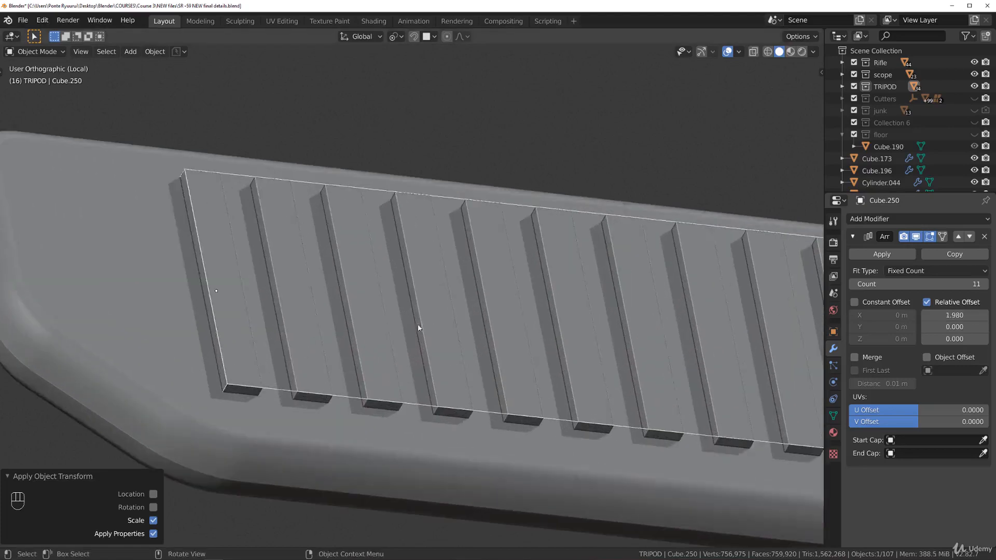
Bevel the bar's four short corner edges with five segments to round the ends of all bars
key(Tab)
key(ctrl+b)
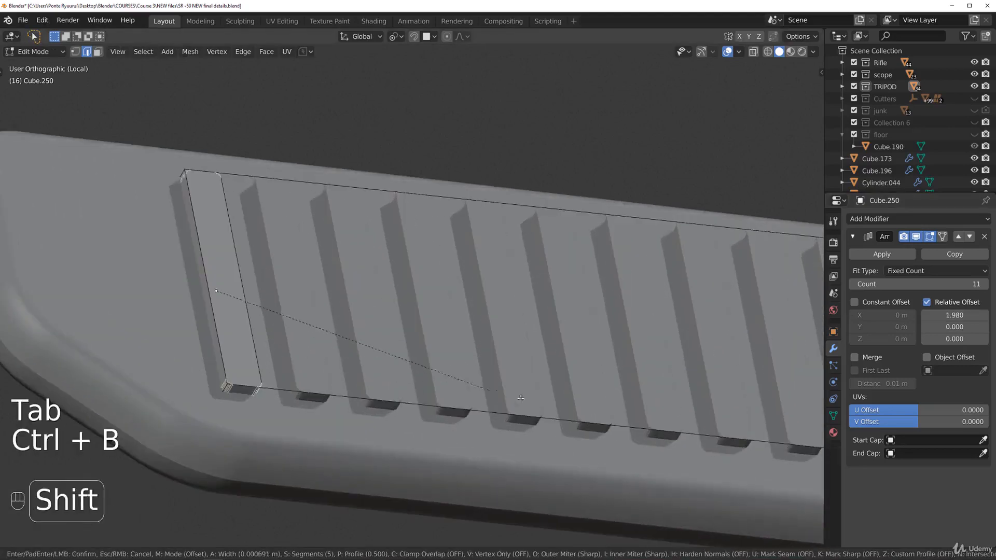
click(530, 400)
key(Tab)
scroll(421, 242, down, 4)
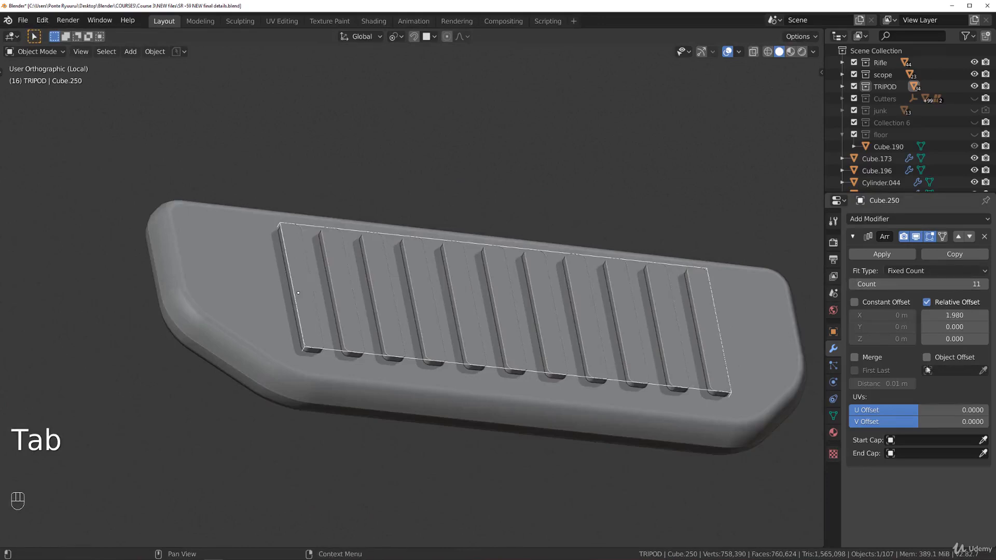
Move the insert's Bool Tool union modifier above its bevel modifier and apply the union
click(226, 285)
click(950, 279)
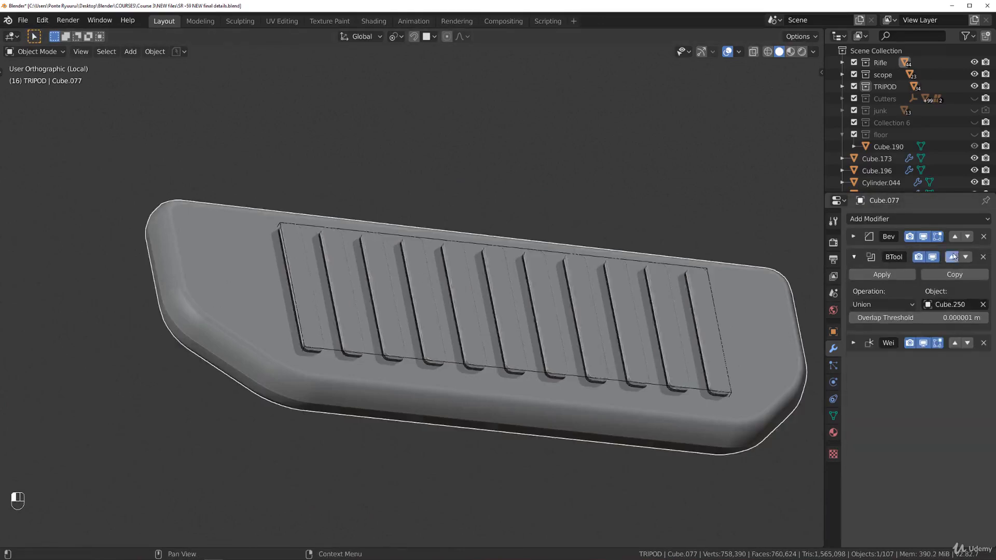
click(951, 257)
click(882, 254)
Select the top faces of the first five raised bars on the insert's mesh
scroll(484, 317, up, 4)
key(Tab)
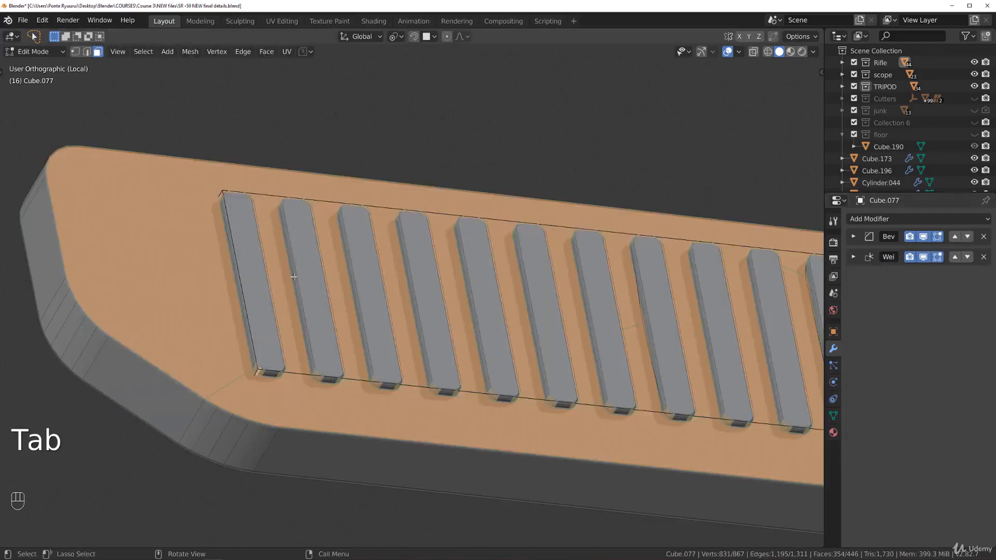
click(257, 259)
shift+click(311, 288)
shift+click(369, 293)
shift+click(429, 300)
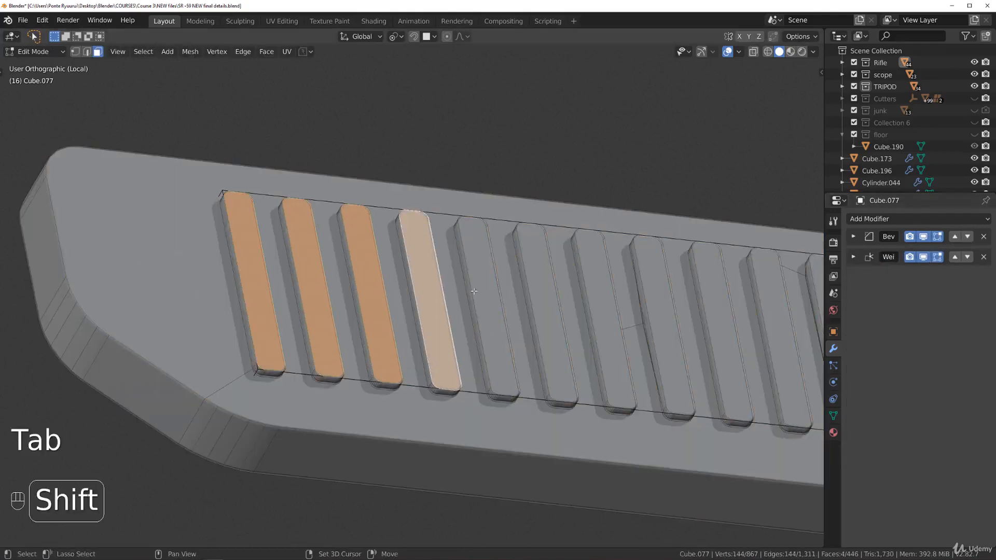
shift+click(498, 304)
shift+click(529, 319)
key(ctrl+z)
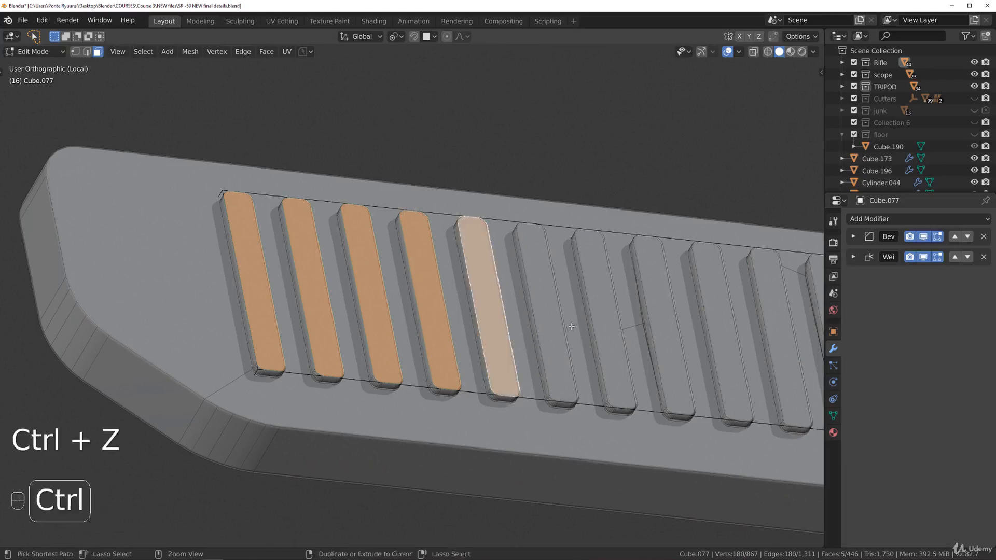
Extend the selection to the remaining bars' top faces by matching faces of similar perimeter
scroll(539, 330, down, 3)
key(shift)
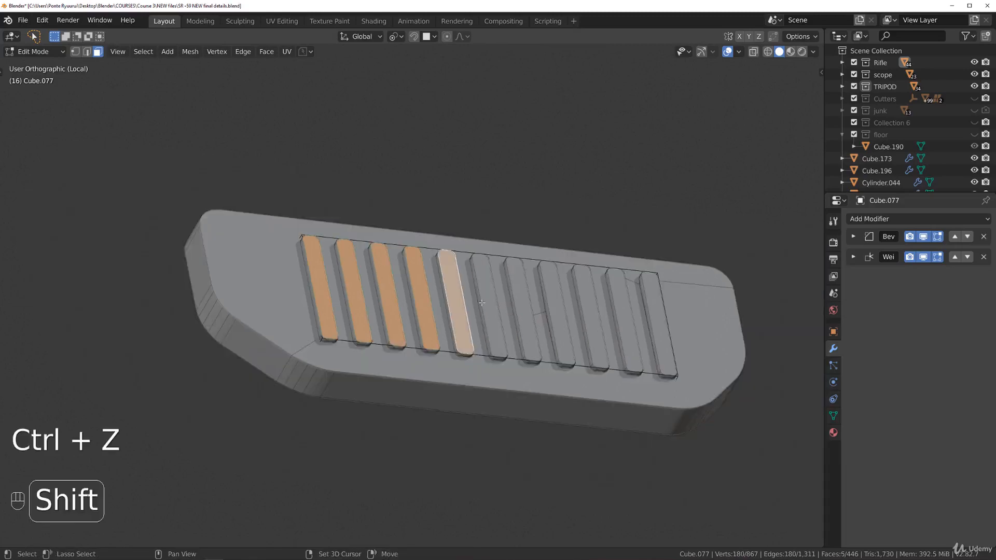
key(shift+g)
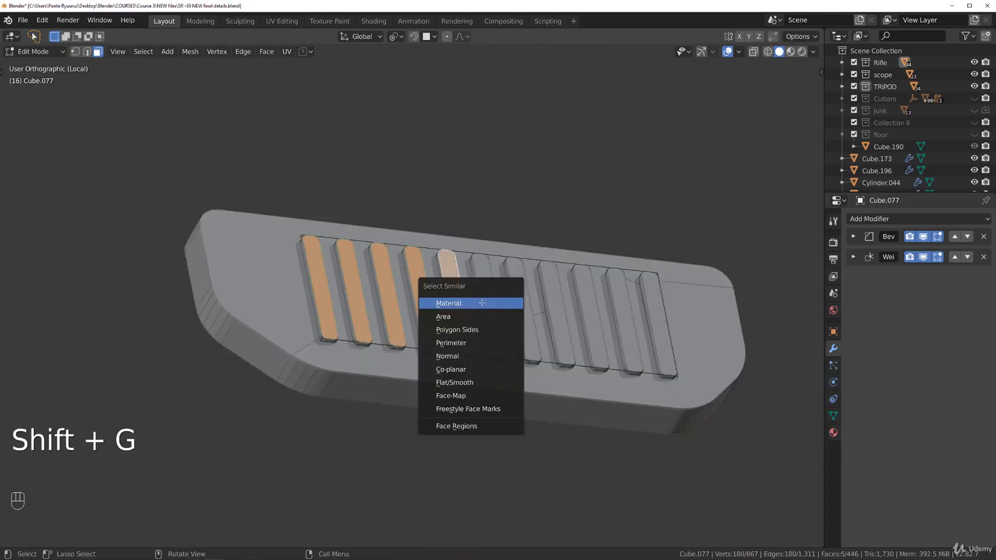
click(492, 343)
key(KP_Decimal)
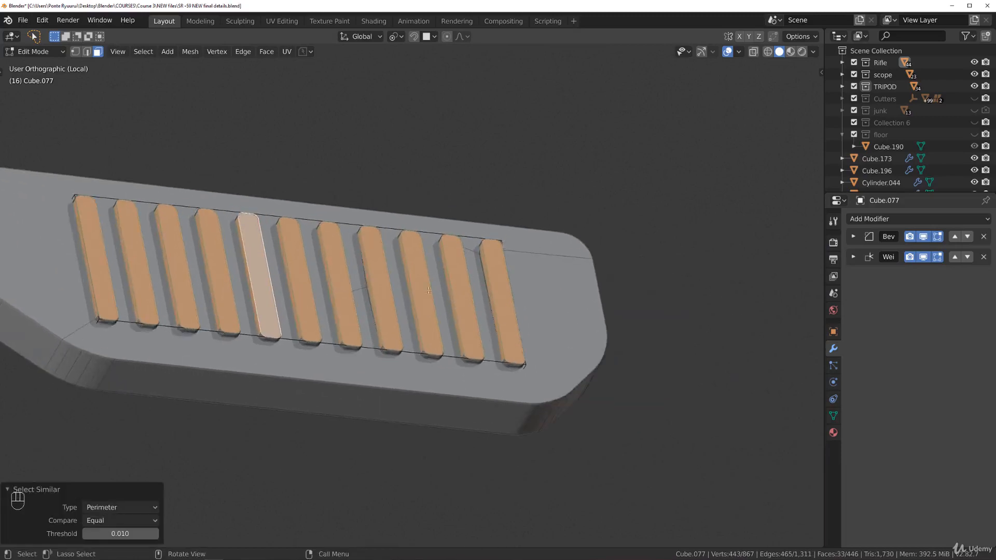
Scale the selected bar faces to about 0.95, each around its own origin, to taper the bars
key(s)
right_click(538, 310)
click(401, 39)
click(425, 74)
key(s)
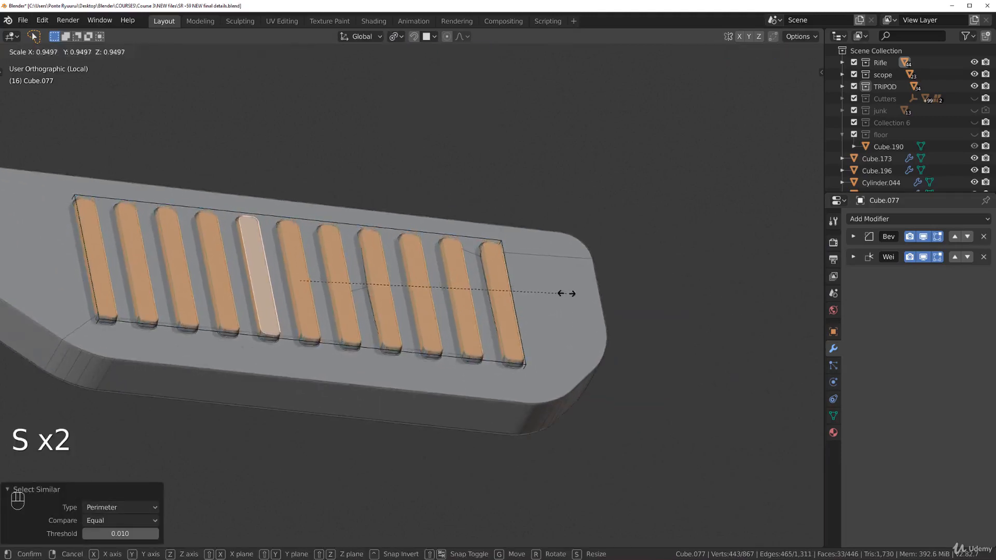
click(558, 292)
key(Tab)
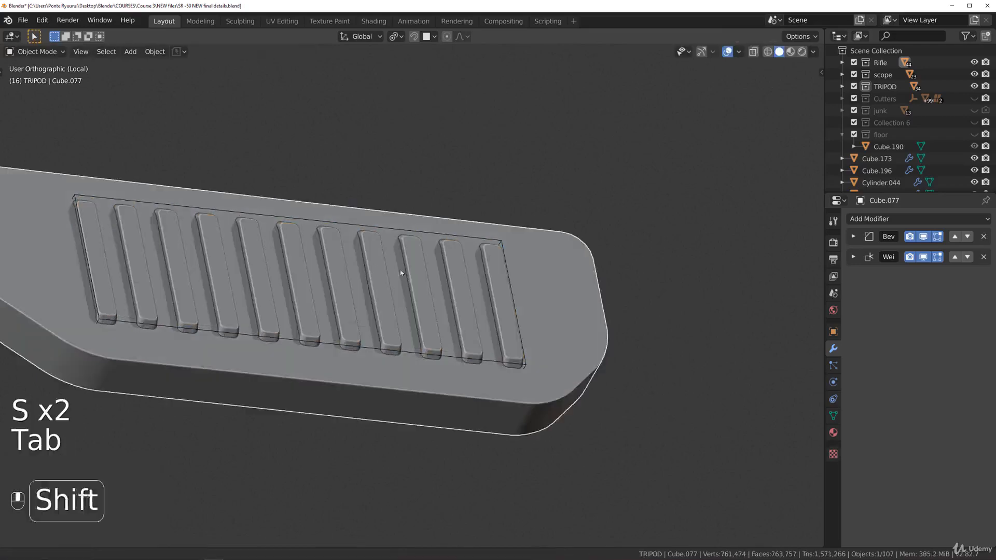
Return to the full scene and move the leftover bar array object to the Cutters collection
key(slash)
scroll(466, 250, down, 4)
middle_drag(362, 320, 420, 270)
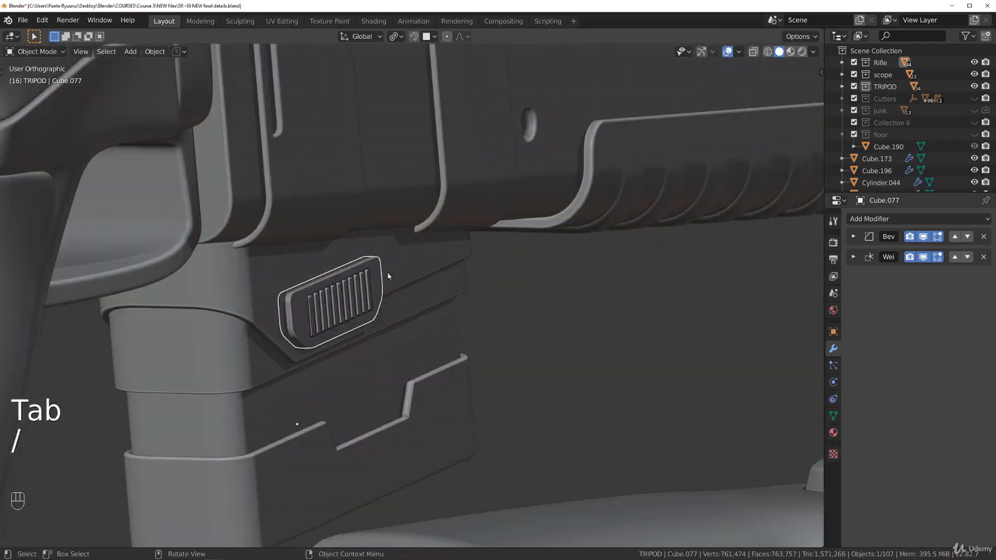
click(361, 276)
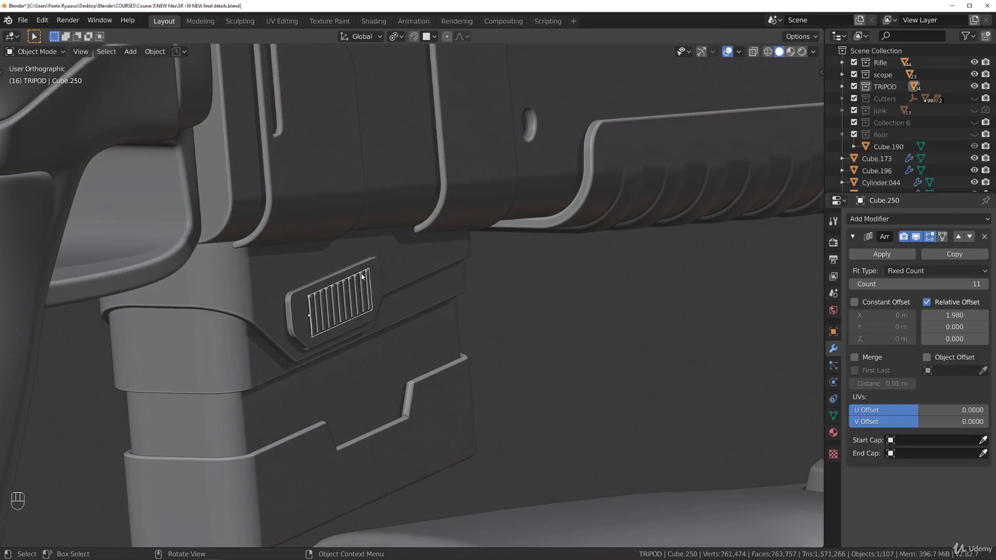
key(m)
click(363, 274)
key(grave)
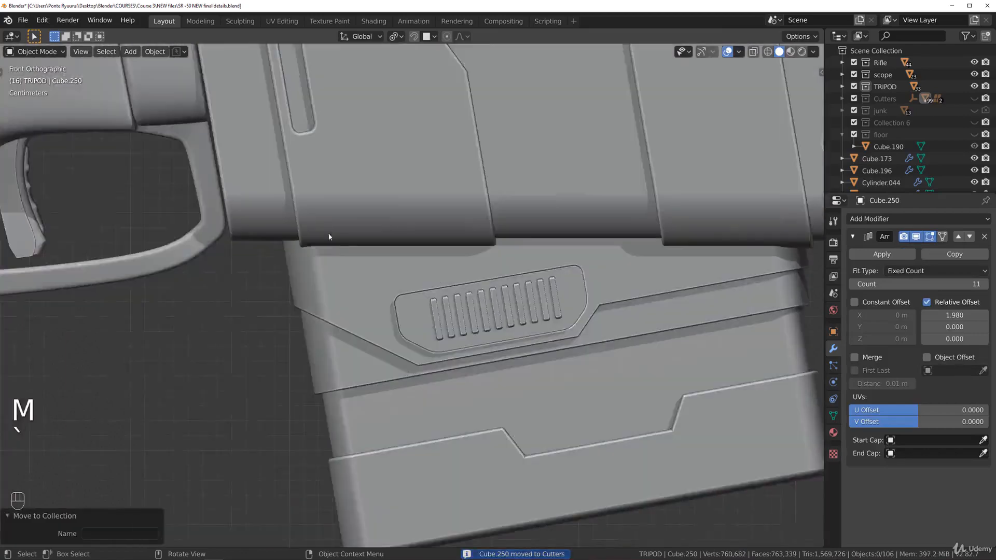
Bevel the edge loop around the insert's front rim with one segment, about 0.002 m wide
shift+middle_drag(390, 281, 265, 236)
scroll(299, 281, up, 5)
shift+middle_drag(327, 190, 456, 262)
scroll(296, 285, up, 2)
click(157, 274)
shift+middle_drag(258, 265, 375, 302)
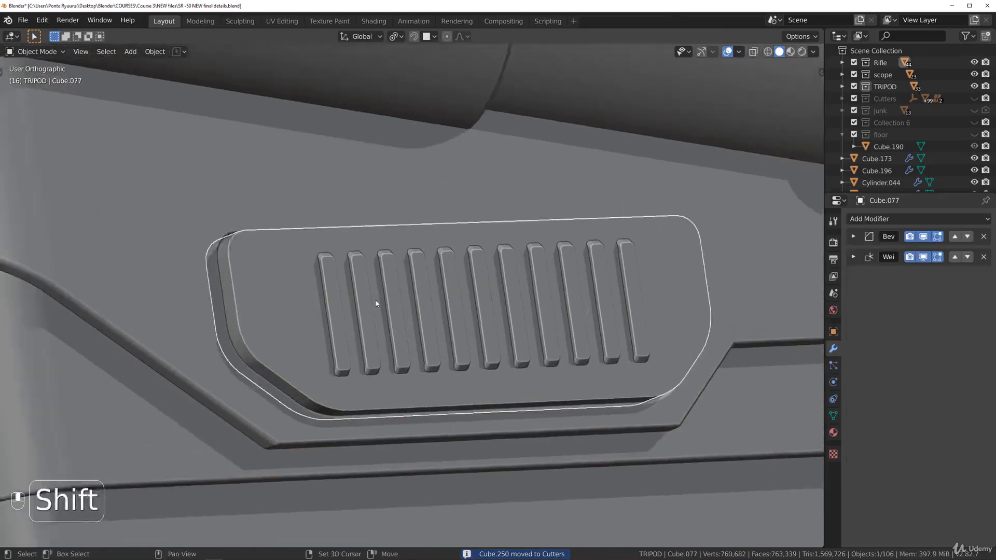
scroll(374, 301, up, 1)
middle_drag(308, 282, 280, 301)
key(Tab)
alt+click(357, 241)
alt+shift+click(737, 378)
key(ctrl+b)
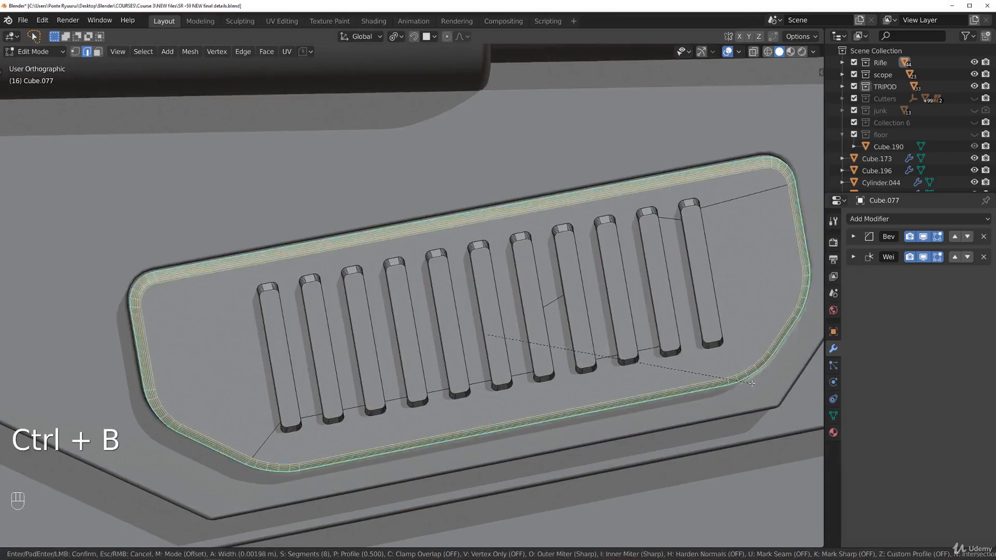
scroll(751, 383, down, 7)
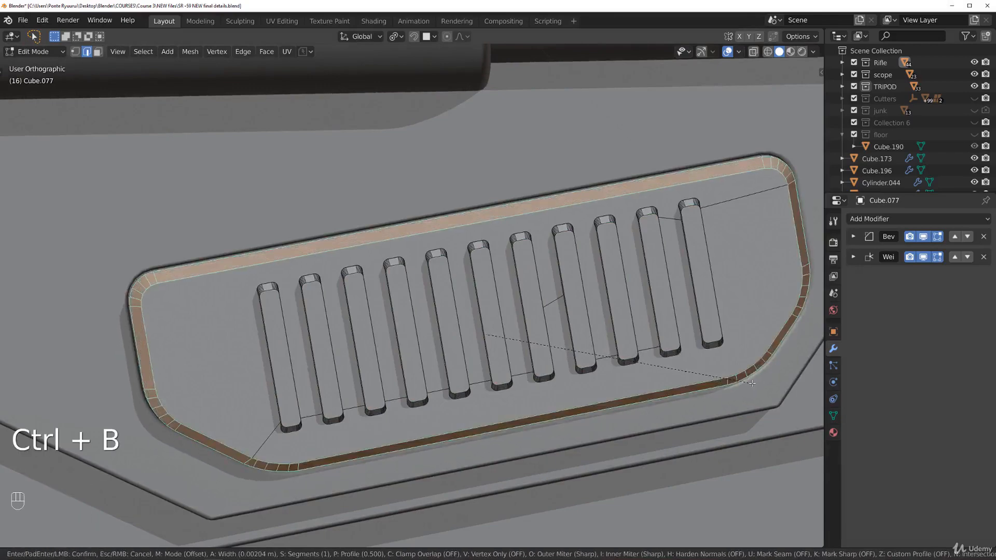
click(751, 384)
key(Tab)
Examine the magazine and its finished grip insert from the front and at an angle
scroll(597, 271, down, 4)
key(Tab)
scroll(531, 300, down, 3)
key(grave)
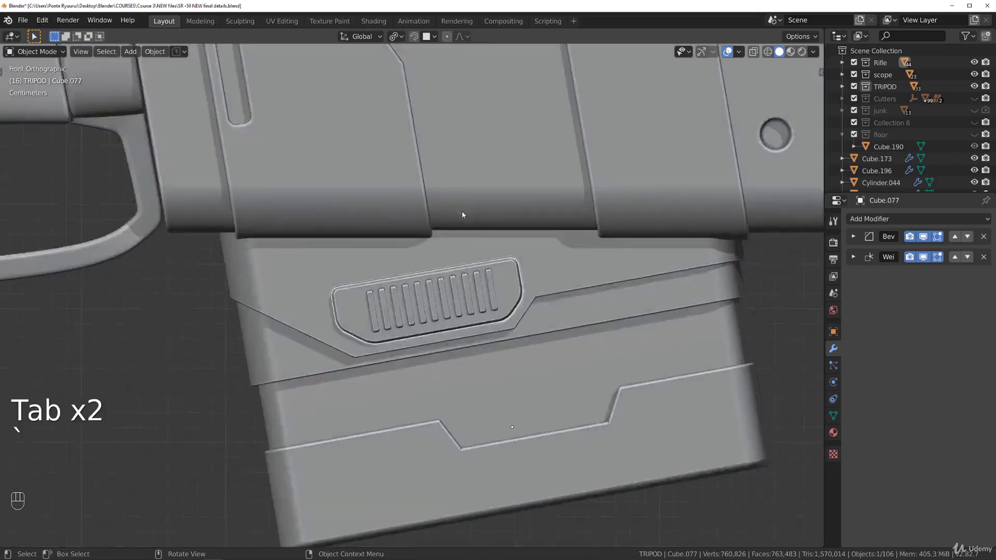
scroll(255, 369, down, 2)
scroll(402, 362, down, 8)
scroll(424, 328, up, 10)
shift+middle_drag(424, 326, 252, 238)
shift+middle_drag(364, 312, 406, 323)
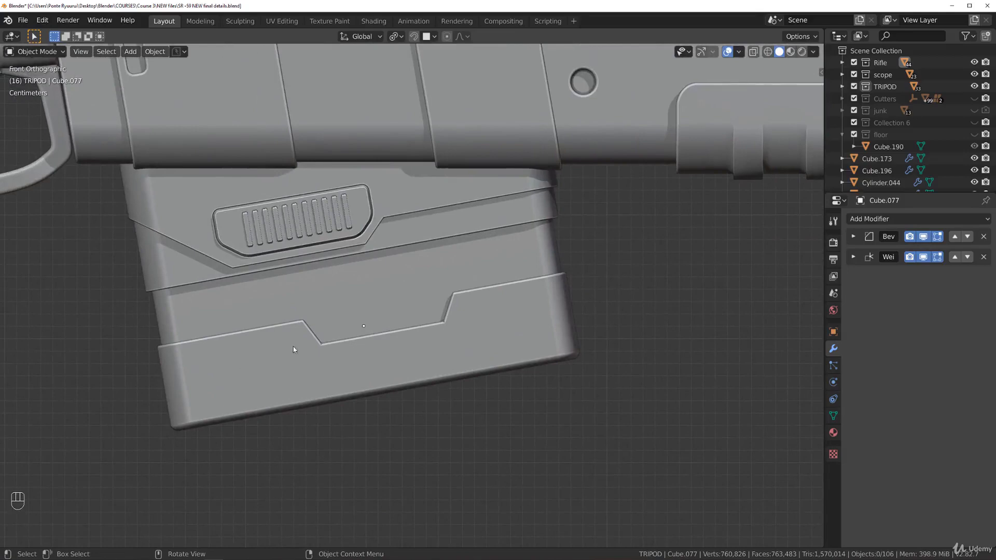
shift+middle_drag(282, 342, 340, 345)
middle_drag(390, 328, 353, 324)
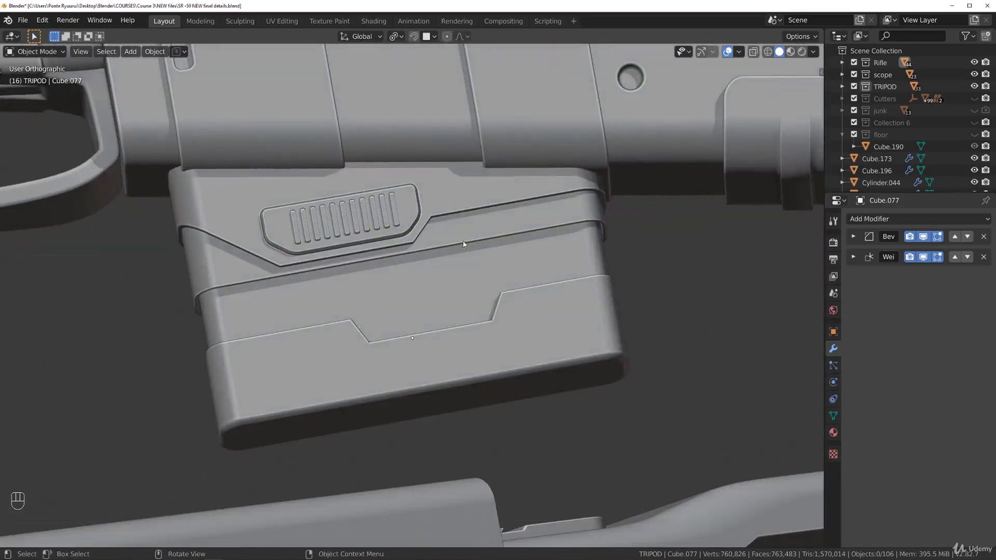
Scale three of the magazine's body parts down slightly together, leaving the grip insert and upper cover plate as they are
click(487, 260)
shift+click(485, 324)
shift+click(504, 322)
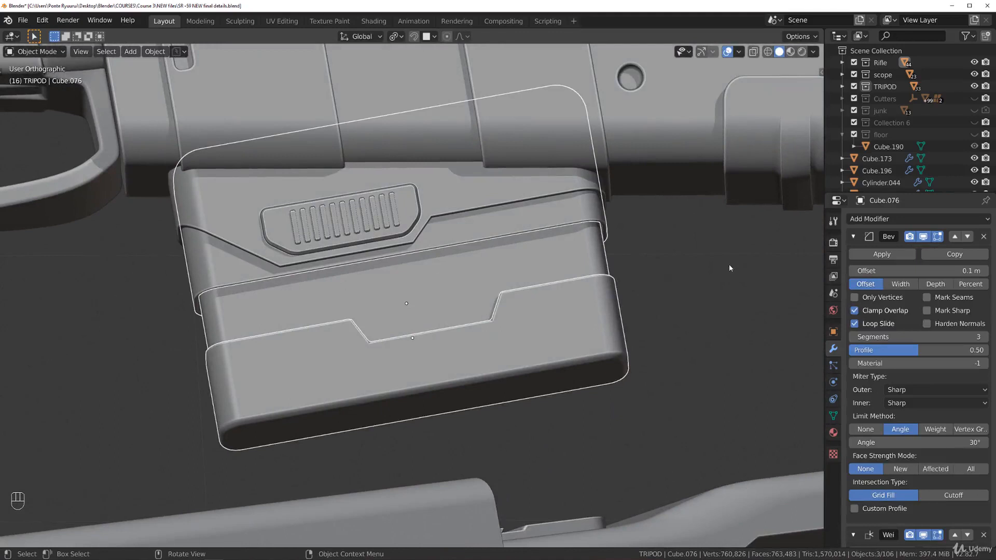
key(s)
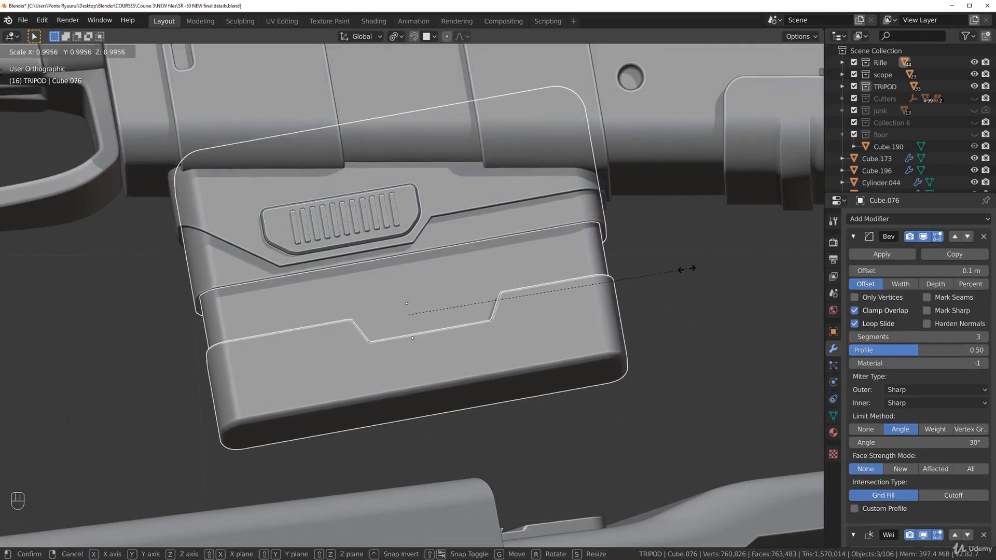
click(686, 269)
Isolate the magazine's upper cover plate and select the face loops of its inner walls for editing
click(542, 193)
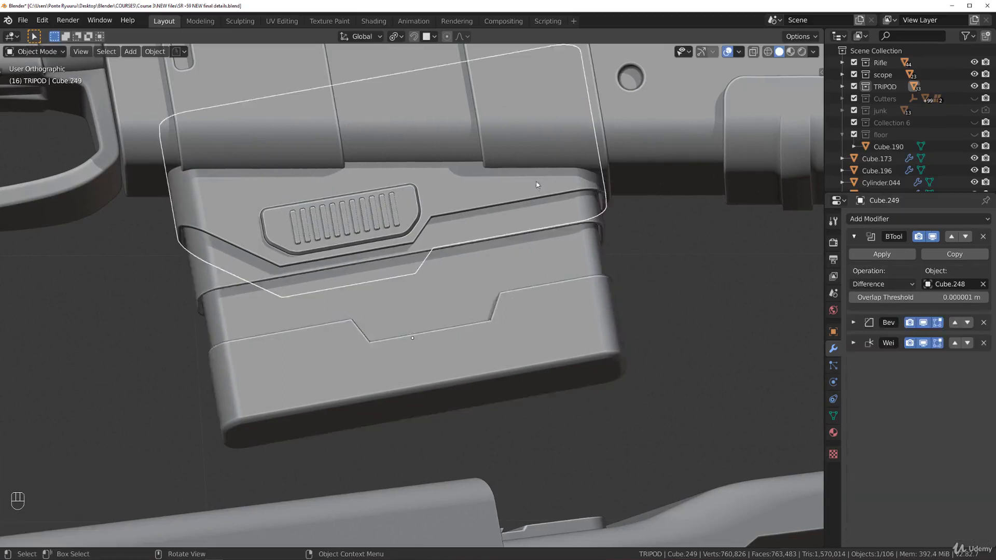
key(slash)
middle_drag(542, 232, 588, 317)
key(Tab)
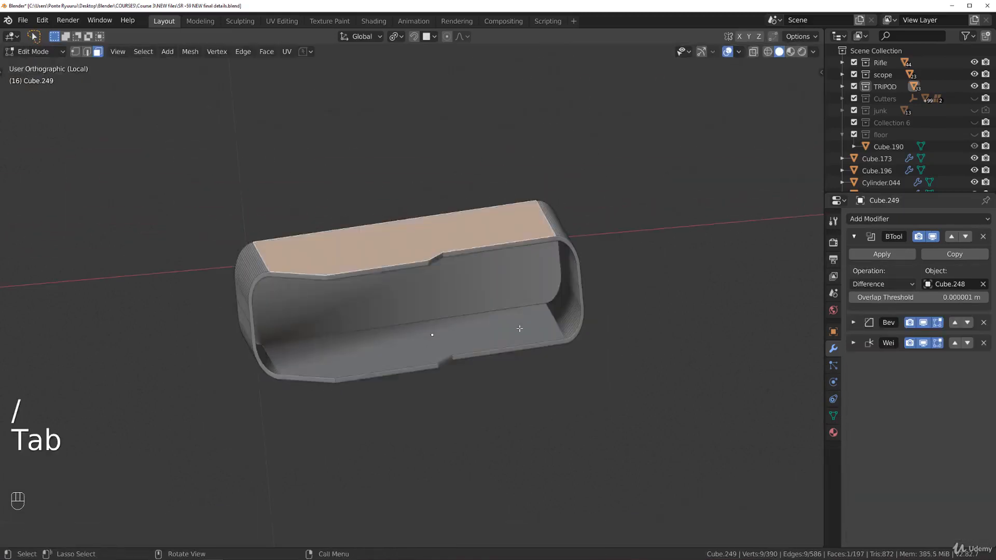
alt+click(550, 313)
alt+shift+click(557, 304)
middle_drag(558, 304, 447, 170)
alt+shift+click(479, 225)
alt+shift+click(346, 69)
Return to the full scene and view the magazine from the front in orthographic projection
middle_drag(346, 69, 534, 275)
key(KP_Divide)
scroll(542, 280, up, 2)
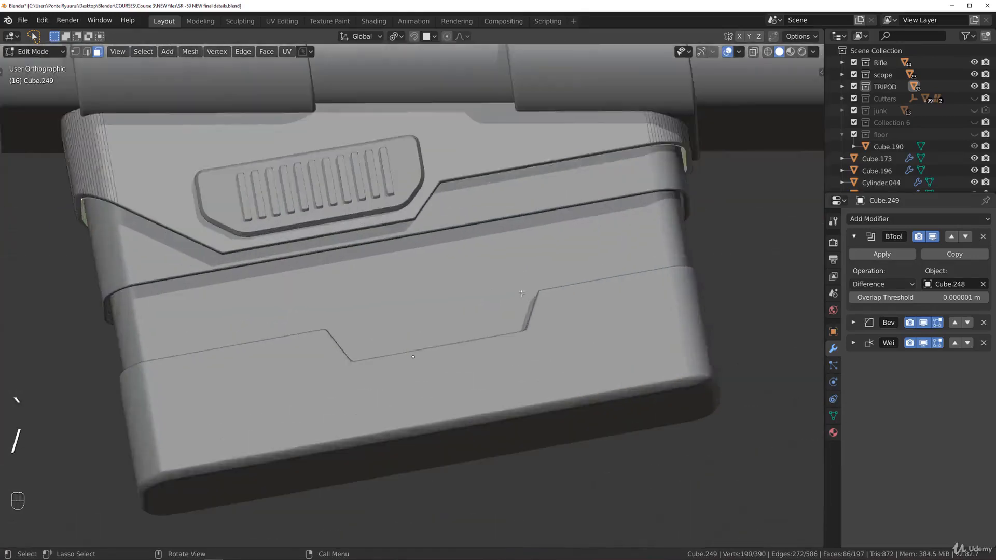
key(KP_5)
key(grave)
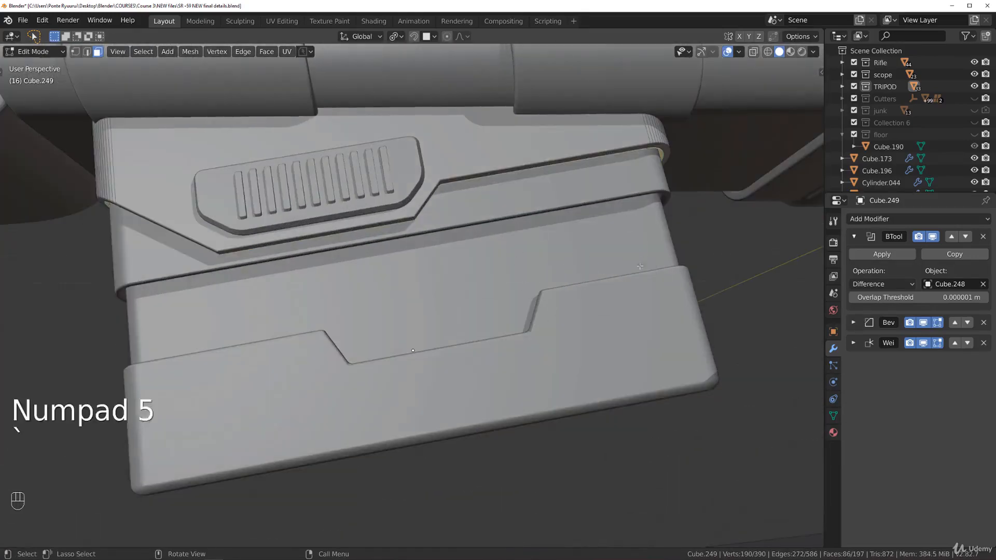
key(KP_5)
key(grave)
key(KP_5)
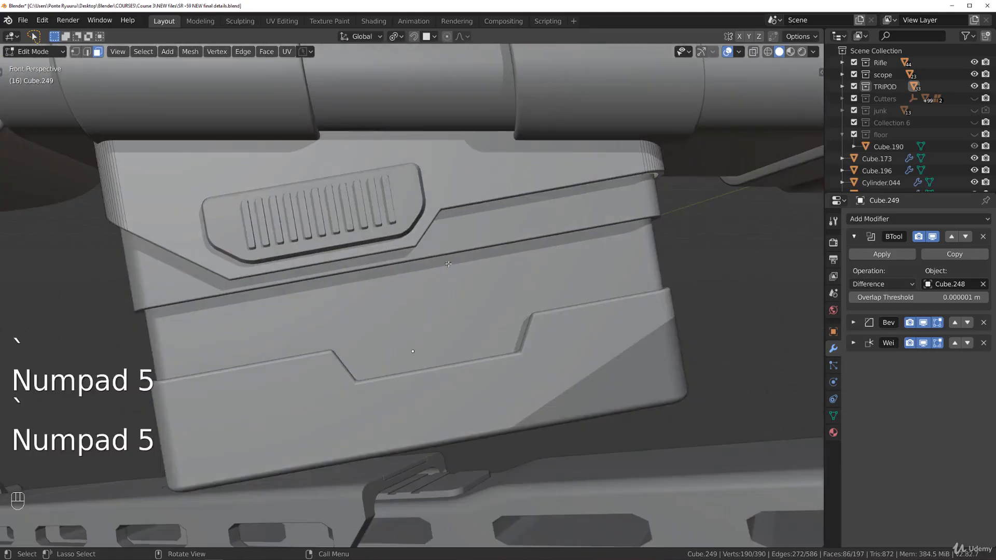
key(KP_5)
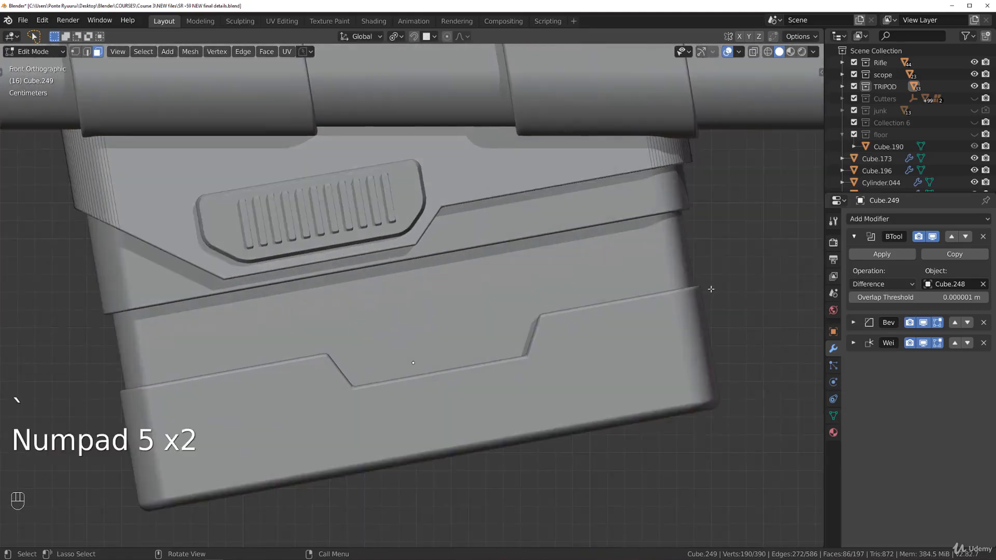
Try to scale the cover plate's selected inner faces with the local Z axis locked
key(s)
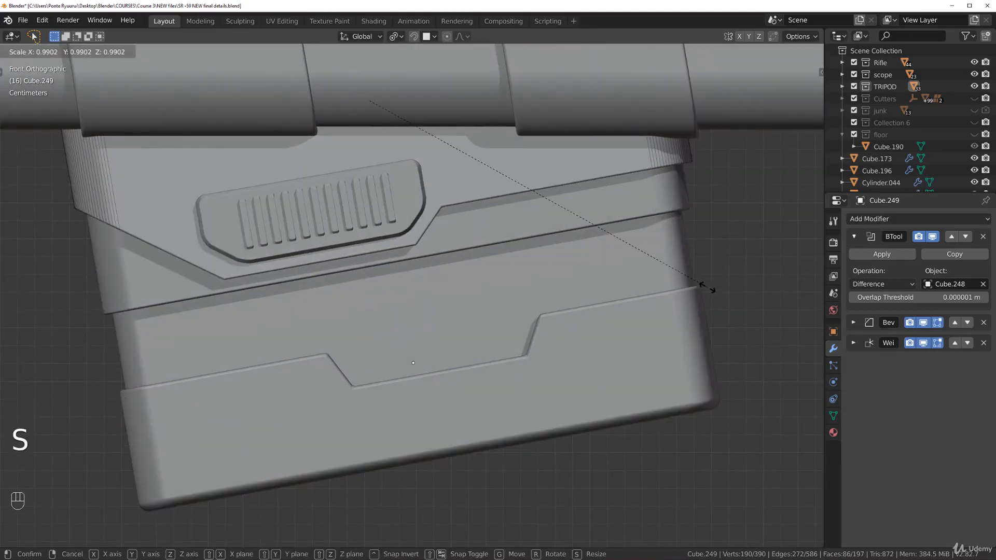
click(706, 286)
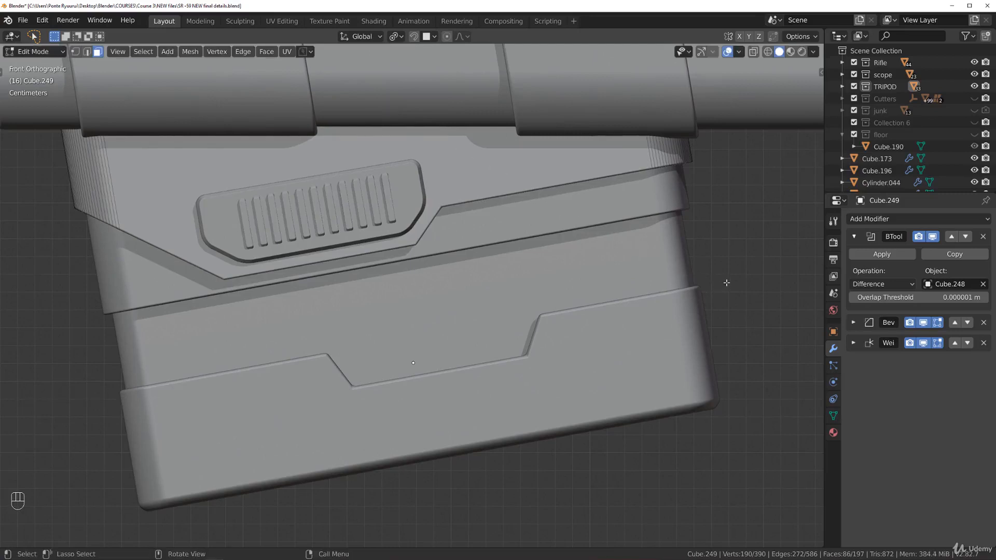
key(s)
key(z)
right_click(728, 288)
key(s)
key(shift+z)
key(shift+z)
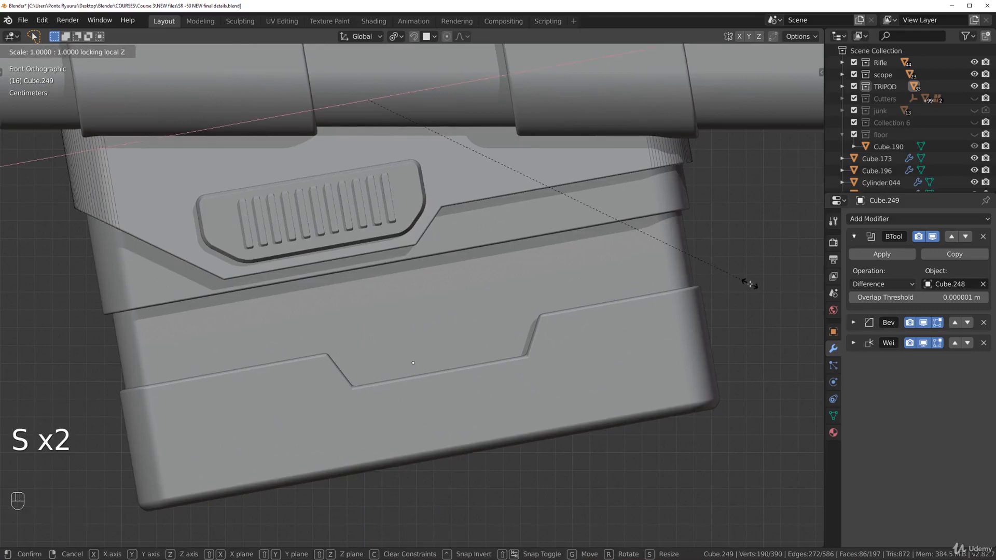
click(734, 280)
Examine the cover plate's edge in the full scene, and its inner corner with the plate isolated
middle_drag(734, 278, 537, 373)
scroll(538, 373, up, 4)
middle_drag(581, 298, 495, 290)
key(Tab)
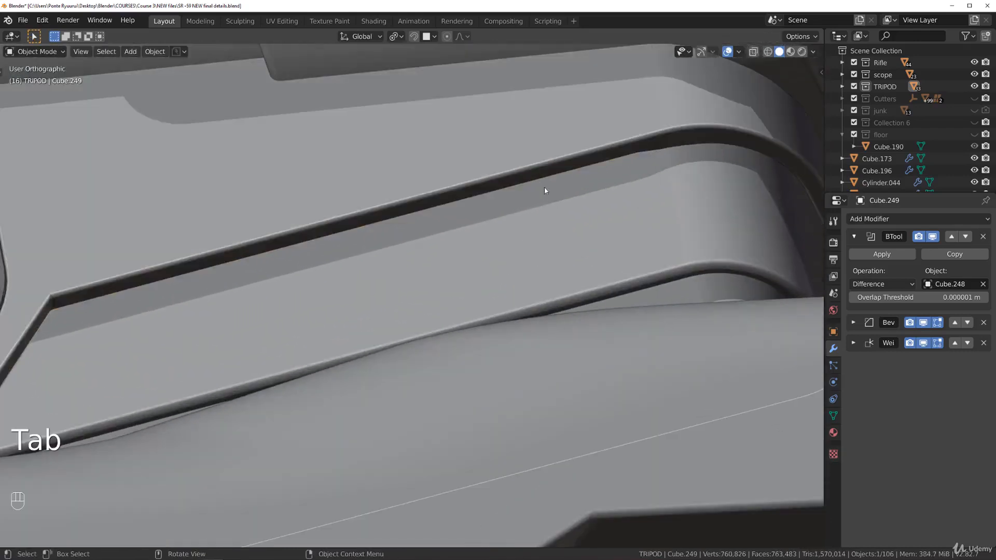
scroll(543, 186, down, 3)
key(KP_Divide)
middle_drag(536, 291, 512, 194)
scroll(544, 231, up, 3)
scroll(418, 305, up, 2)
shift+middle_drag(543, 231, 353, 338)
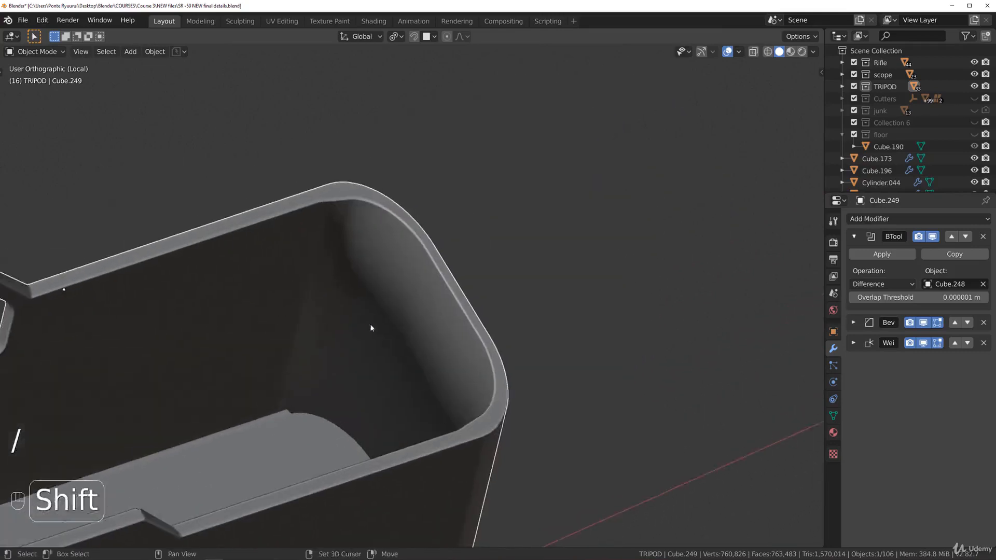
scroll(353, 337, up, 1)
key(Tab)
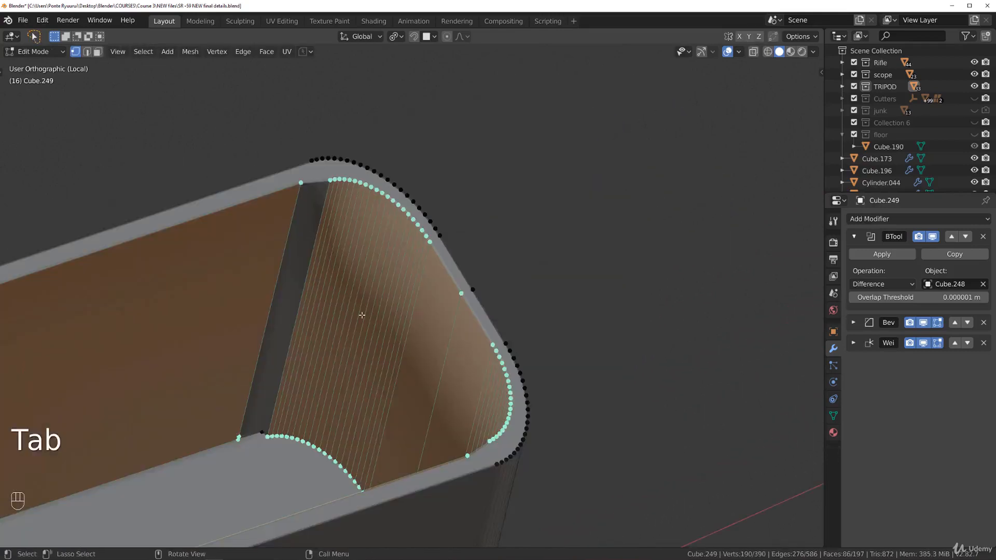
Undo the scaling of the cover plate's inner faces
key(ctrl+z)
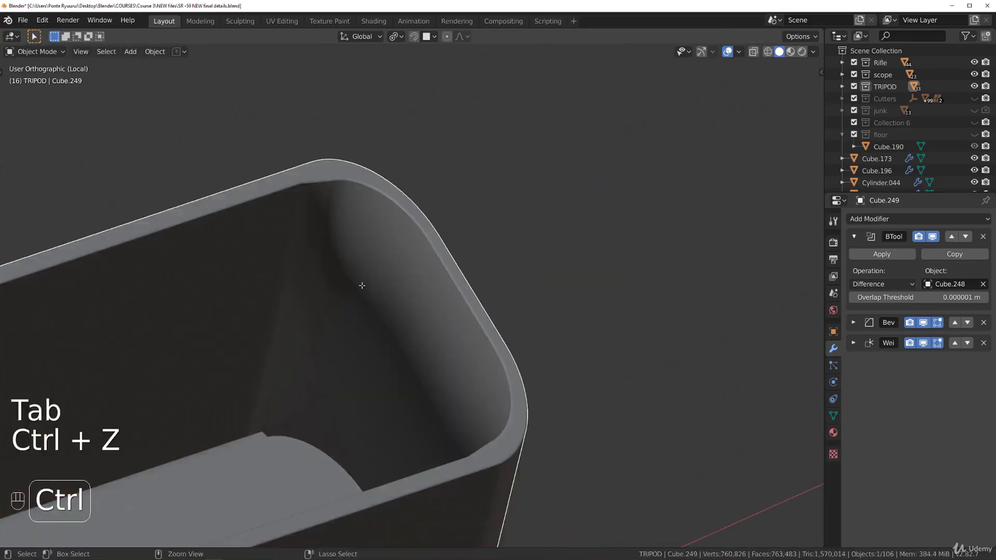
key(ctrl+z)
key(ctrl+z)
key(ctrl+z)
Isolate the cover plate and add the missed faces beside its rounded inner corners to the selection
key(KP_Divide)
scroll(235, 322, up, 3)
shift+middle_drag(281, 249, 463, 234)
shift+click(219, 177)
shift+click(431, 422)
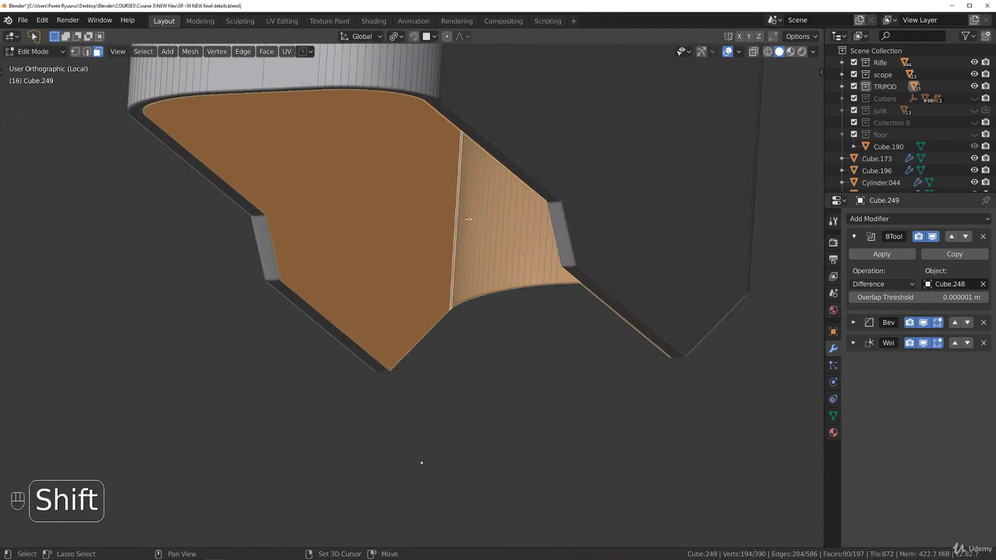
Clean up the cover plate's mesh, removing doubles, degenerate and loose geometry with a 0.0001 threshold
key(a)
key(ctrl+z)
middle_drag(502, 269, 512, 241)
key(3)
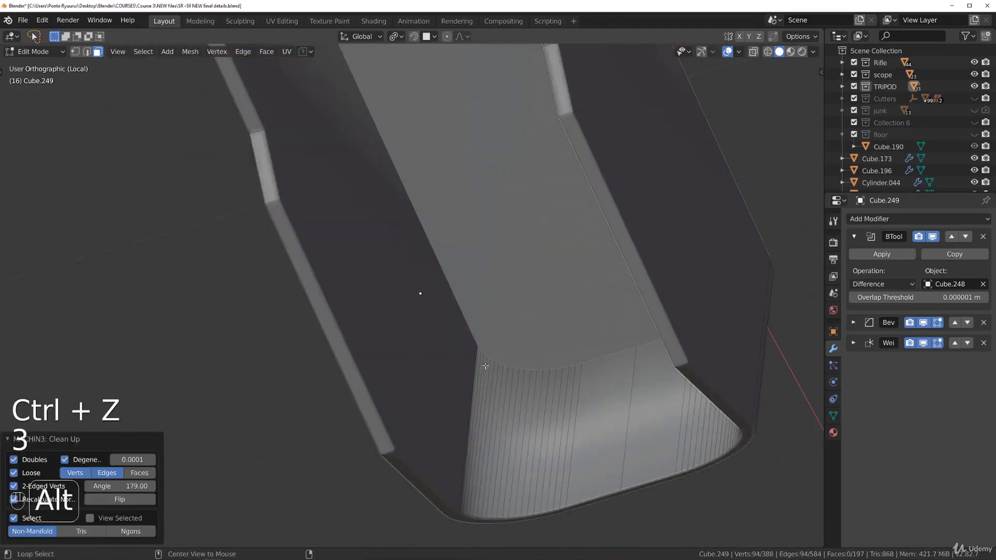
key(Tab)
key(Tab)
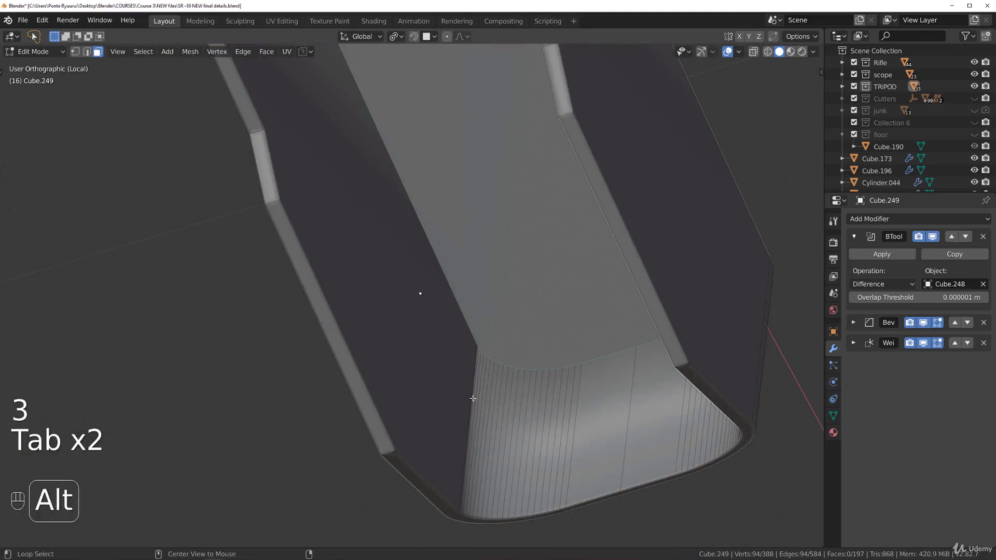
Select the plate's inner face loops and locate the irregular vertices beside the rounded corner
alt+click(473, 398)
alt+shift+click(460, 374)
scroll(460, 375, down, 2)
middle_drag(460, 375, 457, 259)
scroll(518, 427, up, 3)
scroll(361, 201, up, 2)
scroll(384, 225, up, 2)
scroll(458, 259, up, 2)
key(Tab)
click(353, 223)
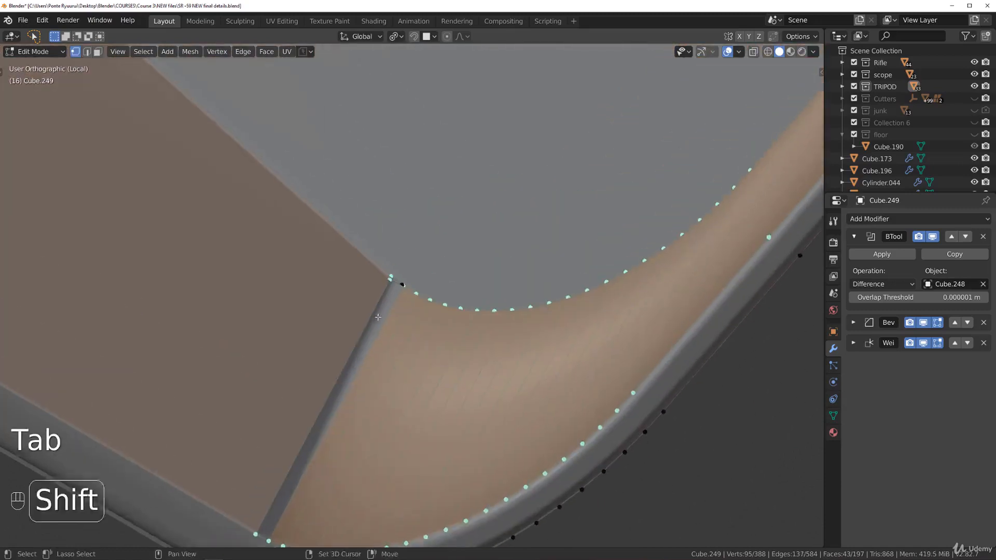
Merge the stray vertex on the inner corner's edge into the adjacent side wall corner vertex
scroll(363, 236, up, 4)
click(301, 215)
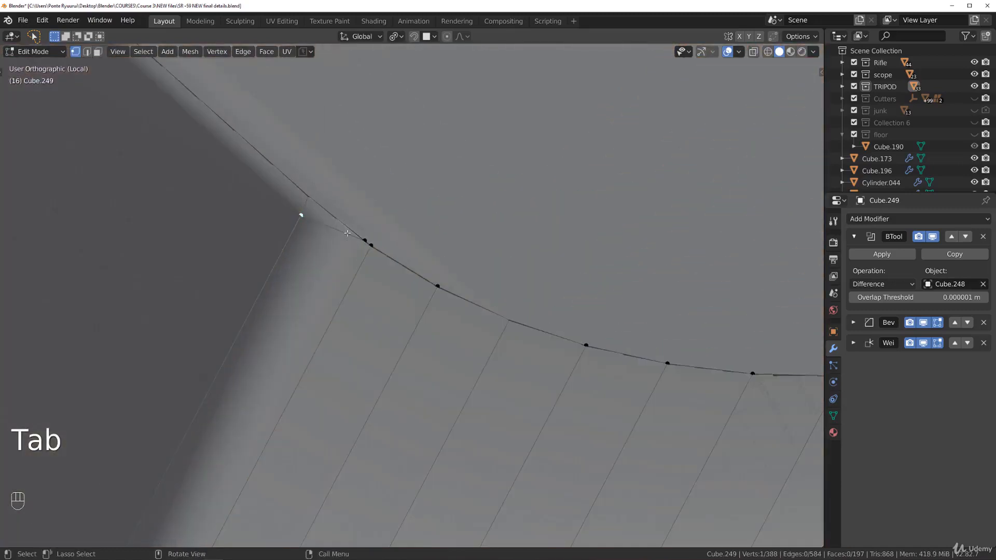
middle_drag(347, 233, 363, 263)
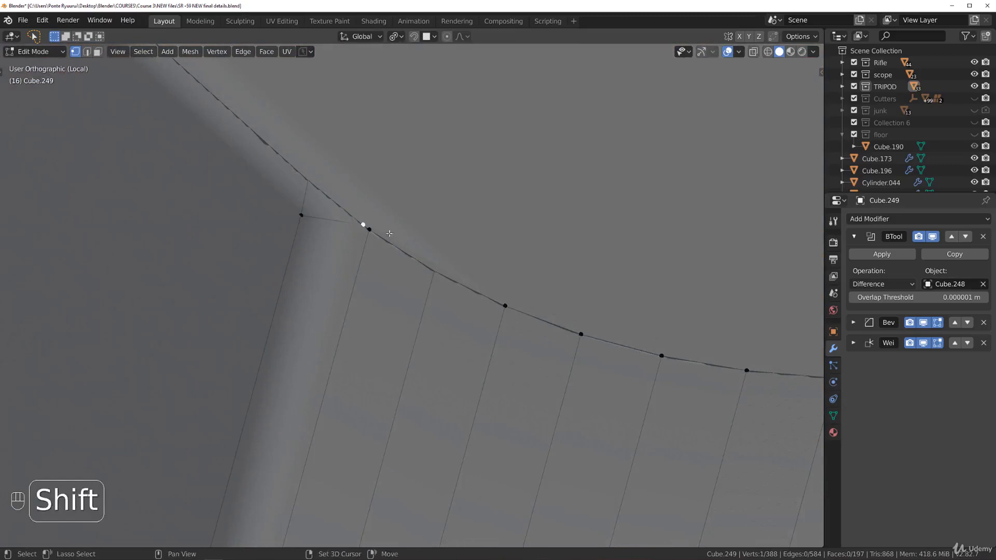
key(Tab)
click(478, 285)
middle_drag(400, 254, 339, 231)
click(351, 212)
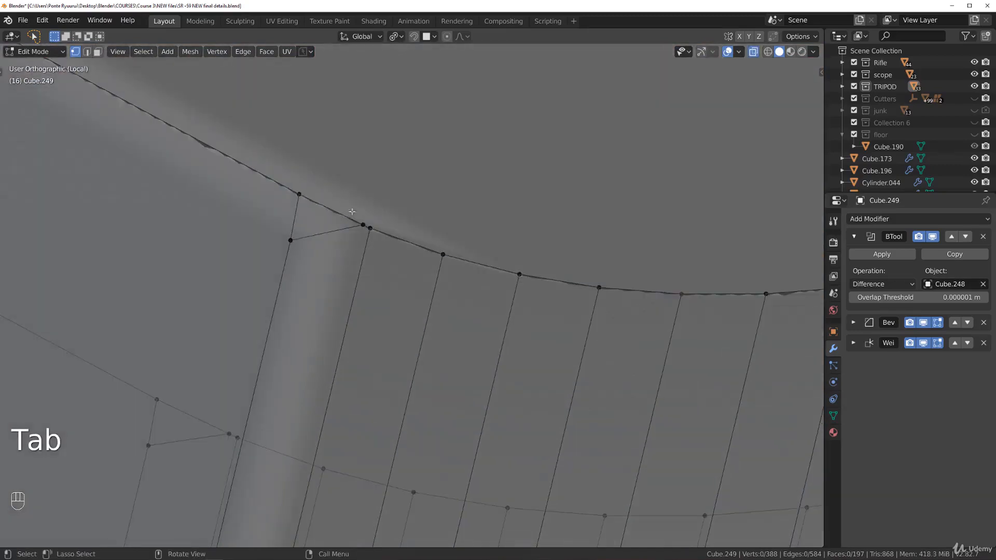
key(1)
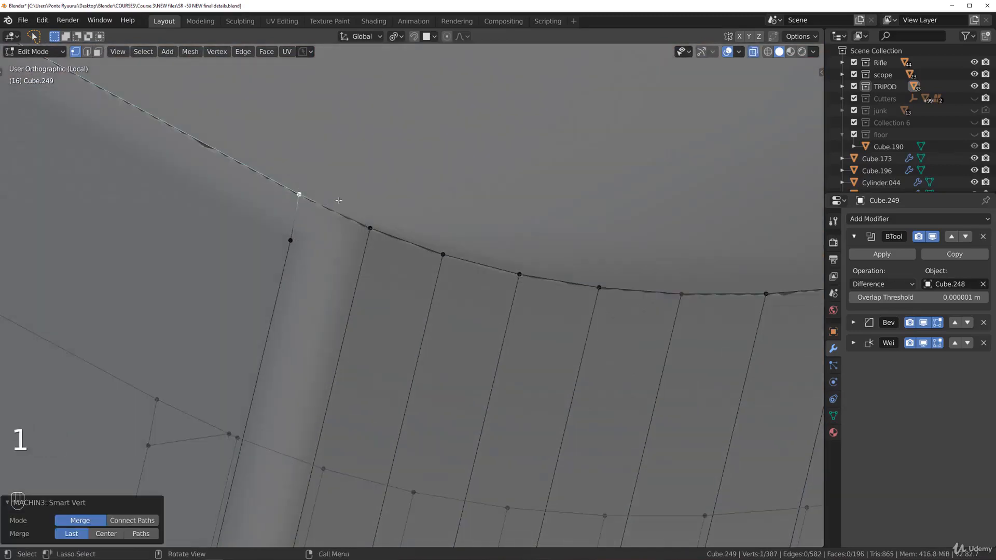
middle_drag(337, 207, 346, 147)
key(Tab)
click(339, 221)
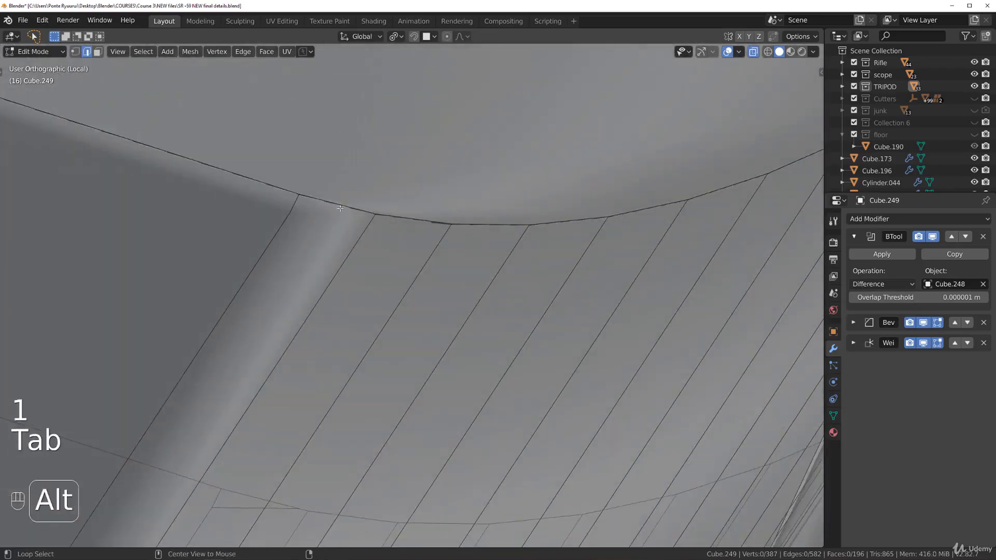
alt+click(352, 191)
middle_drag(352, 192, 366, 214)
key(g)
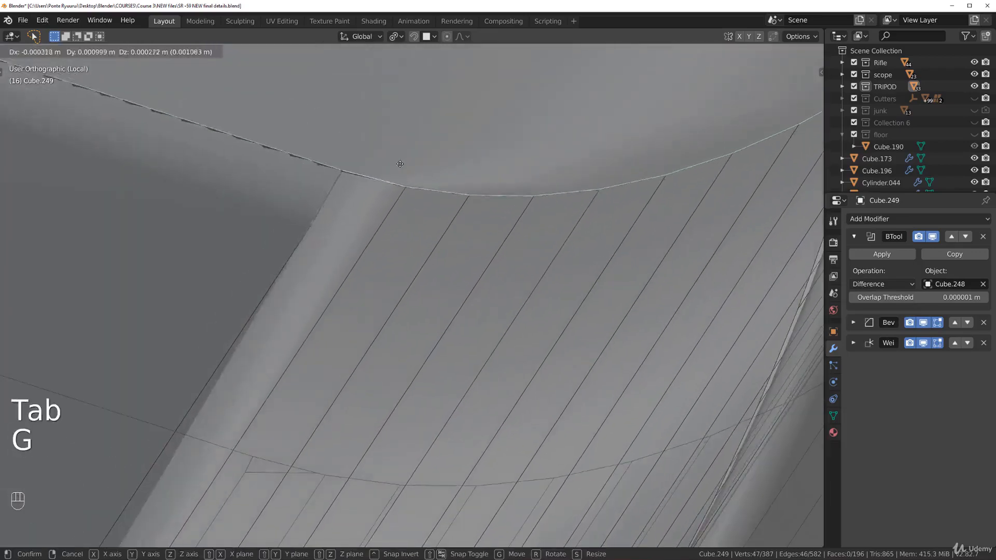
right_click(359, 220)
Merge the remaining loose vertex of the inner side wall into the corner vertex and check the shading
key(Tab)
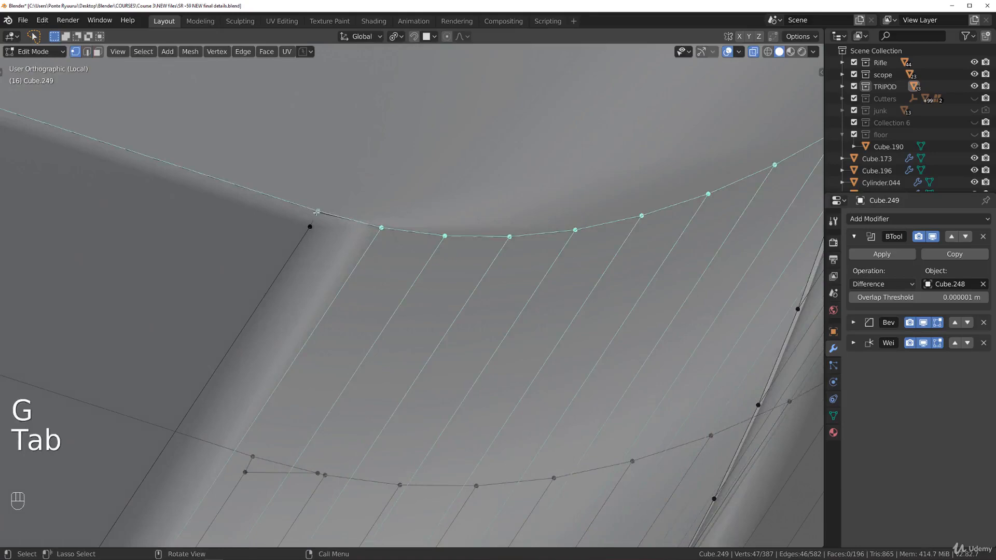
key(1)
key(Tab)
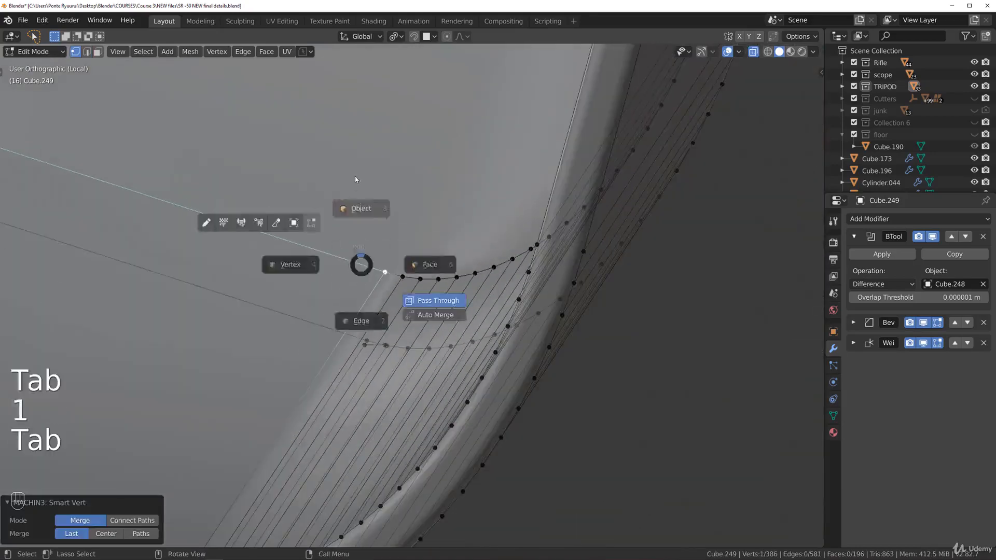
scroll(424, 268, down, 5)
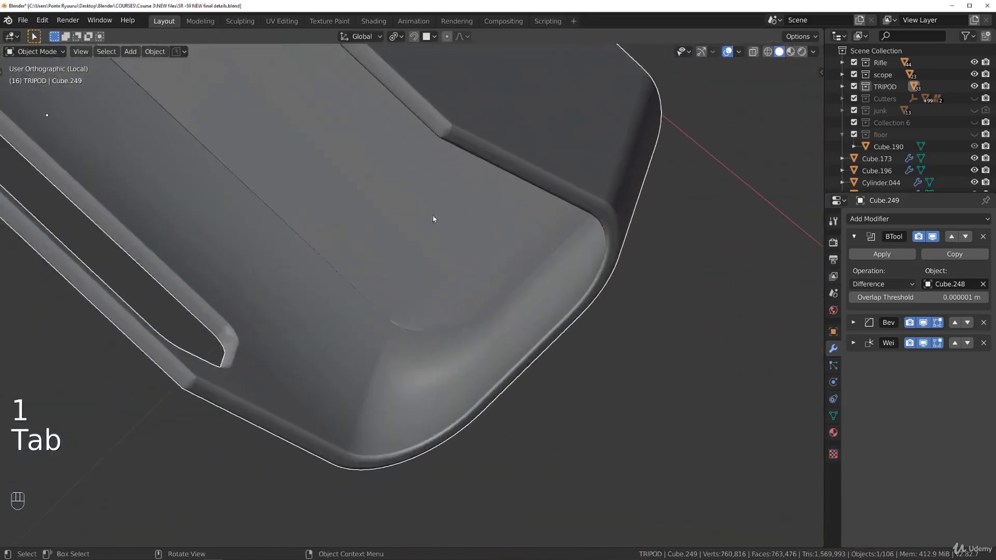
key(Tab)
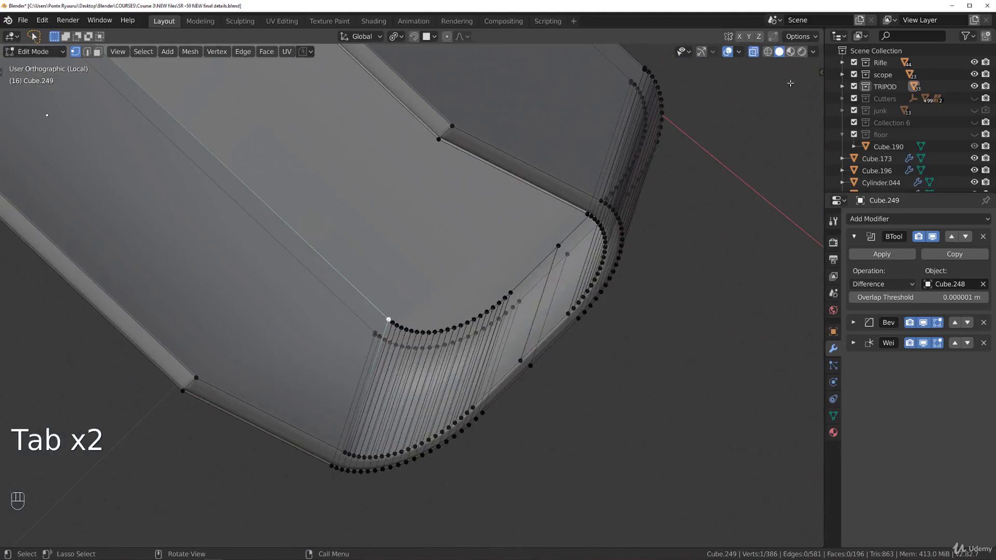
Run the 3D-Print Make Manifold clean-up on the cover plate's mesh and leave editing
click(819, 68)
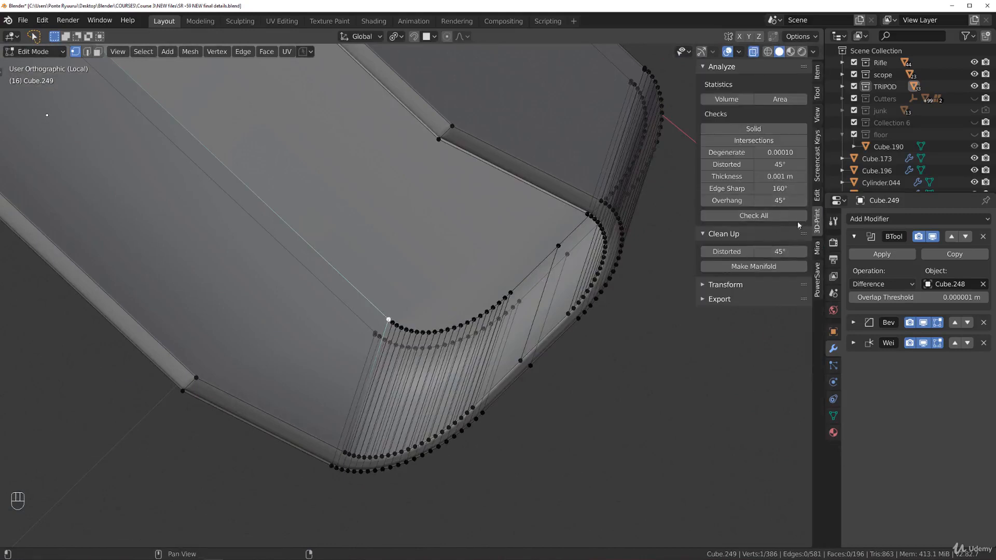
click(761, 266)
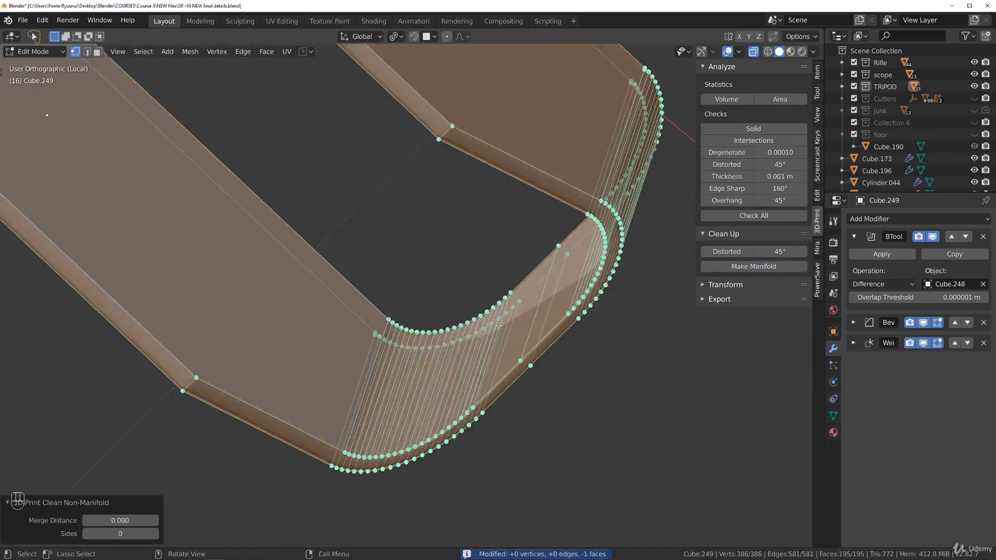
scroll(498, 326, down, 4)
key(Tab)
middle_drag(469, 199, 460, 337)
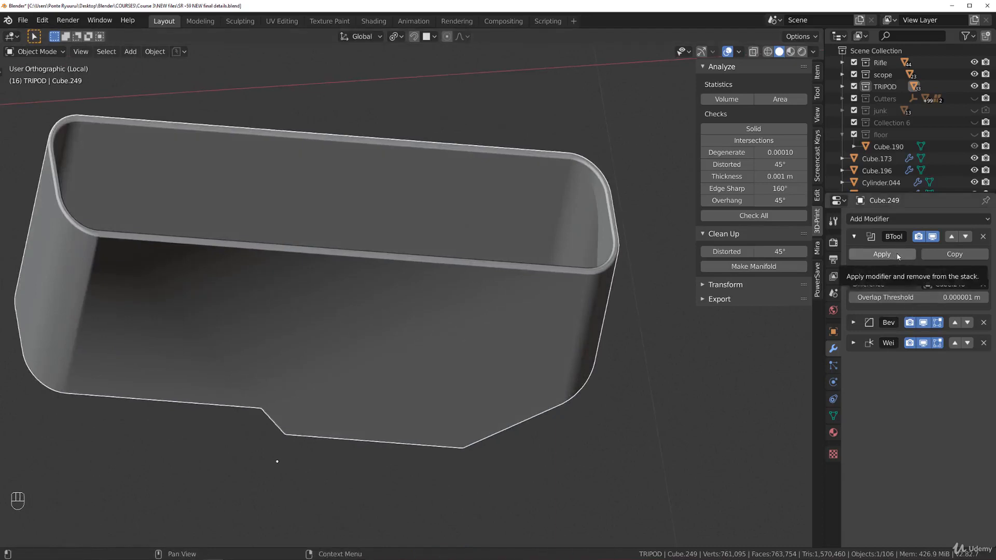
Edit the isolated cover plate and select the inner face loop around one of its rounded ends
key(KP_Divide)
key(KP_Divide)
middle_drag(470, 298, 524, 345)
middle_drag(516, 290, 511, 312)
key(Tab)
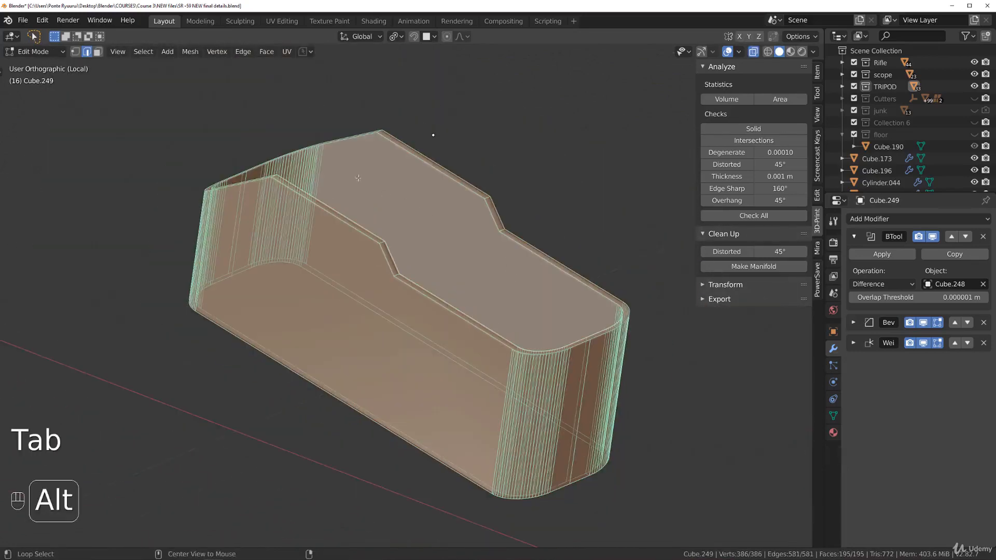
alt+click(310, 169)
key(Tab)
click(399, 173)
alt+click(312, 197)
middle_drag(366, 180, 345, 196)
key(Tab)
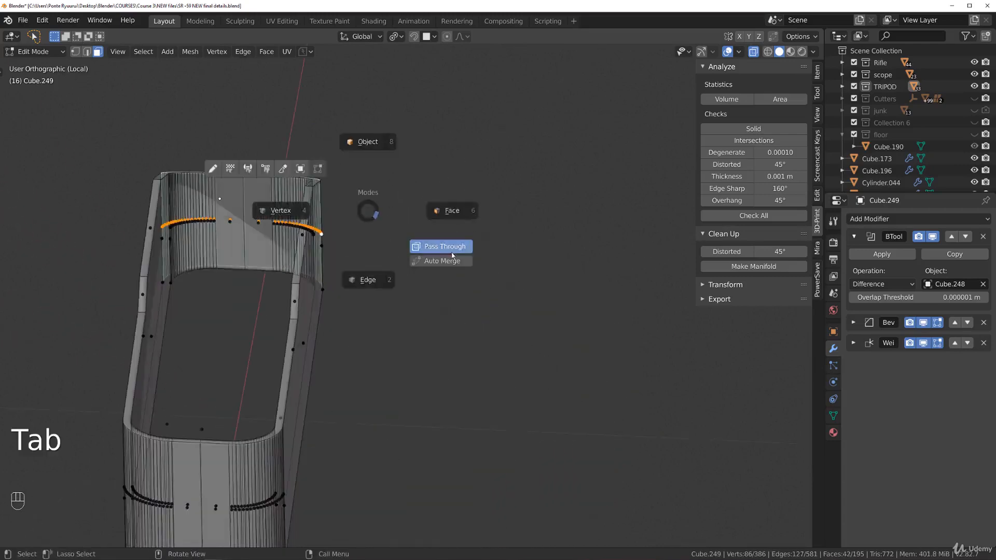
alt+click(171, 191)
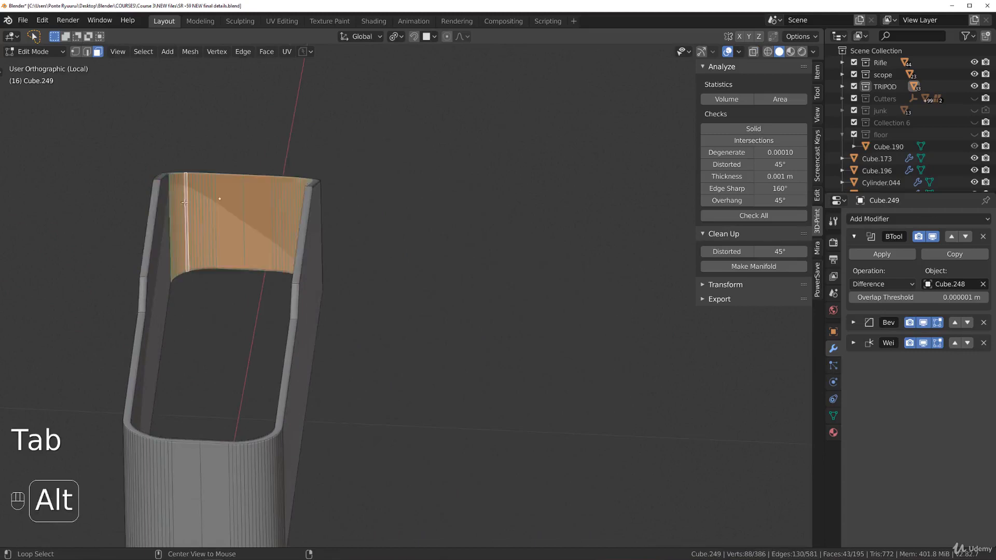
middle_drag(171, 192, 354, 335)
Merge the stray vertex at the lower corner of the selected inner end faces into the adjacent corner vertex
scroll(355, 336, up, 5)
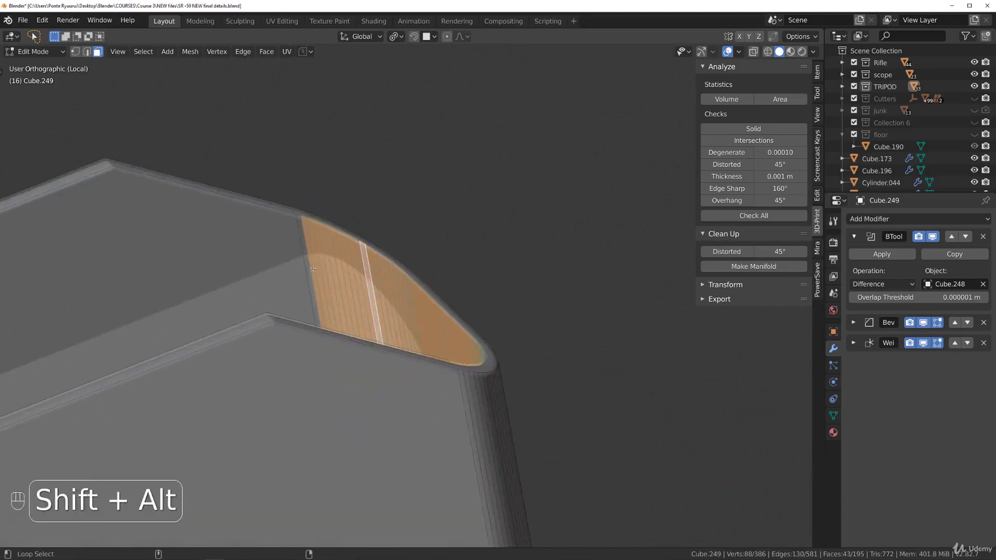
middle_drag(304, 255, 381, 321)
scroll(381, 322, up, 2)
shift+middle_drag(381, 321, 491, 223)
scroll(479, 232, up, 2)
key(Tab)
click(330, 255)
shift+middle_drag(485, 274, 425, 316)
scroll(341, 325, up, 9)
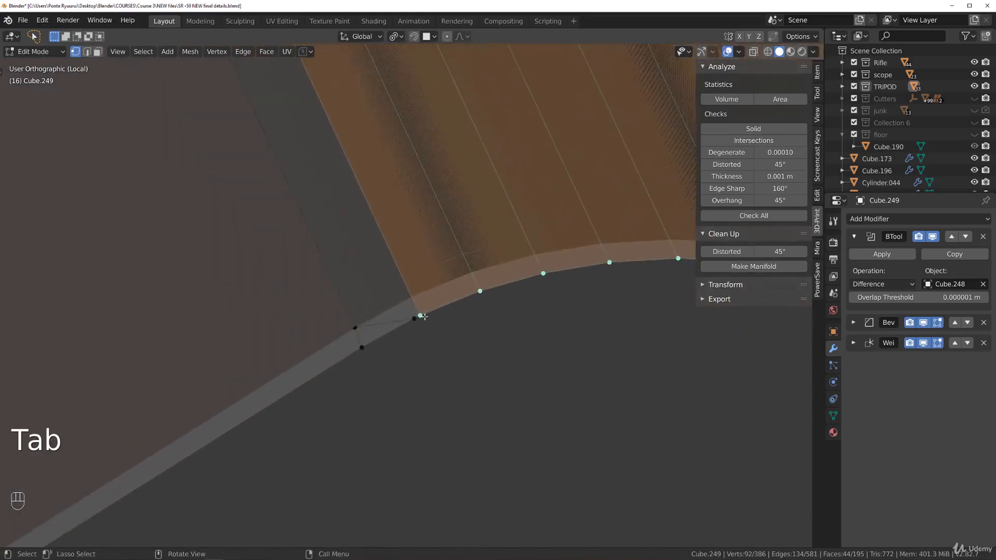
click(408, 316)
key(1)
Merge the two stray vertices beside the upper rim's corner into the rim vertex where the rounding starts
middle_drag(375, 355, 368, 226)
click(245, 209)
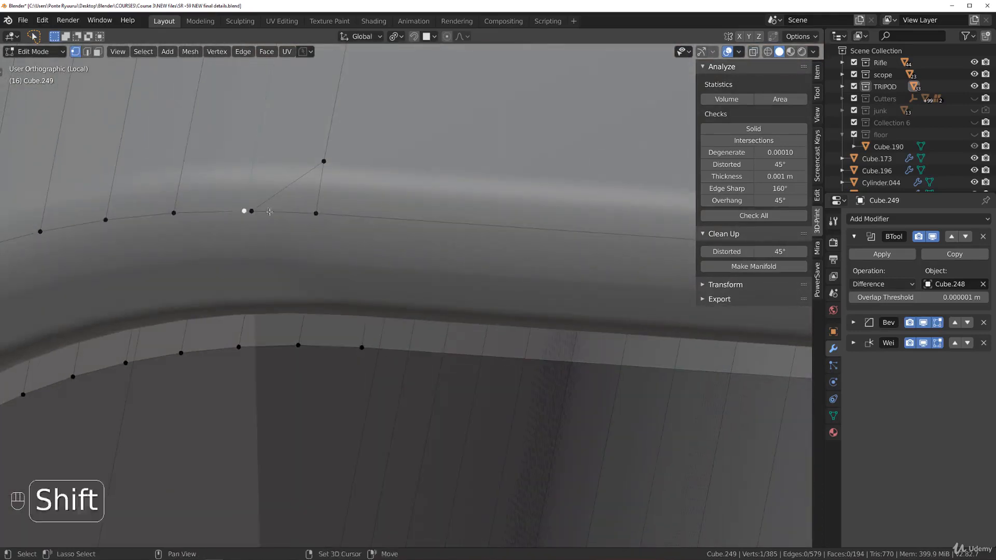
shift+click(318, 219)
key(1)
click(330, 171)
shift+click(317, 214)
key(1)
Merge the stray vertex at the start of the cover plate's other rim curve into its neighbouring corner vertex
scroll(363, 239, down, 12)
middle_drag(442, 327, 446, 398)
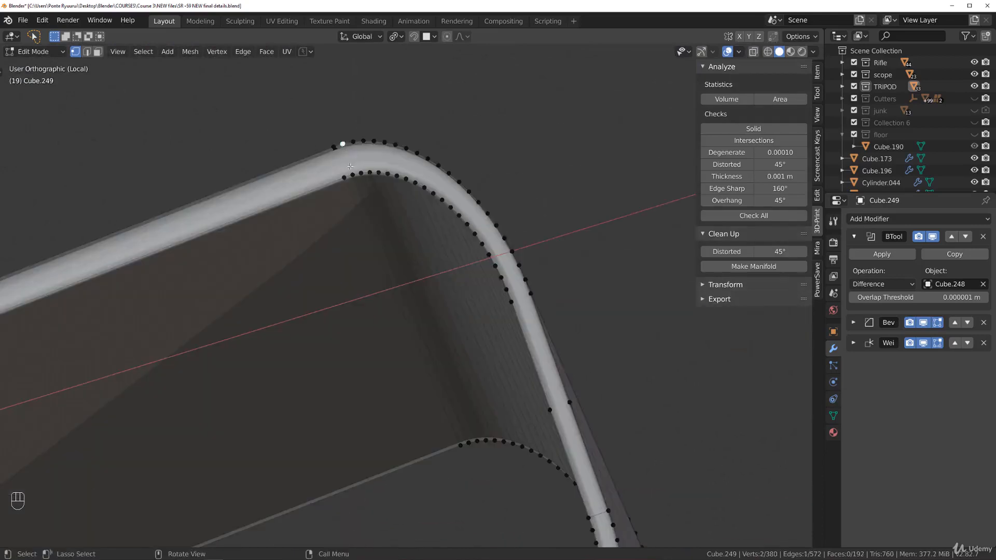
key(1)
scroll(321, 155, up, 5)
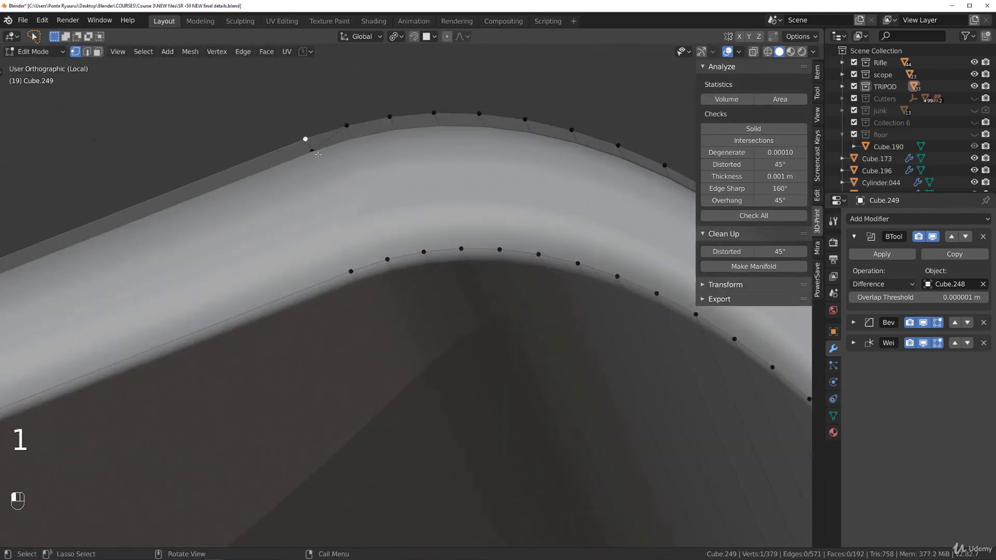
middle_drag(315, 148, 369, 158)
key(1)
Merge the loose vertices at the cover plate's opposite rounded end into their adjacent corner vertices
scroll(384, 197, down, 8)
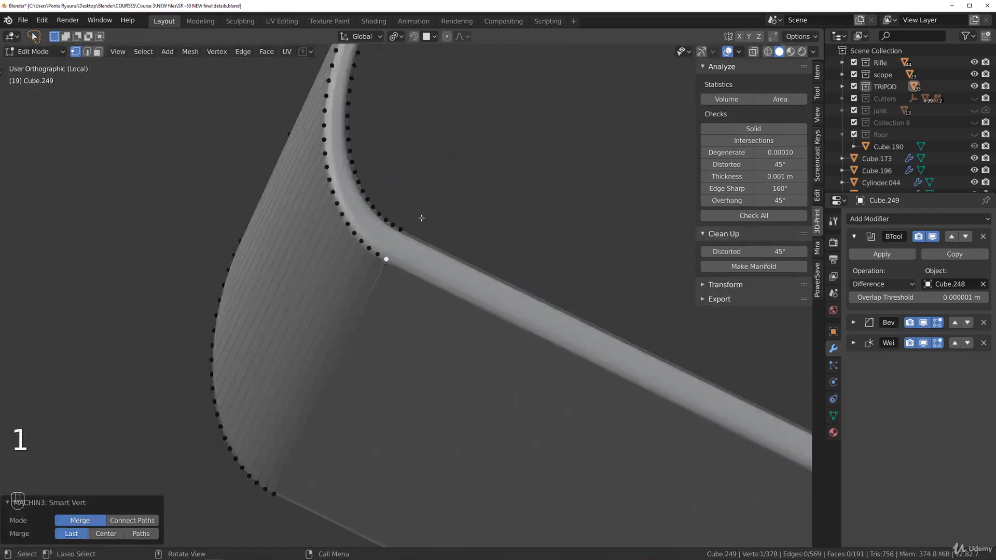
shift+middle_drag(529, 380, 262, 184)
shift+middle_drag(690, 371, 270, 165)
shift+middle_drag(671, 360, 270, 182)
scroll(338, 309, down, 3)
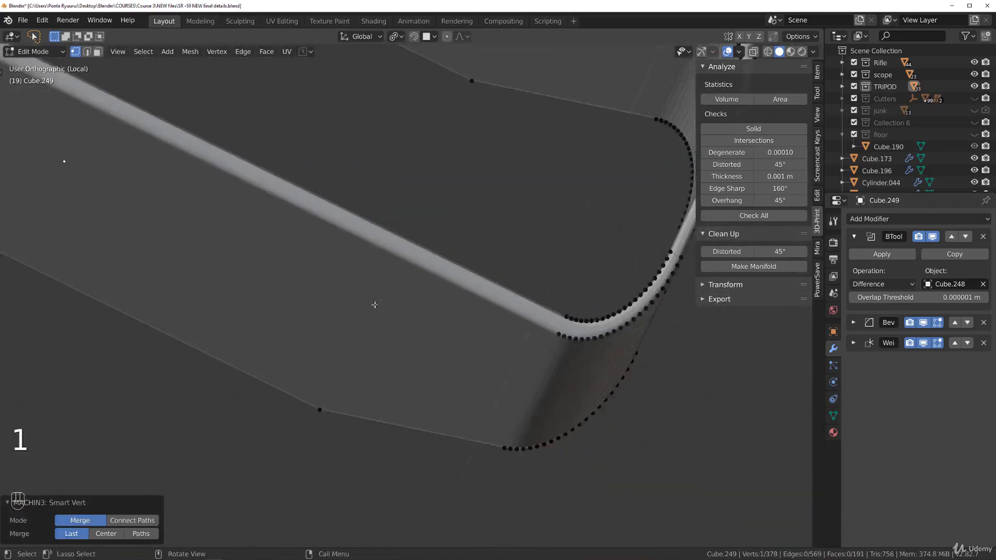
shift+middle_drag(461, 265, 182, 176)
scroll(181, 176, up, 3)
shift+middle_drag(166, 133, 570, 404)
scroll(340, 249, up, 3)
scroll(375, 238, down, 5)
shift+middle_drag(342, 177, 482, 322)
scroll(482, 322, up, 3)
shift+middle_drag(513, 358, 625, 355)
scroll(626, 356, down, 5)
shift+middle_drag(282, 227, 576, 381)
shift+middle_drag(211, 223, 560, 306)
scroll(467, 269, up, 4)
shift+middle_drag(376, 342, 219, 418)
scroll(308, 258, up, 6)
shift+click(221, 264)
key(1)
shift+click(200, 246)
key(1)
Merge the remaining doubled vertices along that rounded end's rim into the corner vertices
click(247, 134)
shift+click(240, 135)
key(1)
click(267, 149)
middle_drag(320, 149, 345, 179)
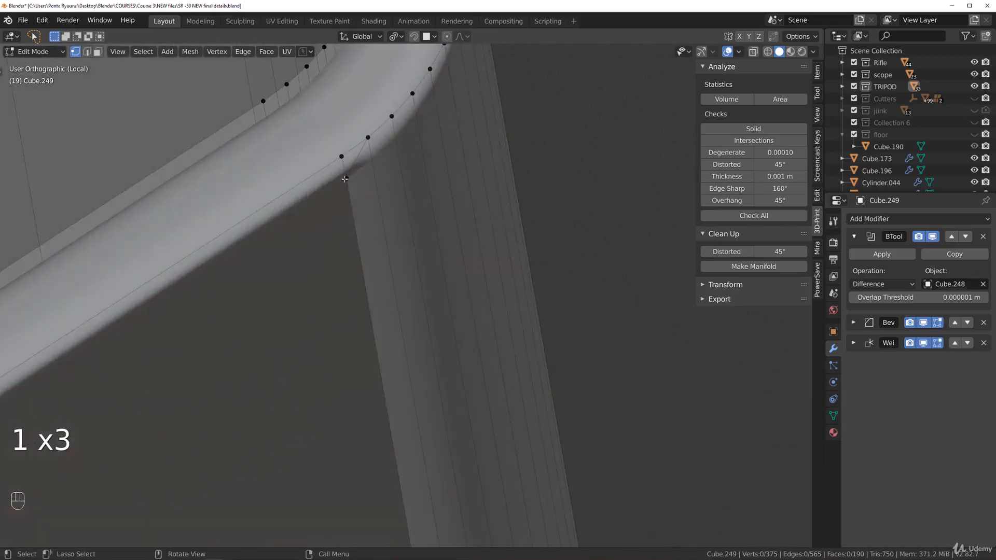
shift+click(340, 154)
key(1)
Select the inner face loop around the cleaned-up rounded end of the cover plate
scroll(340, 159, down, 8)
key(Tab)
scroll(338, 228, down, 4)
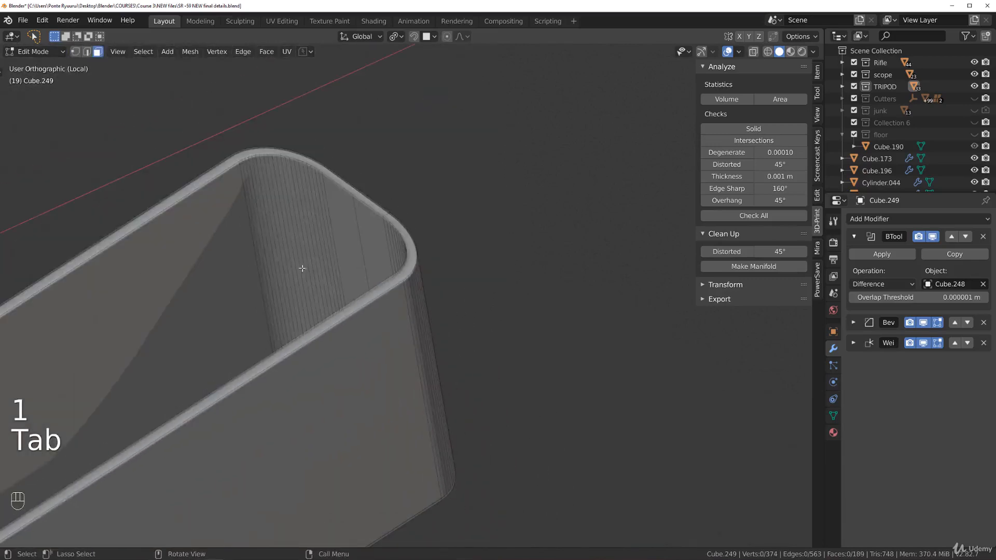
alt+click(263, 222)
alt+shift+click(252, 220)
alt+shift+click(252, 219)
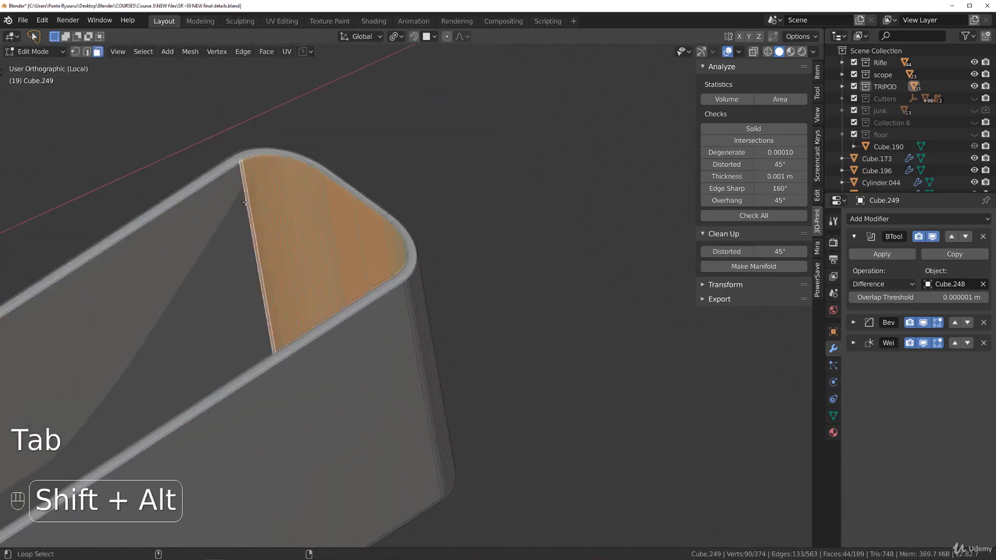
Examine the corner vertices along the lower edge and rim of the rounded end for further stray points
scroll(252, 219, up, 3)
shift+middle_drag(247, 239, 447, 231)
scroll(447, 231, up, 3)
key(Tab)
middle_drag(529, 254, 656, 287)
shift+middle_drag(803, 425, 366, 317)
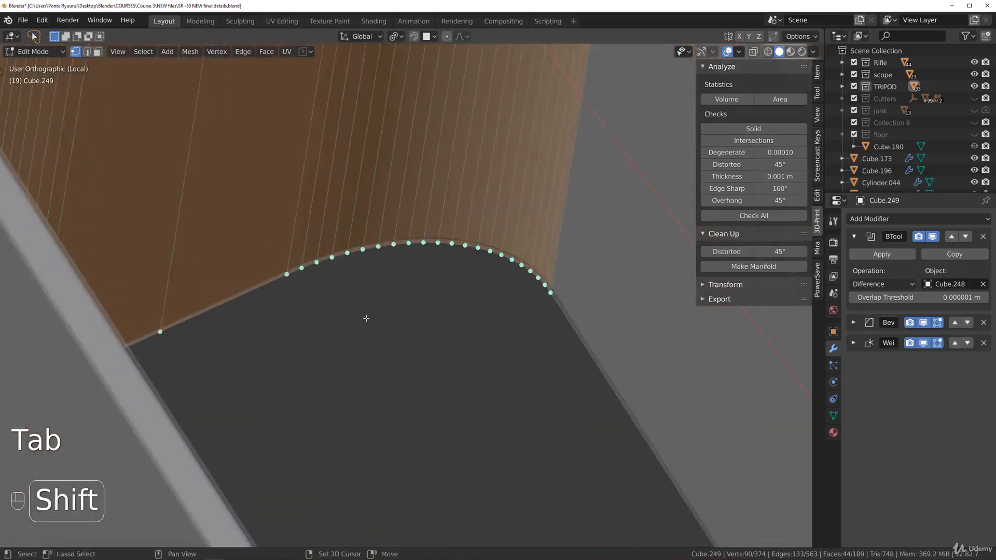
shift+middle_drag(501, 325, 380, 356)
scroll(380, 356, up, 6)
click(465, 384)
middle_drag(475, 400, 569, 292)
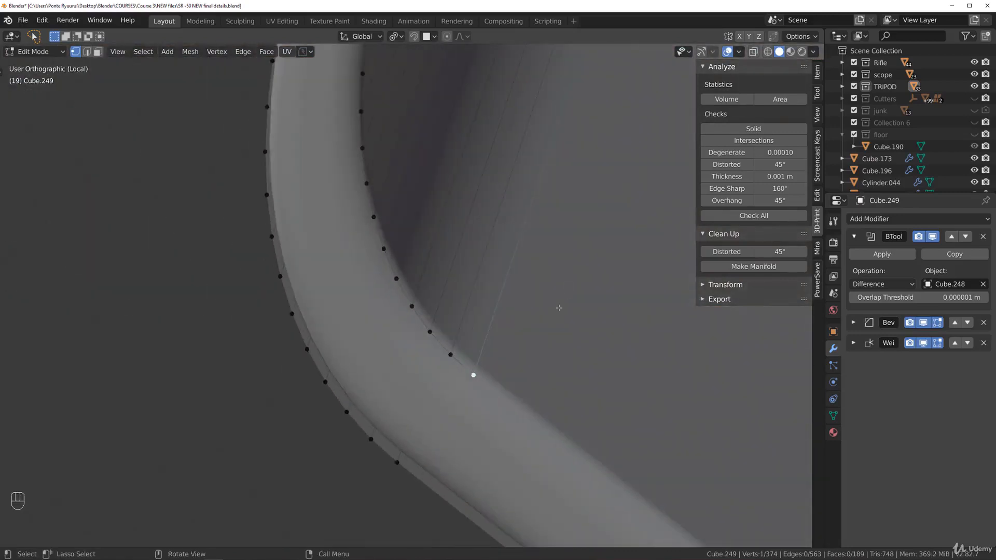
Select all inner wall faces of the cover plate, covering both rounded ends and the two long side walls
key(a)
key(3)
scroll(556, 306, down, 5)
key(Tab)
middle_drag(522, 360, 460, 387)
alt+click(420, 237)
shift+click(520, 295)
scroll(520, 295, down, 3)
alt+shift+click(315, 40)
alt+shift+click(288, 213)
middle_drag(288, 213, 439, 265)
shift+click(407, 232)
scroll(406, 231, down, 4)
Show the whole rifle from the back and scale the plate's inner wall faces with the local Z axis locked
key(slash)
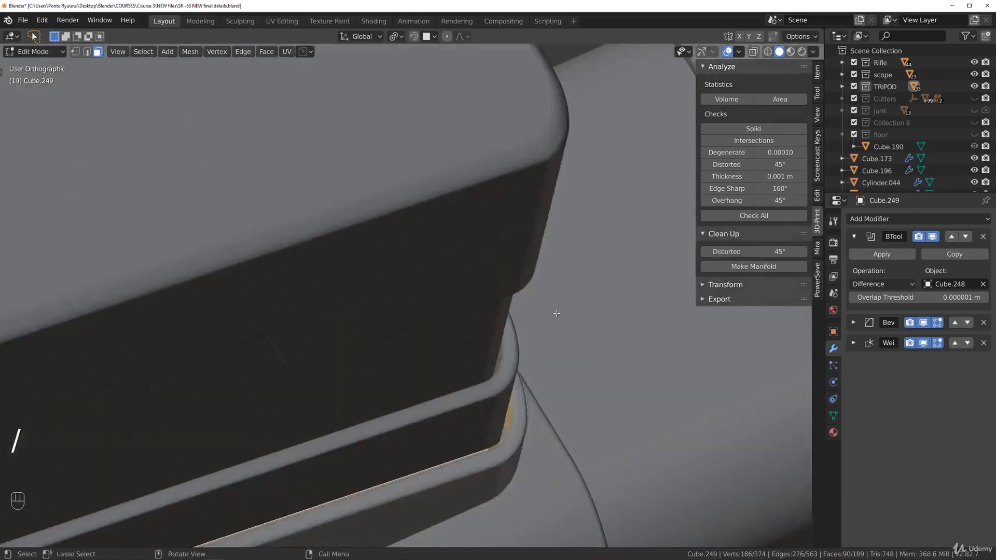
scroll(555, 313, down, 5)
key(grave)
key(KP_5)
key(KP_5)
key(KP_5)
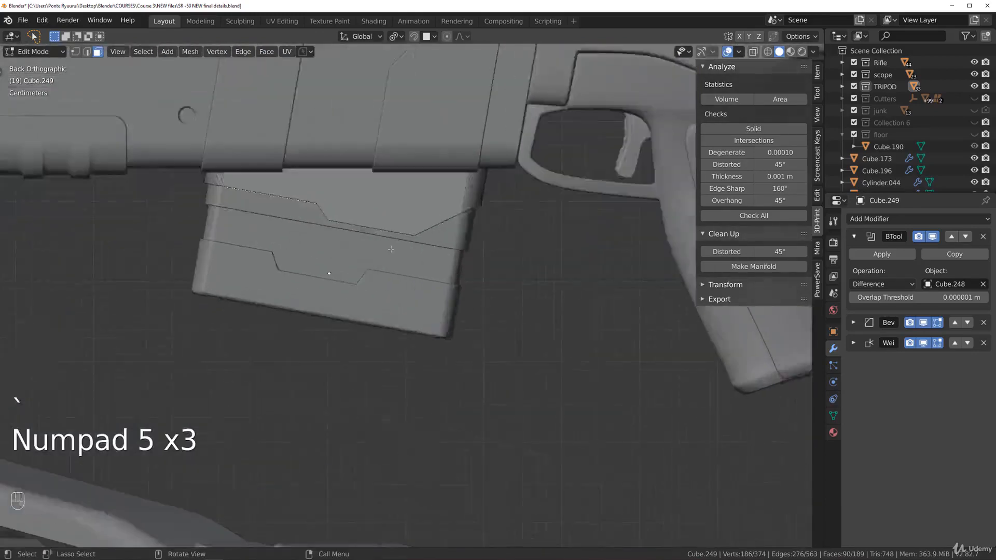
scroll(390, 249, up, 2)
shift+middle_drag(405, 249, 456, 365)
scroll(463, 365, up, 2)
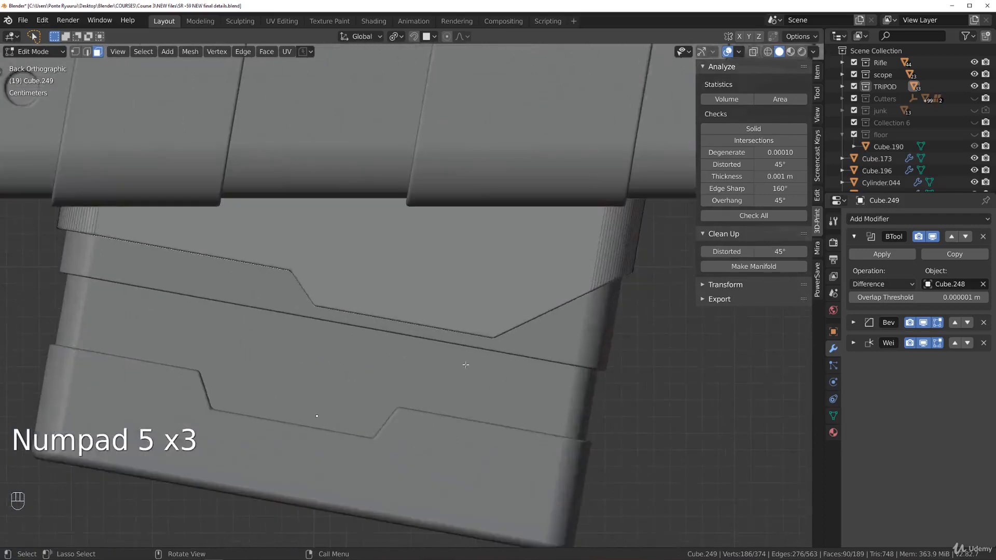
shift+middle_drag(517, 379, 502, 336)
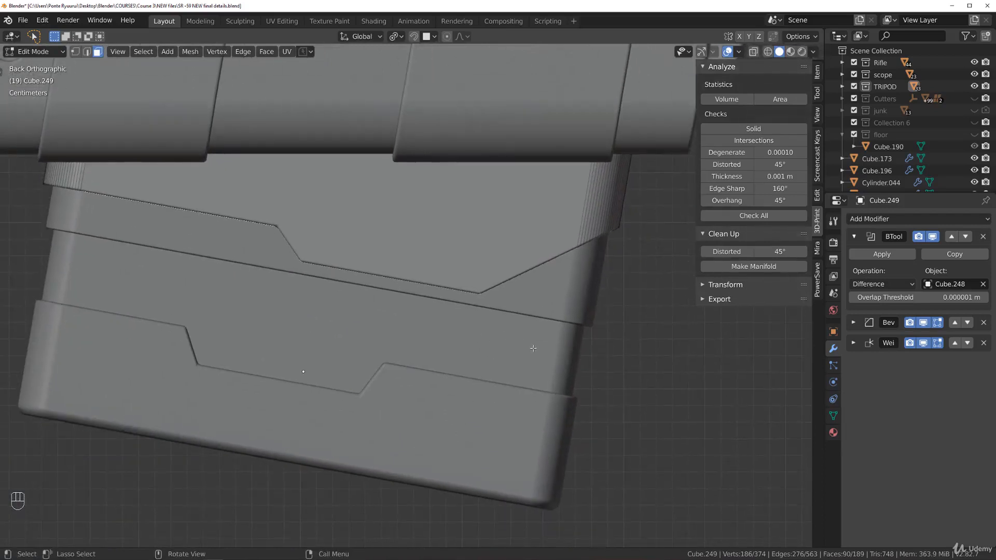
key(shift+z)
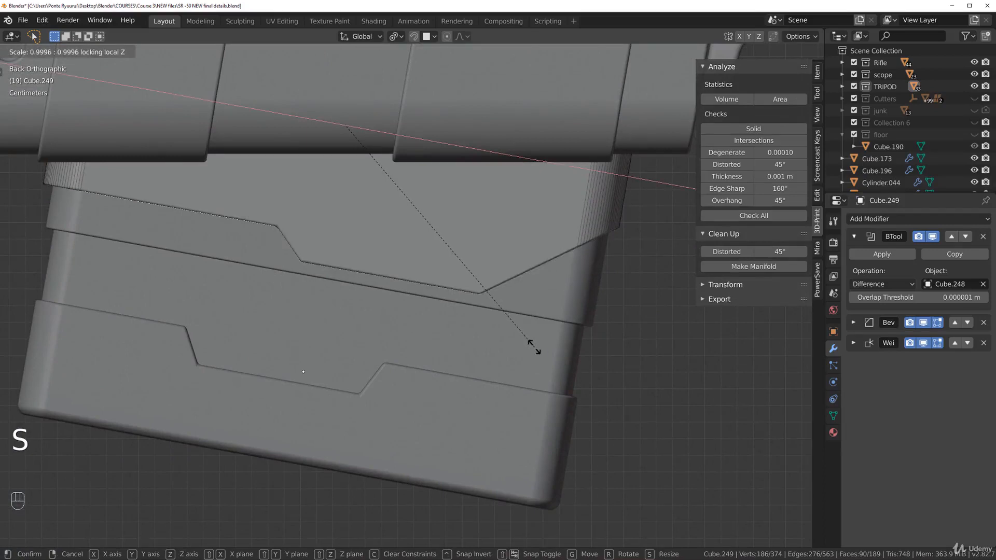
click(527, 343)
Check the isolated cover plate's inner walls, leave editing, and bring back the full model
middle_drag(527, 343, 516, 248)
key(slash)
middle_drag(462, 275, 482, 231)
key(Tab)
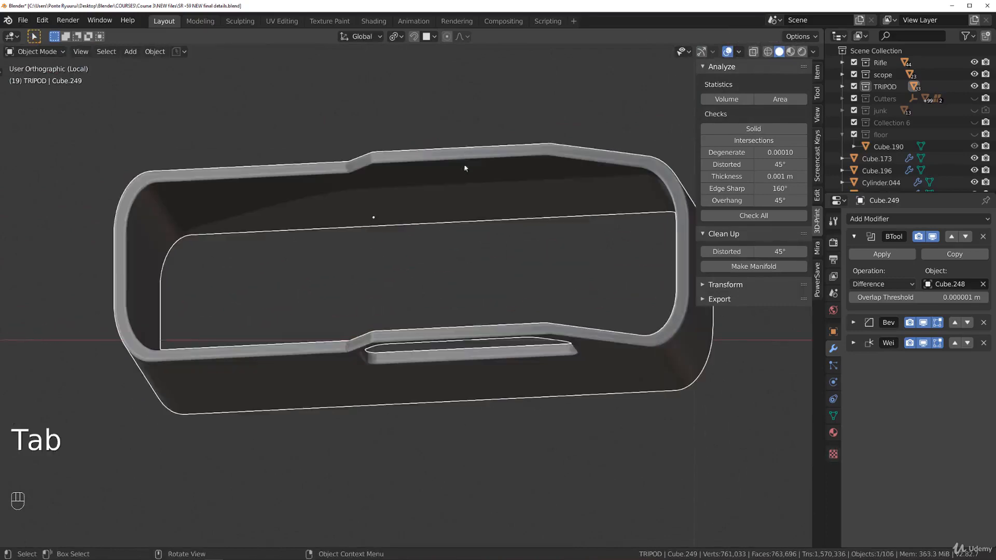
key(slash)
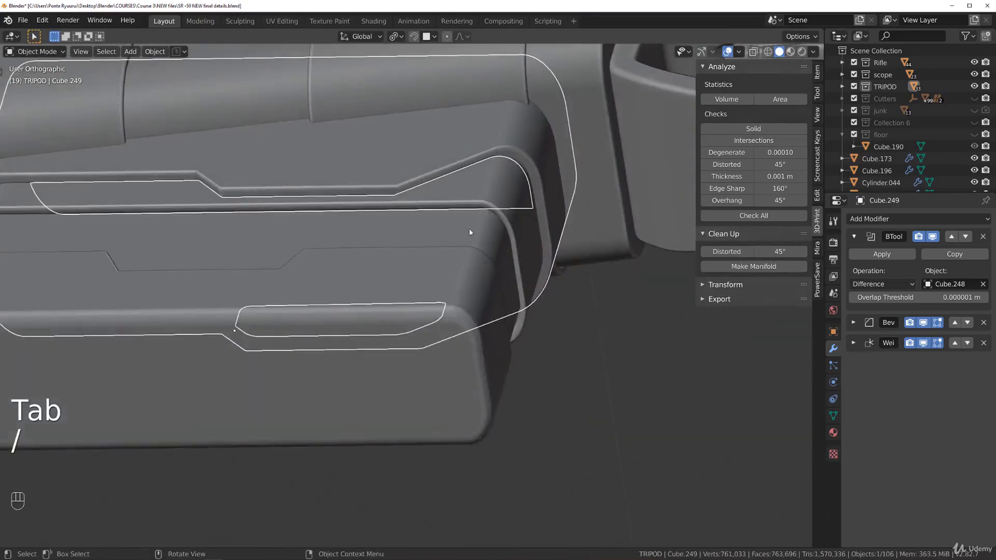
Scale the magazine's middle body and bottom shell together to about 0.98
click(560, 303)
middle_drag(560, 303, 427, 285)
scroll(475, 243, up, 2)
click(483, 234)
shift+click(437, 296)
scroll(512, 327, down, 2)
key(s)
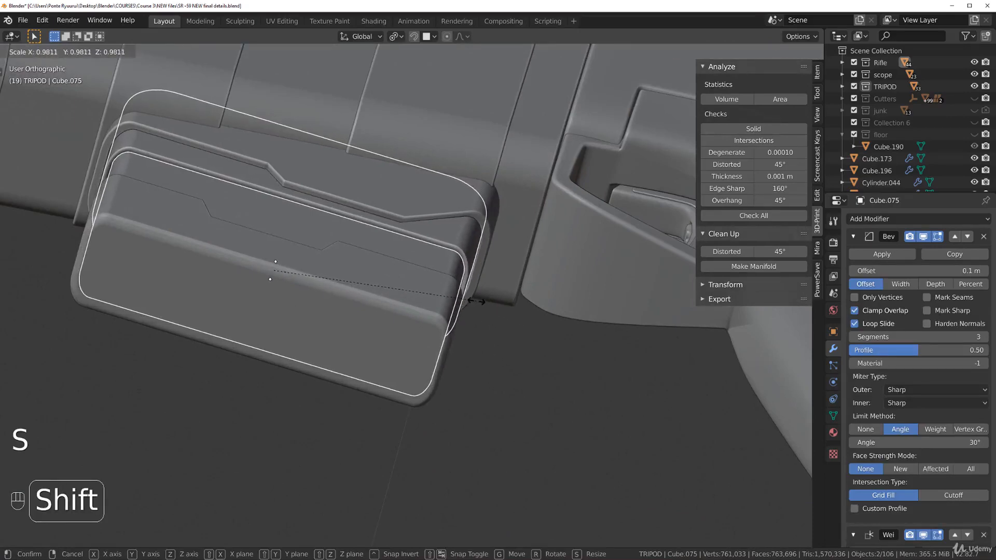
click(473, 305)
Scale the magazine's bottom shell alone to 0.977
click(492, 393)
middle_drag(491, 393, 642, 418)
shift+middle_drag(641, 418, 364, 300)
scroll(390, 312, down, 3)
scroll(390, 313, up, 2)
click(359, 244)
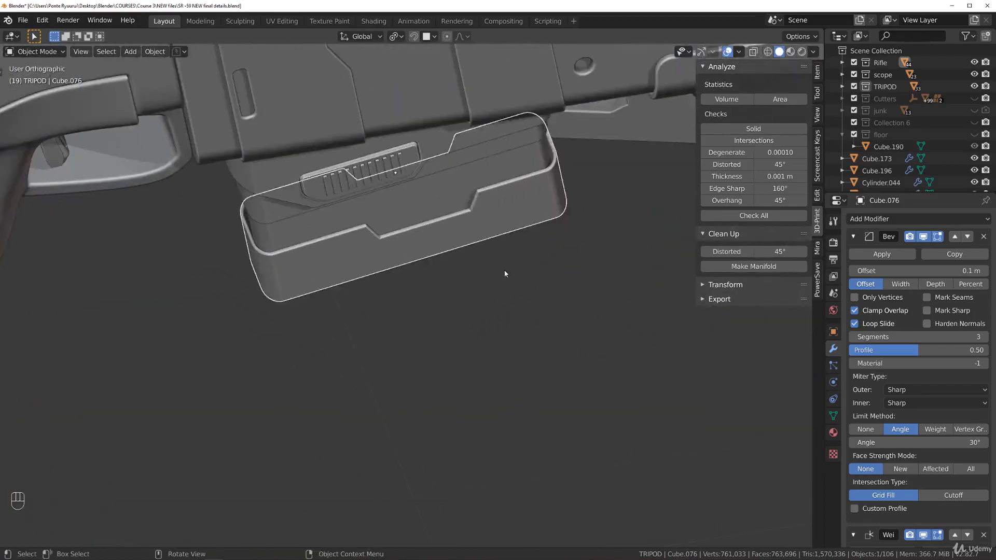
scroll(558, 269, up, 3)
key(s)
shift+click(526, 280)
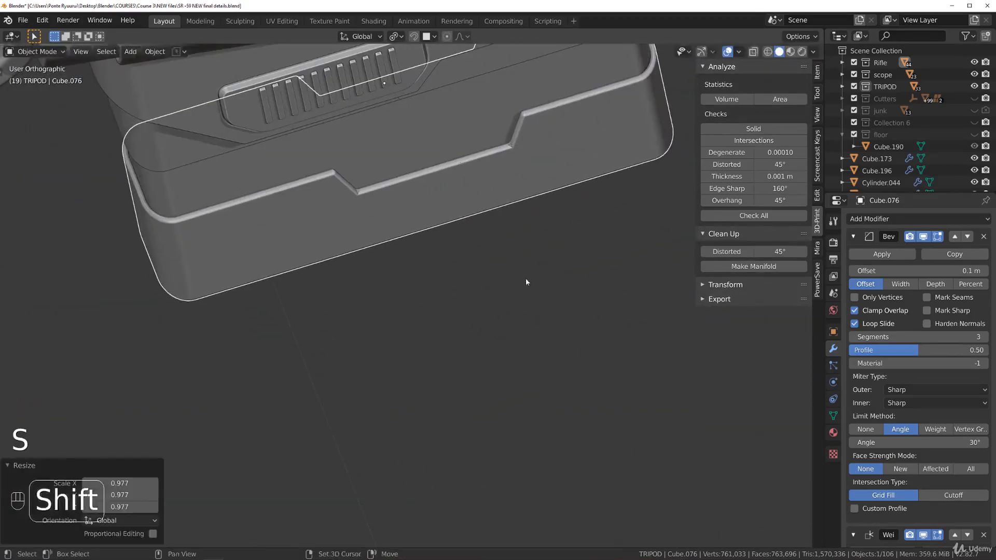
Examine the magazine's stepped proportions and side outline in the front view
scroll(493, 317, down, 6)
key(grave)
click(469, 297)
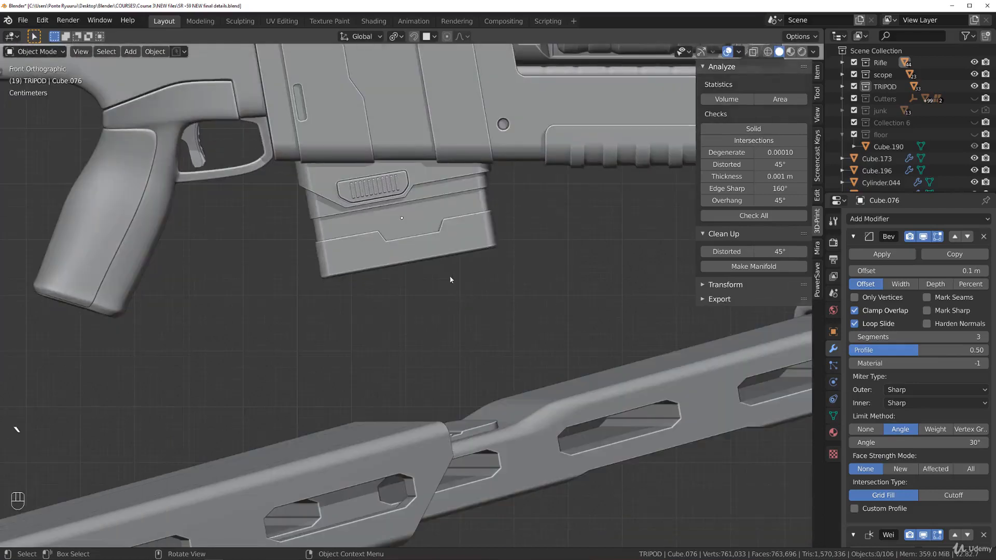
shift+middle_drag(389, 310, 357, 340)
scroll(356, 340, up, 4)
scroll(384, 311, up, 1)
shift+middle_drag(418, 262, 404, 291)
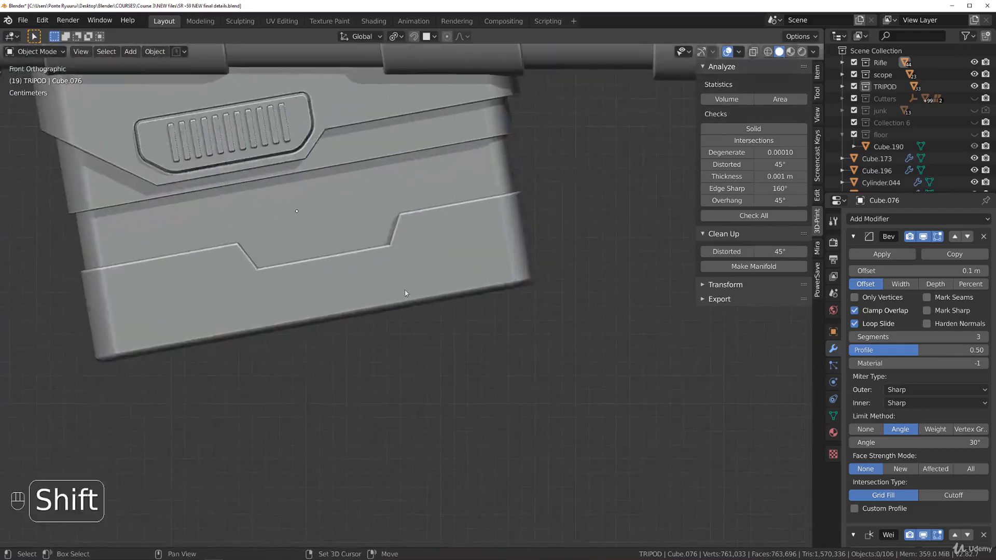
scroll(338, 343, down, 3)
scroll(352, 317, up, 1)
Edit the magazine's bottom shell and select the upper corner edges of its stepped notch on the near side
click(349, 295)
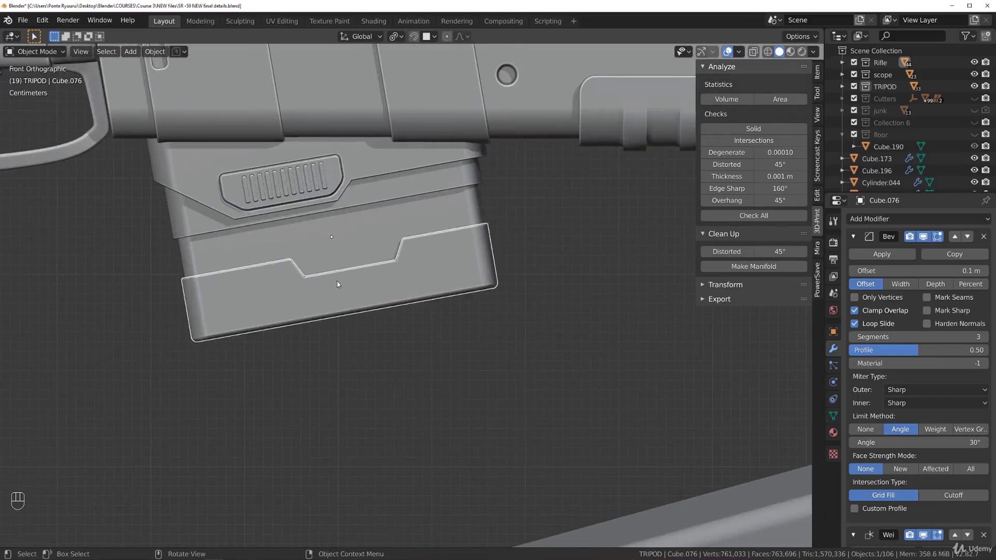
middle_drag(313, 238, 340, 271)
scroll(340, 271, up, 2)
key(Tab)
scroll(290, 283, up, 1)
scroll(230, 292, up, 4)
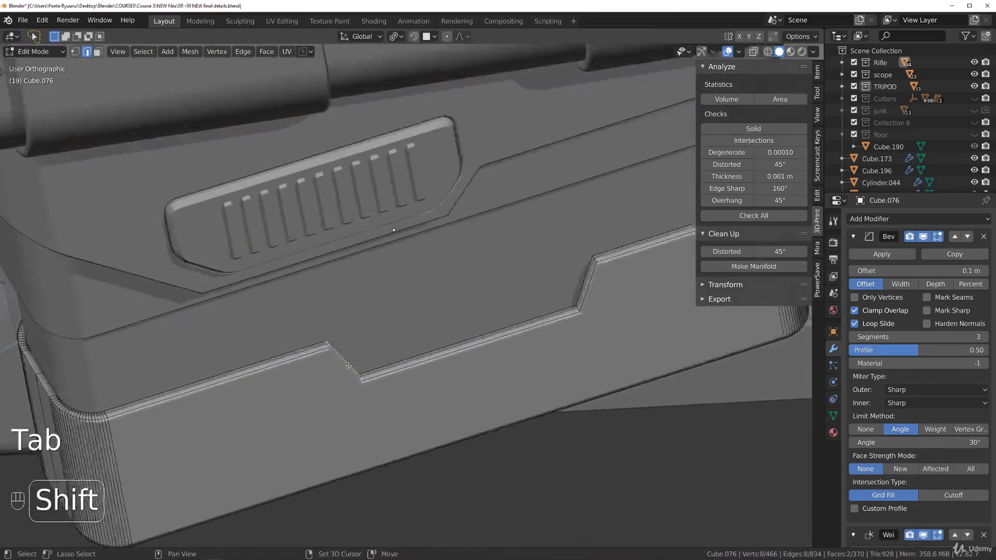
shift+middle_drag(588, 335, 473, 338)
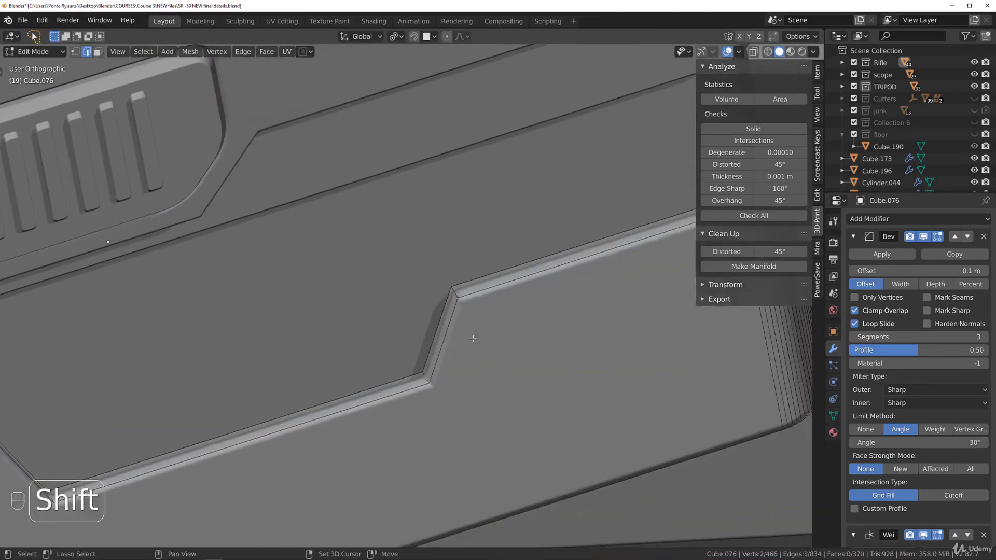
Add the two upper notch corner edges on the shell's opposite side to the selection, undoing stray picks
scroll(457, 297, down, 6)
middle_drag(259, 299, 413, 326)
scroll(416, 351, up, 3)
scroll(420, 402, up, 1)
scroll(413, 327, up, 3)
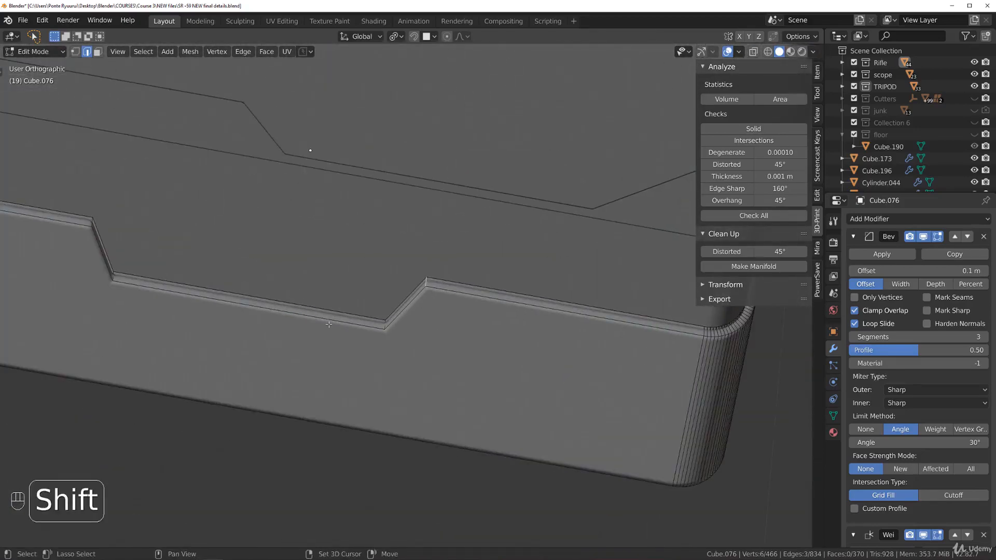
key(ctrl+z)
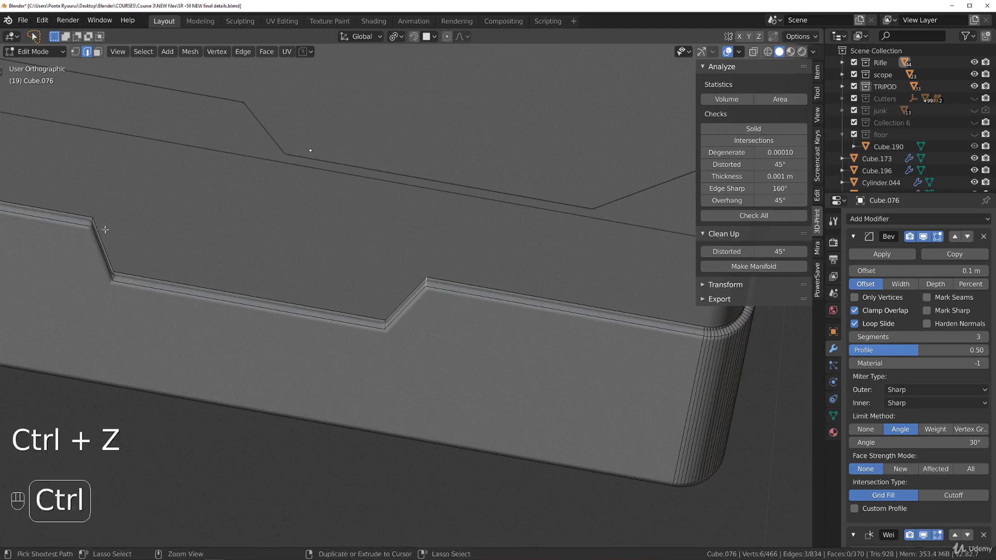
key(ctrl+z)
key(ctrl+z)
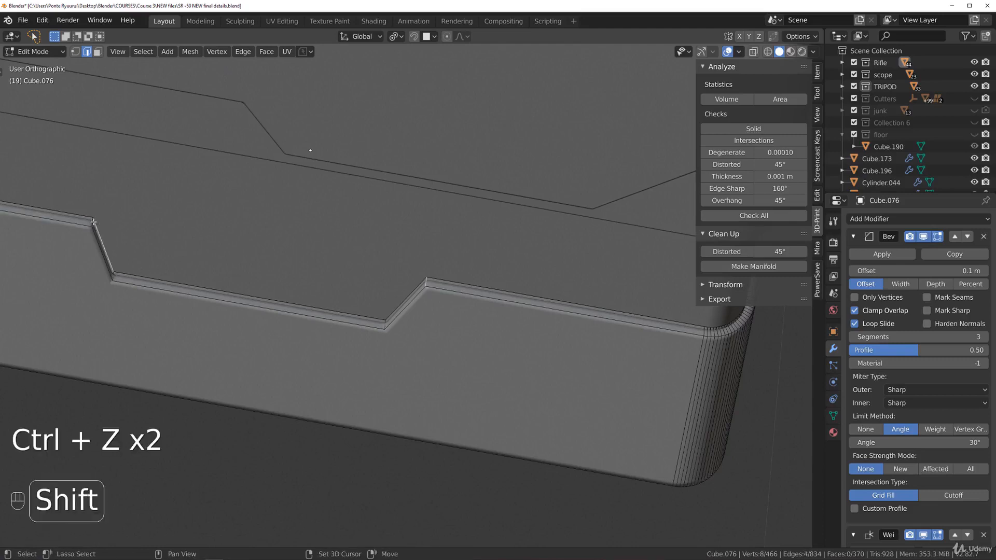
key(ctrl+z)
Bevel the selected notch corner edges into multi-segment rounds about 0.014 m wide and leave editing
key(ctrl+b)
shift+scroll(518, 401, up, 13)
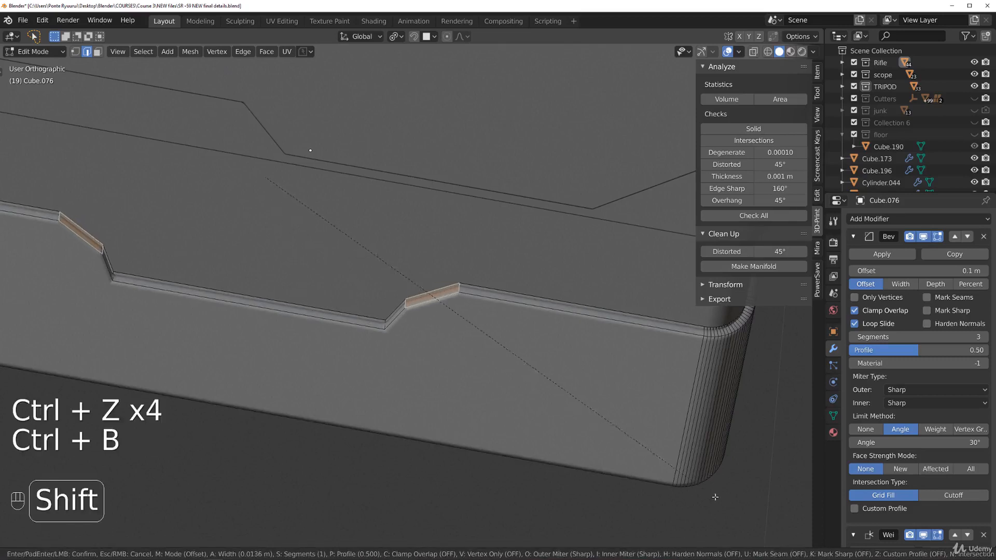
click(724, 495)
key(Tab)
scroll(502, 269, down, 7)
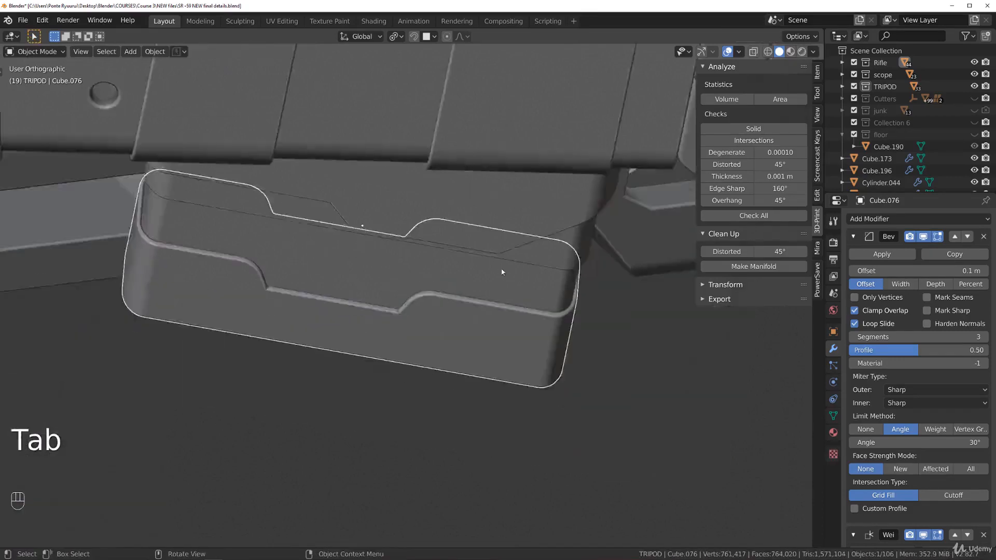
Undo the rounded bevel on the step corners of the magazine's bottom section
key(grave)
key(grave)
key(grave)
key(grave)
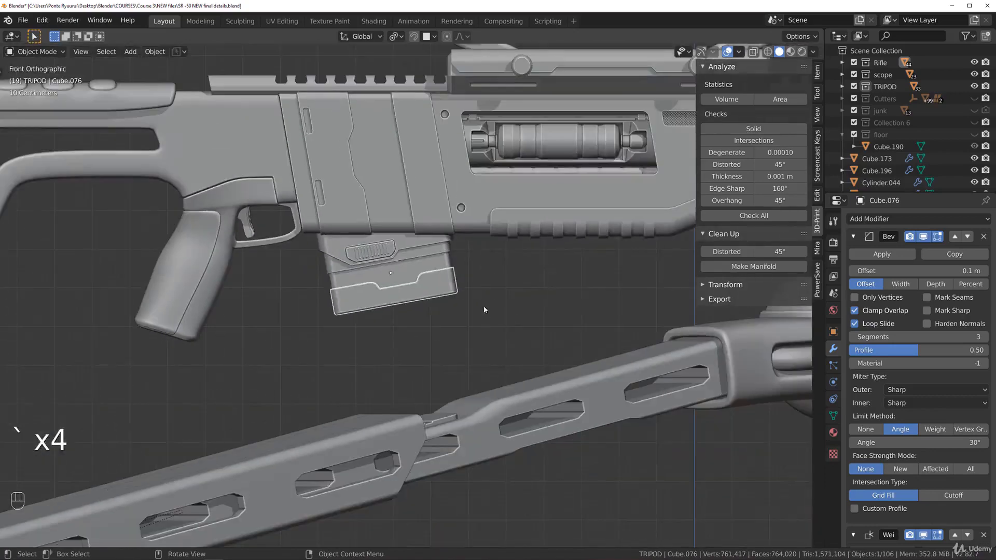
key(Tab)
key(Tab)
ctrl+middle_drag(484, 309, 514, 289)
key(ctrl+z)
scroll(509, 279, up, 8)
middle_drag(496, 240, 579, 142)
scroll(526, 286, up, 4)
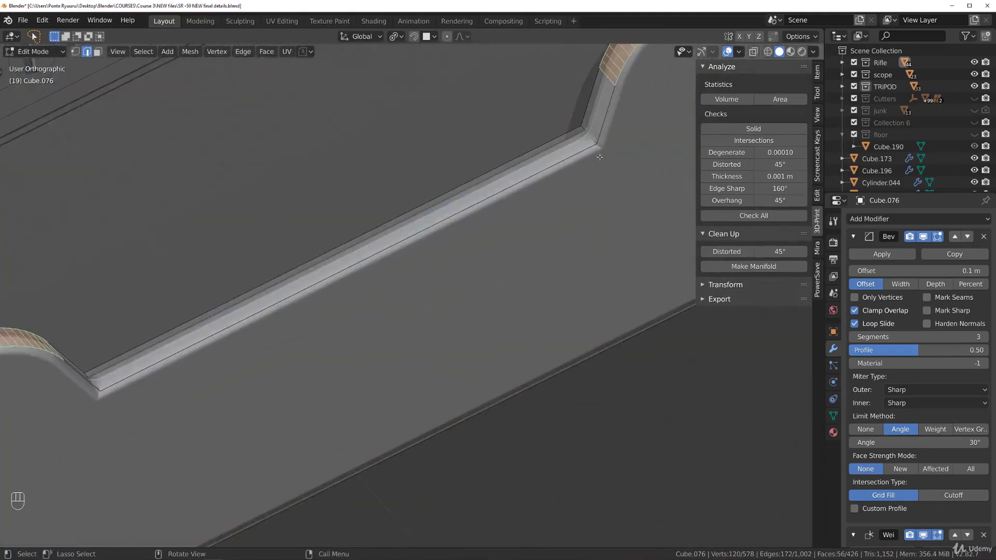
scroll(601, 154, down, 5)
key(ctrl+z)
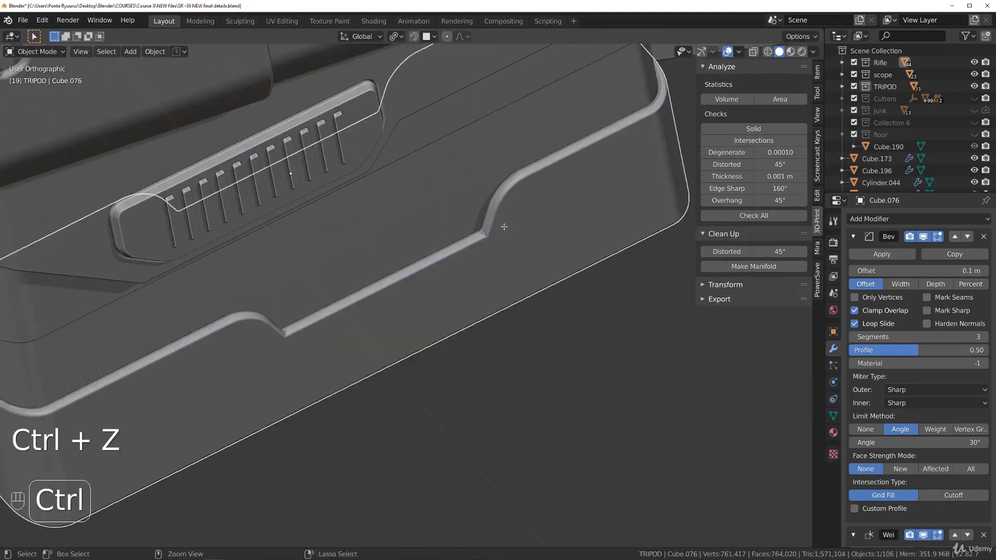
key(ctrl+z)
key(ctrl+z)
Select the eight corner edges of the stepped notch on both sides of the magazine's bottom section and bevel them into rounded corners
shift+middle_drag(559, 164, 543, 232)
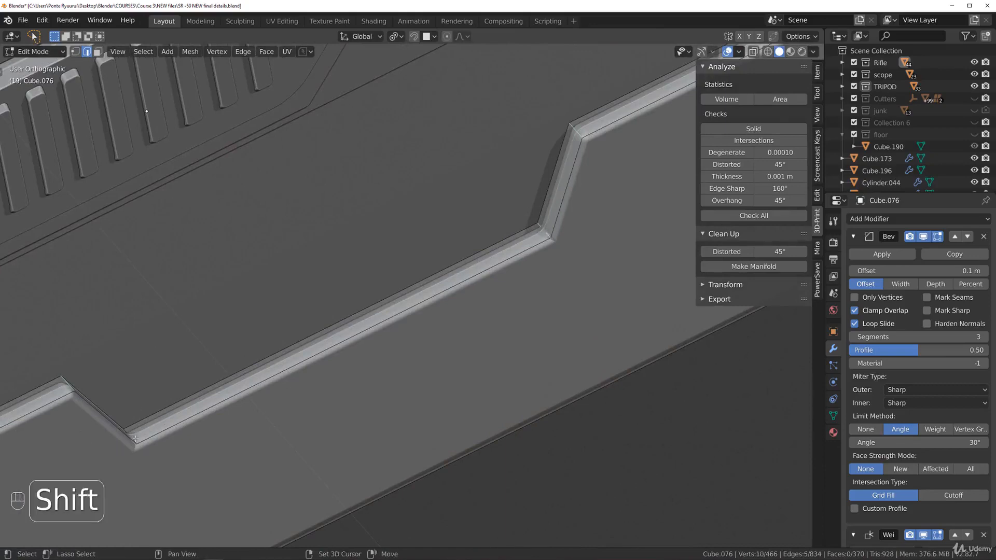
scroll(150, 434, down, 8)
middle_drag(235, 402, 421, 377)
scroll(351, 337, up, 7)
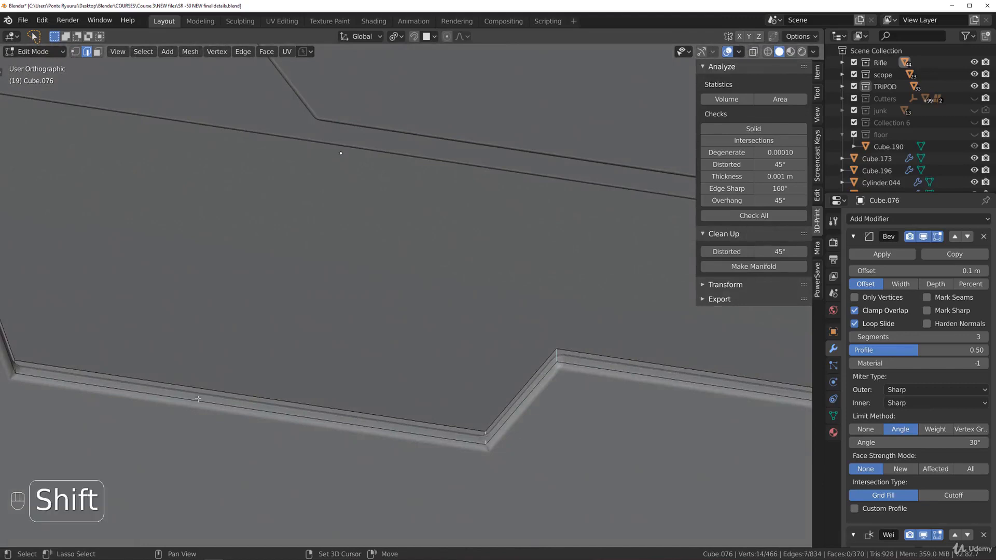
ctrl+middle_drag(222, 363, 294, 356)
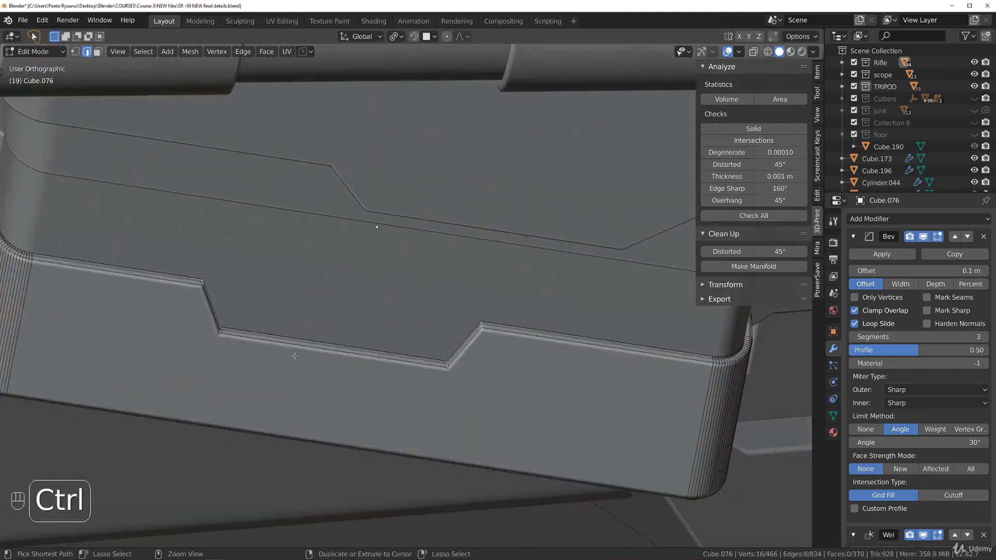
key(ctrl+b)
click(578, 482)
key(Tab)
Examine the rounded notch on both sides of the magazine, in front view and at an angle
scroll(540, 217, down, 8)
middle_drag(494, 317, 487, 355)
click(501, 375)
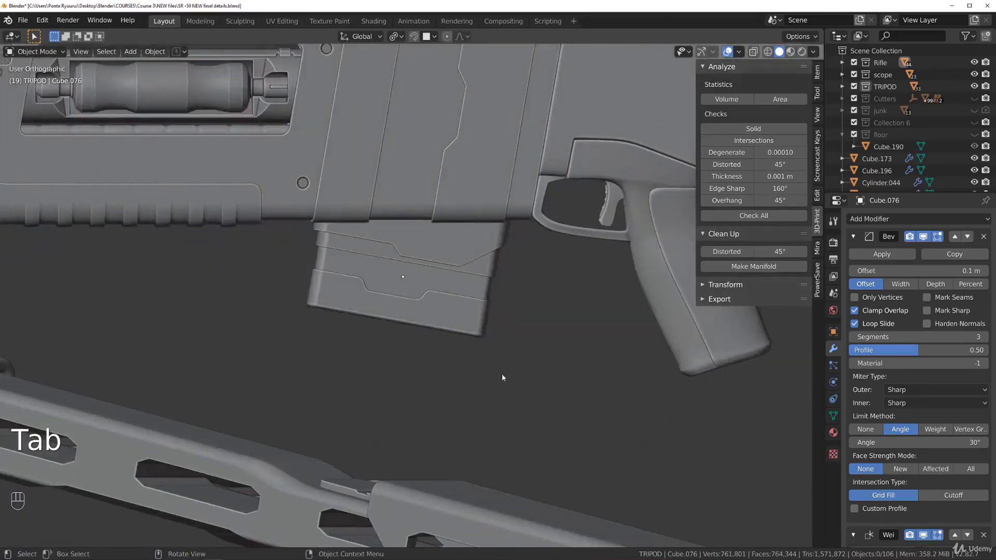
key(grave)
key(grave)
click(583, 207)
key(grave)
click(378, 258)
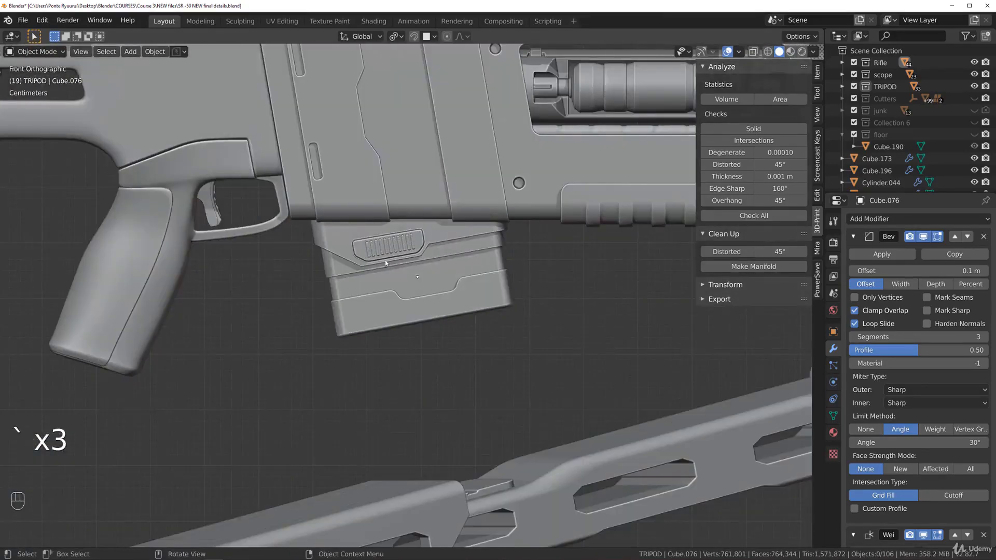
scroll(408, 319, up, 5)
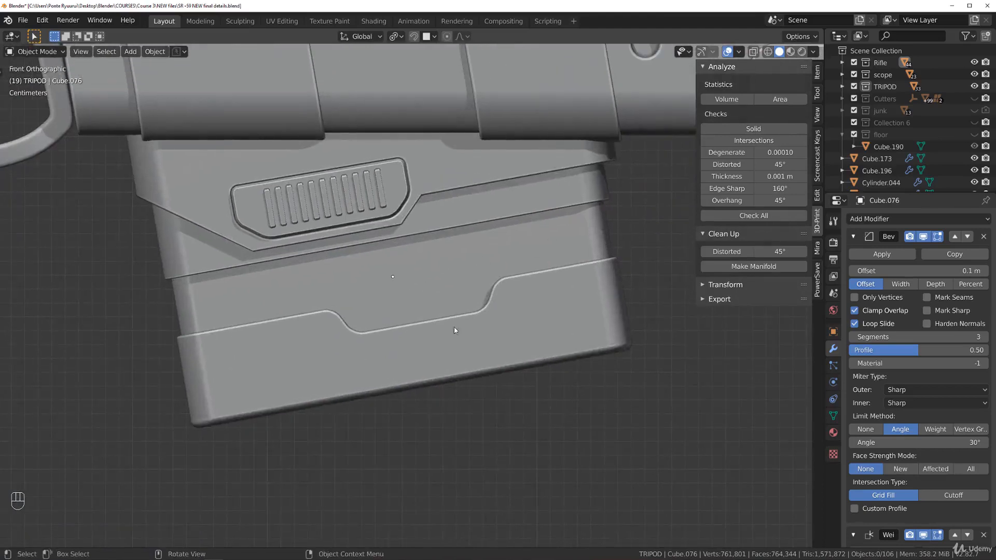
middle_drag(459, 332, 517, 372)
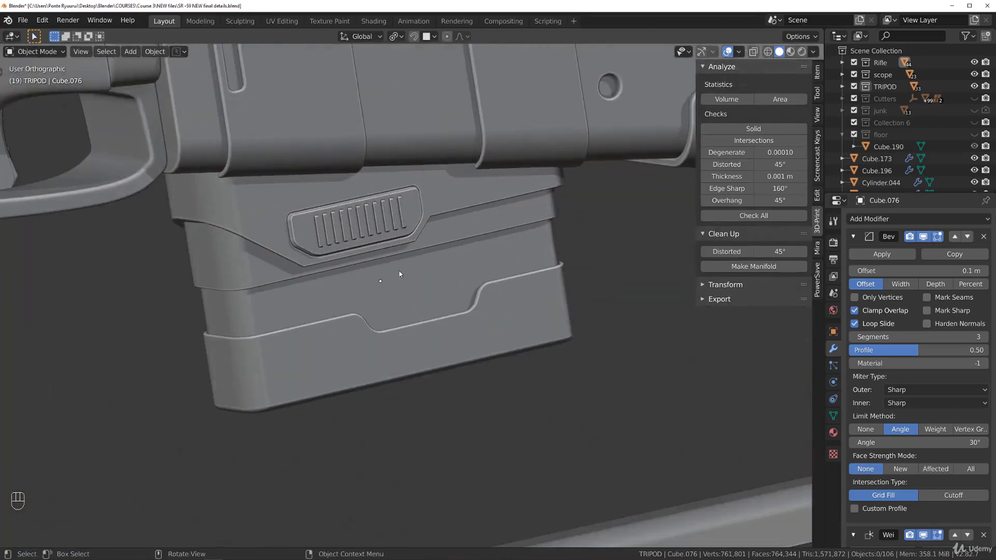
middle_drag(419, 281, 419, 286)
Add a Mirror modifier to the magazine's upper cover and move it to the top of the stack, followed by the Boolean and Bevel
click(433, 199)
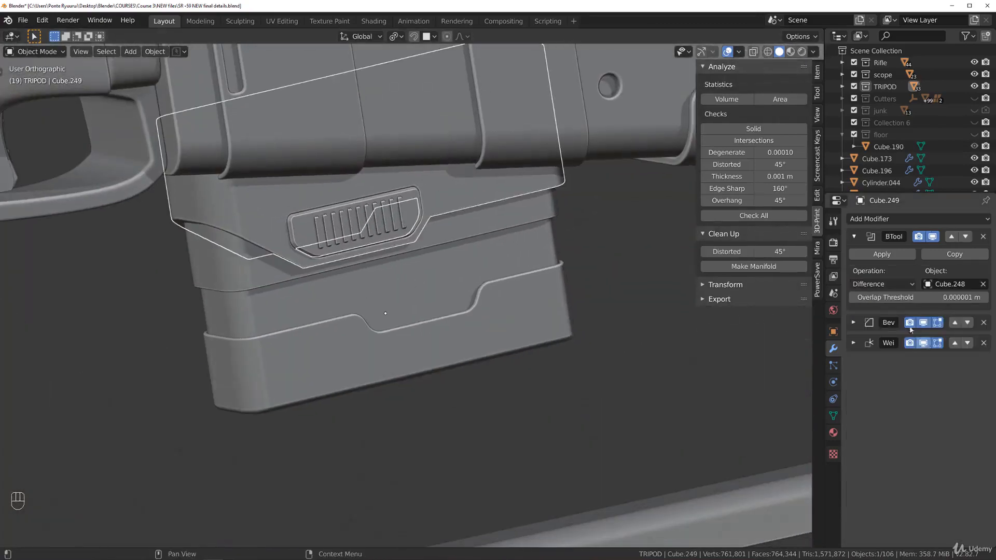
click(868, 219)
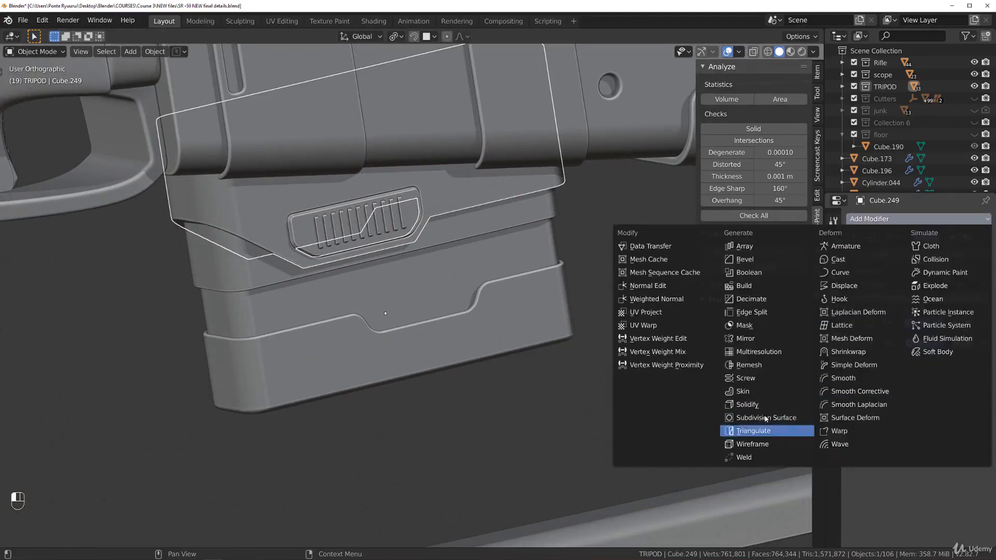
click(762, 340)
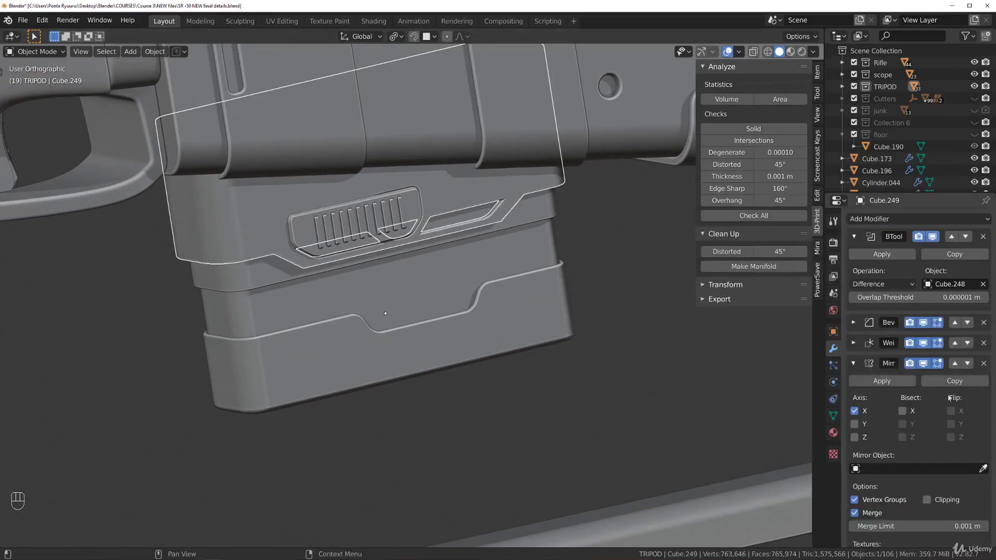
click(953, 364)
click(955, 322)
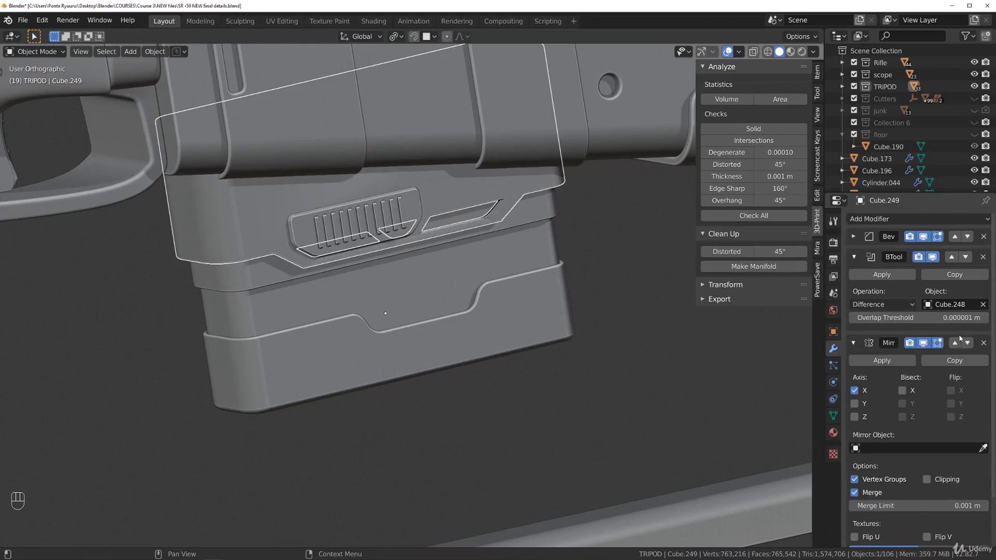
click(959, 342)
click(957, 256)
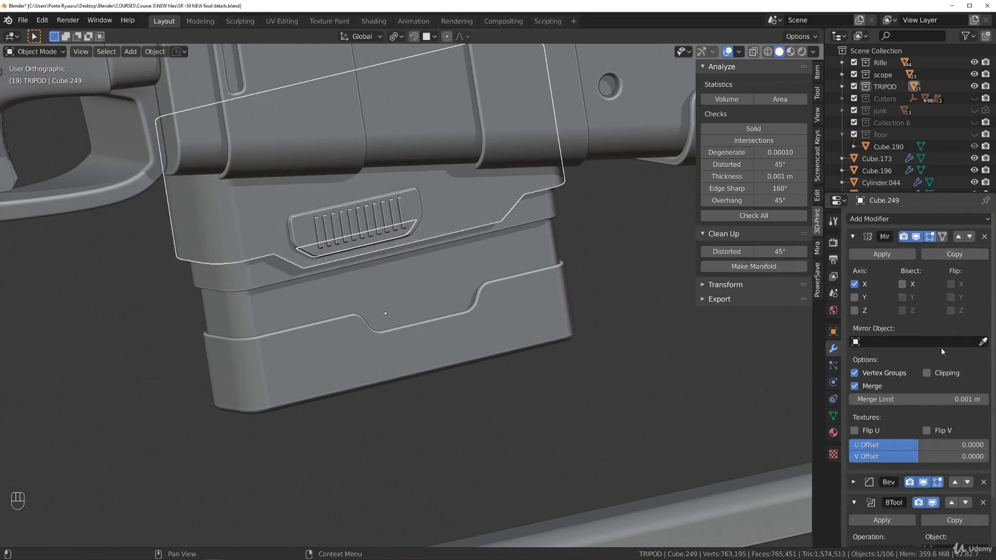
scroll(956, 483, down, 3)
click(952, 448)
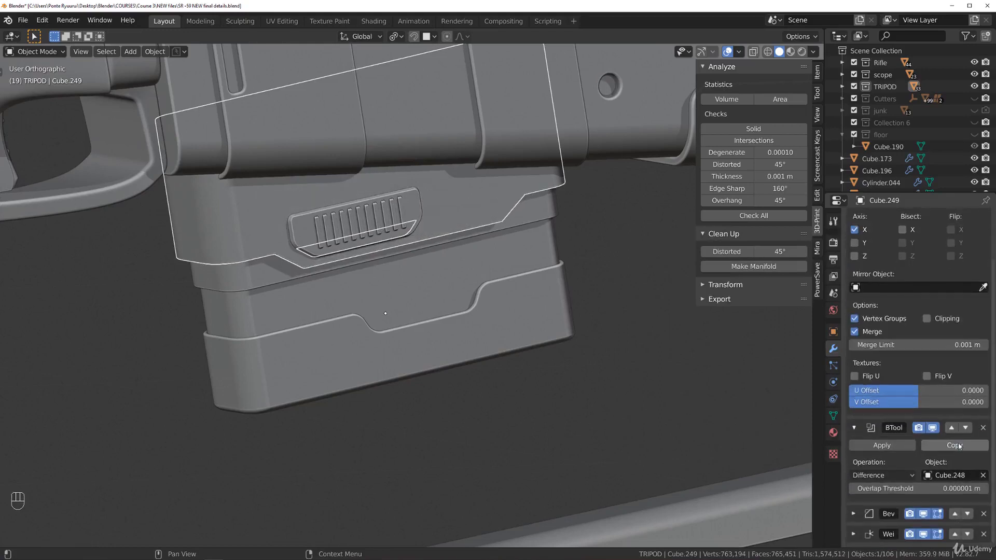
Set the Mirror modifier to the Y axis only, with Bisect Y and Flip Y enabled
scroll(897, 256, up, 3)
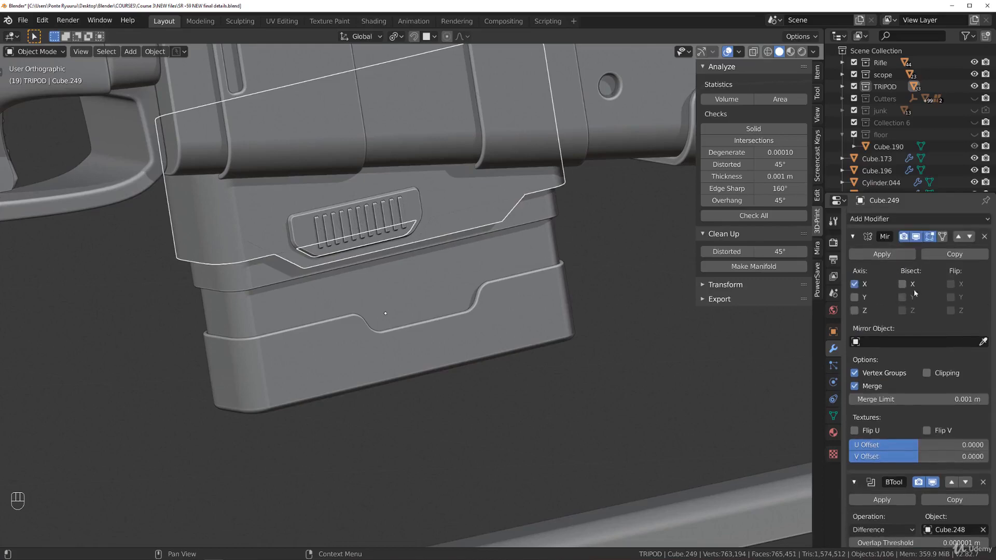
click(864, 284)
click(854, 297)
click(902, 297)
click(950, 297)
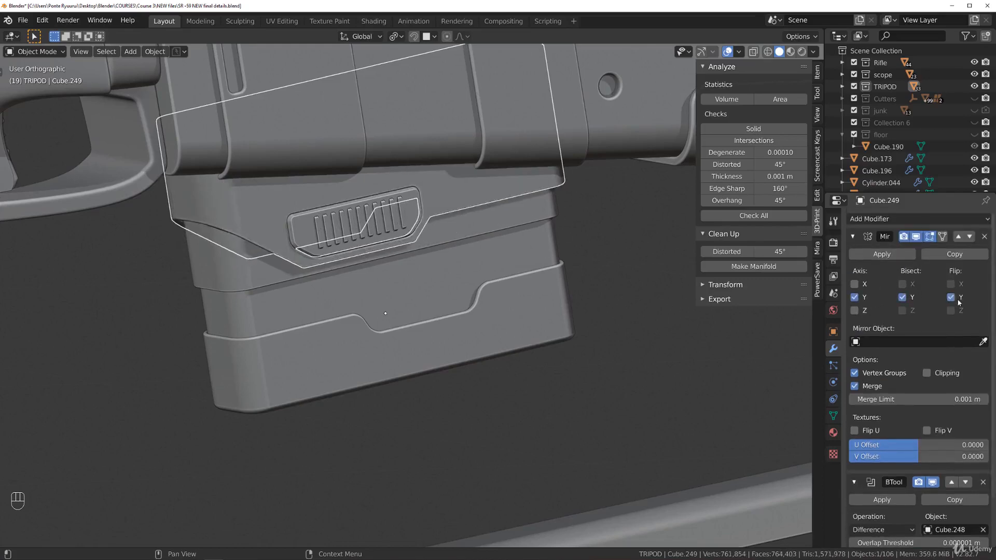
Use Cube.075 as the upper cover's mirror object and move the Boolean modifier above the Mirror
middle_drag(386, 296, 467, 291)
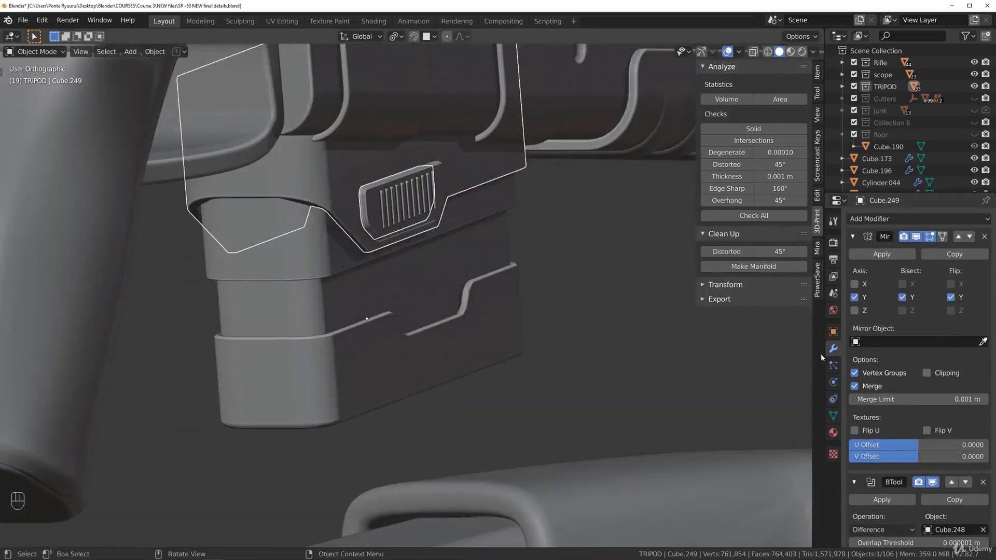
click(982, 341)
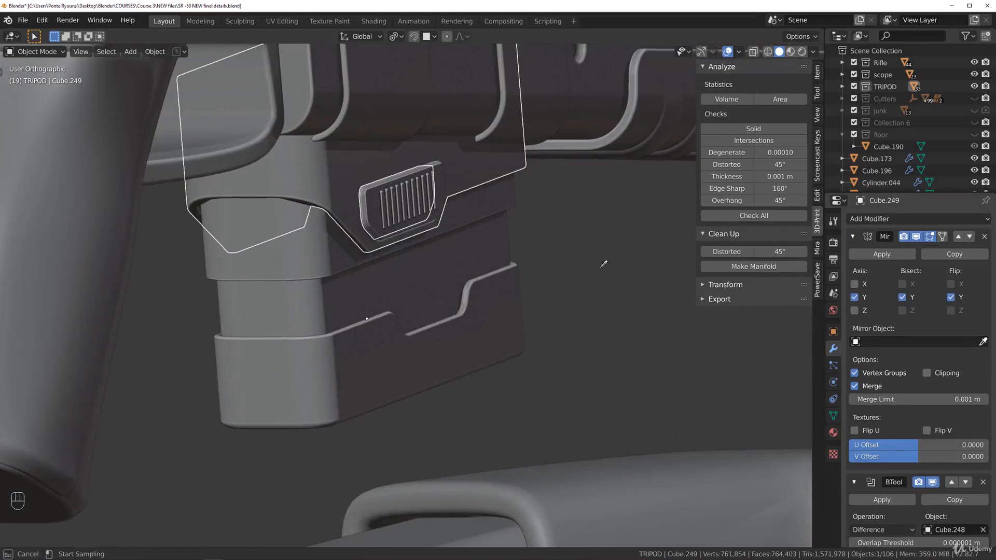
click(308, 105)
middle_drag(311, 109, 401, 173)
click(982, 341)
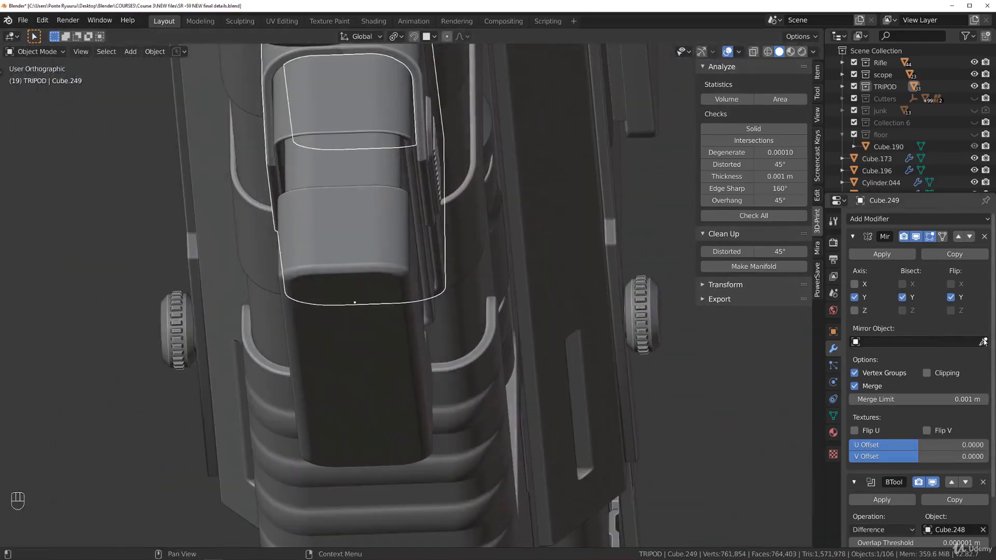
click(983, 341)
click(362, 161)
middle_drag(461, 205, 427, 208)
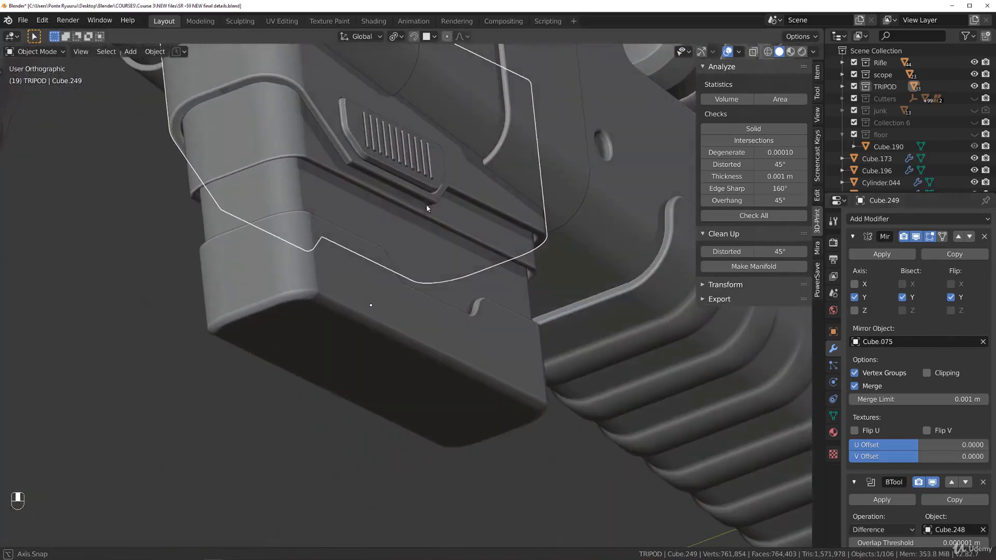
click(952, 483)
middle_drag(518, 311, 327, 142)
Try to copy the upper cover's modifiers to the ribbed grip panel
click(320, 160)
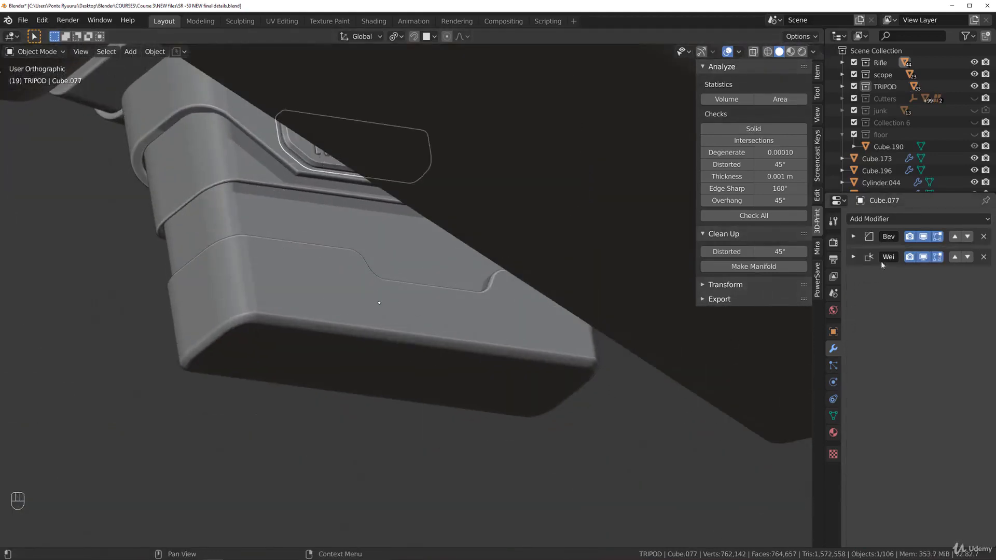
shift+click(304, 224)
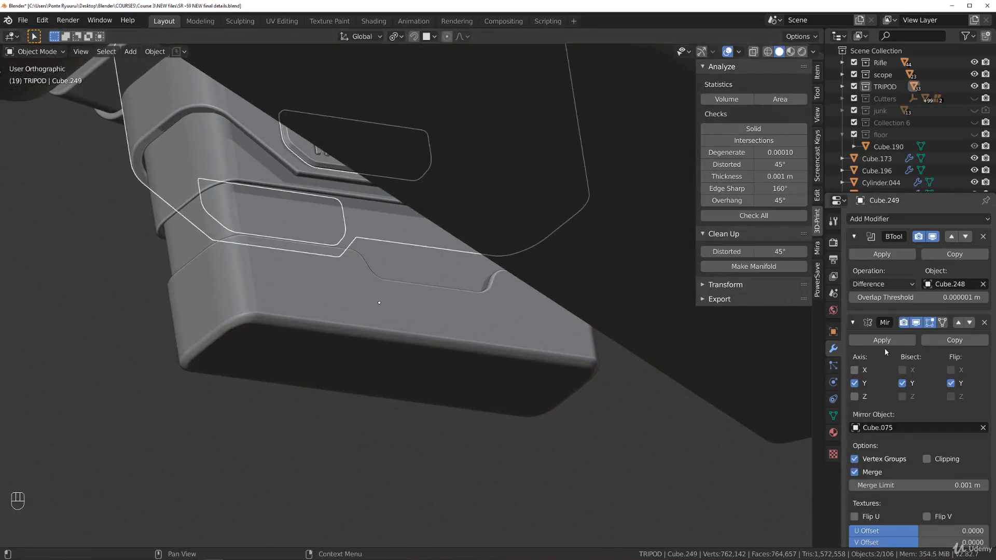
click(359, 168)
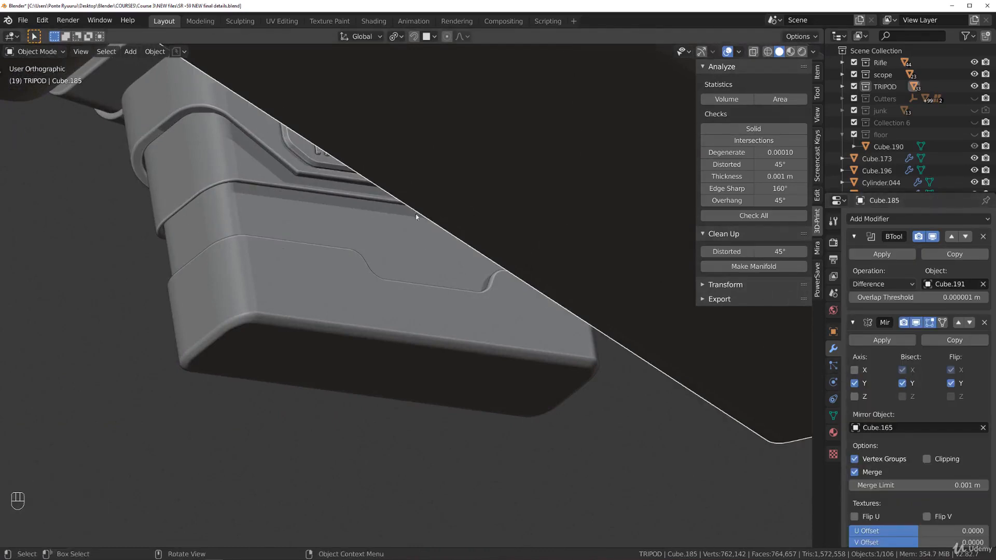
click(330, 169)
middle_drag(330, 169, 427, 227)
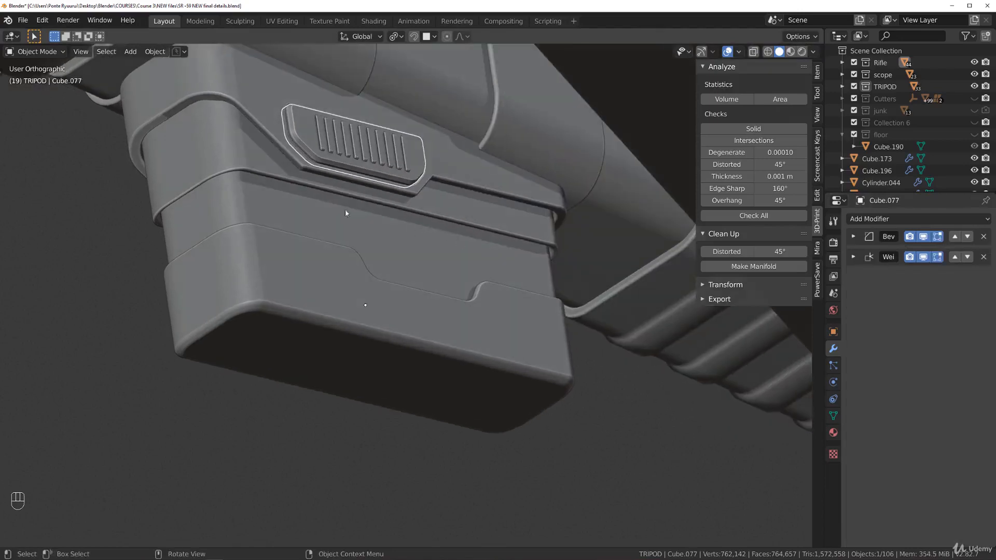
shift+middle_drag(267, 115, 457, 228)
mouse_move(457, 227)
middle_down()
mouse_move(461, 207)
mouse_move(457, 227)
middle_up()
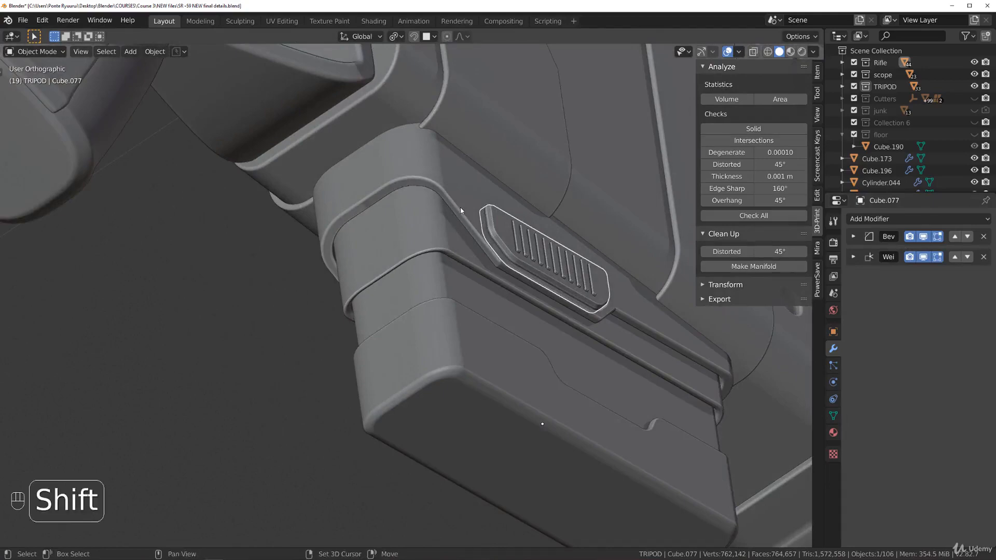
shift+click(477, 227)
key(ctrl+c)
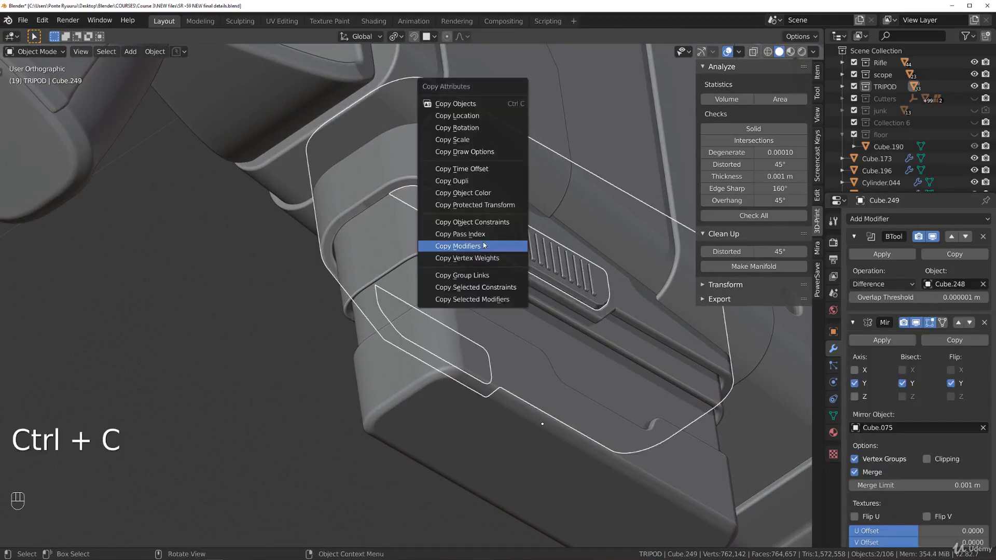
click(484, 246)
middle_drag(513, 247, 534, 256)
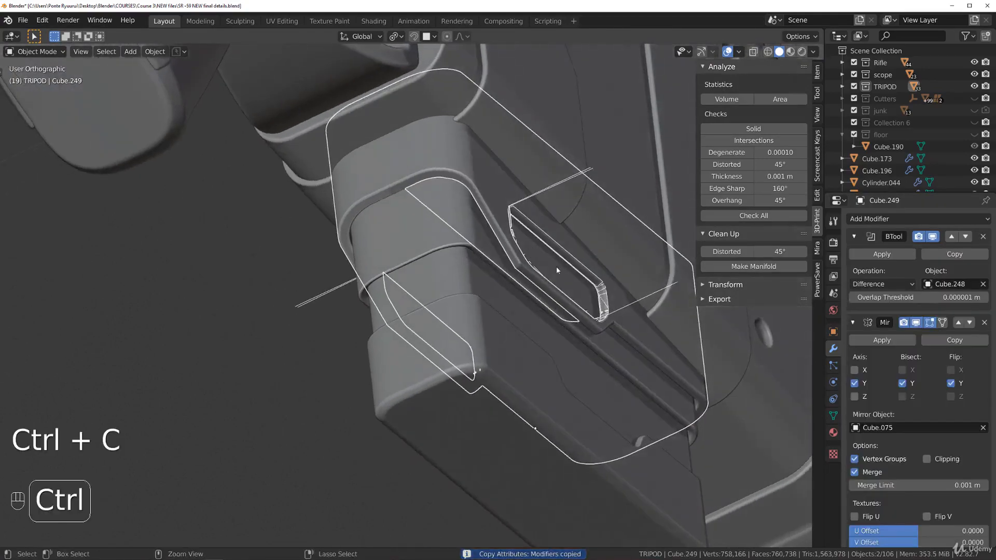
key(ctrl+z)
Apply the Boolean modifier on the magazine's upper cover
scroll(590, 272, up, 3)
shift+middle_drag(626, 260, 503, 265)
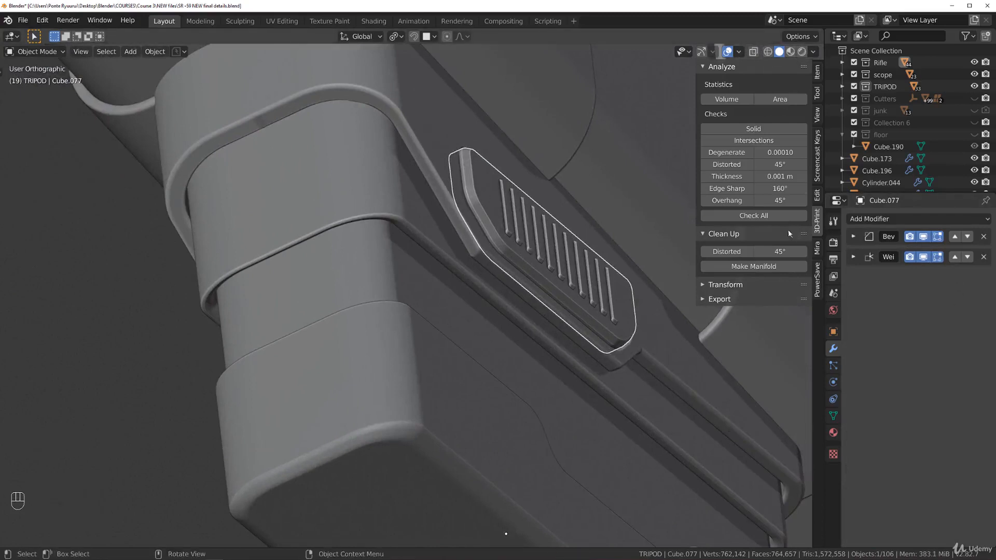
click(445, 190)
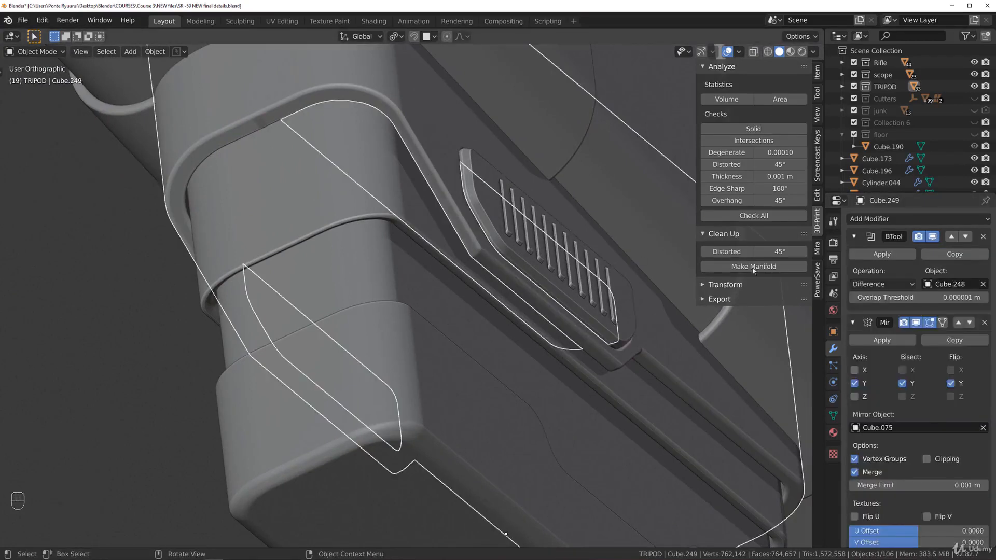
click(860, 255)
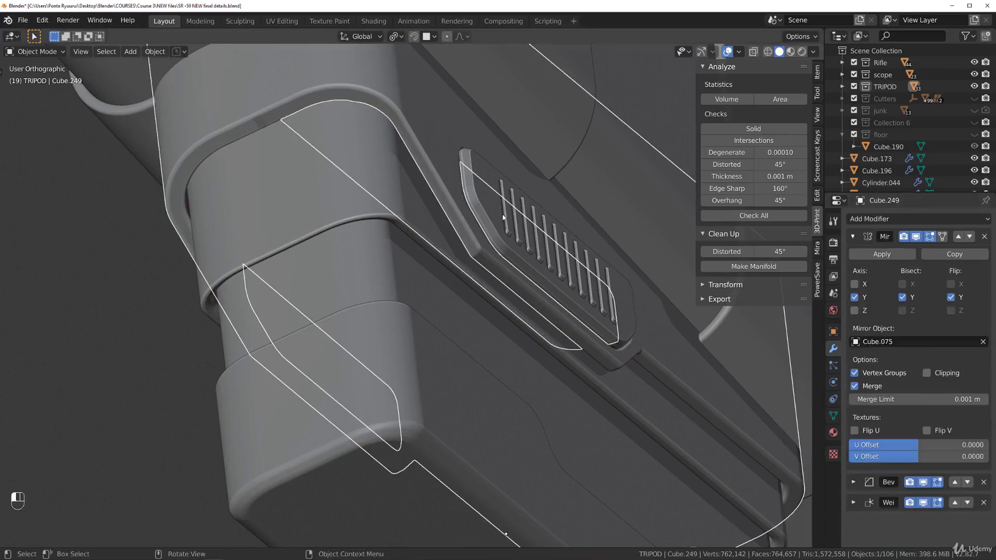
Copy the upper cover's Mirror, Bevel and Weighted Normal modifiers to the ribbed grip panel and clear the selection
key(ctrl+c)
click(469, 187)
middle_drag(469, 186, 483, 342)
click(727, 412)
Examine the whole rifle and the finished magazine in front perspective and orthographic views
scroll(476, 321, down, 7)
key(grave)
key(KP_5)
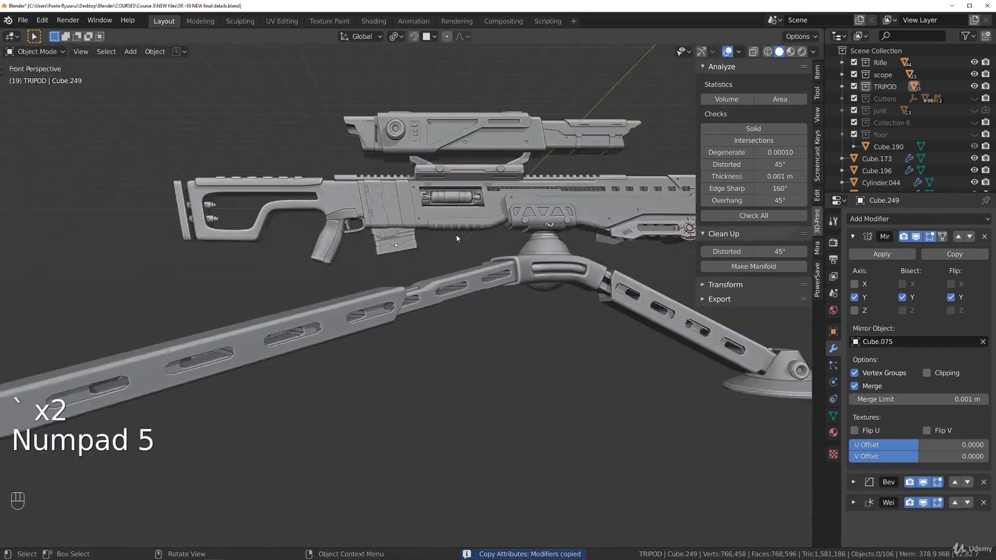
scroll(457, 239, up, 3)
shift+middle_drag(456, 243, 451, 371)
key(KP_5)
scroll(482, 291, up, 5)
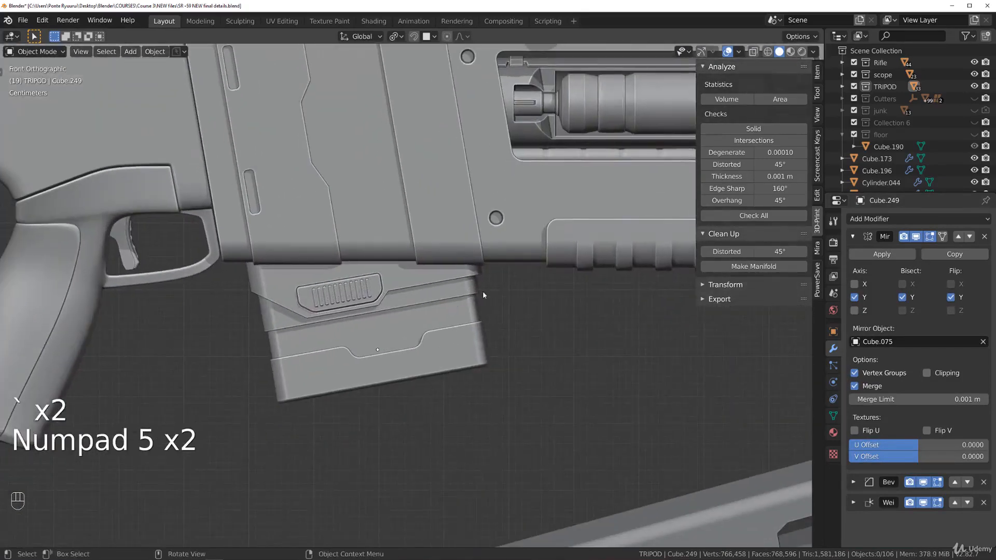
scroll(406, 340, up, 2)
shift+middle_drag(452, 366, 466, 302)
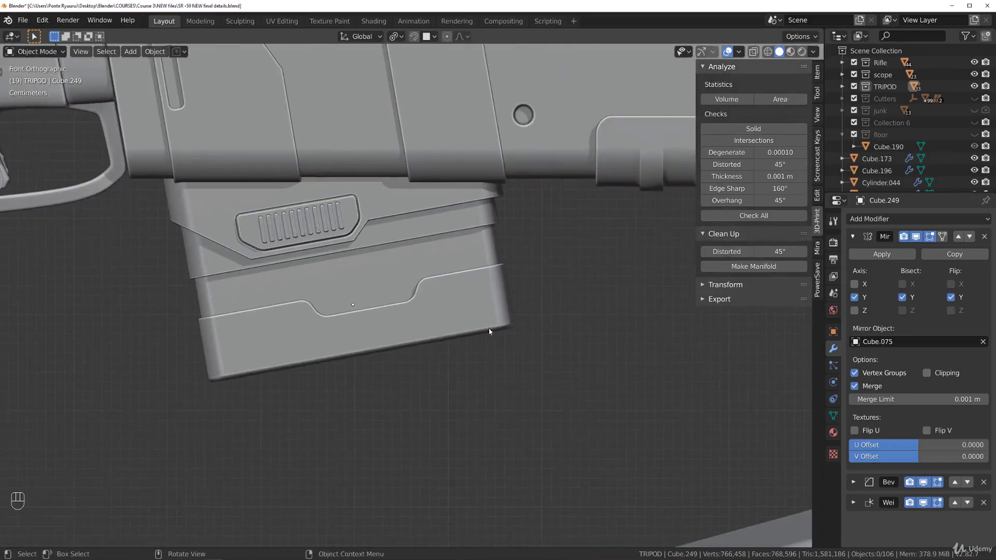
Add a cube and move it over the rifle, about -2.11 m in X and 0.219 m in Z
scroll(505, 344, down, 3)
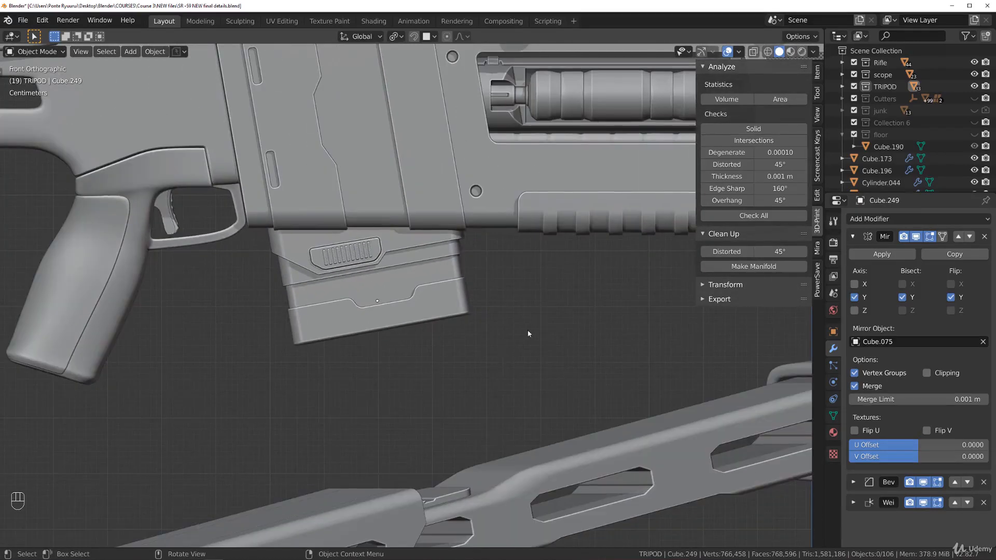
key(shift+a)
mouse_move(519, 330)
click(608, 372)
scroll(604, 382, down, 6)
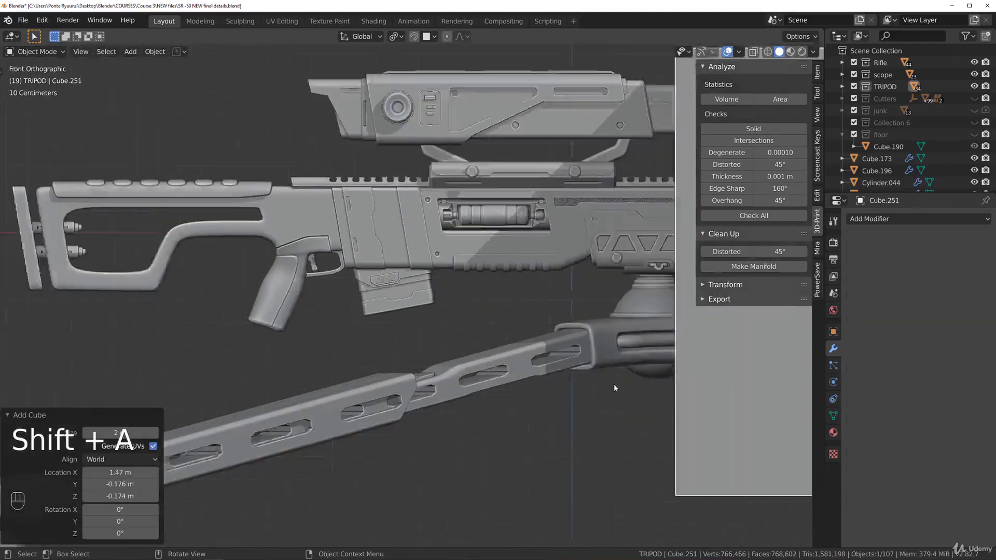
key(g)
click(296, 287)
Shrink the cube in two passes, the second by 0.219, and move it onto the magazine's base cover, -0.204 m in X and -0.34 m in Z
scroll(643, 347, up, 3)
key(s)
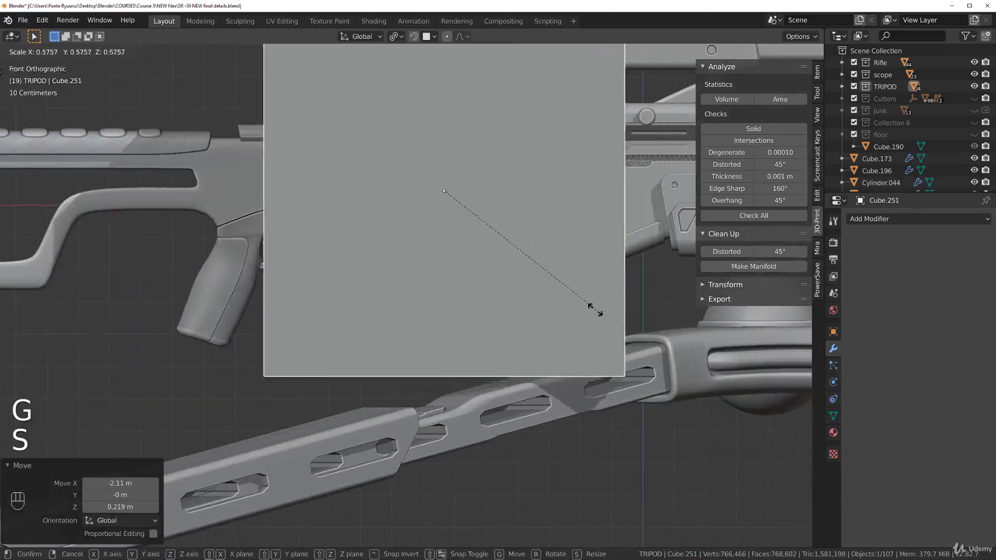
click(506, 239)
scroll(605, 249, up, 3)
key(s)
click(599, 241)
scroll(520, 322, up, 3)
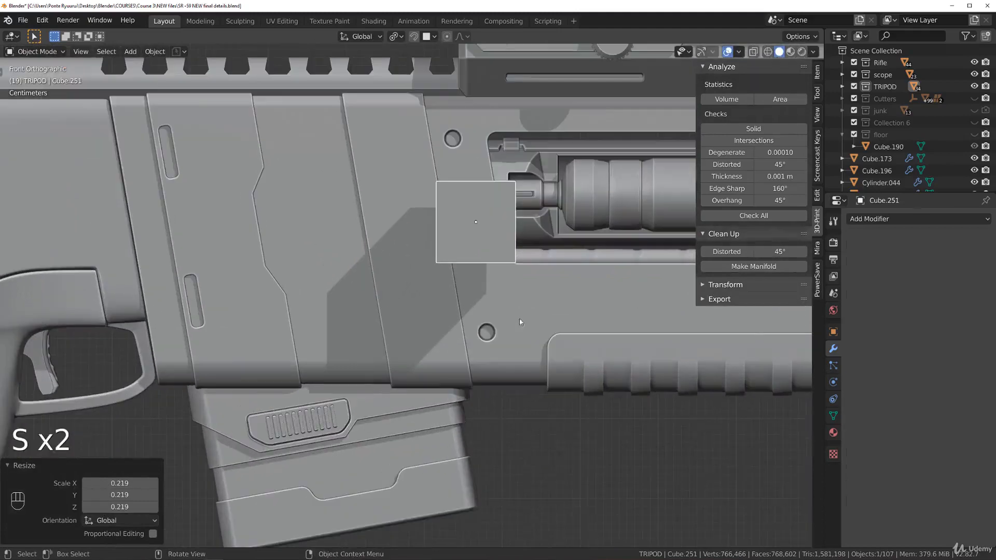
key(g)
click(304, 506)
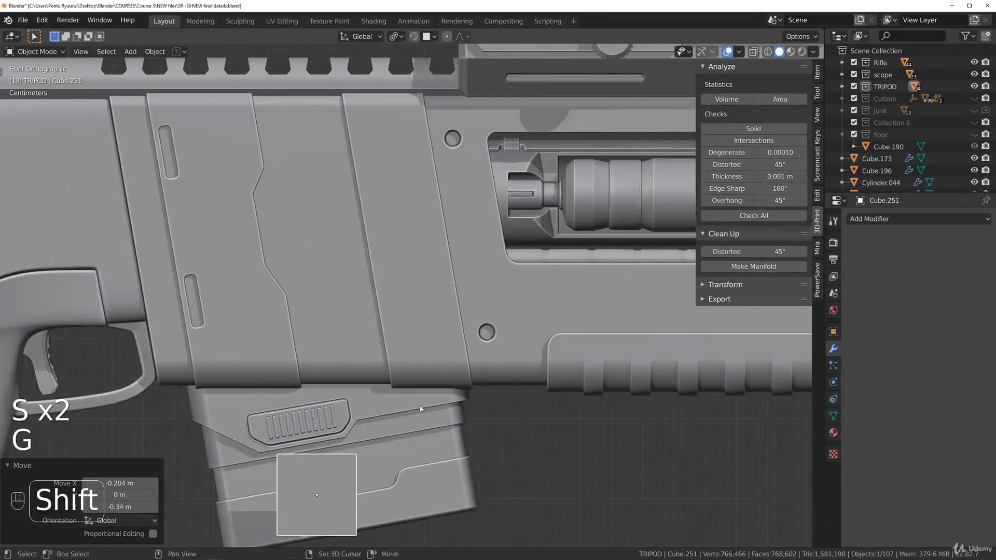
Rotate the cube -10° to match the magazine's tilt and scale it to 0.269 along its local Z axis
shift+middle_drag(422, 403, 422, 217)
scroll(402, 226, up, 2)
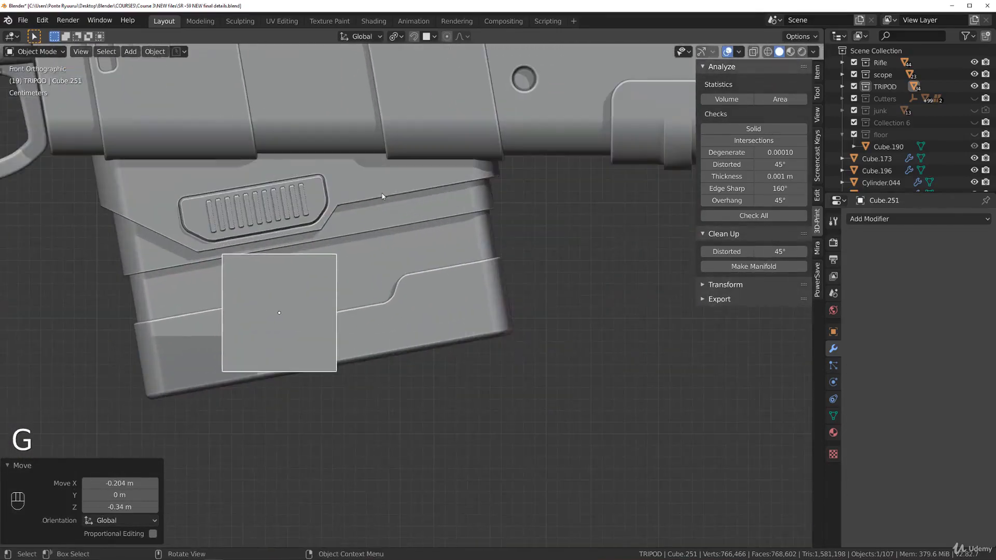
key(r)
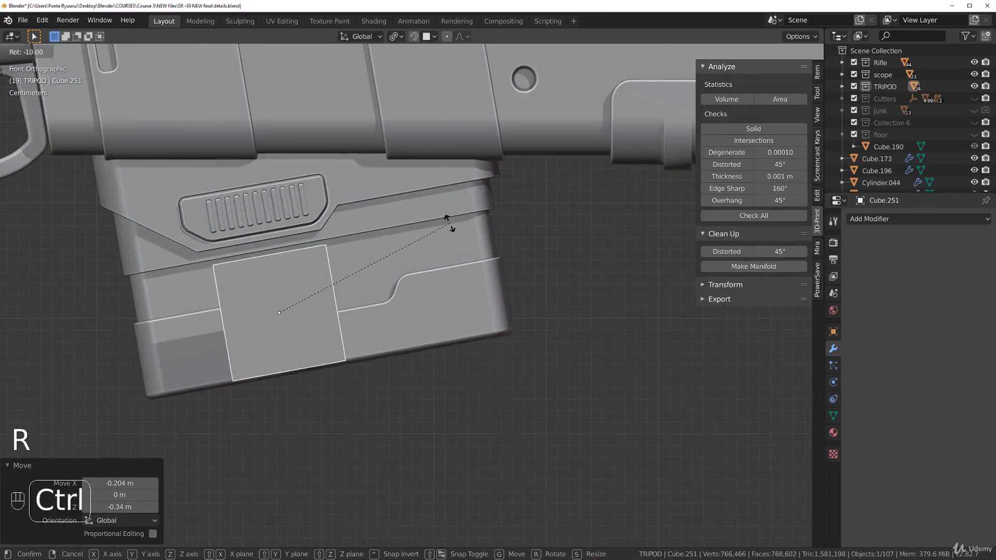
ctrl+click(450, 223)
shift+middle_drag(363, 310, 394, 311)
scroll(405, 310, up, 2)
key(s)
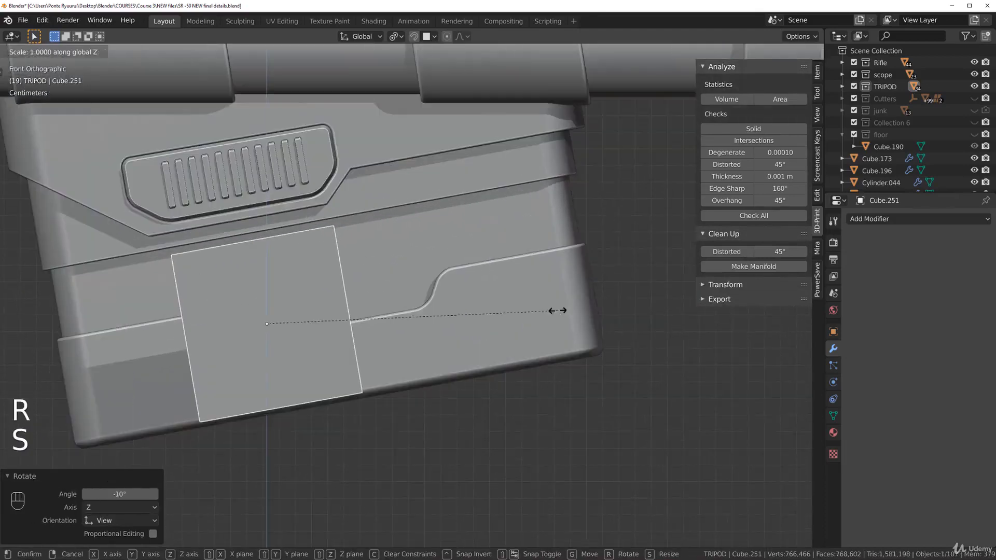
key(z)
click(391, 319)
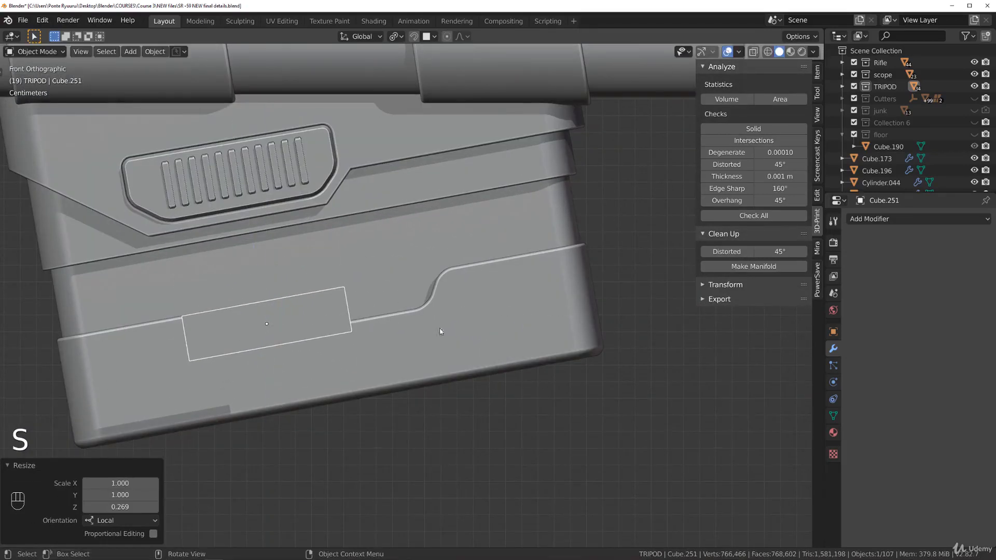
Scale the block uniformly to 0.693 and move it to the base cover's end nearest the trigger
key(s)
click(376, 319)
key(g)
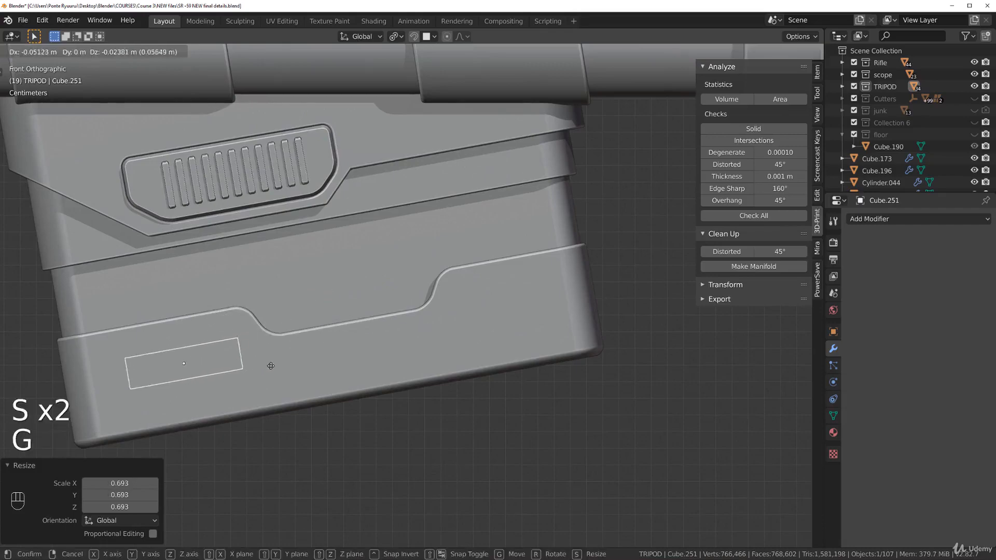
click(265, 367)
Scale the block by 1.686 along its local Z axis and move it 0.112 m along Y into the magazine's side
key(s)
key(z)
key(z)
click(383, 352)
middle_drag(383, 353, 320, 377)
scroll(320, 378, down, 3)
key(g)
key(y)
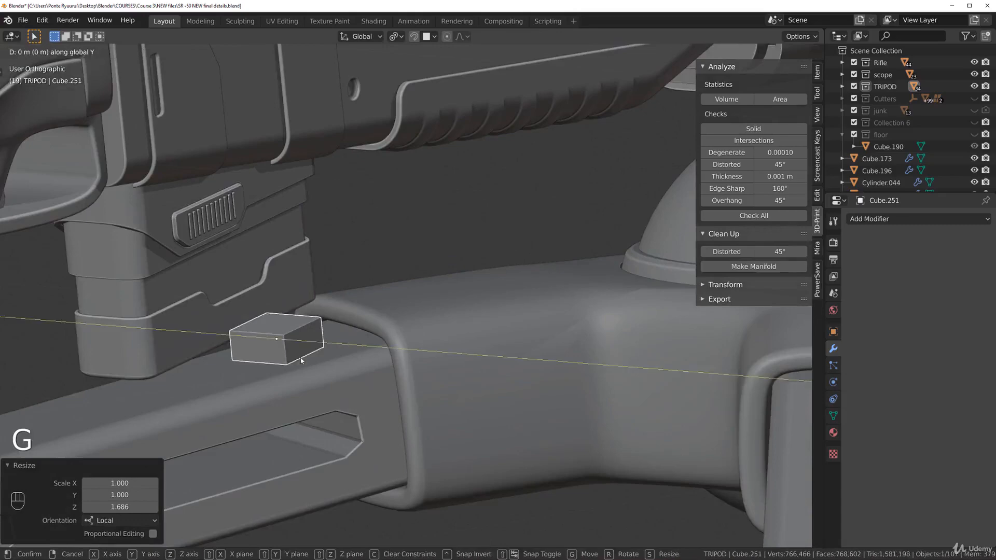
click(219, 349)
Apply the block's scale and select one of its depth-wise edges for editing
key(grave)
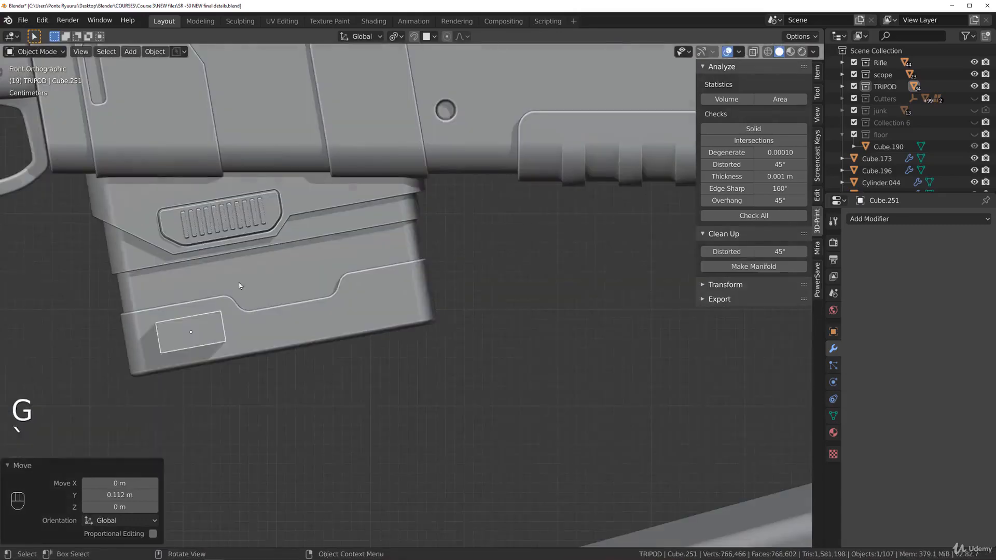
key(ctrl+a)
click(270, 296)
shift+middle_drag(377, 286, 519, 234)
scroll(497, 244, up, 2)
middle_drag(425, 306, 385, 264)
key(Tab)
click(363, 296)
click(364, 269)
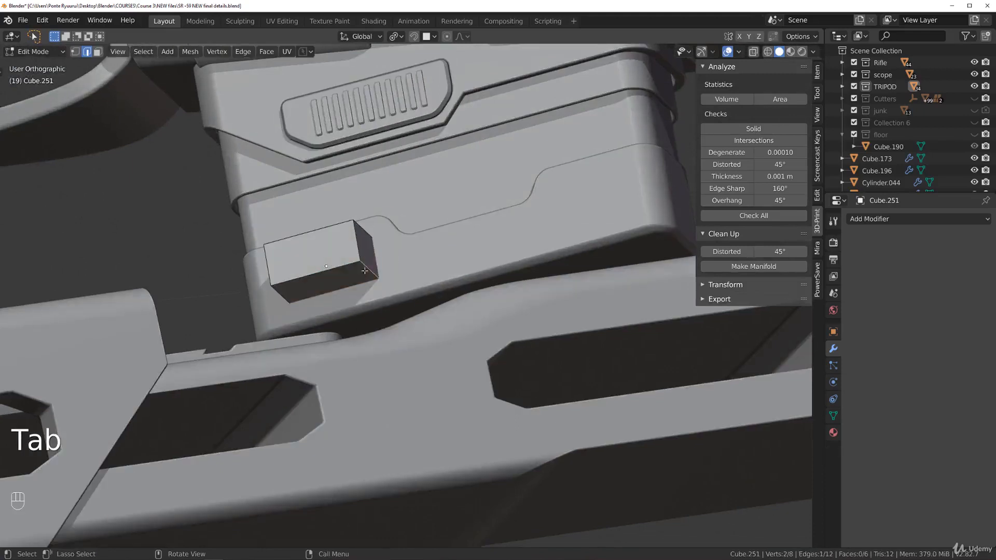
key(shift+g)
click(370, 273)
key(ctrl+z)
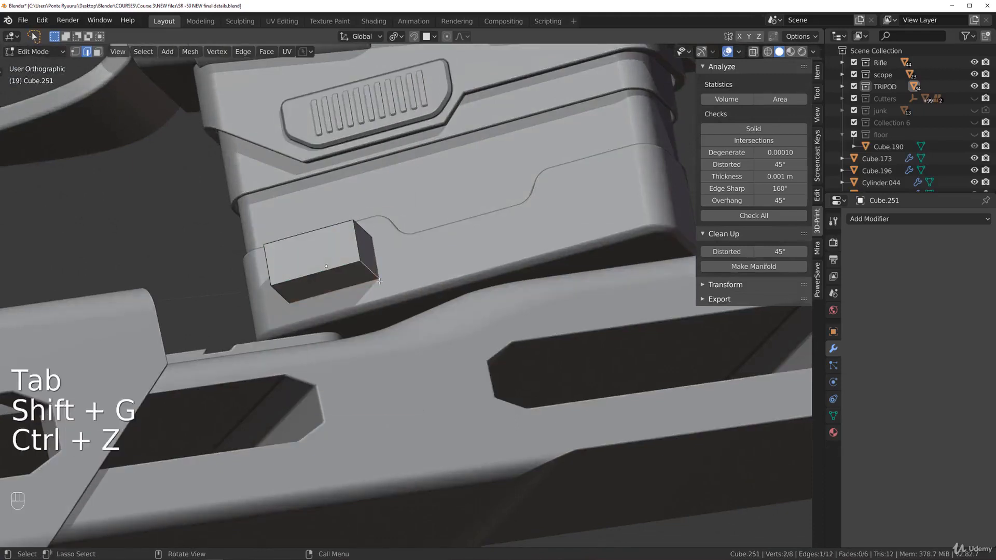
Select all edges with a similar direction and bevel them about 0.013 m with 14 segments to round the block's corners
key(shift+g)
click(379, 293)
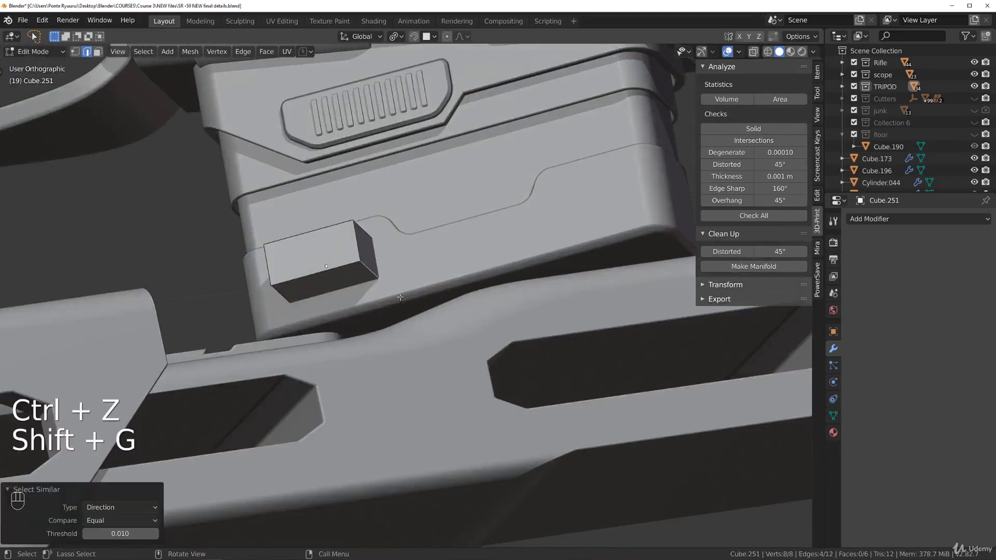
key(grave)
key(ctrl+b)
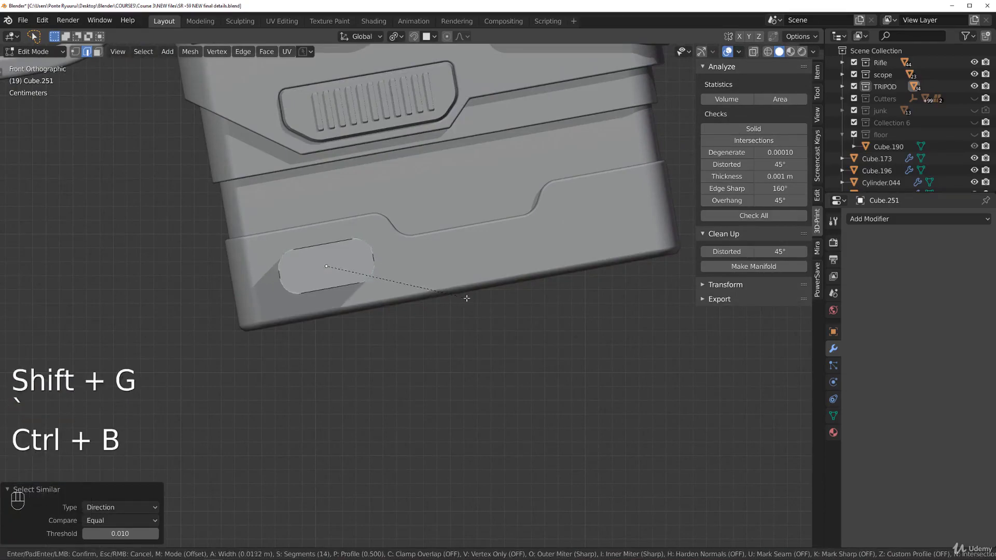
click(462, 296)
key(Tab)
Cut the rounded block out of the magazine's base cover with a Bool Tool difference
scroll(460, 290, down, 2)
middle_drag(438, 250, 482, 318)
scroll(454, 320, up, 1)
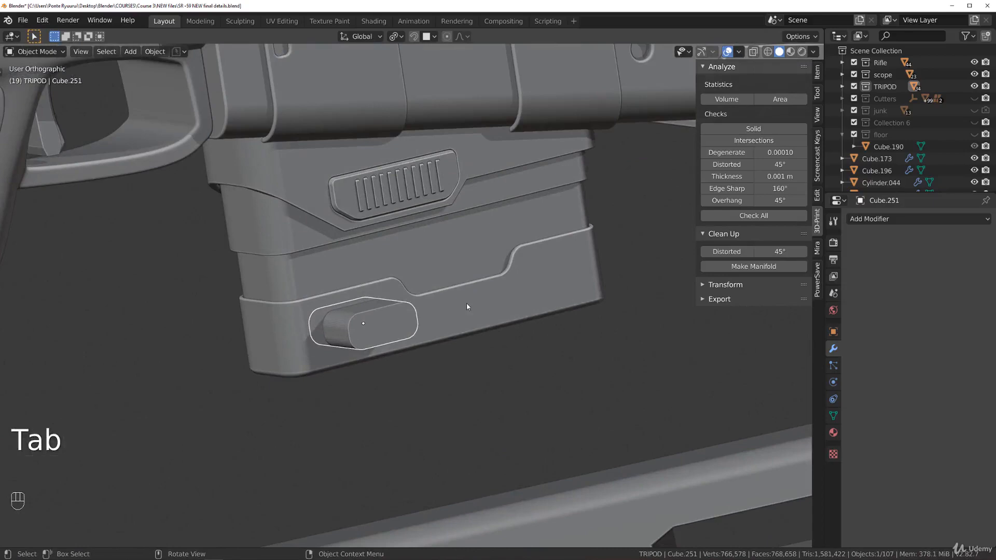
shift+click(466, 303)
key(ctrl+KP_Subtract)
scroll(421, 332, up, 3)
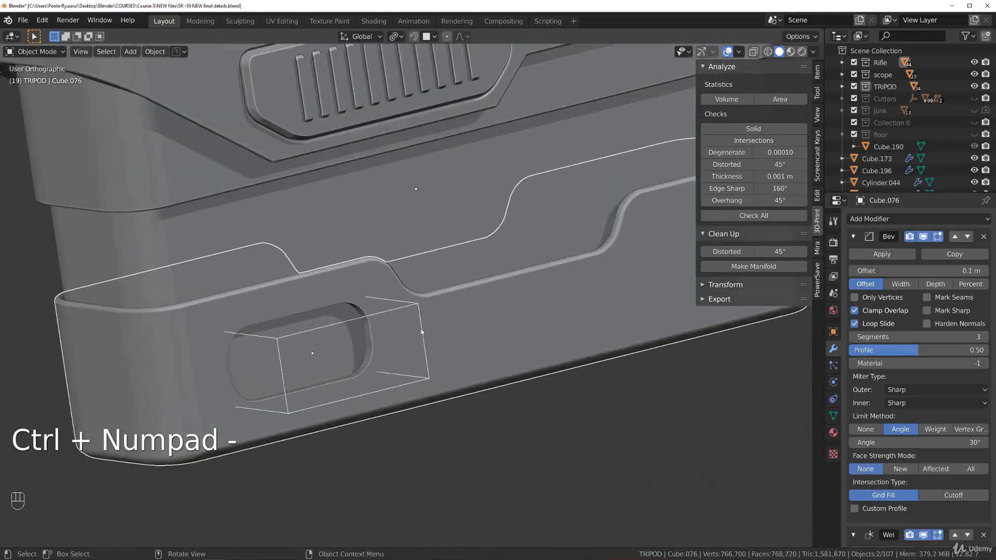
Enable Auto Smooth on the cutter block and shade it smooth
click(417, 312)
middle_drag(417, 307, 440, 309)
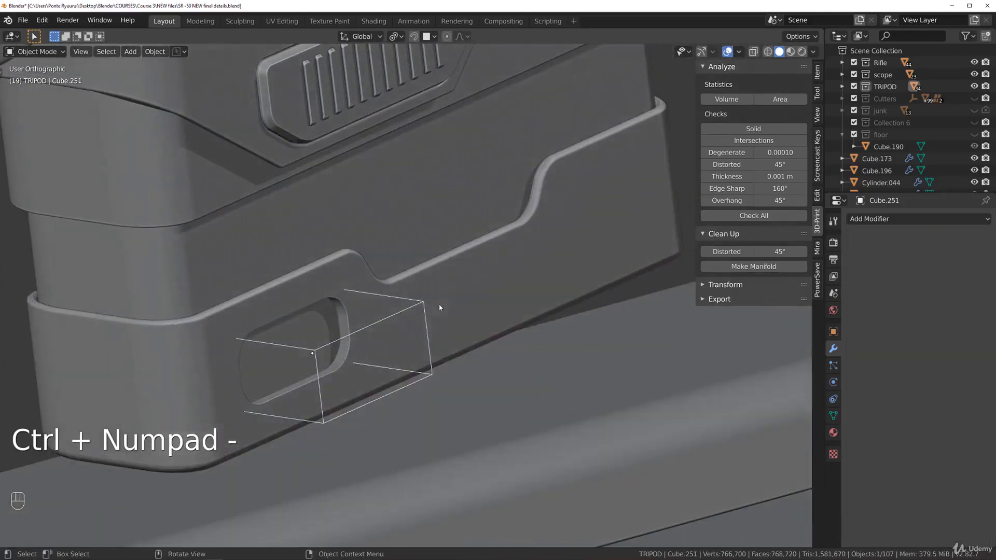
click(425, 321)
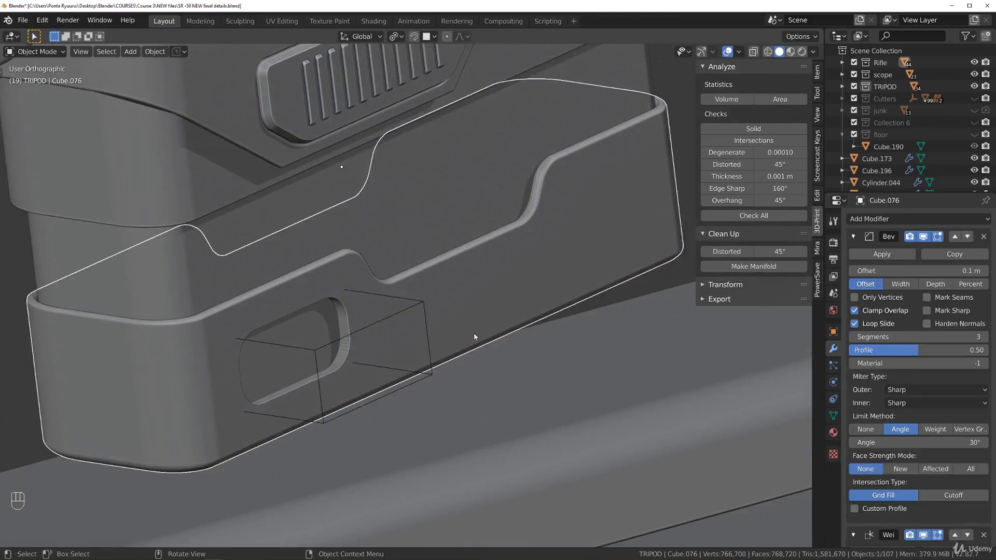
click(426, 311)
click(833, 415)
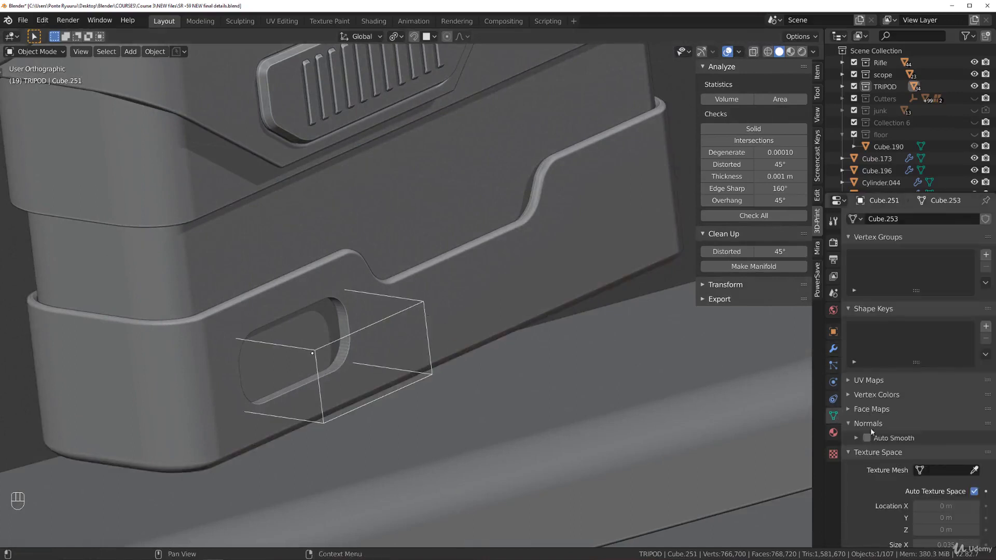
click(866, 438)
right_click(393, 317)
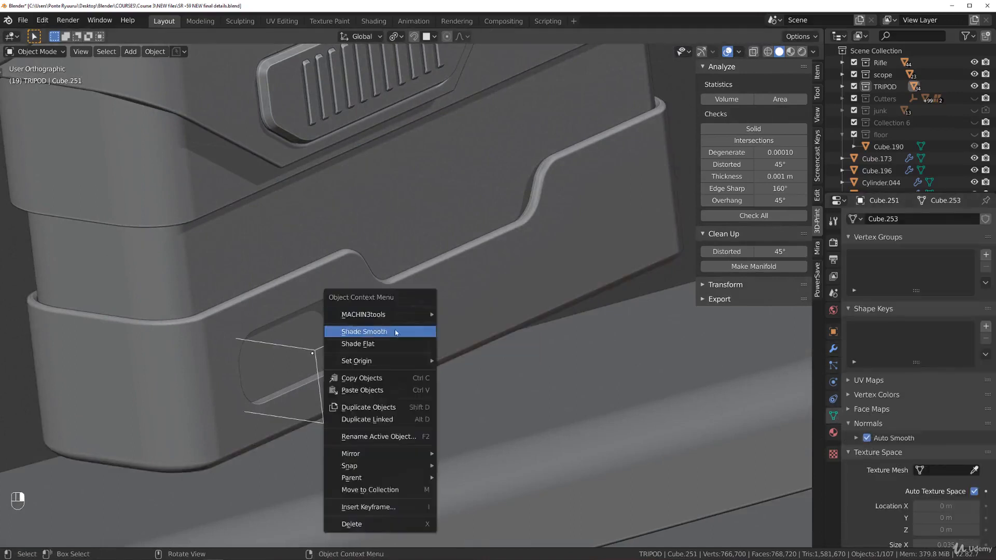
click(418, 328)
Move the cutter block -0.022 m along Y to make the recess in the base cover shallower
click(410, 308)
click(422, 311)
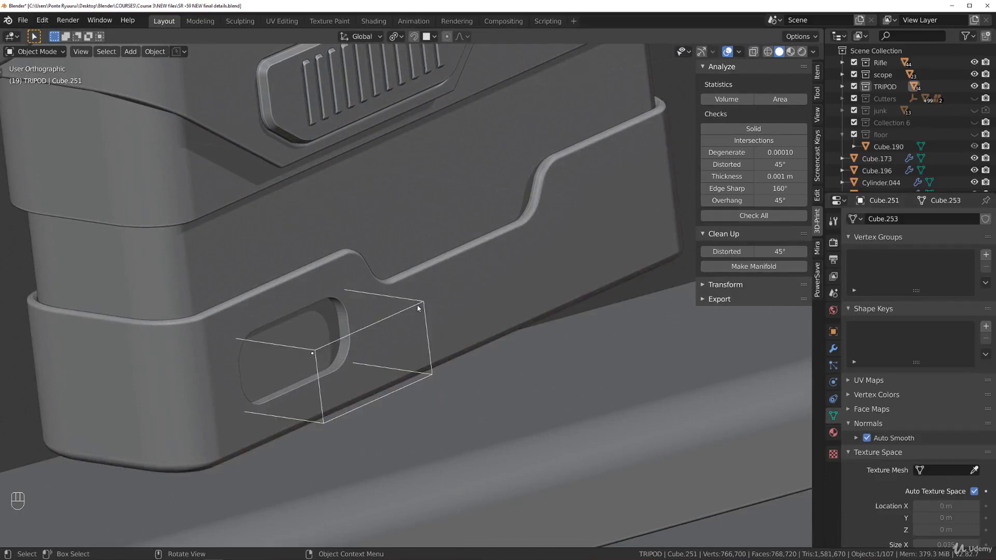
key(g)
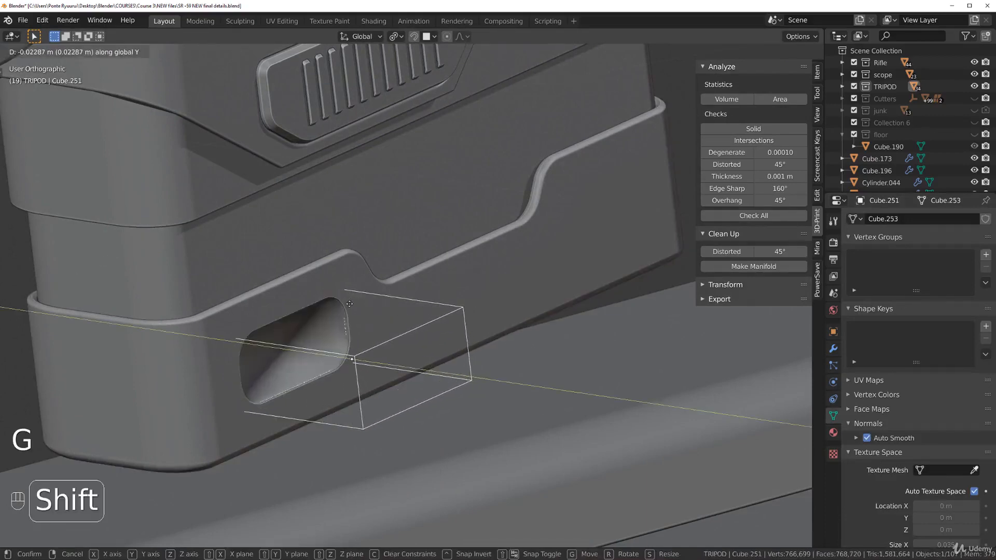
click(347, 305)
Duplicate the cutter's mesh within the same object and move the copy 0.203 m along local X to the base cover's other end
scroll(433, 313, down, 3)
key(grave)
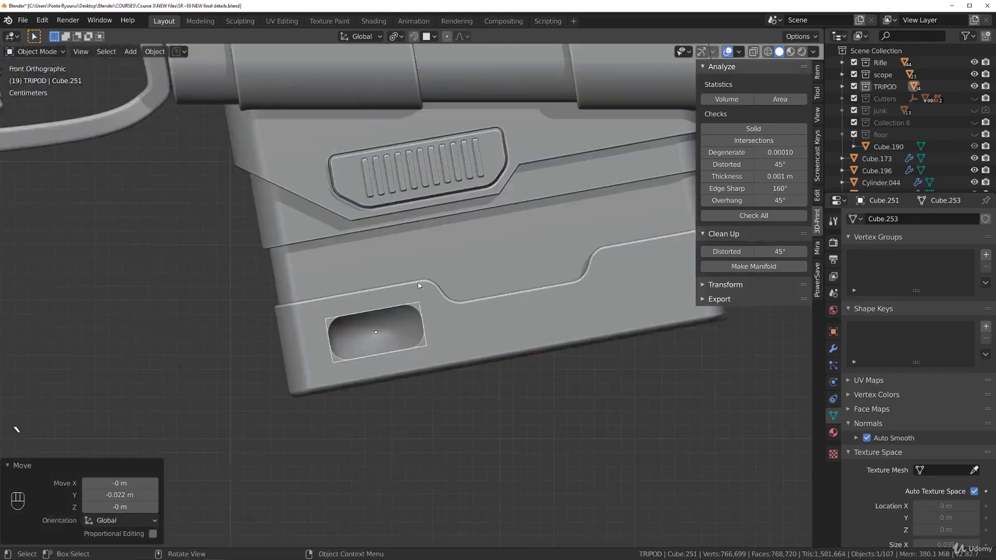
shift+middle_drag(461, 296, 333, 276)
key(Tab)
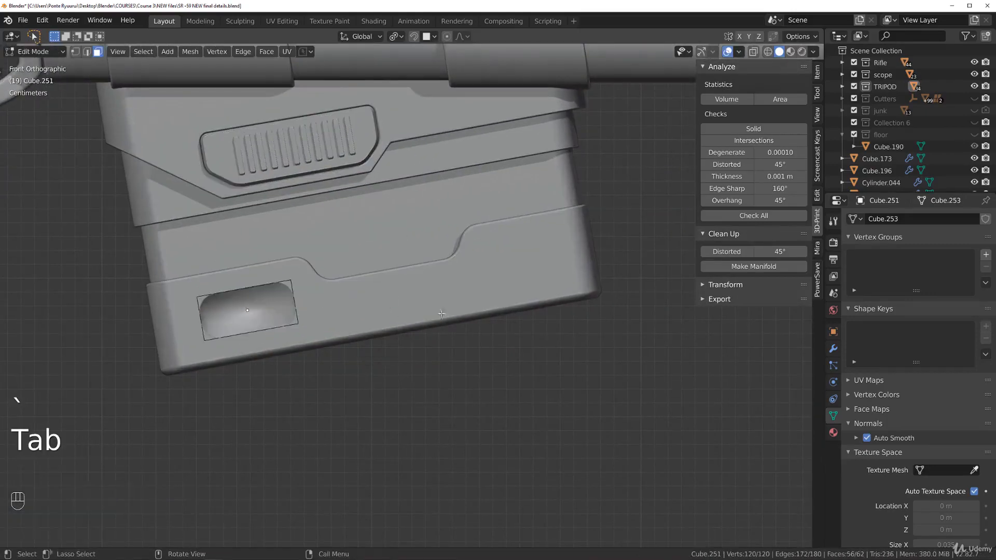
key(a)
key(shift+d)
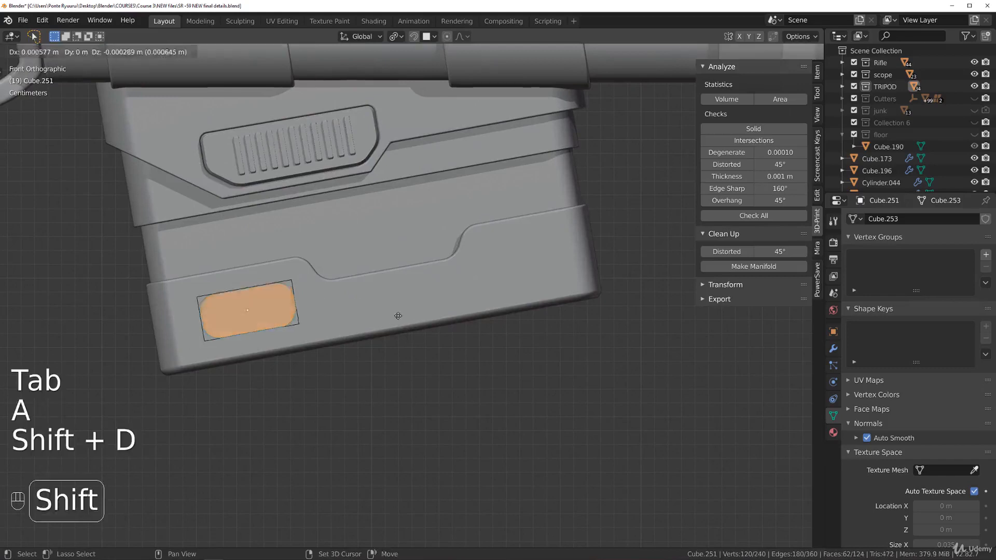
click(666, 262)
Scale the duplicated cutter to about 0.82 in its local X and Z, keeping its local Y depth
key(s)
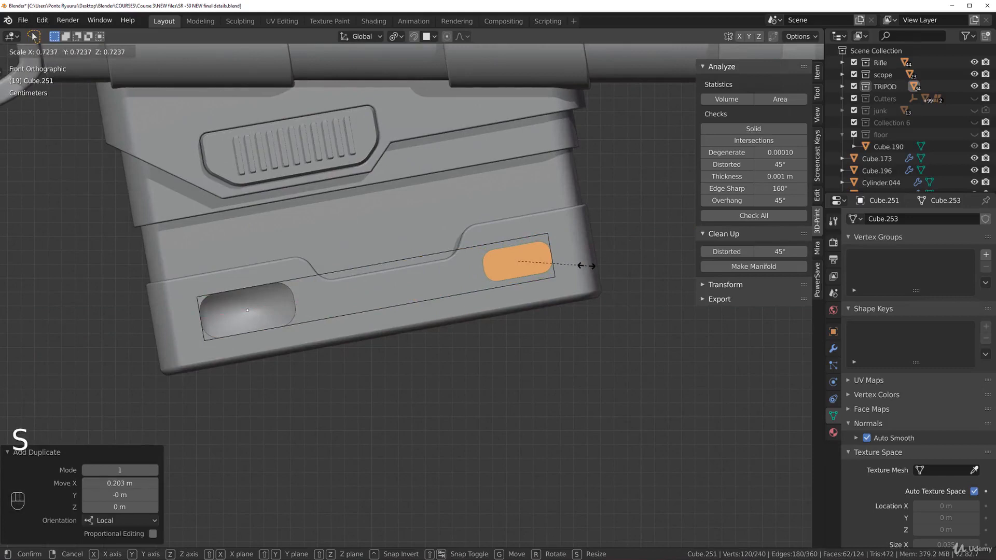
key(shift+y)
key(shift+y)
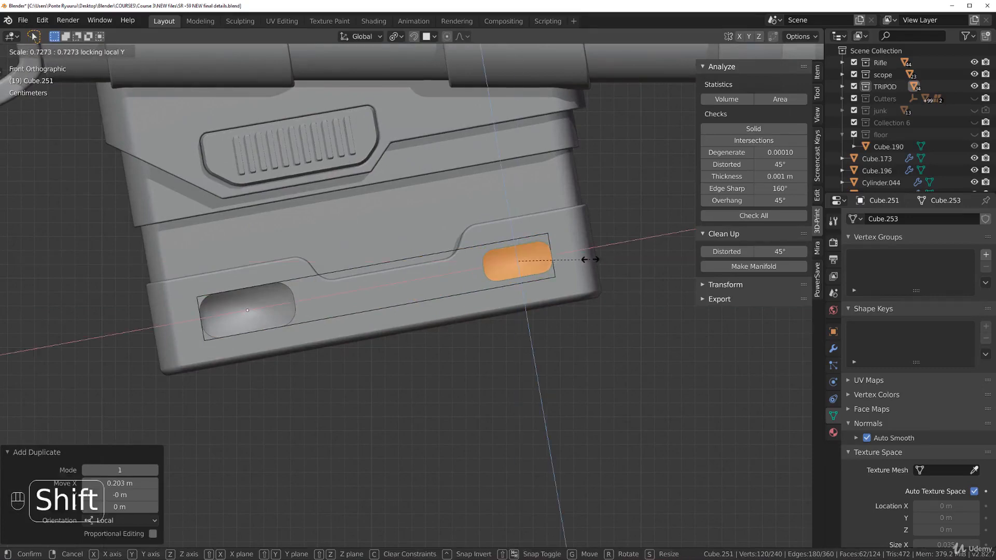
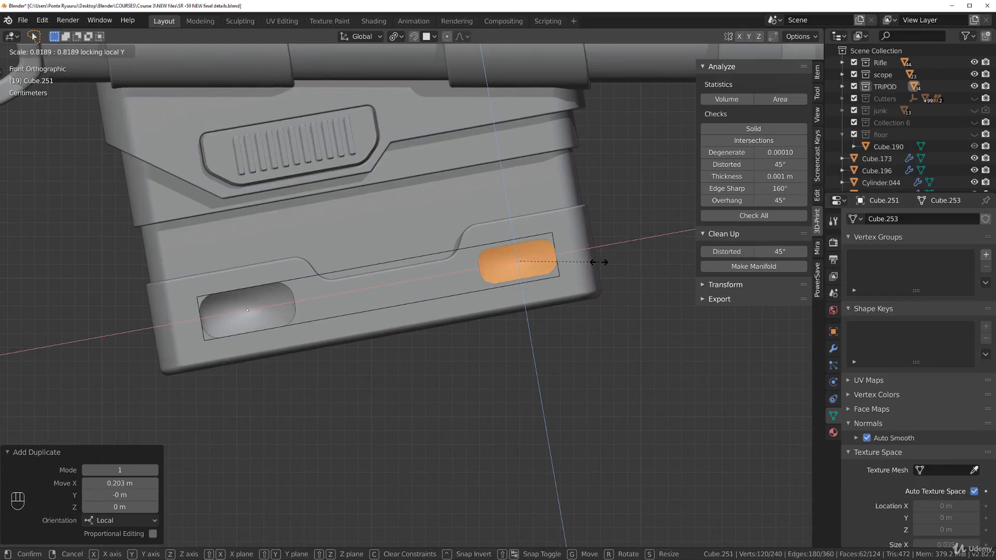
click(601, 263)
key(Tab)
Move the base cover's Boolean difference modifier above its Bevel and Weighted Normal modifiers and apply it
scroll(493, 263, down, 3)
mouse_move(493, 263)
middle_down()
mouse_move(496, 273)
mouse_move(480, 275)
middle_up()
scroll(452, 276, up, 3)
click(481, 284)
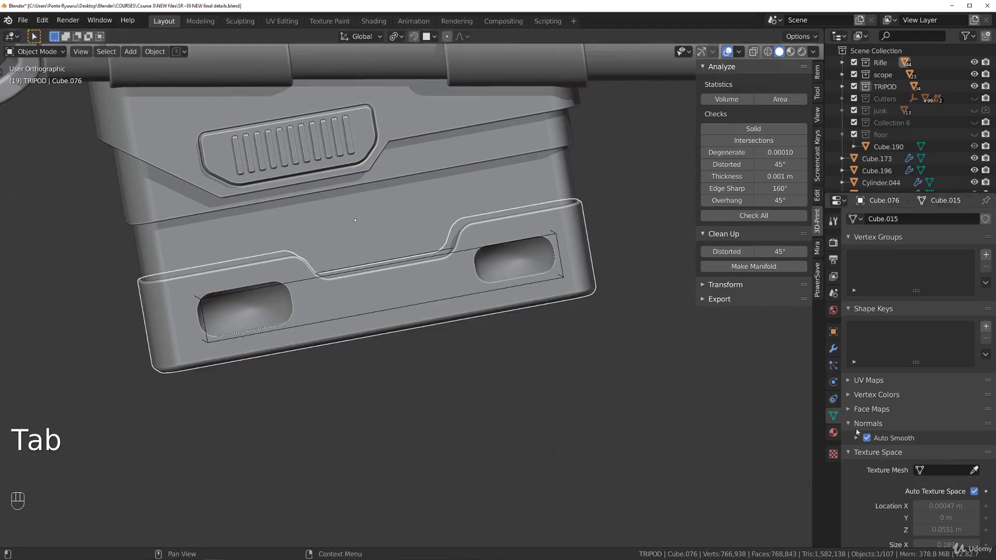
click(833, 349)
scroll(859, 258, up, 5)
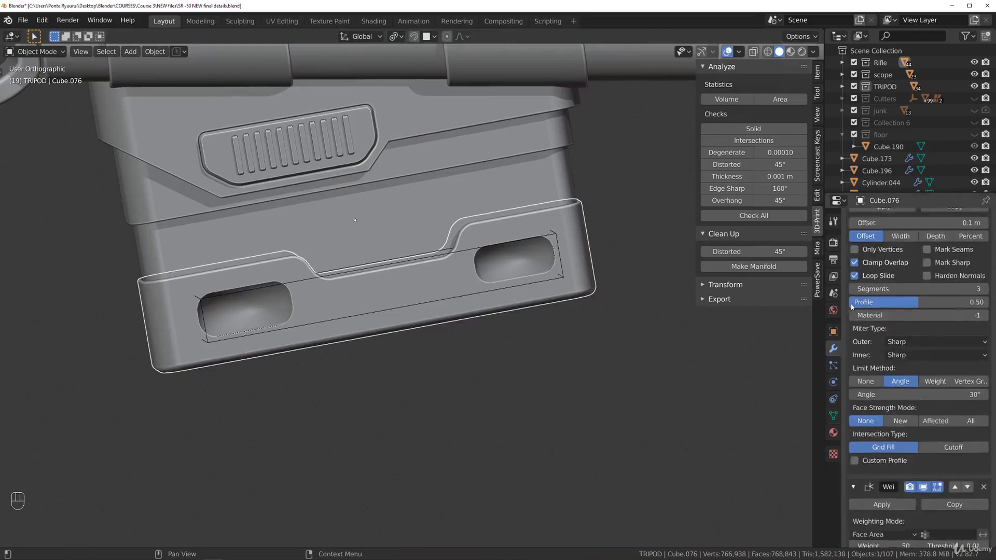
click(853, 237)
click(861, 255)
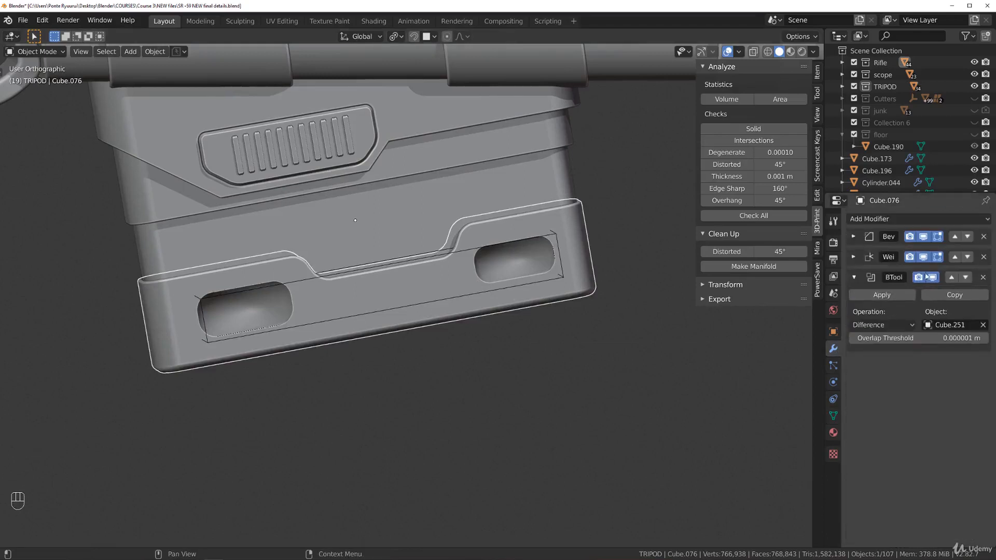
click(950, 277)
click(951, 257)
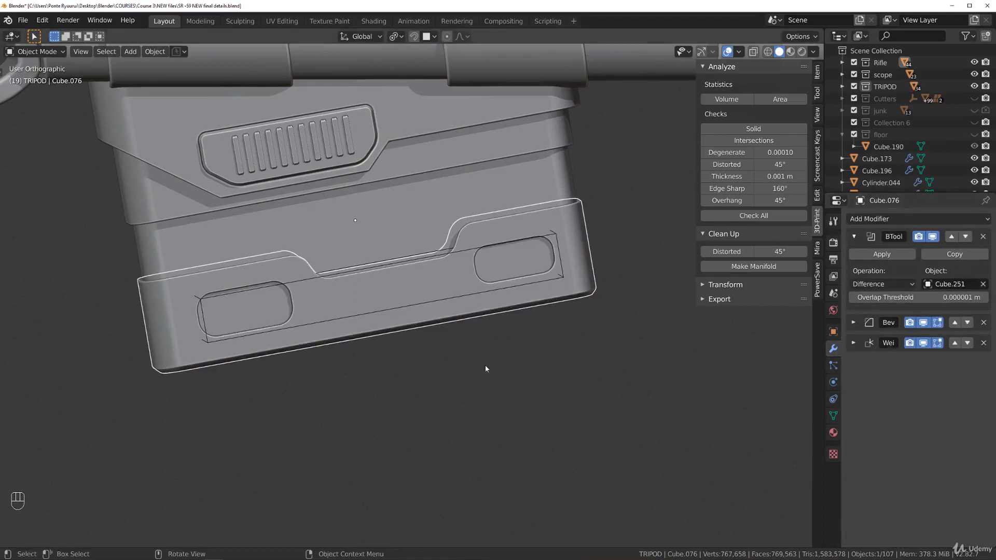
click(881, 254)
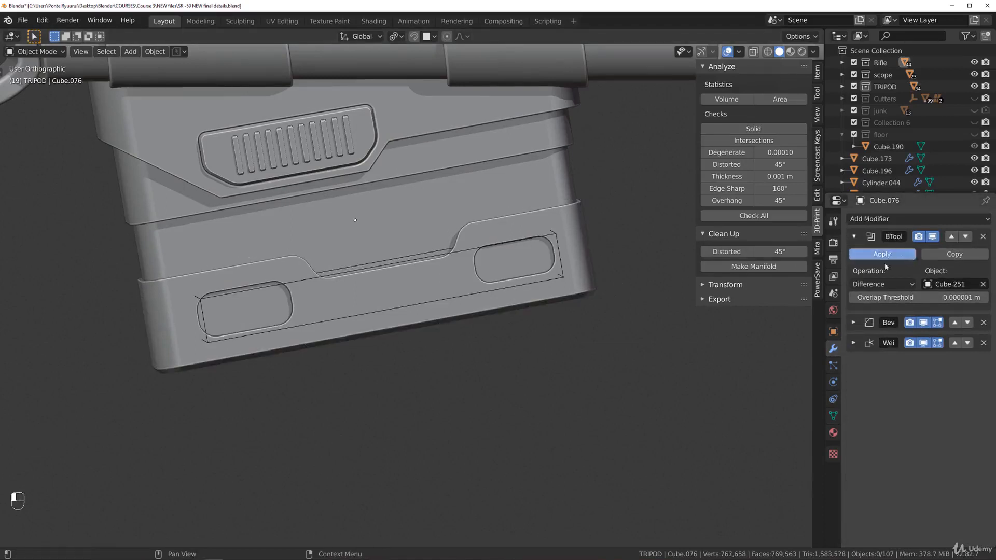
Taper the base cover's two recesses by scaling their floor faces to 0.82, then rescaling them by 1.073
key(Tab)
click(526, 263)
shift+click(243, 309)
scroll(407, 295, up, 2)
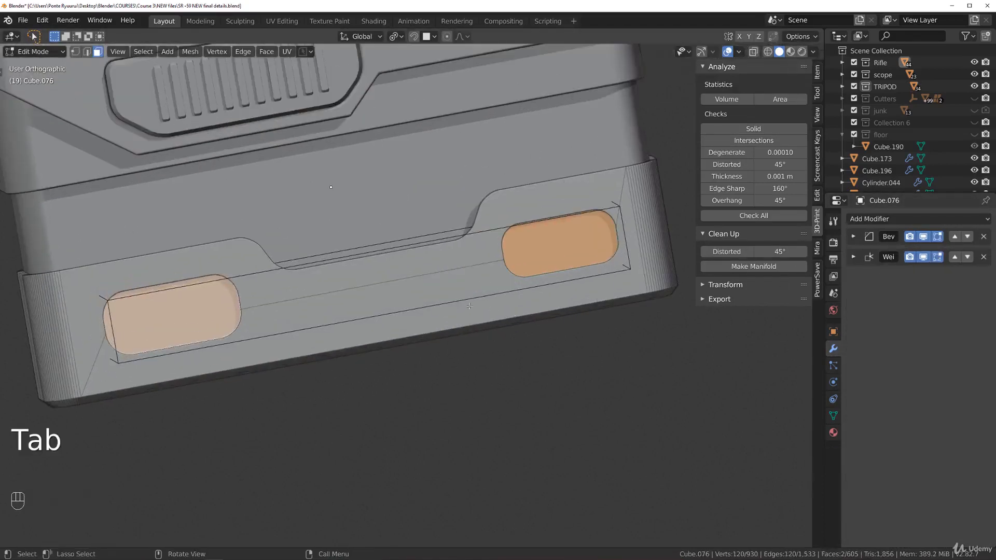
key(s)
click(529, 318)
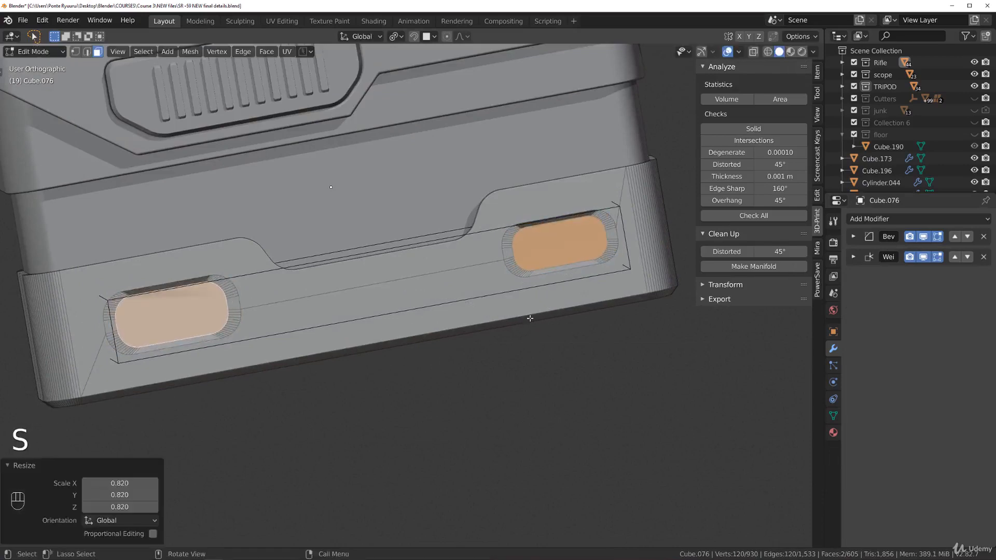
key(s)
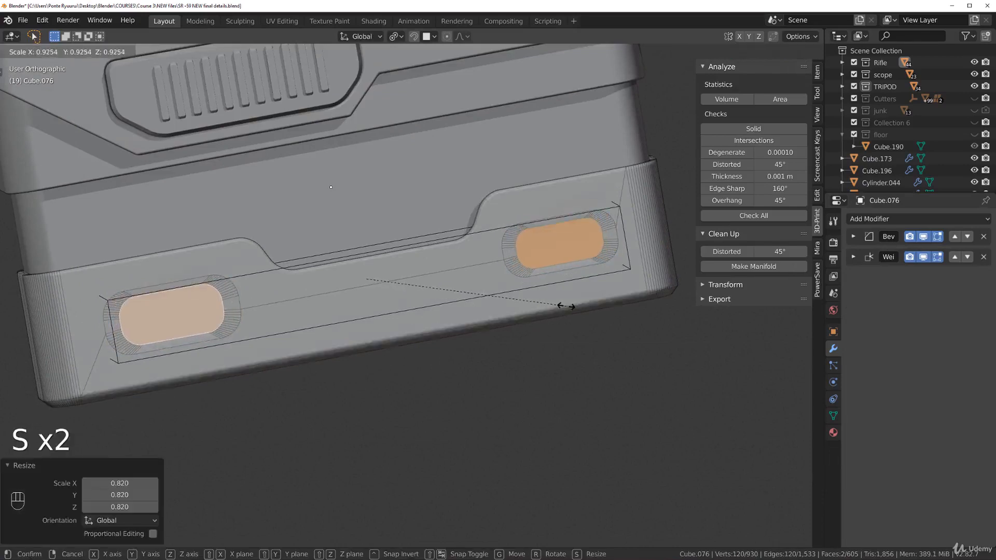
click(599, 315)
key(Tab)
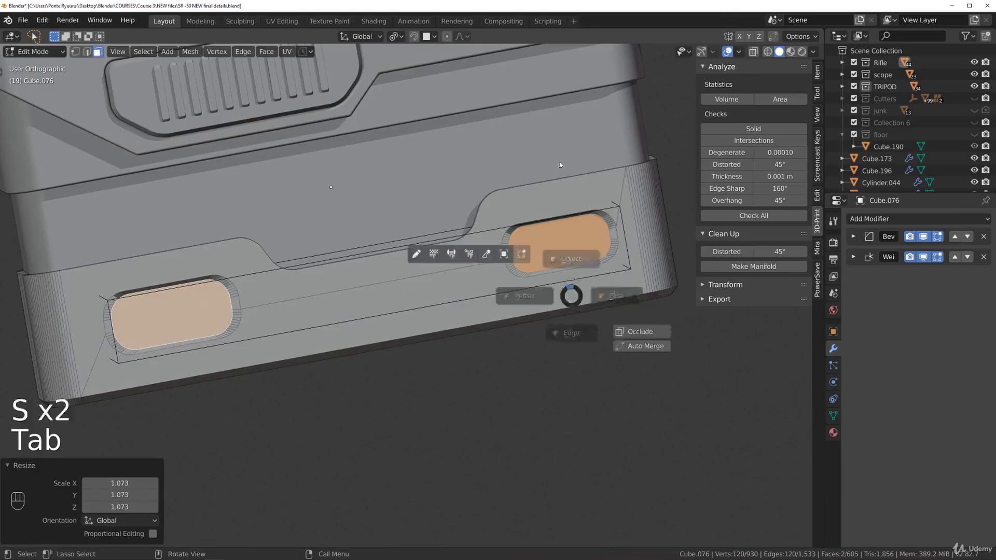
scroll(477, 327, up, 2)
middle_drag(435, 295, 466, 293)
shift+middle_drag(465, 293, 438, 290)
scroll(493, 281, down, 4)
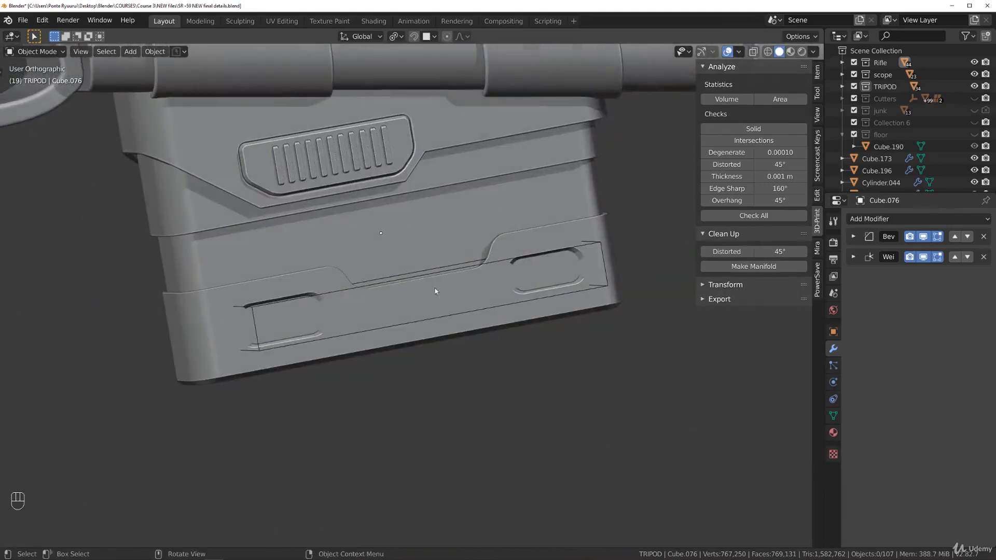
Isolate the base cover in local view with perspective on and set its Bevel limit method to Weight
click(400, 304)
key(slash)
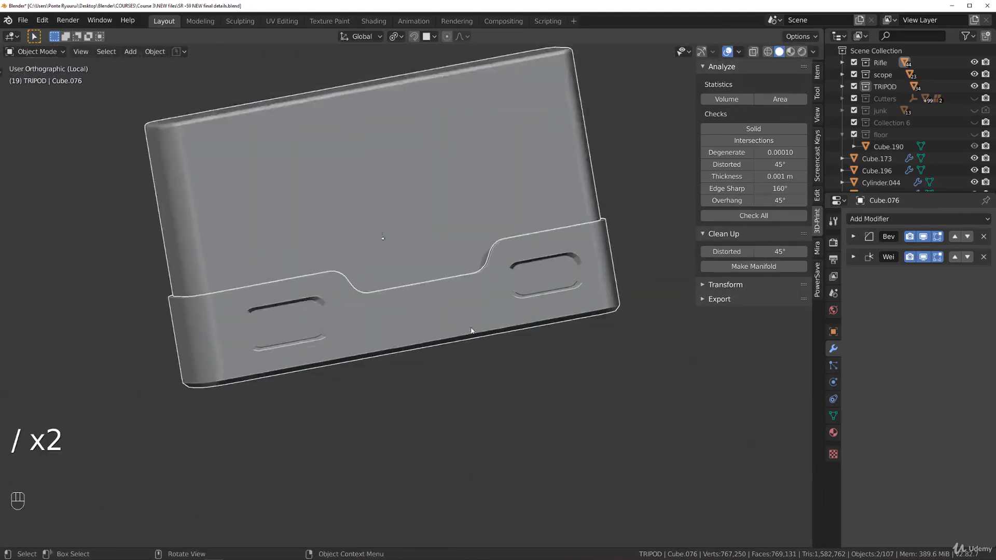
key(KP_5)
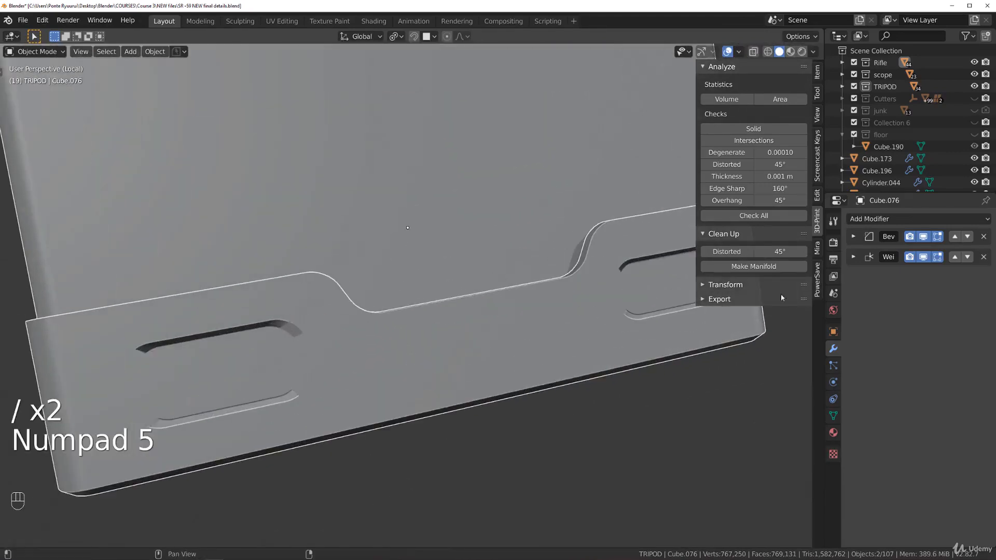
click(853, 236)
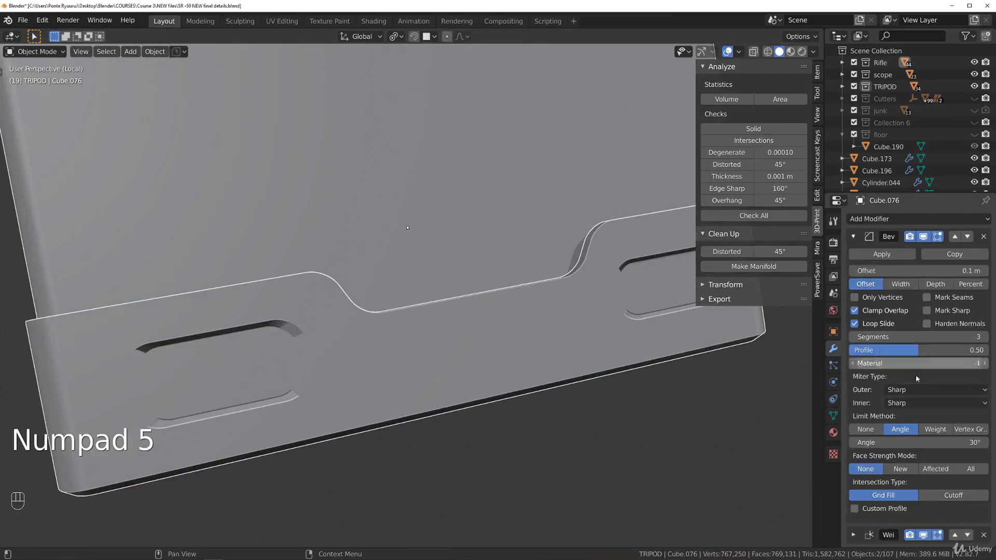
click(933, 429)
Select the edge loops around the rims and floors of both recesses in the base cover
key(Tab)
scroll(299, 291, down, 5)
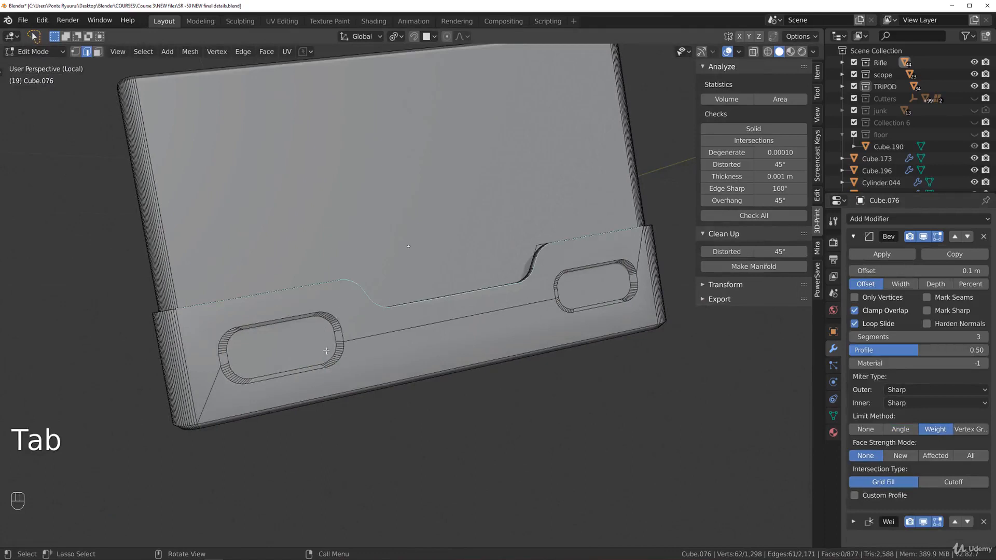
alt+shift+click(302, 305)
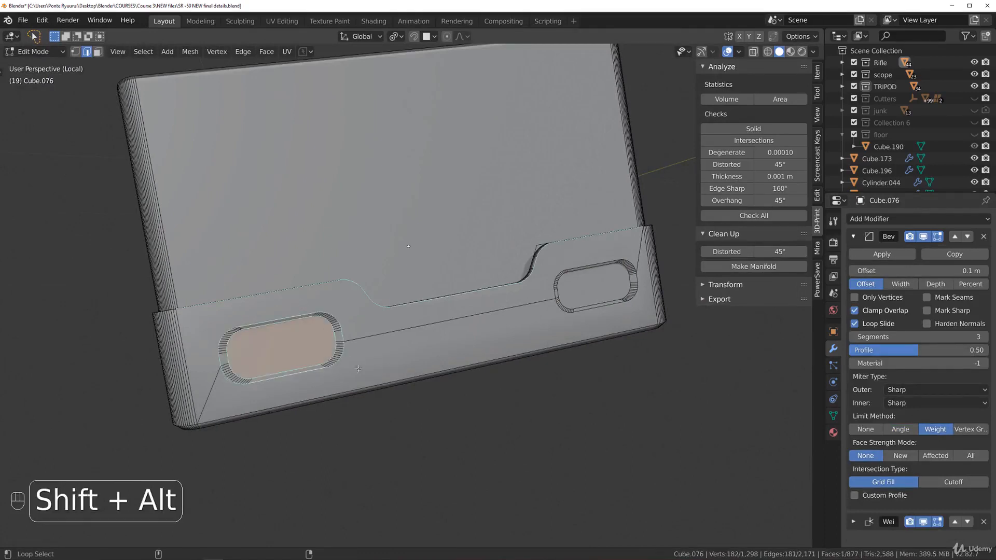
key(ctrl+z)
key(ctrl+z)
key(ctrl+z)
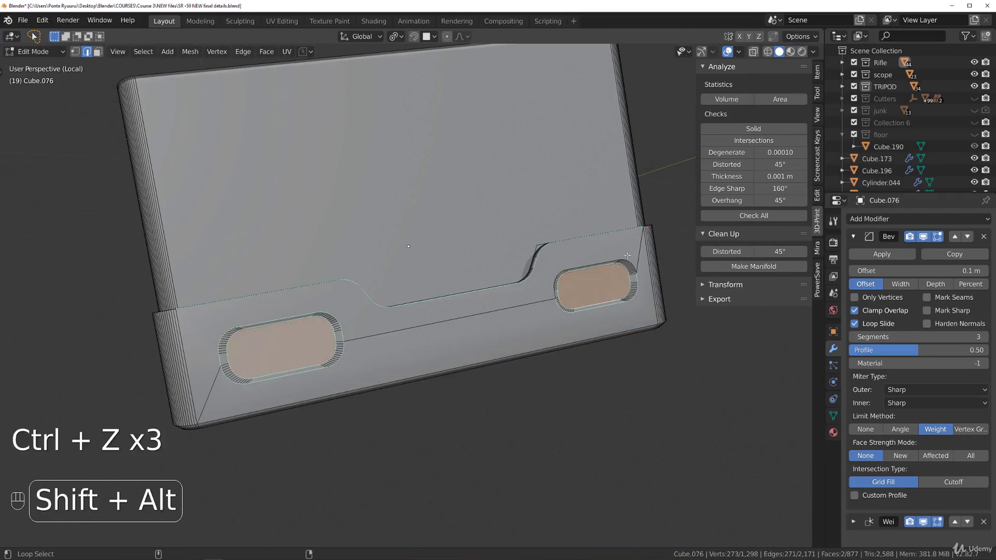
alt+shift+click(585, 344)
Add the base cover's upper and lower outline loops to the edge selection and set the Edge Bevel Weight to 1
middle_drag(585, 343, 493, 357)
alt+shift+click(395, 325)
alt+shift+click(351, 344)
alt+shift+click(336, 353)
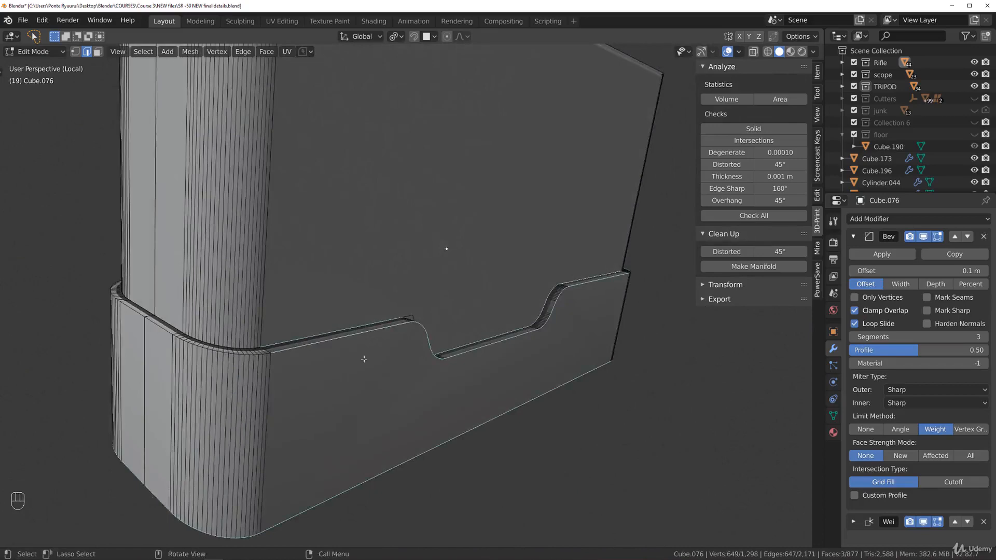
middle_drag(336, 353, 447, 406)
alt+shift+click(453, 406)
scroll(449, 391, down, 5)
middle_drag(363, 358, 451, 315)
right_click(446, 311)
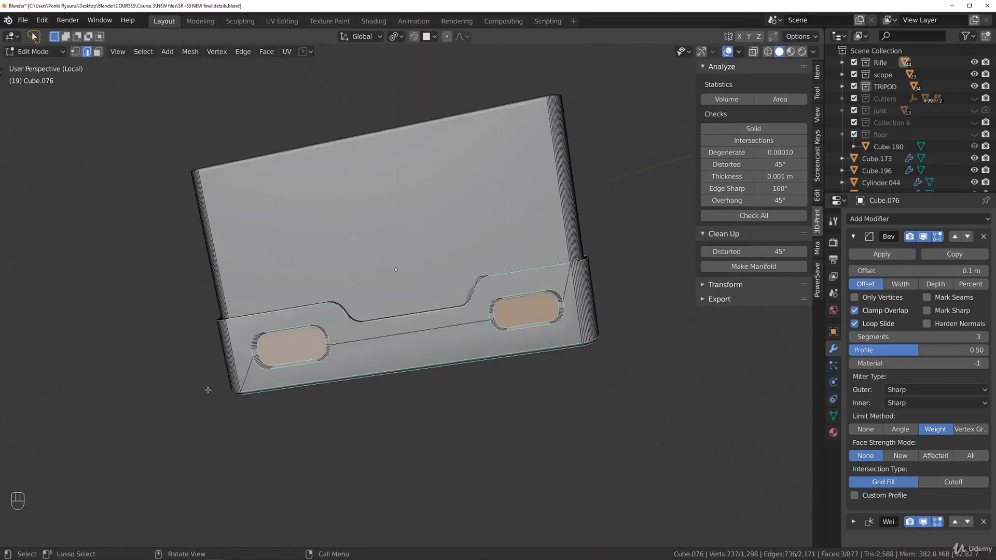
scroll(332, 311, up, 5)
shift+middle_drag(539, 311, 344, 274)
scroll(342, 264, up, 2)
scroll(331, 290, down, 2)
shift+middle_drag(98, 308, 358, 315)
right_click(356, 316)
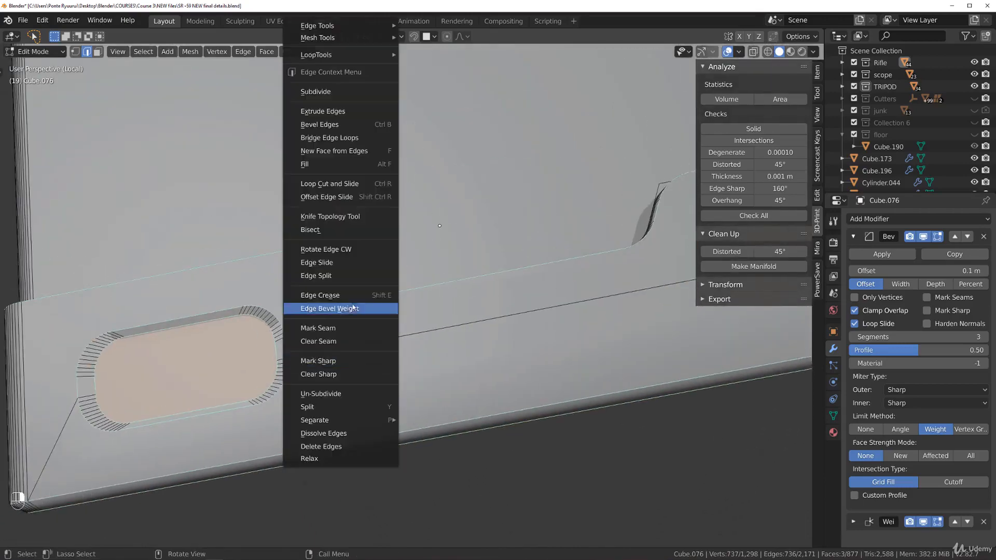
click(361, 311)
click(608, 299)
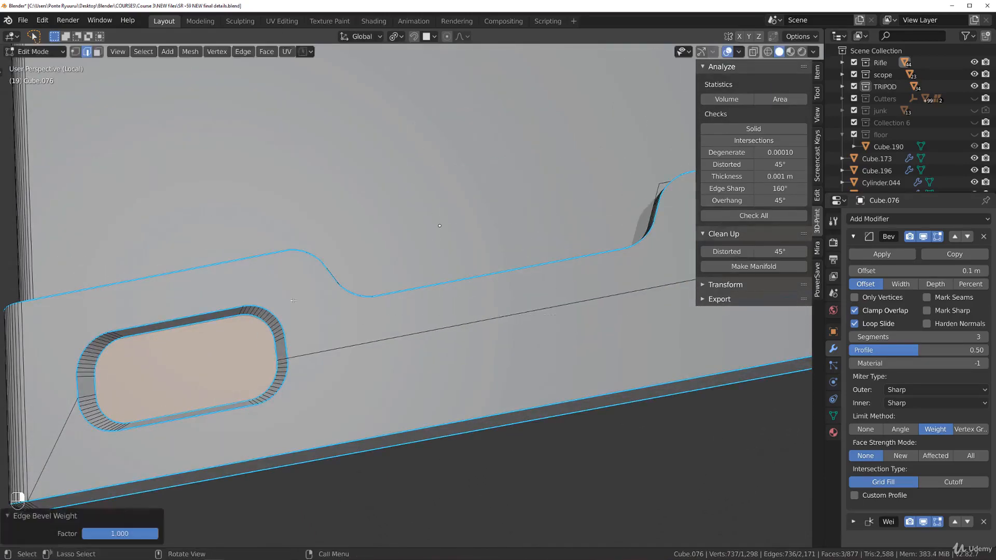
key(Tab)
Turn off Clamp Overlap on the base cover's Bevel modifier and set its offset to 0.001 m
scroll(304, 145, down, 5)
middle_drag(278, 220, 456, 345)
scroll(427, 310, up, 3)
scroll(390, 315, down, 5)
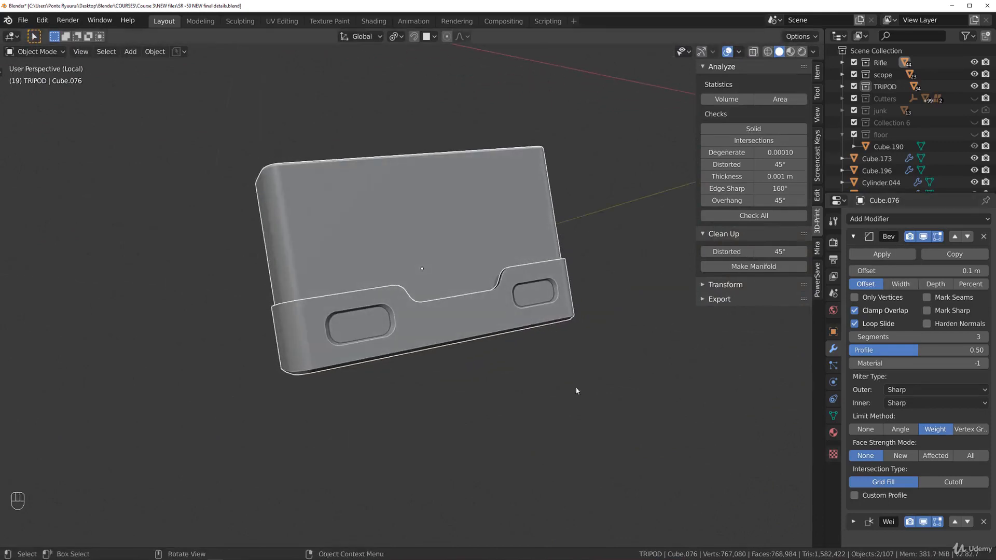
shift+middle_drag(462, 394, 416, 385)
scroll(415, 385, up, 5)
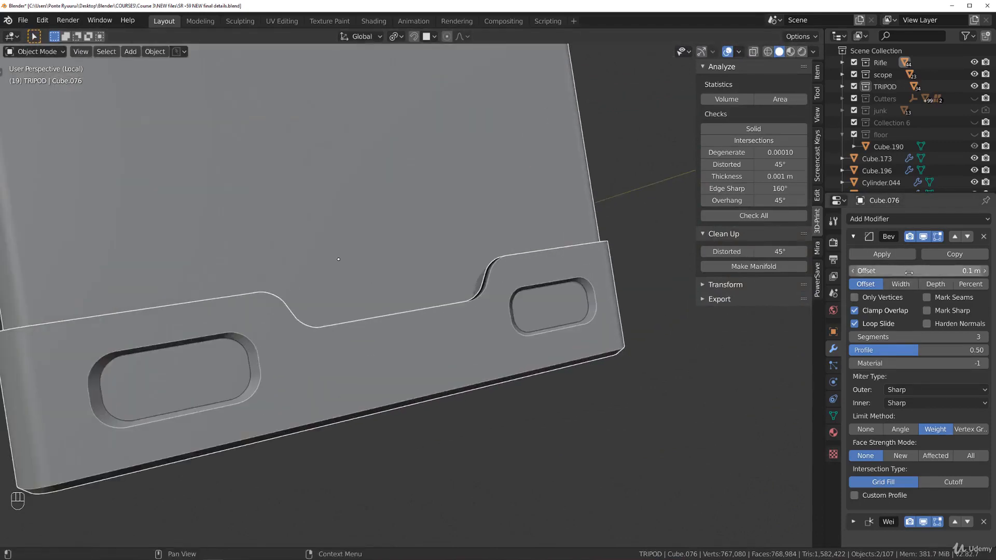
click(866, 311)
drag(896, 272, 887, 271)
scroll(656, 349, down, 3)
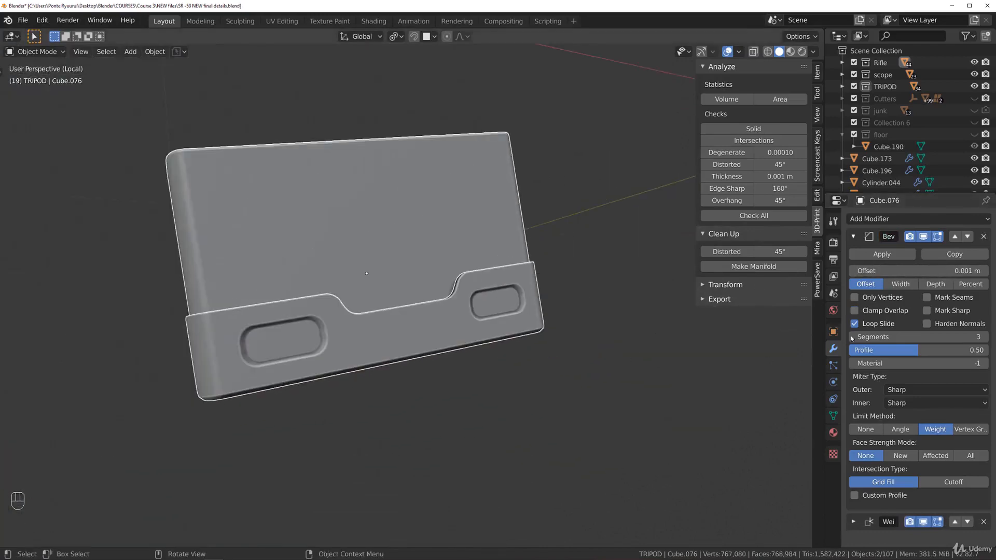
click(853, 237)
Add a Mirror modifier first in the base cover's stack, mirroring only Y with Y Bisect and Flip enabled, and exit local view
click(879, 220)
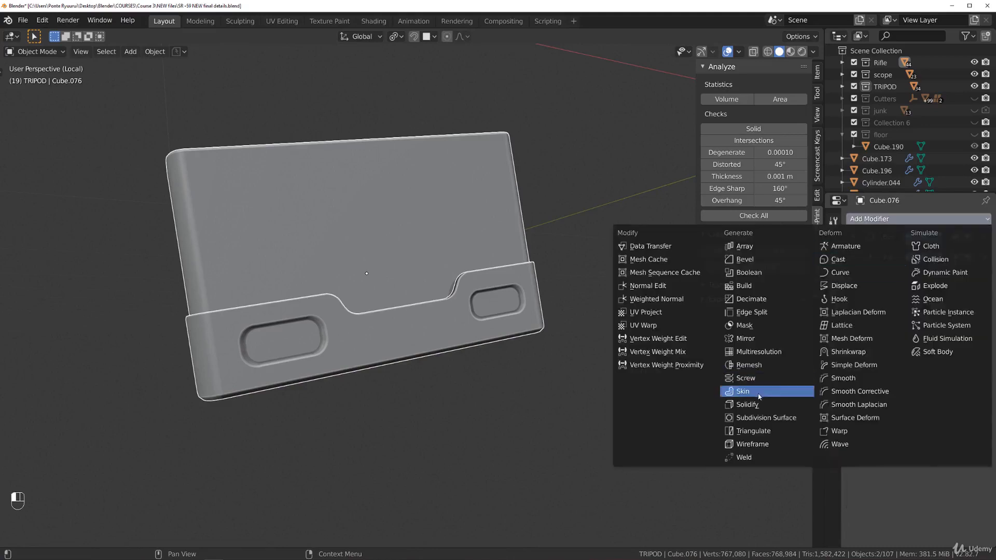
click(749, 338)
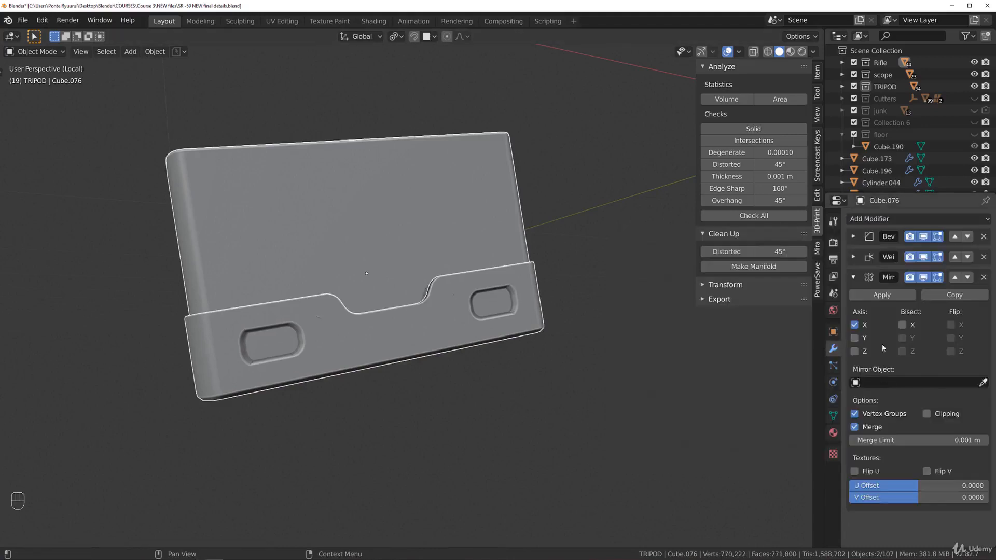
click(954, 280)
click(955, 257)
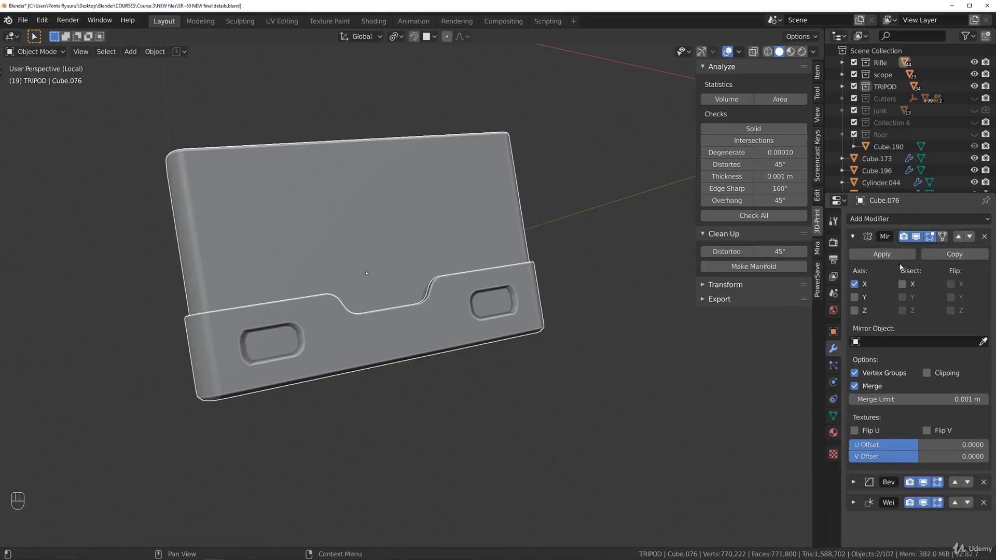
click(854, 284)
click(854, 297)
click(901, 297)
click(950, 297)
key(slash)
scroll(424, 342, down, 4)
mouse_move(423, 342)
middle_down()
mouse_move(537, 322)
mouse_move(423, 329)
middle_up()
scroll(422, 329, up, 1)
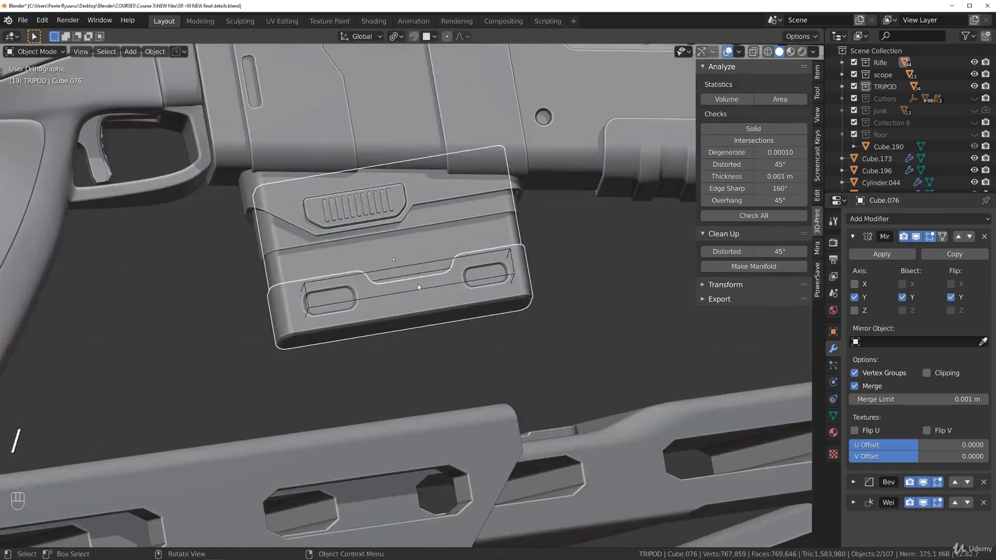
Switch to the front view and move the recess cutter object to the Cutters collection
key(grave)
key(grave)
click(487, 309)
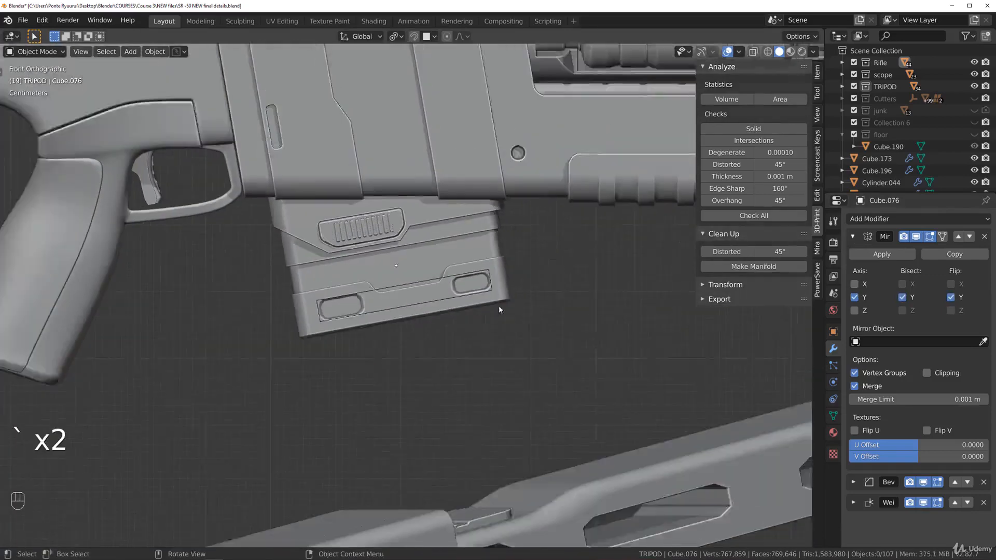
scroll(497, 309, down, 3)
click(443, 288)
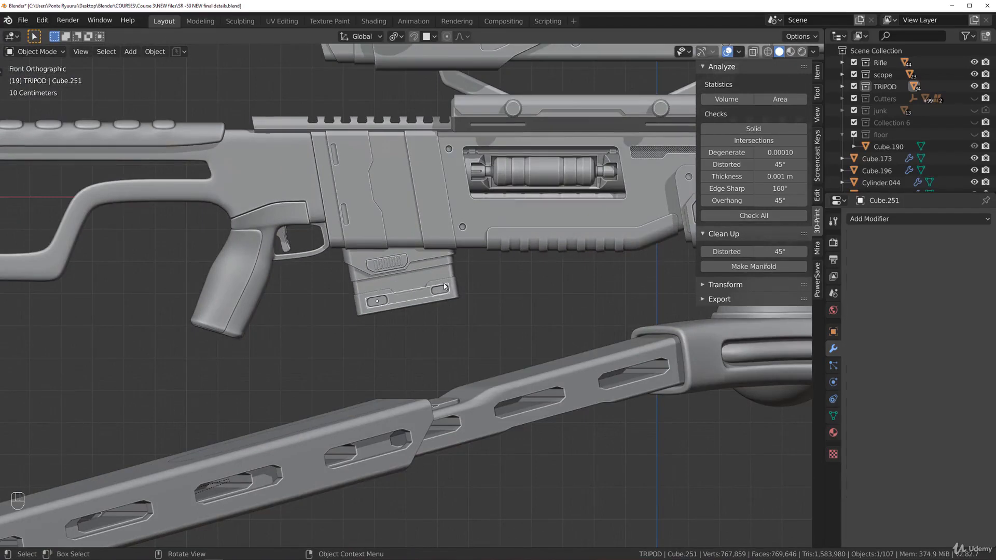
key(m)
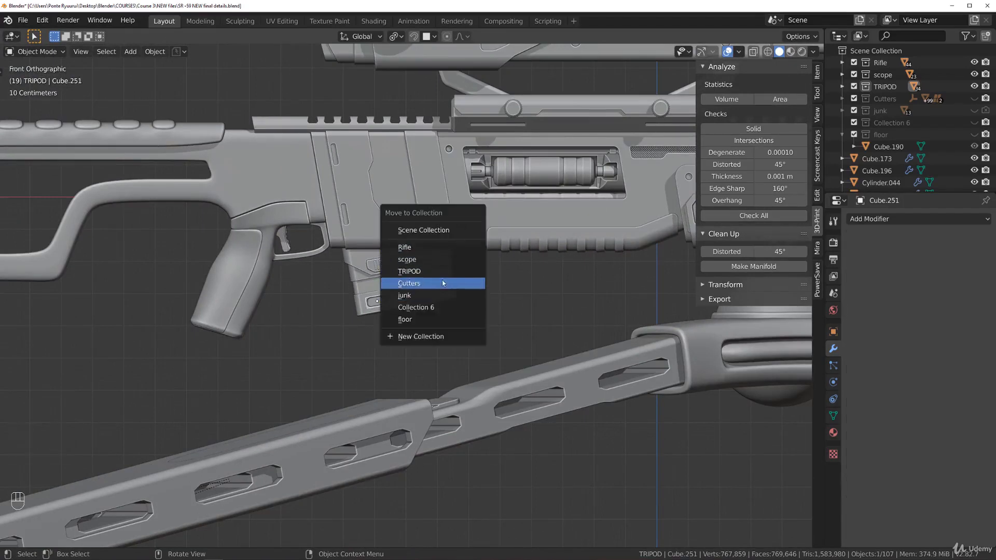
click(442, 282)
scroll(467, 290, up, 5)
key(Tab)
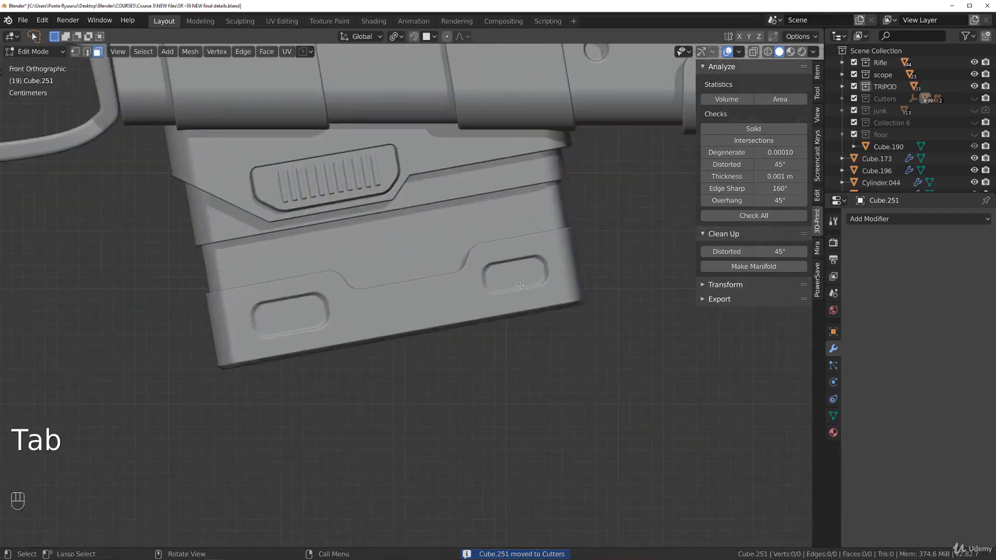
scroll(493, 324, down, 3)
key(Tab)
scroll(489, 237, up, 8)
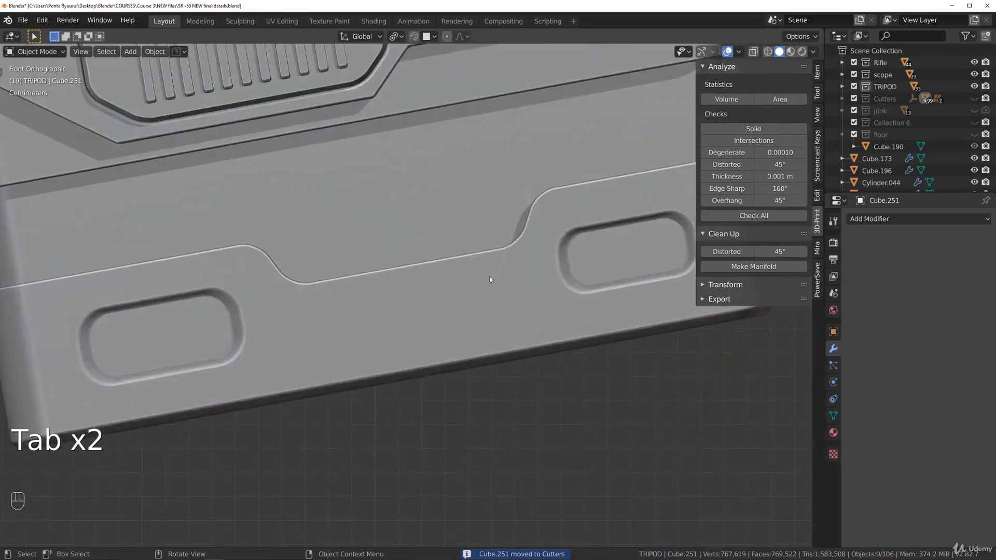
key(Tab)
key(Tab)
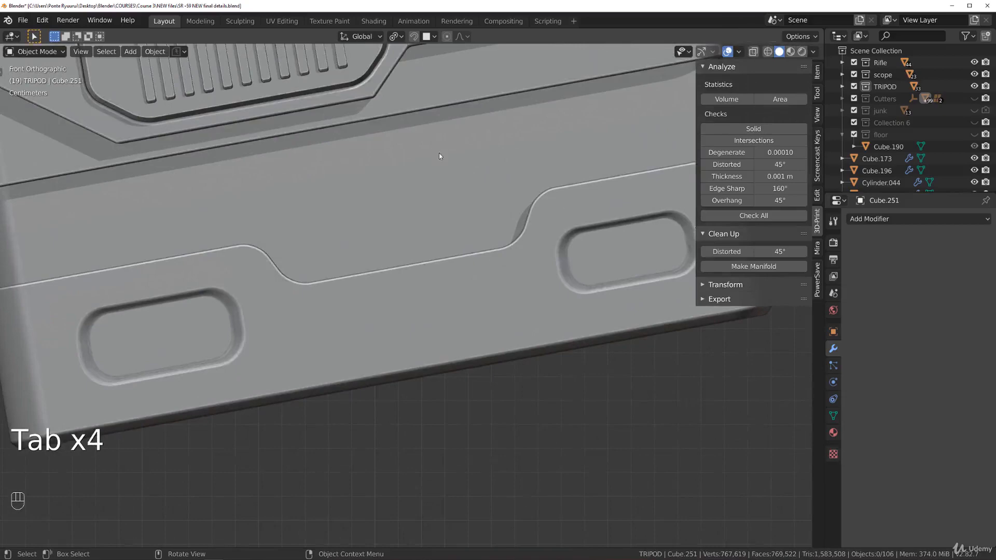
scroll(438, 156, down, 3)
key(Tab)
scroll(430, 146, down, 3)
key(Tab)
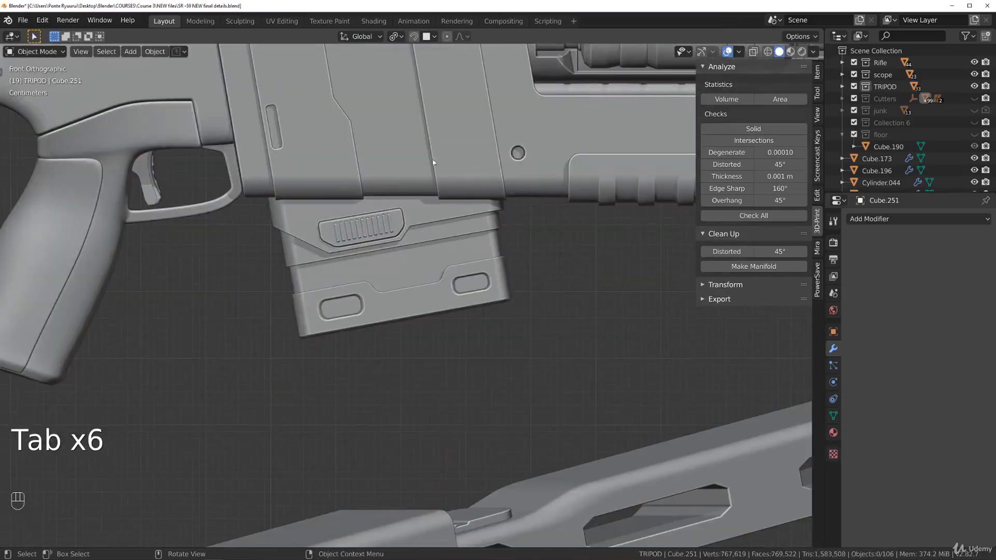
key(Tab)
scroll(430, 165, down, 4)
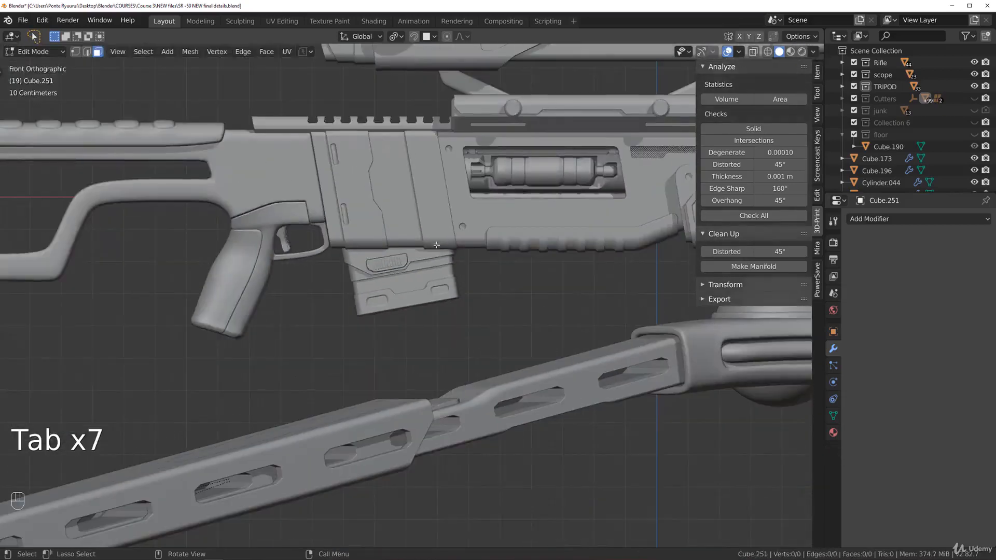
key(Tab)
scroll(430, 217, up, 8)
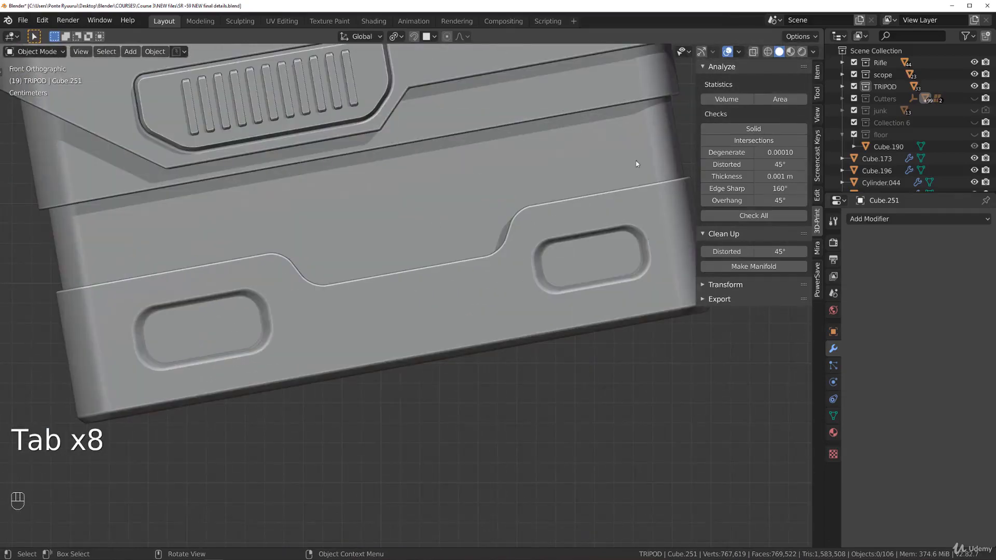
Open the viewport shading options, then examine the magazine's grip panel, base cover and recesses at several zoom levels
click(814, 51)
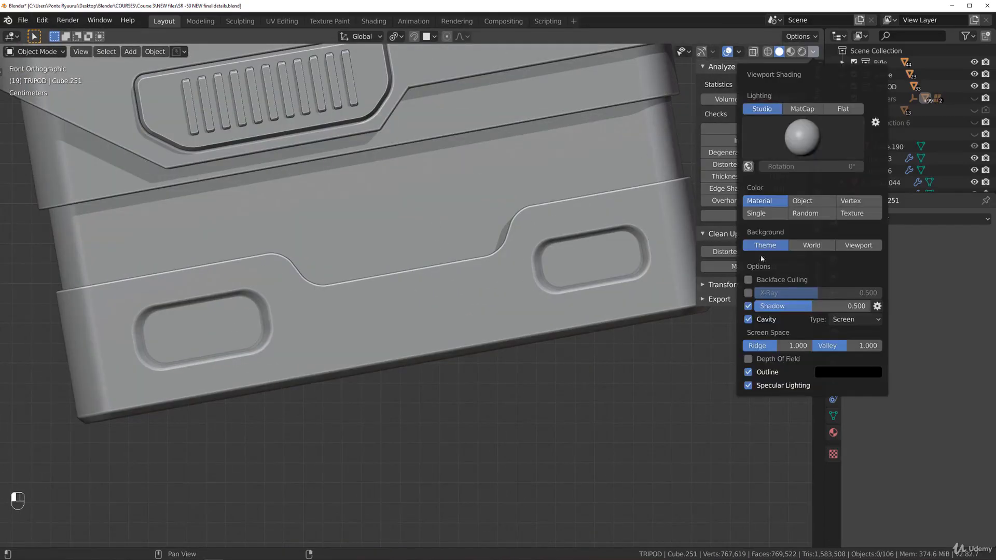
scroll(421, 324, down, 3)
scroll(369, 293, down, 5)
shift+middle_drag(449, 307, 515, 285)
scroll(312, 351, up, 5)
scroll(303, 356, down, 3)
scroll(438, 314, up, 5)
scroll(395, 327, down, 4)
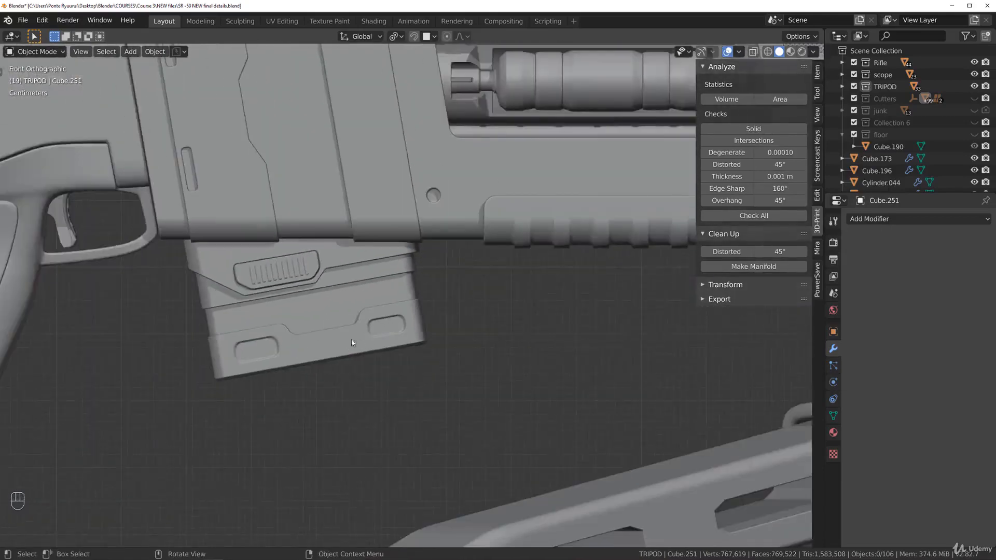
scroll(347, 343, up, 4)
middle_drag(340, 352, 407, 278)
key(grave)
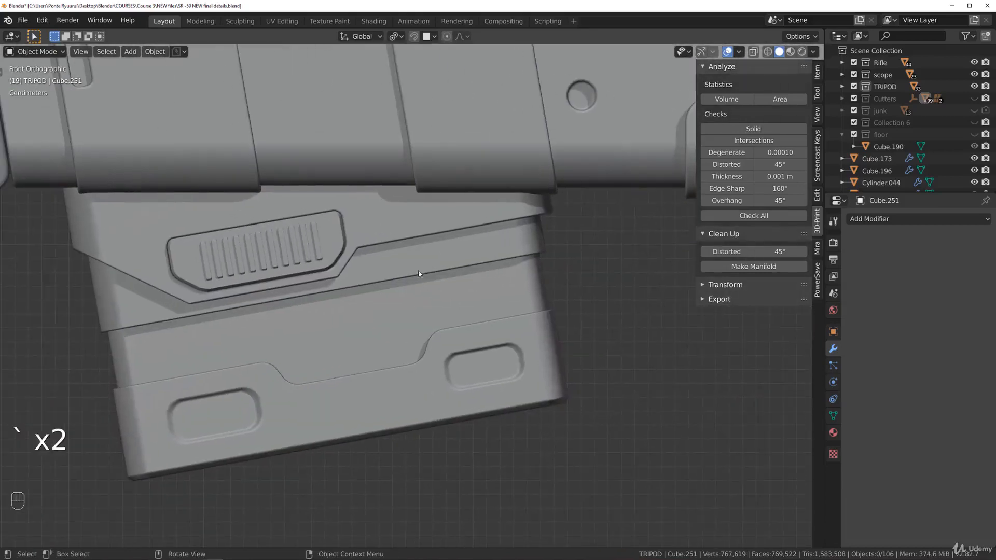
scroll(421, 285, down, 2)
scroll(425, 269, up, 1)
scroll(425, 269, up, 1)
shift+middle_drag(425, 268, 389, 283)
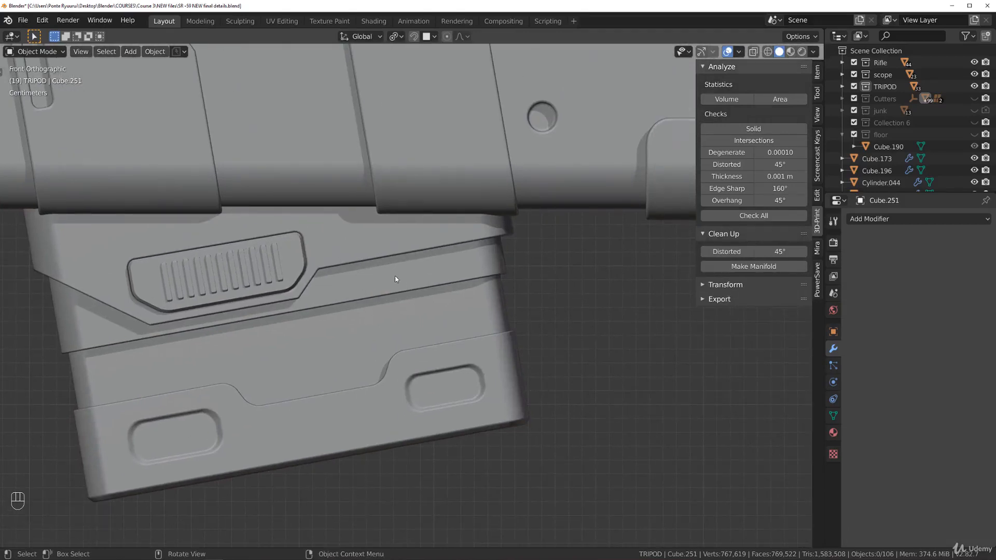
Add a cube in front of the rifle and scale it down to about 0.338
click(411, 301)
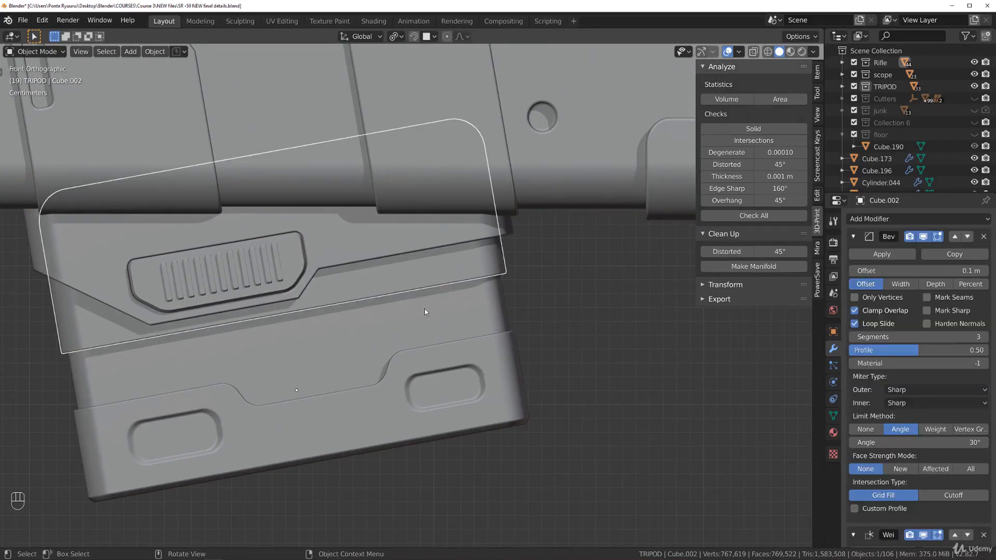
key(shift+a)
mouse_move(457, 319)
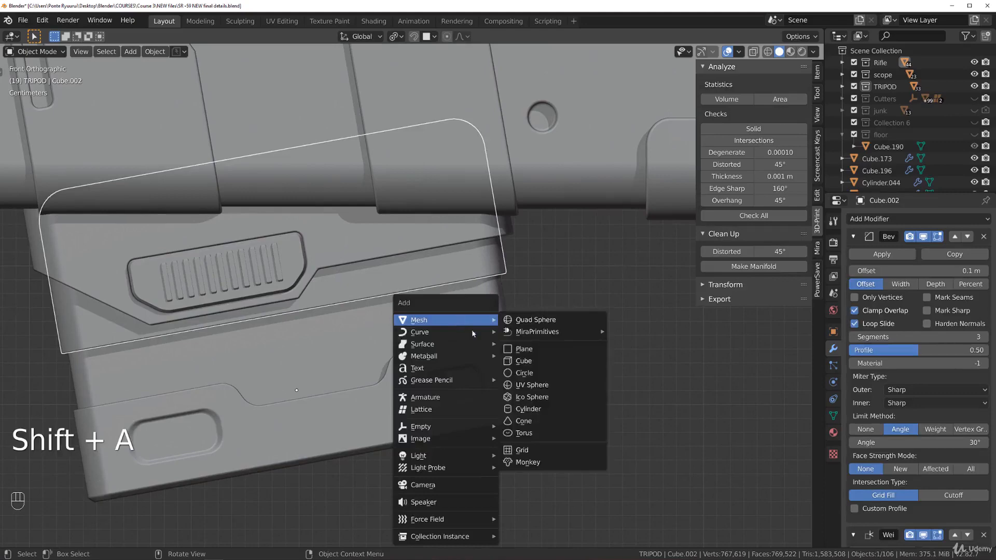
click(530, 362)
scroll(518, 363, down, 5)
key(g)
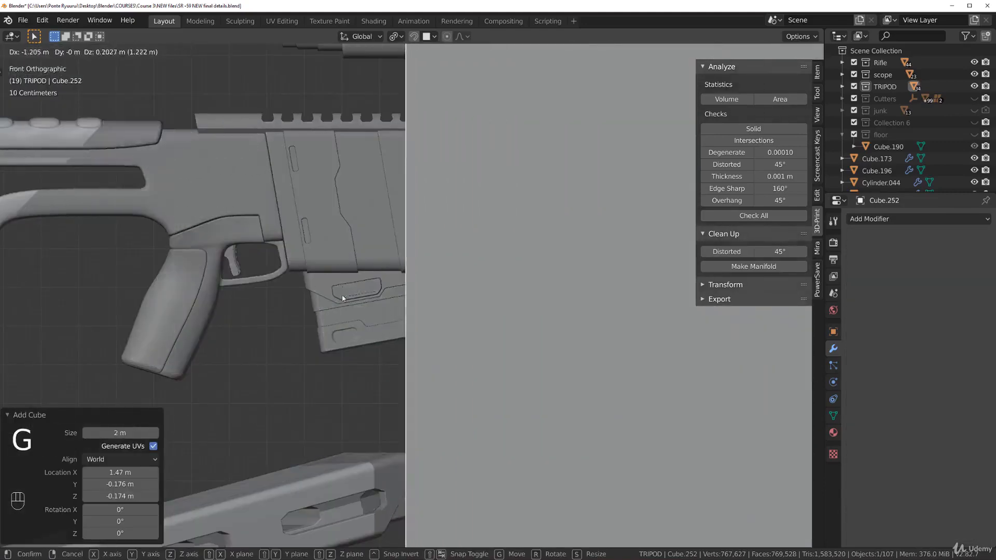
click(342, 298)
scroll(352, 303, down, 4)
key(s)
click(618, 326)
Scale the cube by about 0.228, rotate it to match the magazine's slant, and place it over the magazine
scroll(518, 358, up, 5)
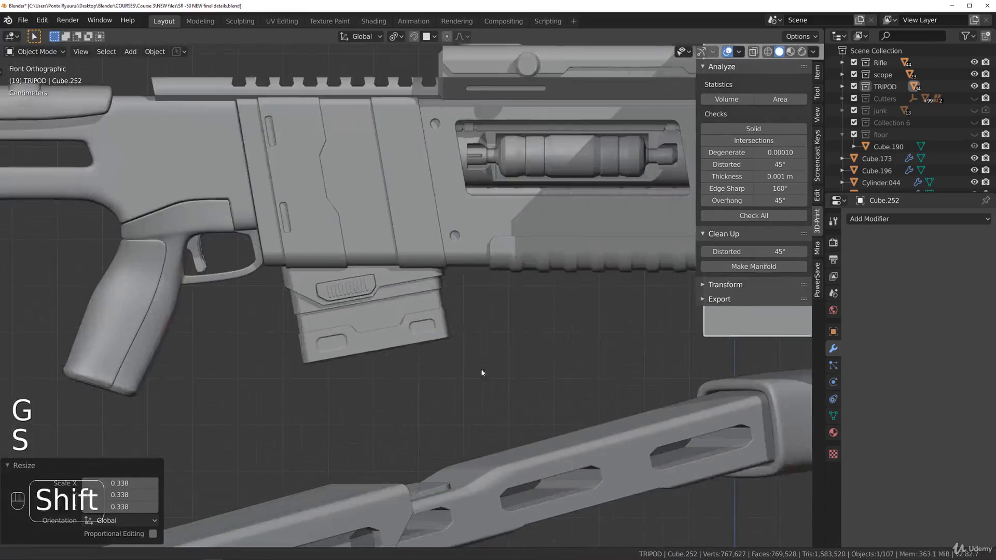
shift+middle_drag(482, 372, 396, 397)
key(g)
key(s)
click(282, 282)
scroll(282, 280, up, 2)
shift+middle_drag(282, 280, 453, 316)
scroll(453, 316, up, 1)
key(r)
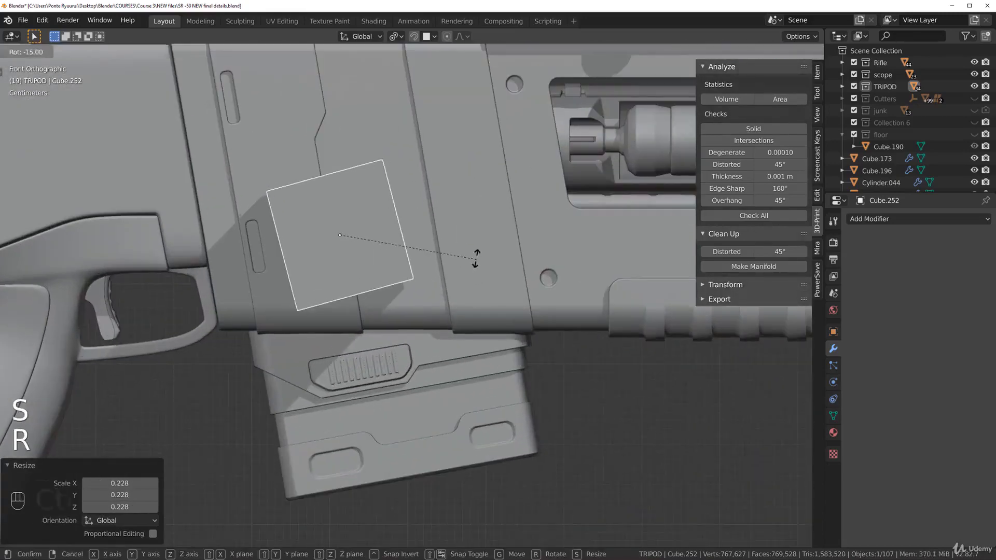
click(477, 267)
key(g)
click(526, 444)
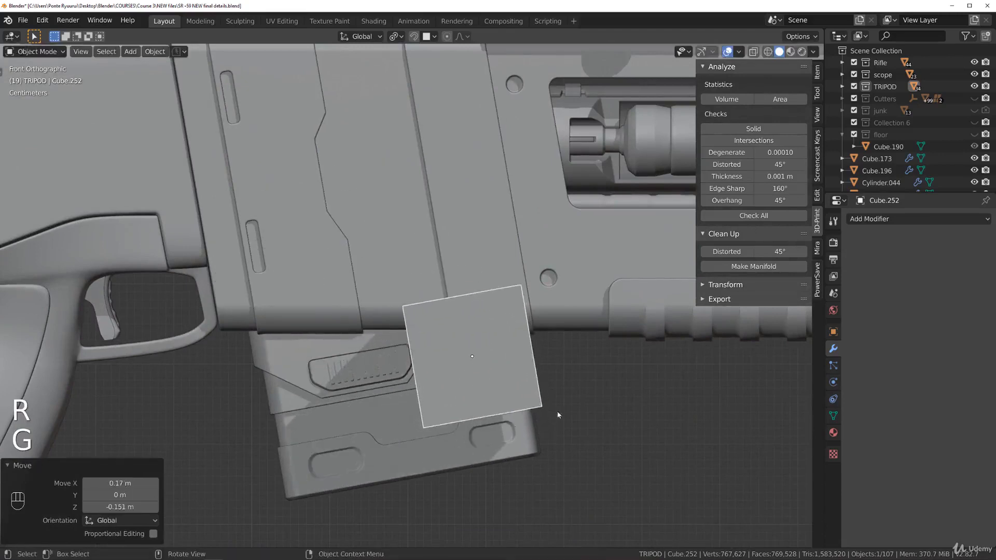
Shrink the cube further and flatten it along its local Z axis to about 0.205
key(s)
click(508, 374)
shift+middle_drag(489, 373, 427, 326)
scroll(568, 387, up, 3)
key(s)
key(z)
key(z)
click(444, 327)
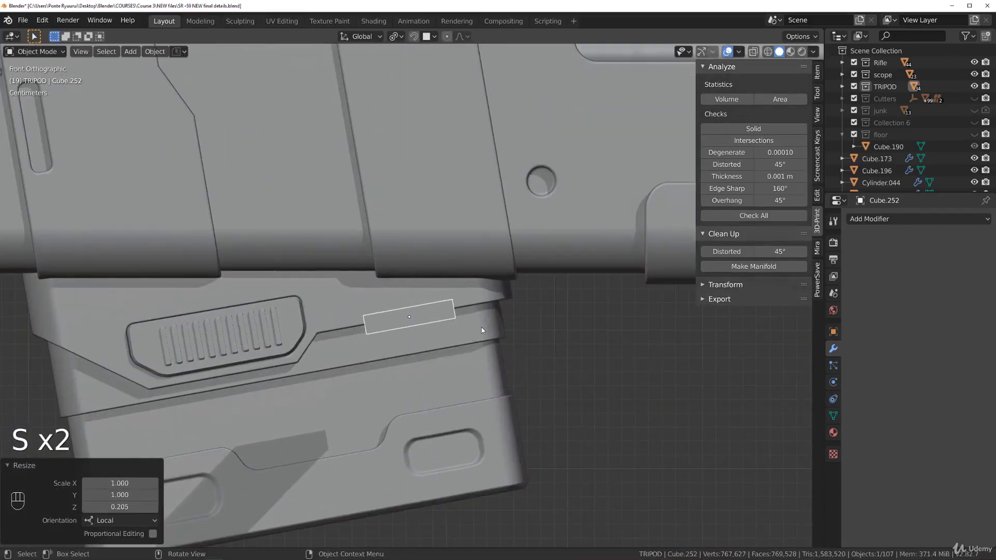
Stretch the bar along its local X axis by about 1.61 and place it on the magazine band beside the grip panel
key(g)
click(444, 353)
key(s)
key(x)
key(x)
click(454, 344)
key(g)
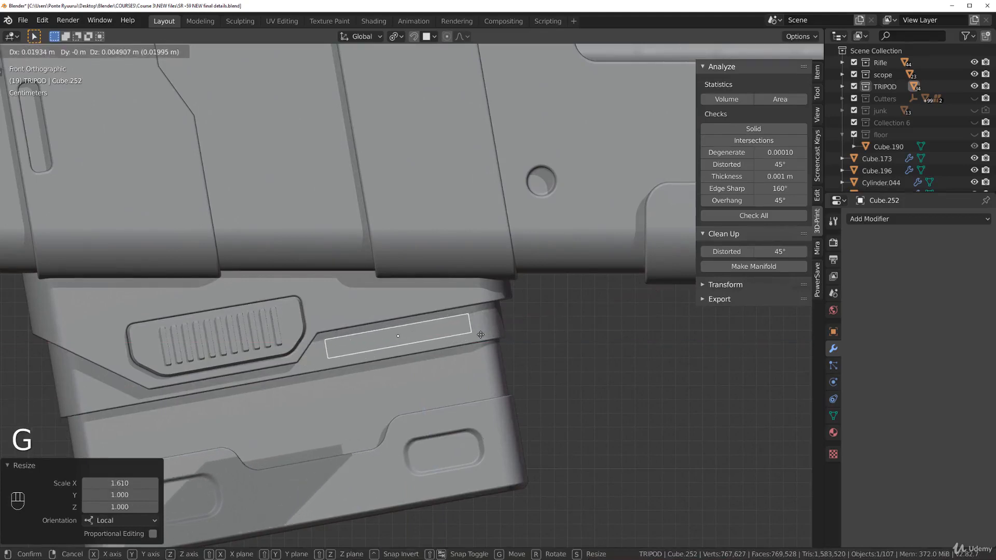
click(480, 334)
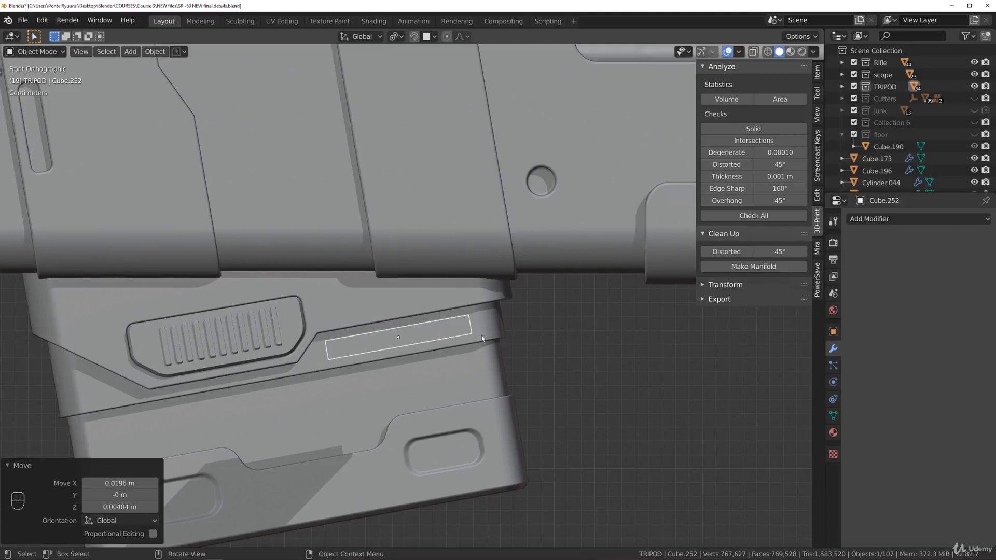
Check the bar's depth, then lengthen it slightly along its local X axis by about 1.028
scroll(478, 382, up, 2)
middle_drag(477, 381, 511, 371)
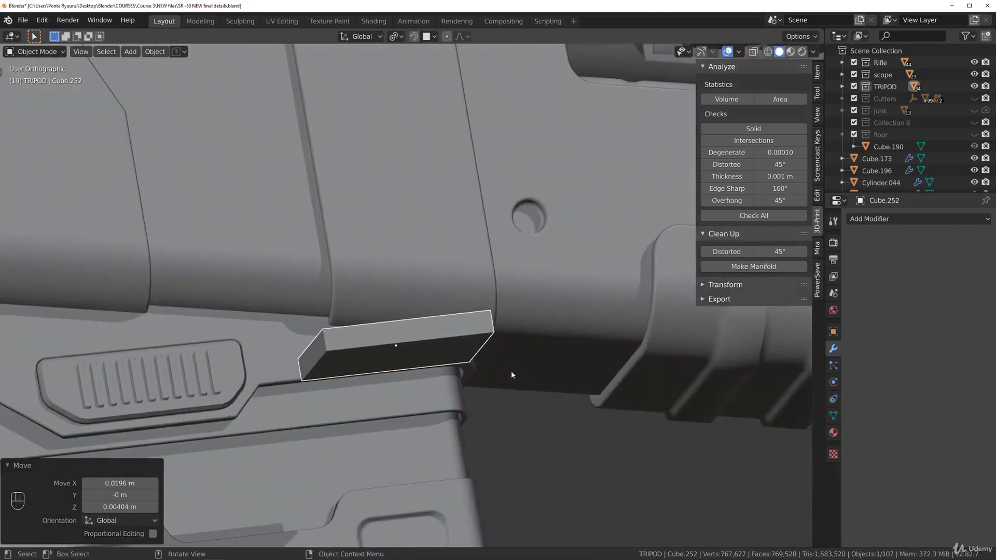
key(KP_1)
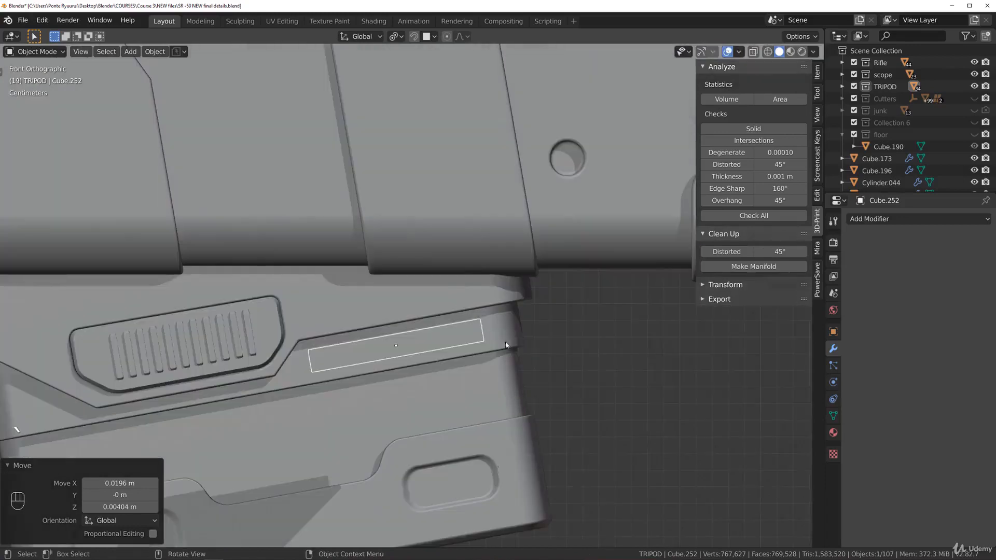
key(s)
key(x)
key(x)
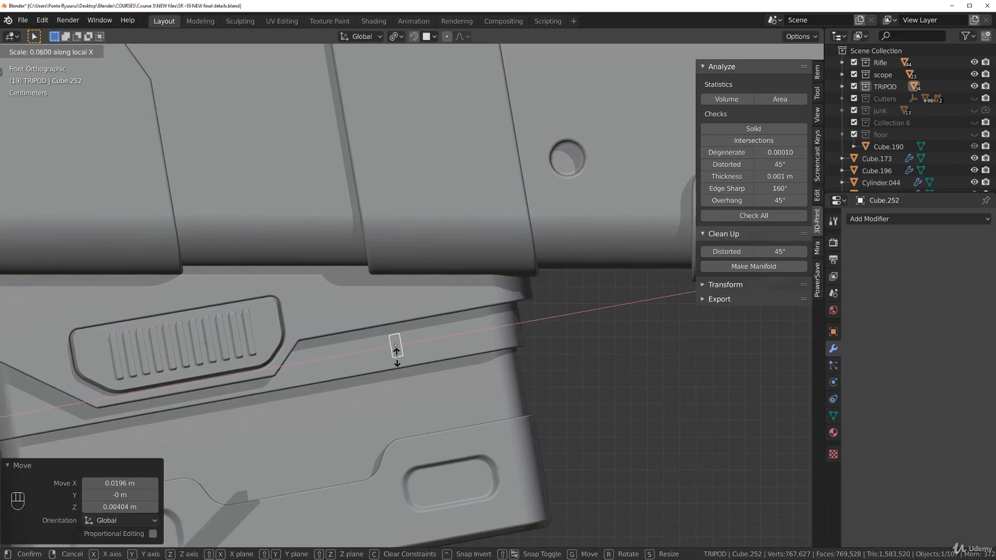
click(568, 348)
Taper the bar by scaling down its front end face along local Z in edit mode
middle_drag(568, 348, 512, 322)
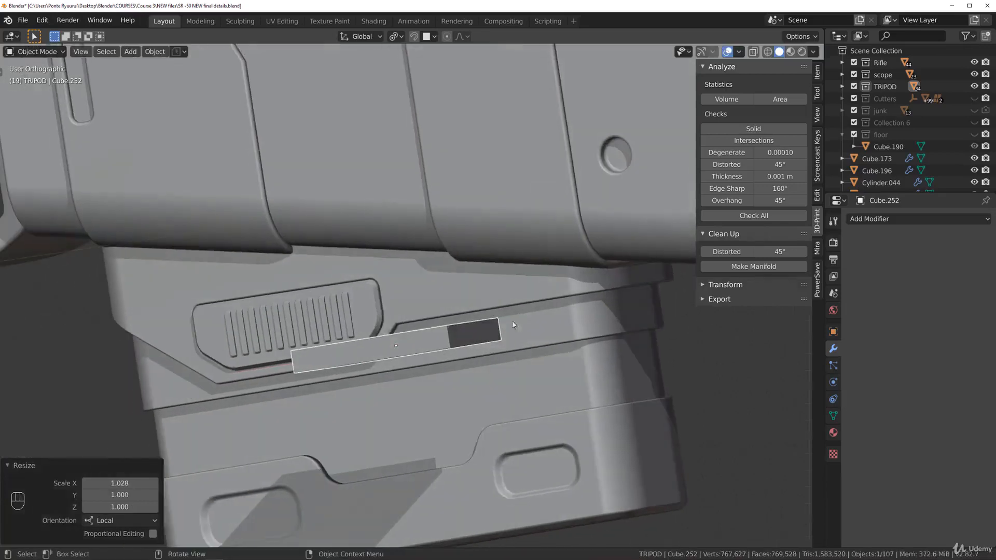
key(Tab)
click(472, 347)
shift+click(474, 323)
key(Tab)
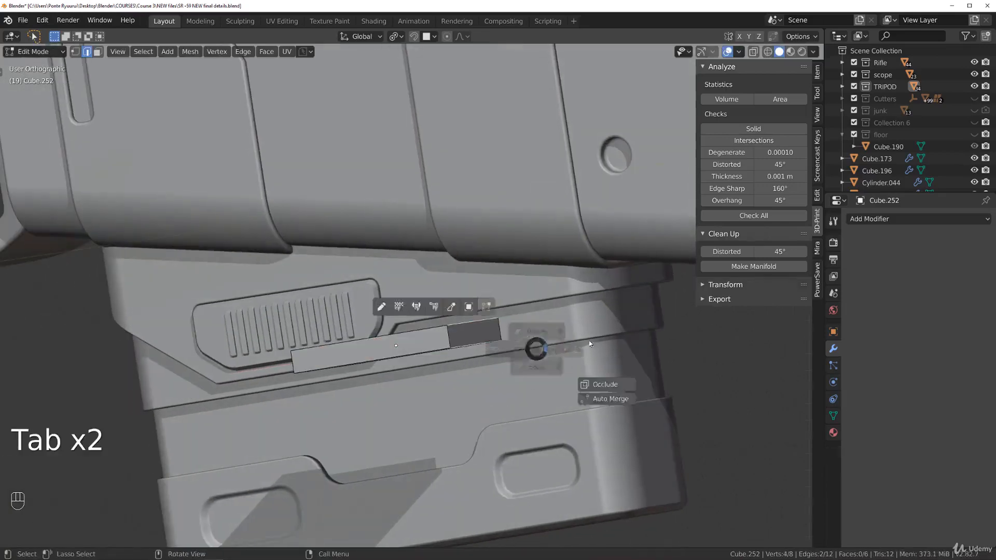
click(590, 343)
key(s)
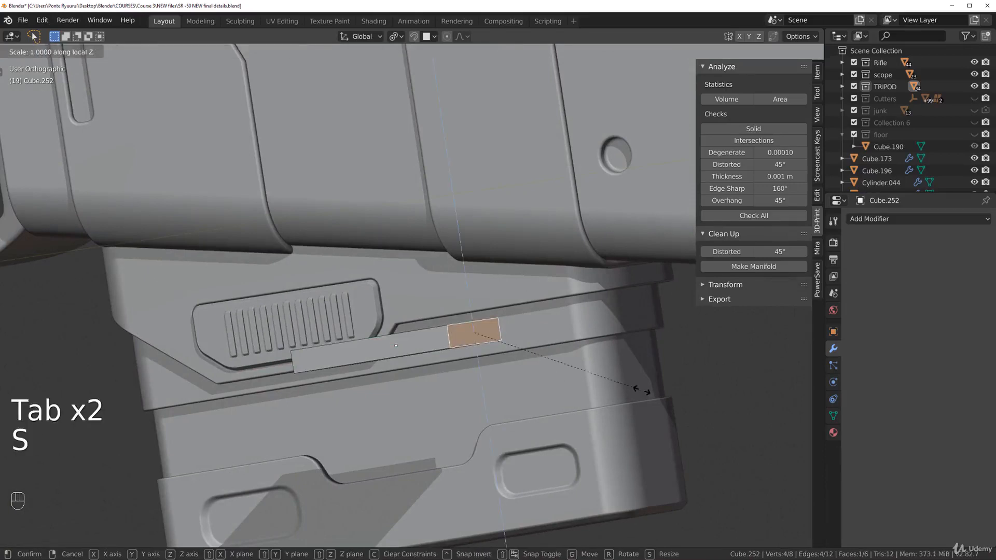
click(586, 368)
key(Tab)
Apply the bar's scale and round the two edges of its narrow end with a bevel
key(ctrl+a)
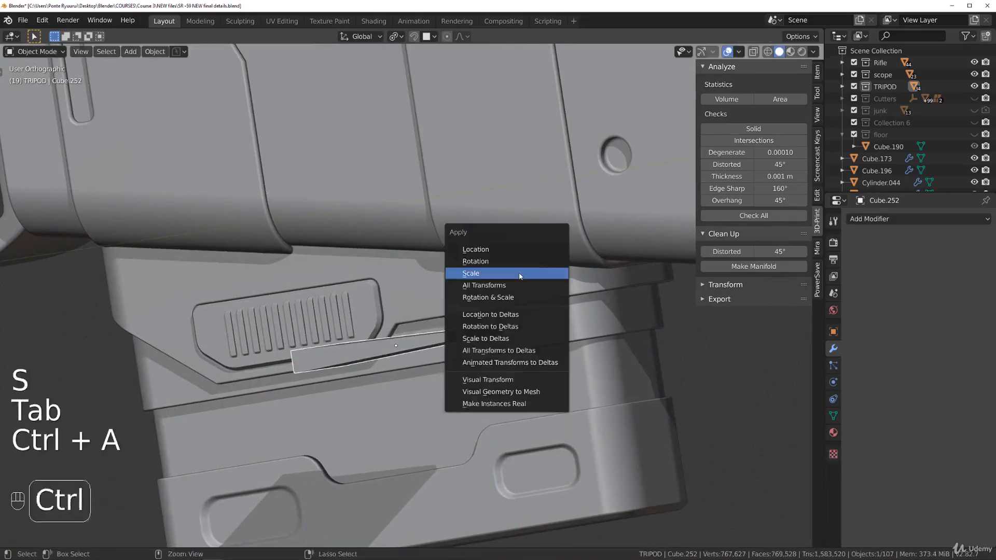
click(520, 273)
key(Tab)
alt+click(467, 331)
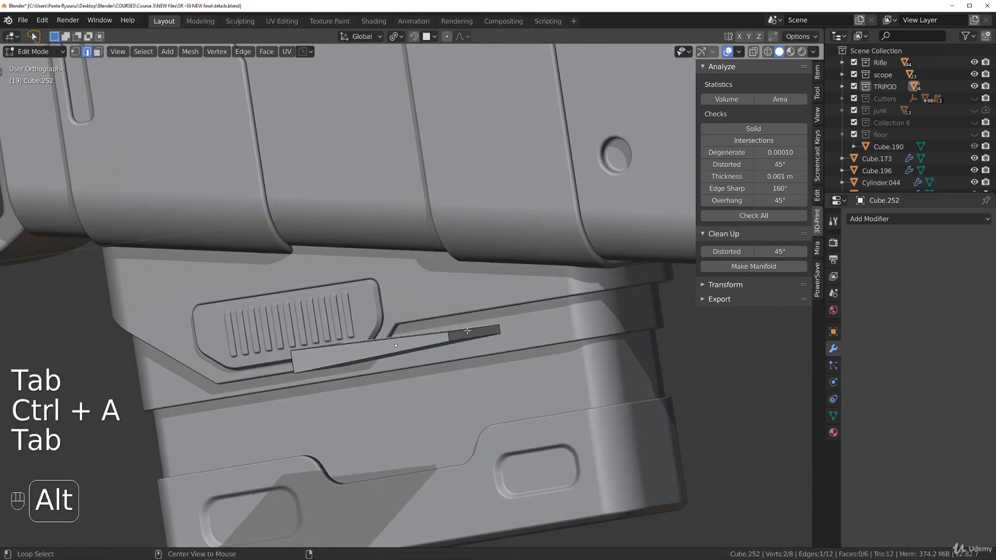
shift+click(466, 337)
middle_drag(459, 338, 550, 379)
shift+click(393, 391)
key(ctrl+b)
click(510, 339)
Move the bar along Y into the magazine's side and subtract it from the magazine band with a Boolean difference
key(Tab)
key(g)
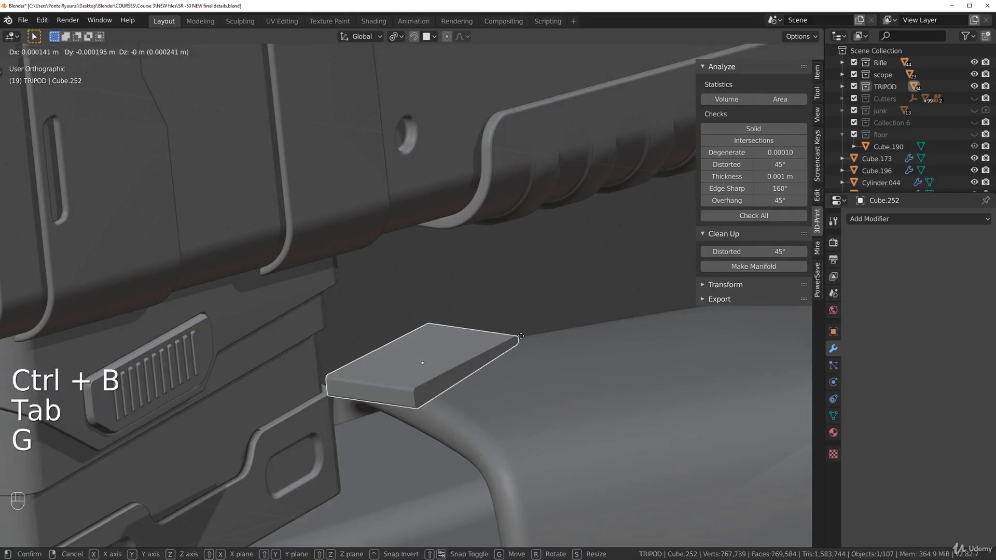
key(y)
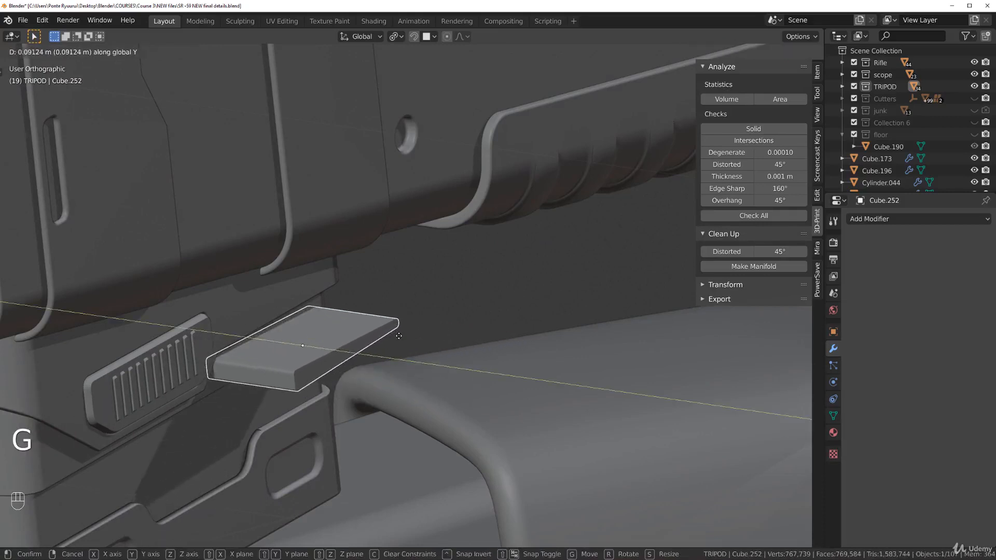
click(359, 335)
shift+click(466, 246)
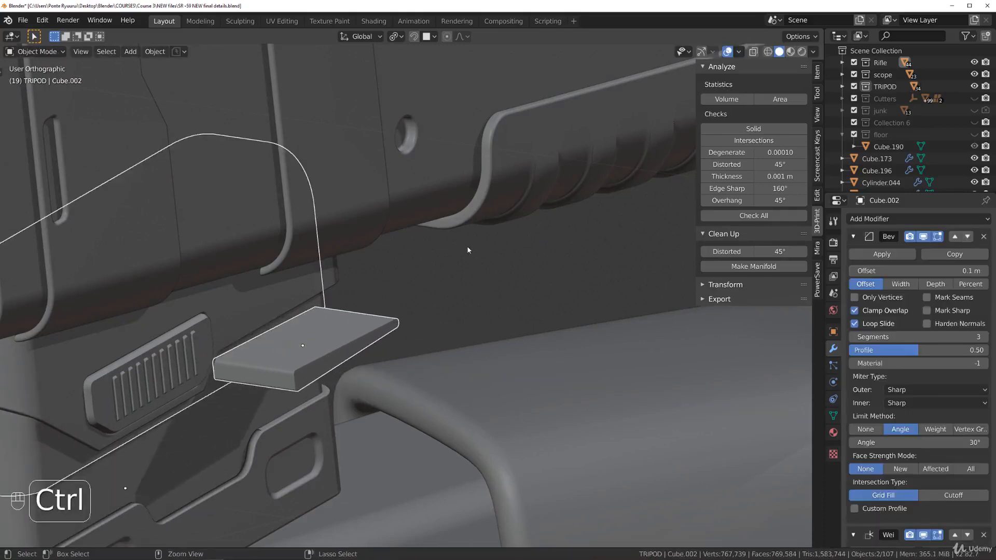
key(ctrl+KP_Subtract)
Move the magazine band's Boolean modifier above its Bevel and Weighted Normal modifiers and apply it
key(grave)
scroll(306, 352, up, 2)
shift+middle_drag(312, 362, 420, 291)
scroll(380, 308, up, 2)
shift+middle_drag(367, 320, 454, 322)
click(431, 324)
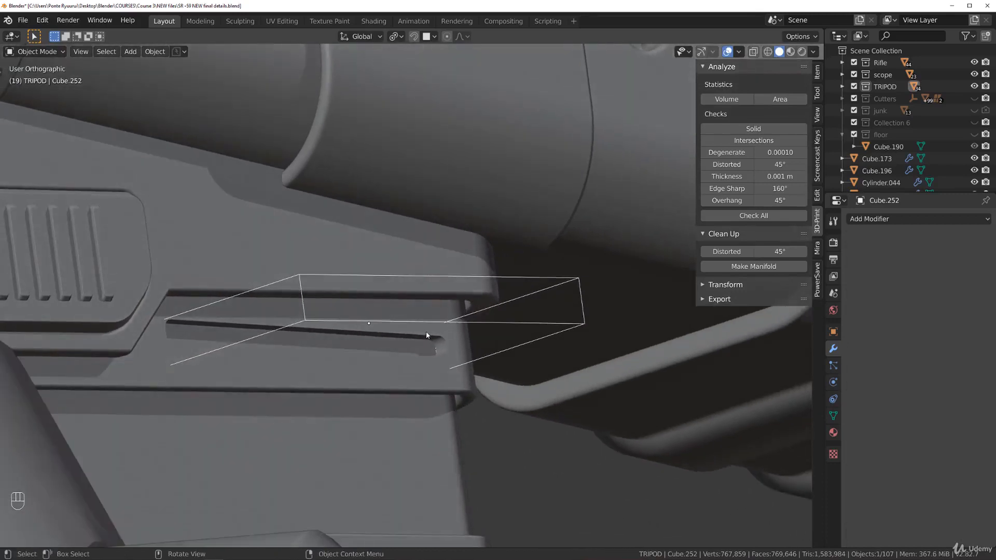
scroll(427, 335, down, 2)
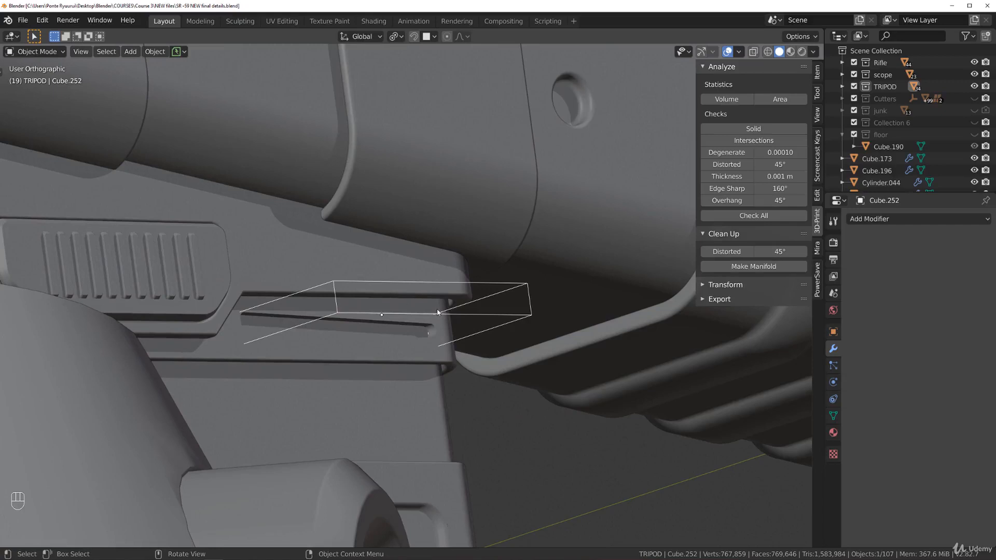
click(446, 316)
click(853, 236)
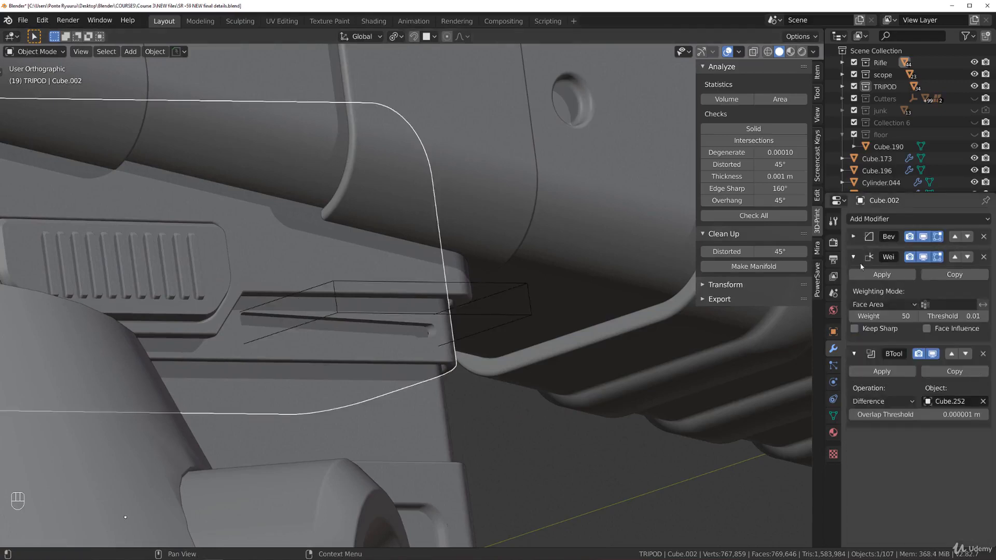
click(853, 256)
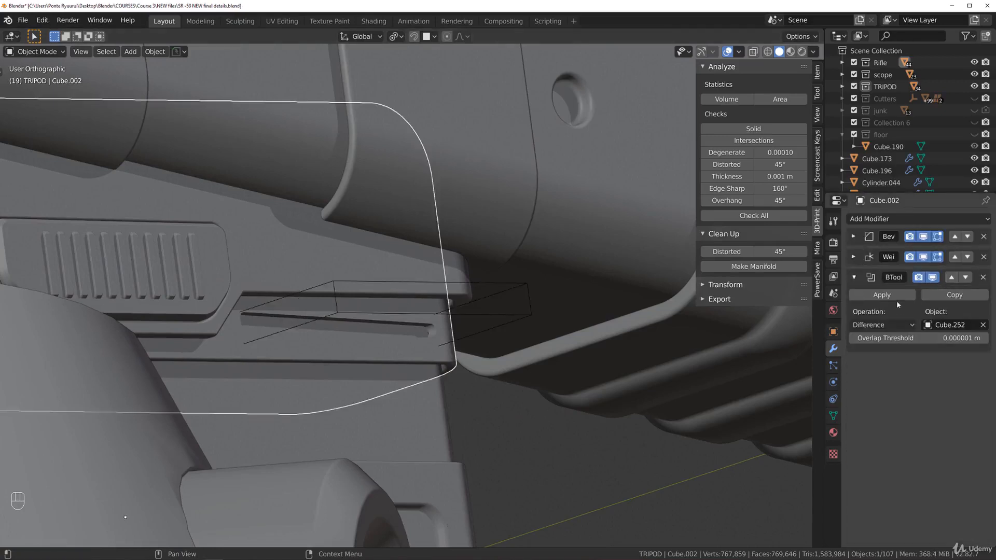
click(951, 276)
click(951, 257)
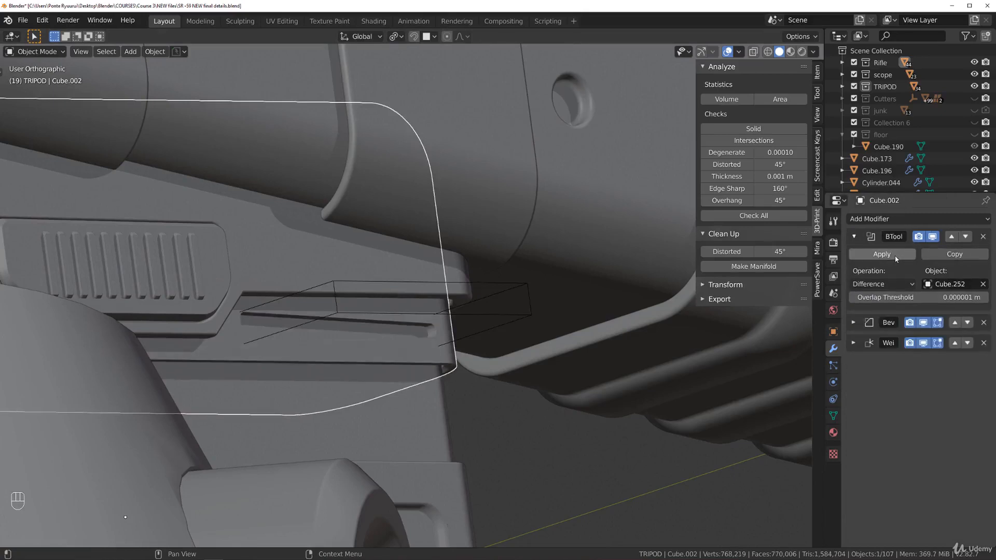
click(896, 255)
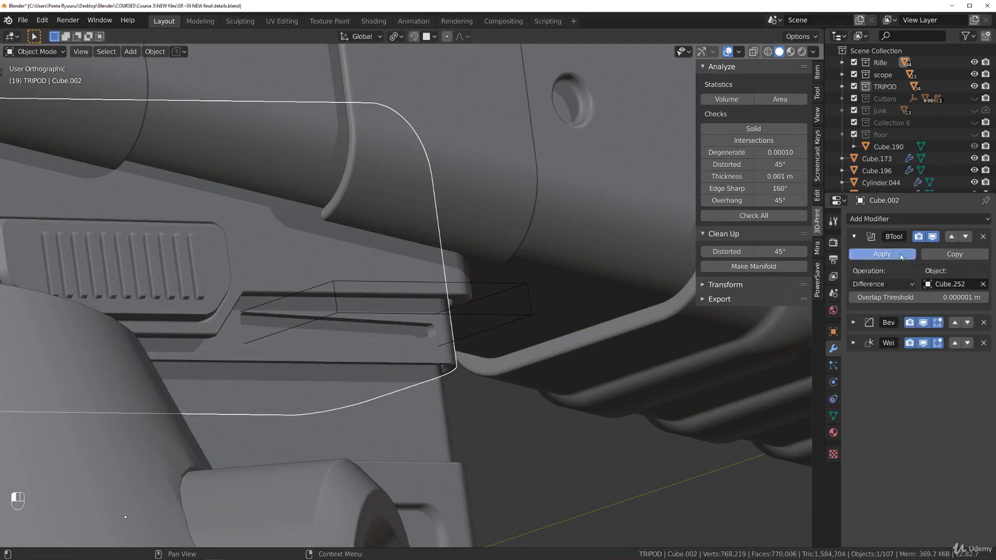
Move the tapered bar cutter to the Cutters collection
click(449, 286)
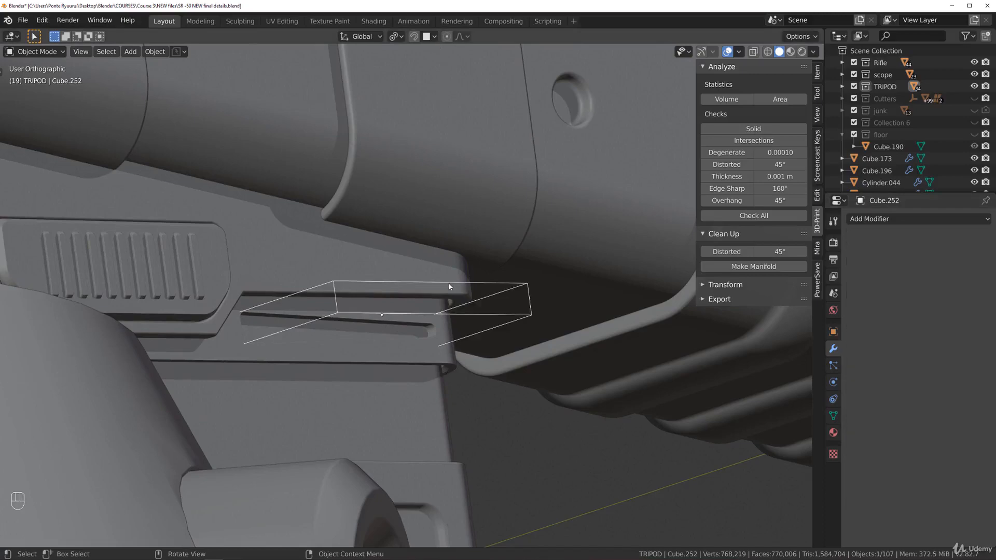
key(m)
click(449, 283)
Examine the tapered groove in the magazine band up close and from the front
scroll(447, 309, up, 5)
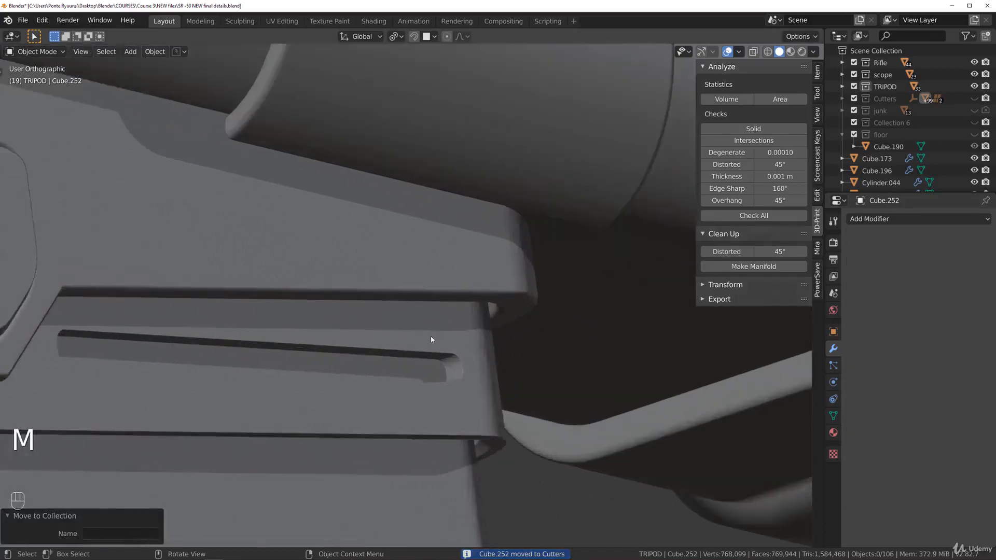
scroll(454, 328, down, 6)
key(KP_1)
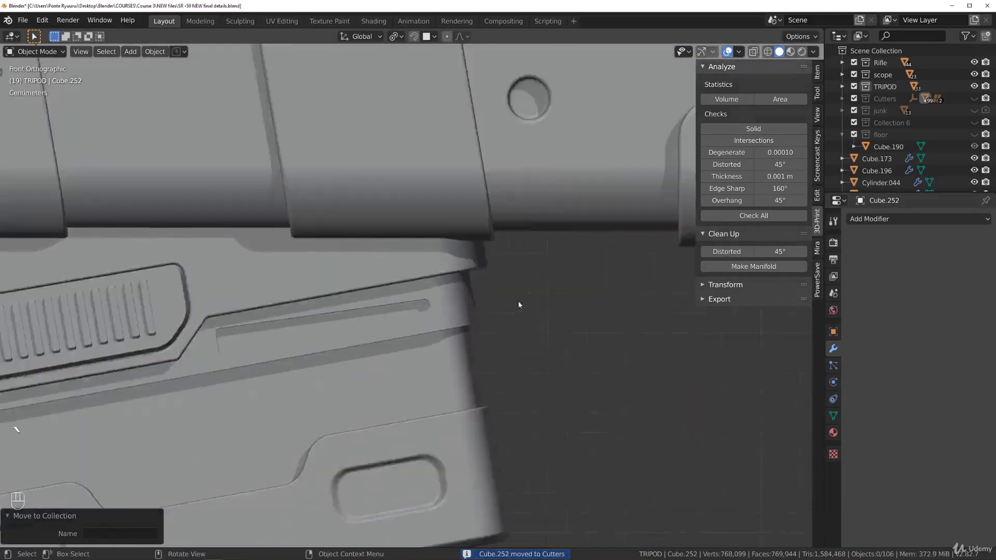
scroll(508, 332, down, 3)
middle_drag(441, 411, 419, 399)
key(grave)
scroll(391, 352, up, 2)
scroll(409, 347, up, 2)
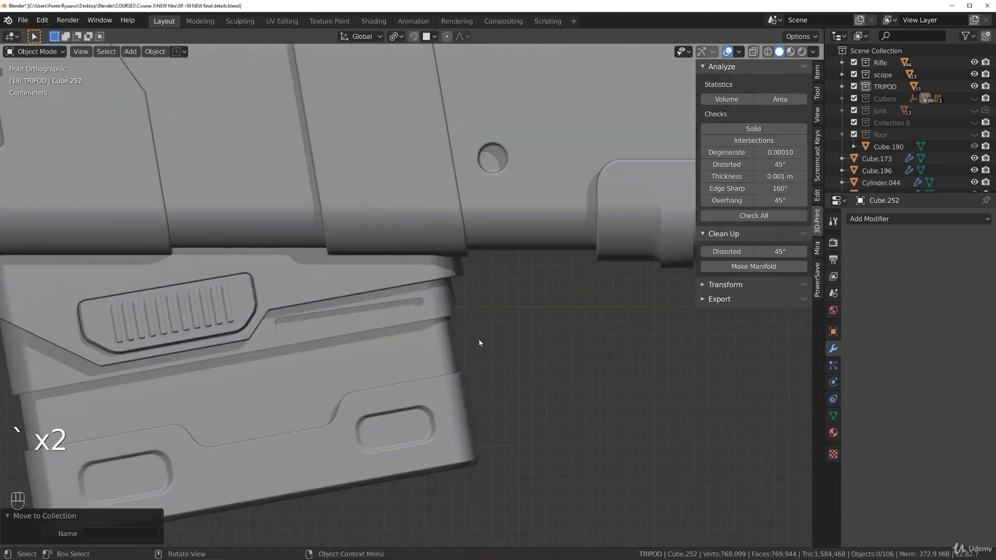
key(shift+a)
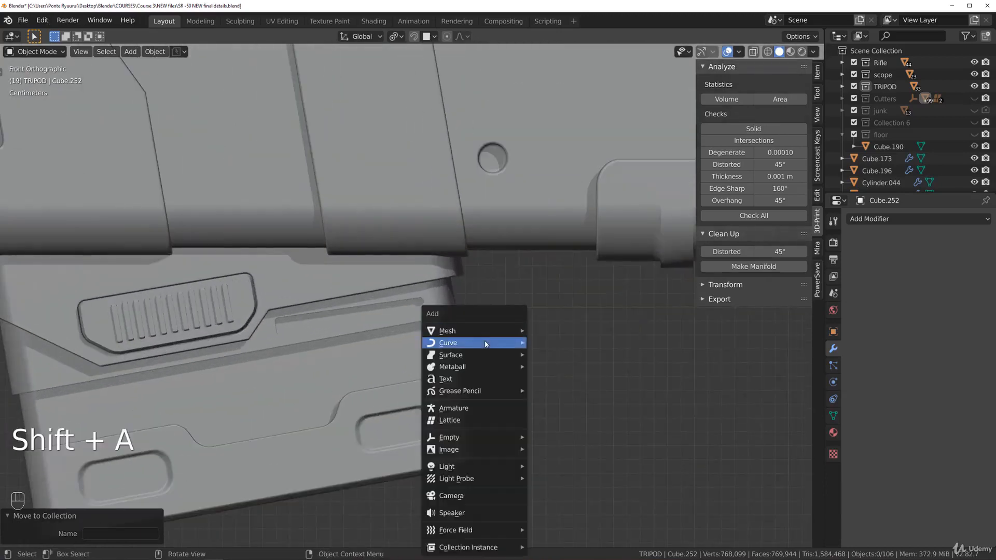
mouse_move(479, 329)
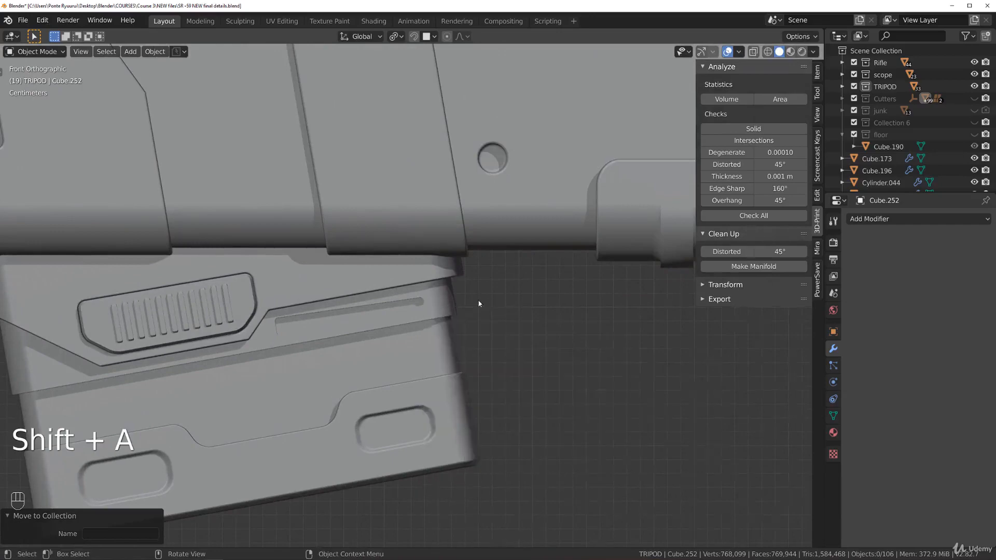
Select the edge path along the magazine band's lower rim in edit mode and duplicate it in place
middle_drag(477, 300, 456, 307)
click(456, 308)
key(Tab)
click(373, 362)
ctrl+click(522, 334)
key(ctrl+z)
ctrl+click(522, 334)
middle_drag(522, 334, 600, 445)
middle_drag(523, 363, 582, 360)
key(shift+d)
right_click(579, 388)
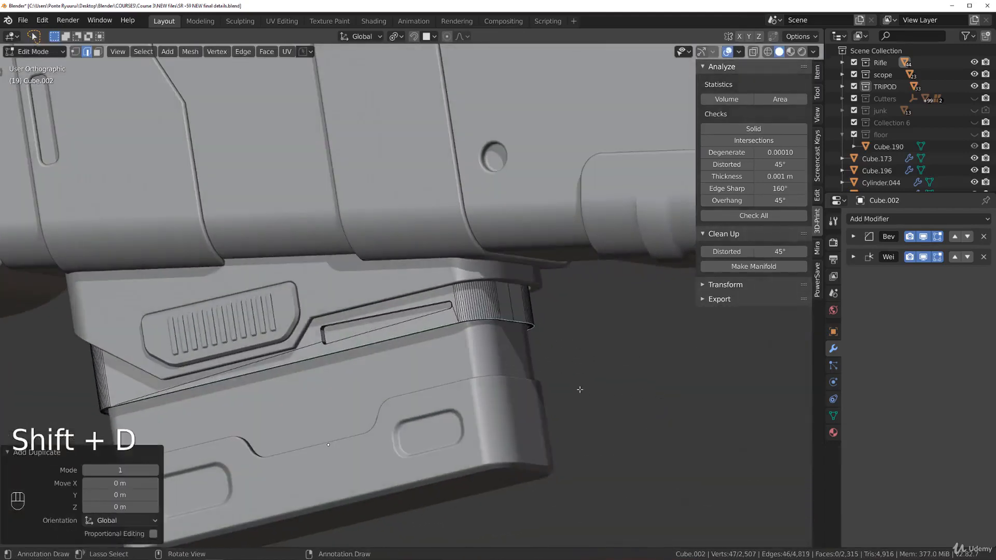
Separate the duplicated rim edges into their own object, leave edit mode, and select only that object
key(p)
click(601, 448)
key(Tab)
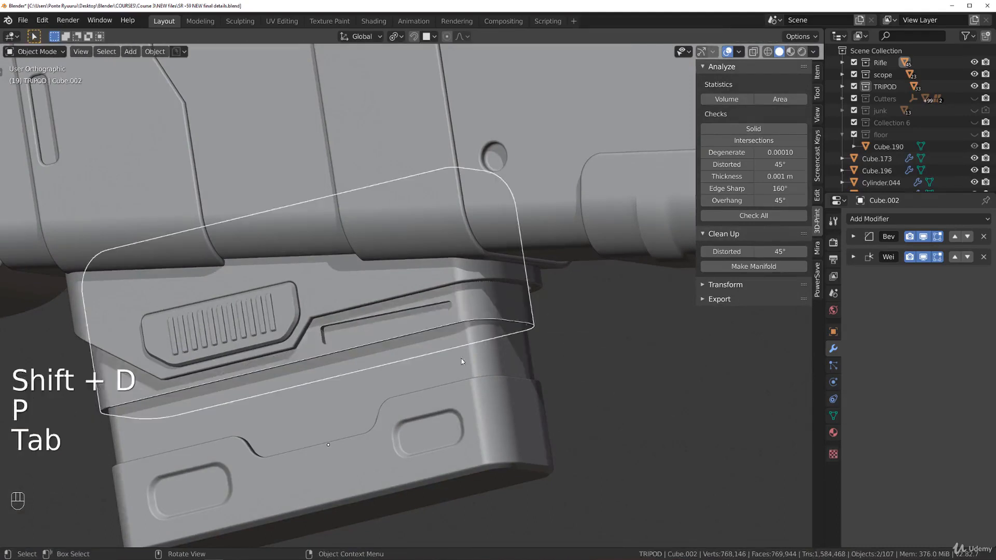
scroll(454, 368, up, 3)
click(457, 344)
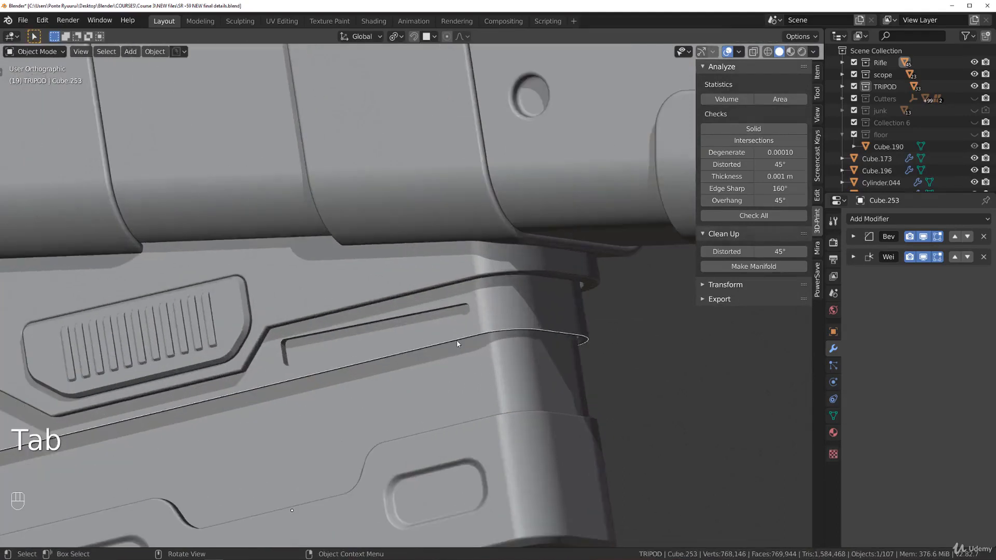
Shorten the separated rim path in edit mode by sliding its end vertex along the long edge by a factor of 0.666
scroll(458, 342, down, 2)
key(grave)
key(Tab)
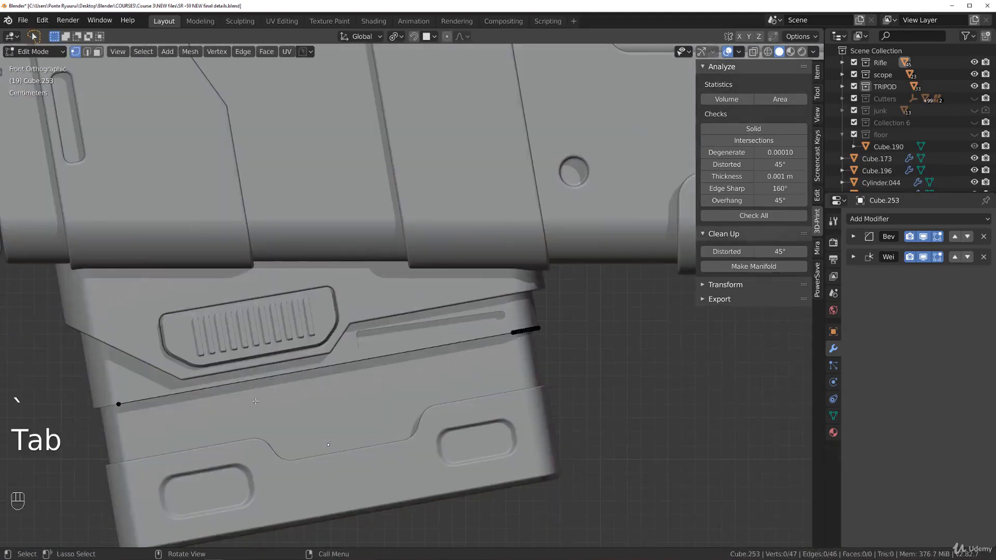
key(g)
key(g)
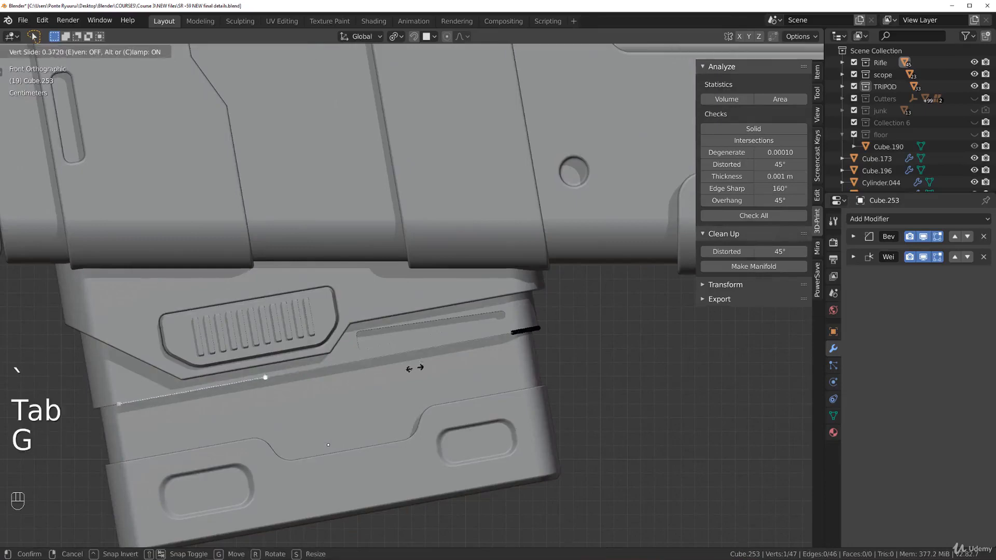
click(529, 349)
Extrude the rim path's end vertex 0.0135 m along Y and shift the new vertex about -0.0138 m along X
middle_drag(529, 349, 467, 306)
key(e)
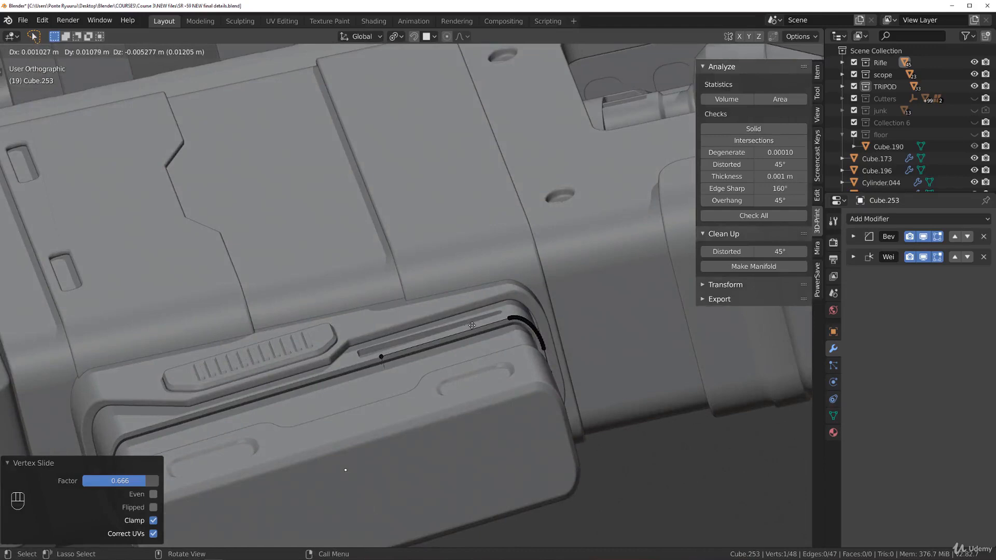
key(y)
click(472, 325)
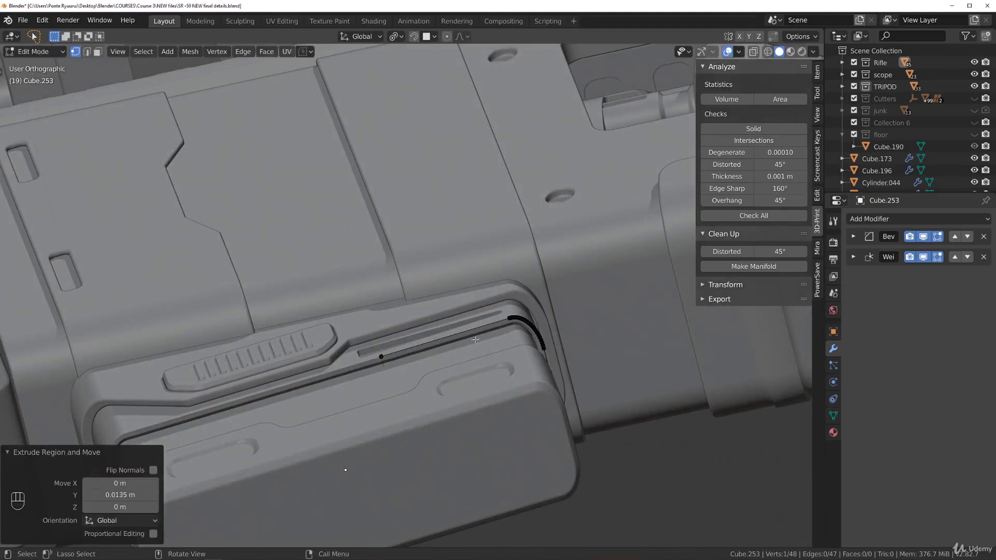
key(g)
key(x)
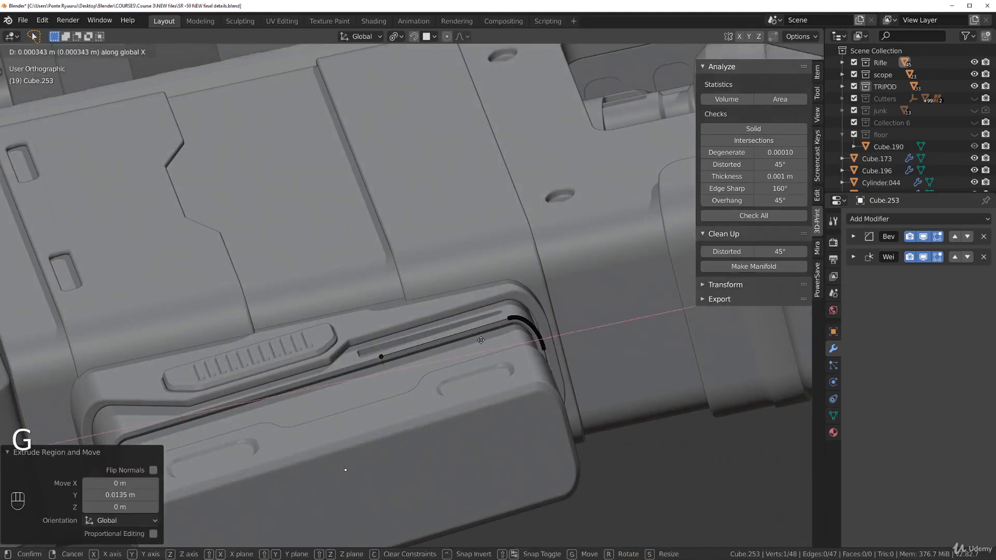
key(g)
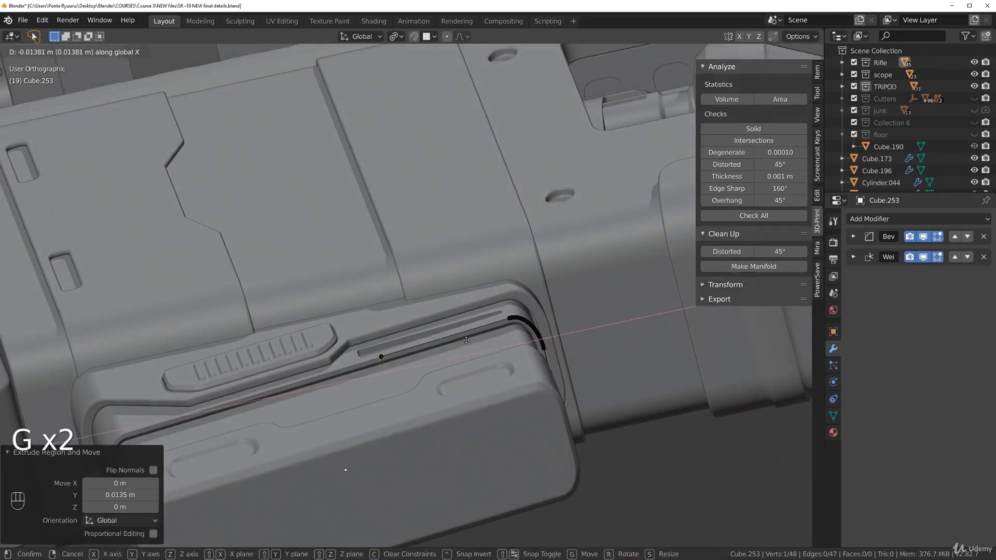
click(466, 340)
scroll(415, 358, up, 1)
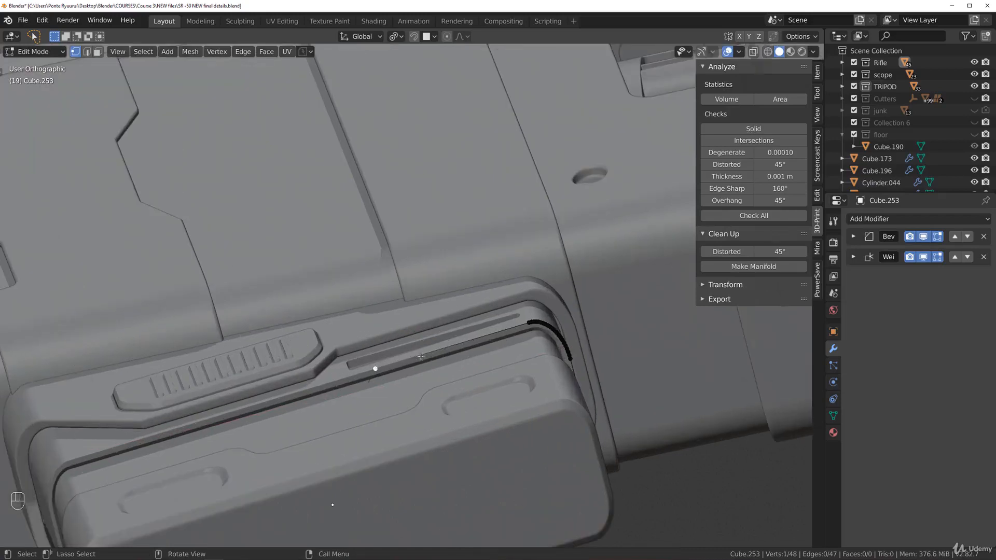
Scale the whole rim path up in object mode by 1.025 and again by 1.006, and start adjusting its Y scale
key(Tab)
key(s)
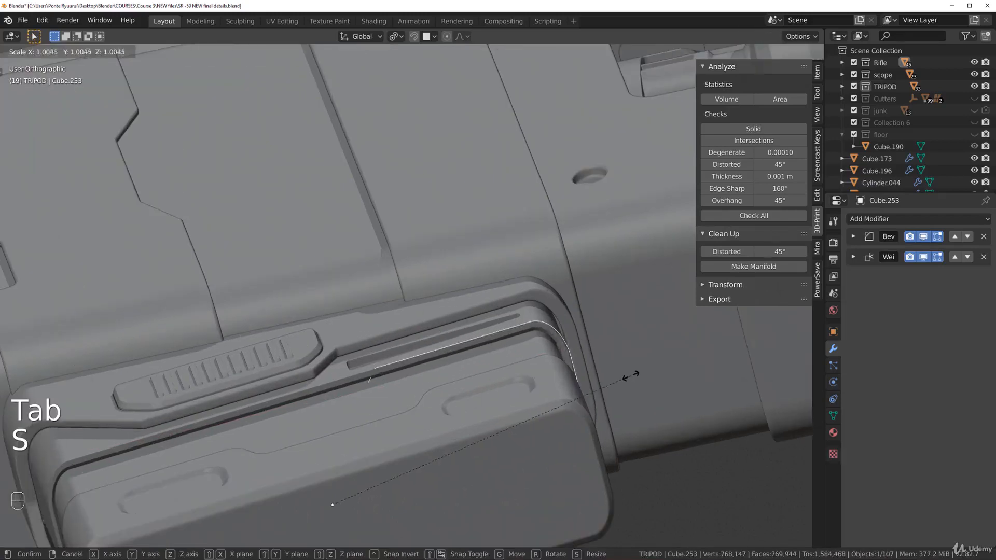
right_click(633, 375)
key(s)
key(s)
click(593, 390)
key(s)
key(y)
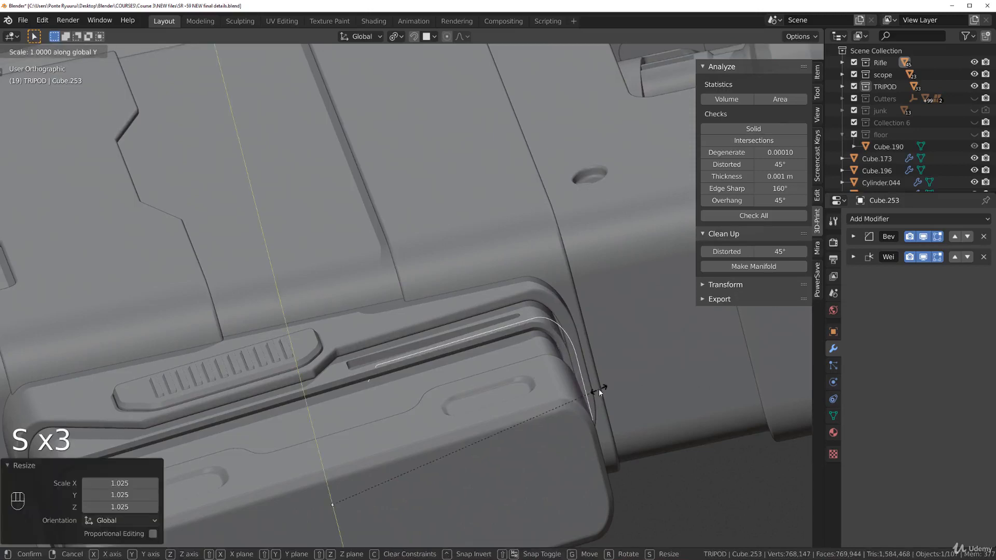
right_click(610, 388)
key(s)
click(614, 393)
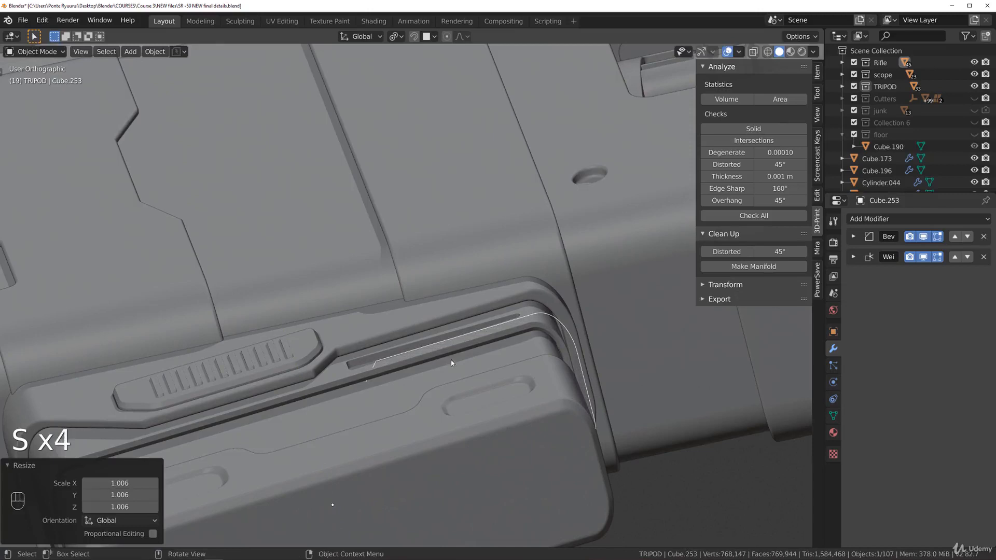
key(s)
key(y)
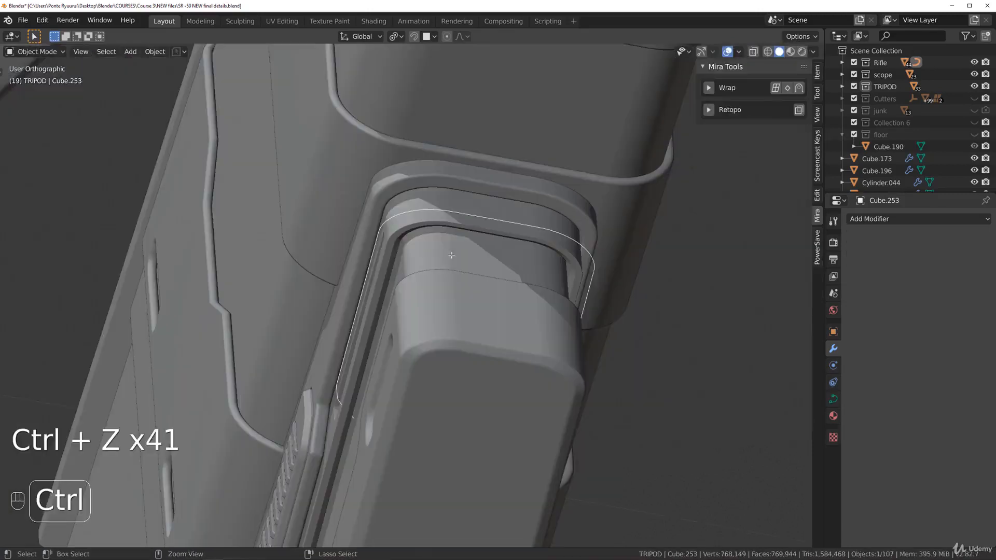
Undo back to the rim path as a mesh with its bevel and weighted normal modifiers, in object mode
key(ctrl+z)
key(ctrl+z)
key(ctrl+z)
key(Tab)
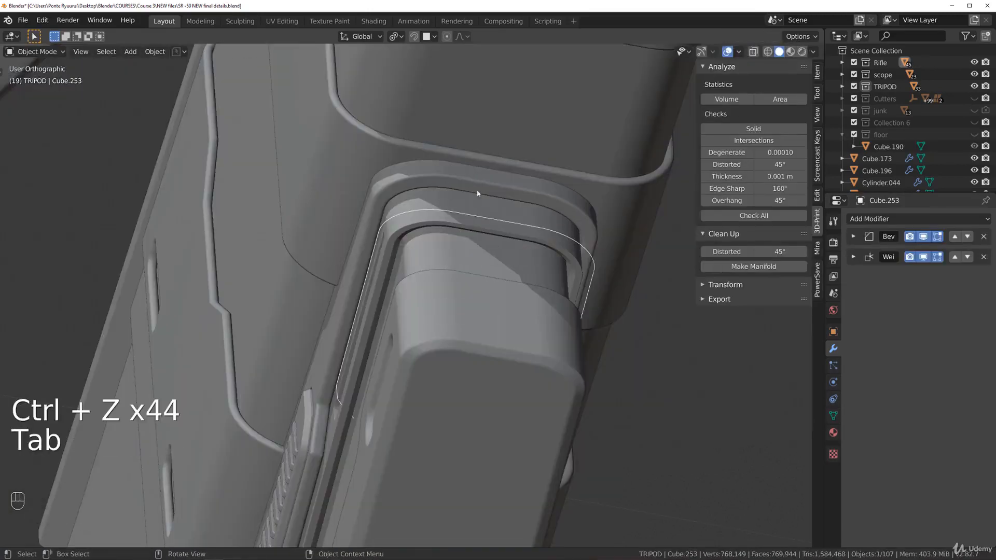
Apply the rim path's rotation and scale
key(ctrl+a)
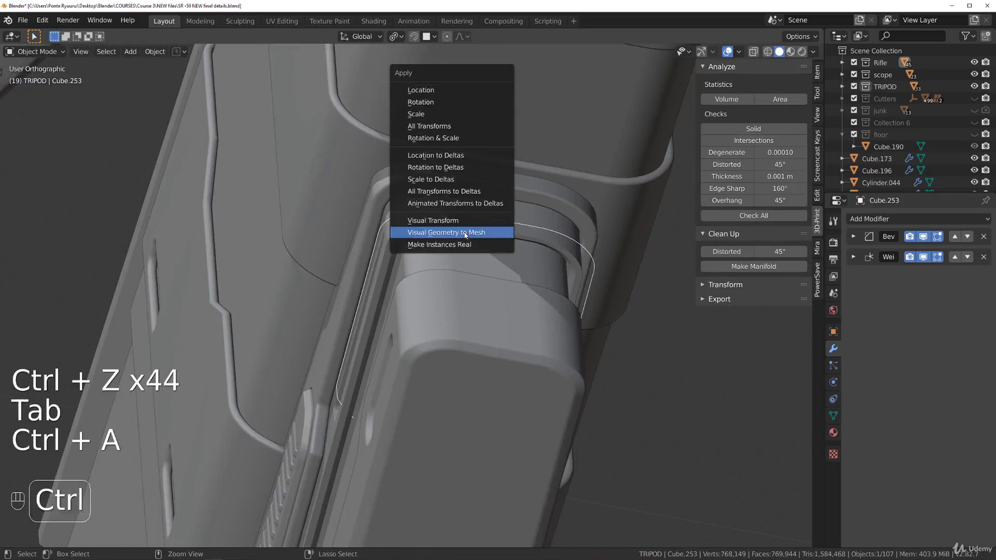
click(452, 105)
key(ctrl+a)
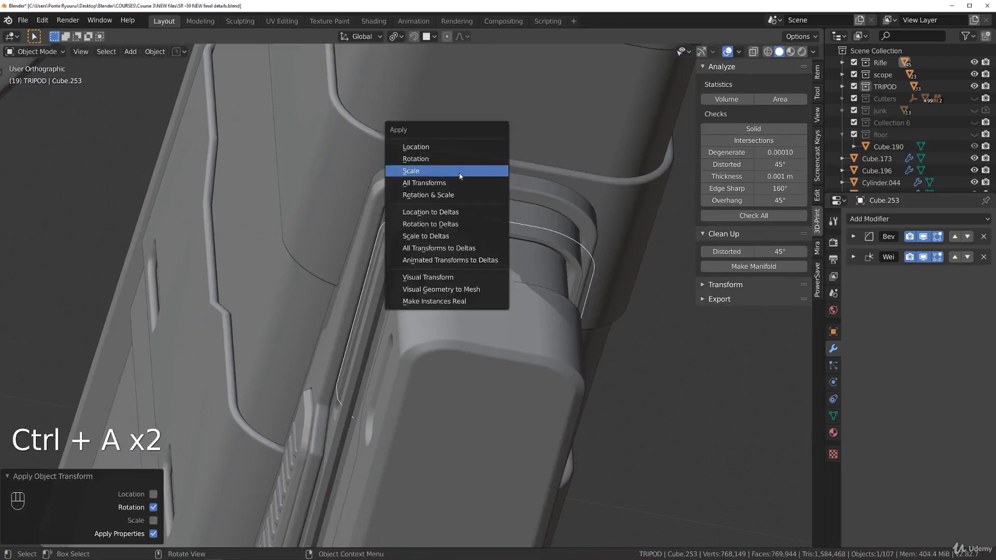
click(460, 176)
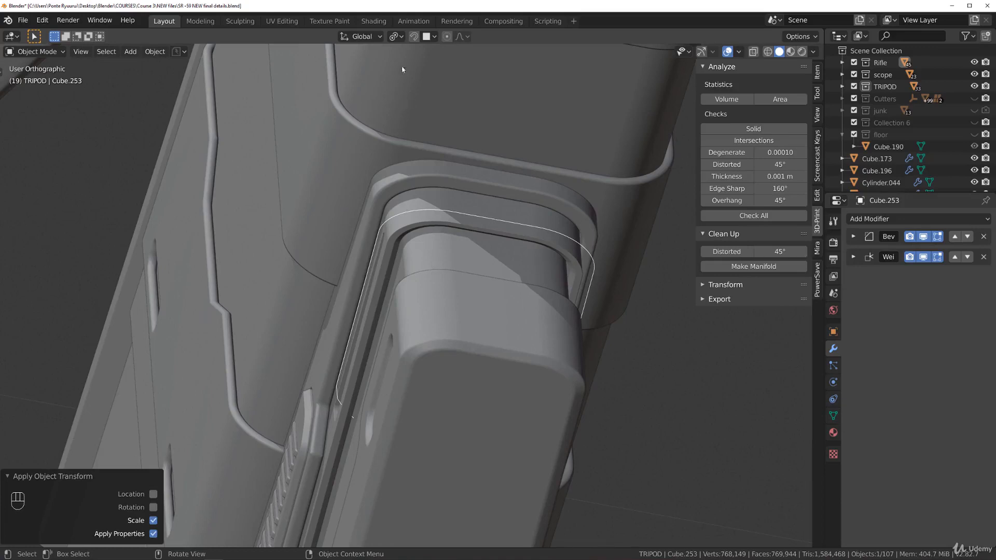
Convert the rim path to a plain mesh without modifiers, check its mesh data properties and keep the path selected
click(158, 51)
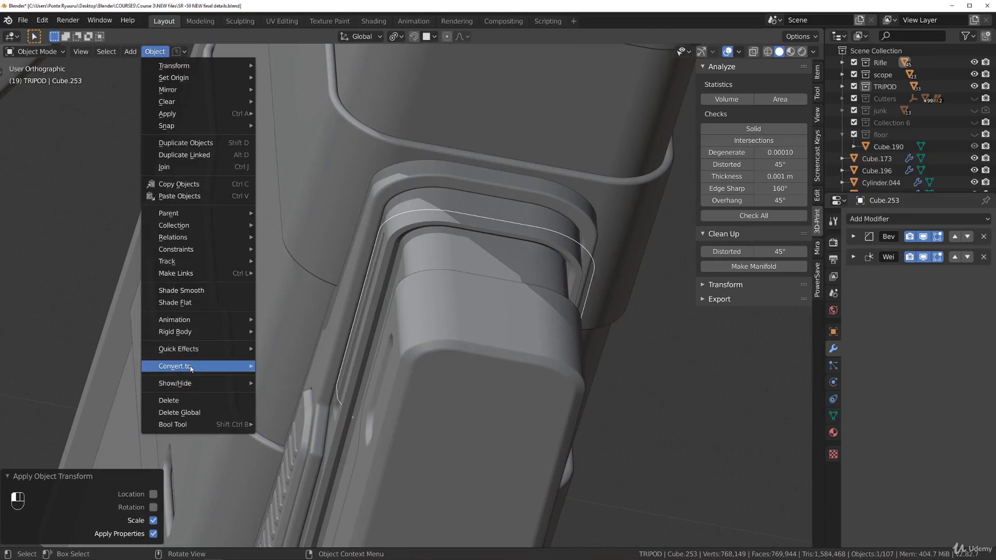
mouse_move(244, 366)
click(272, 379)
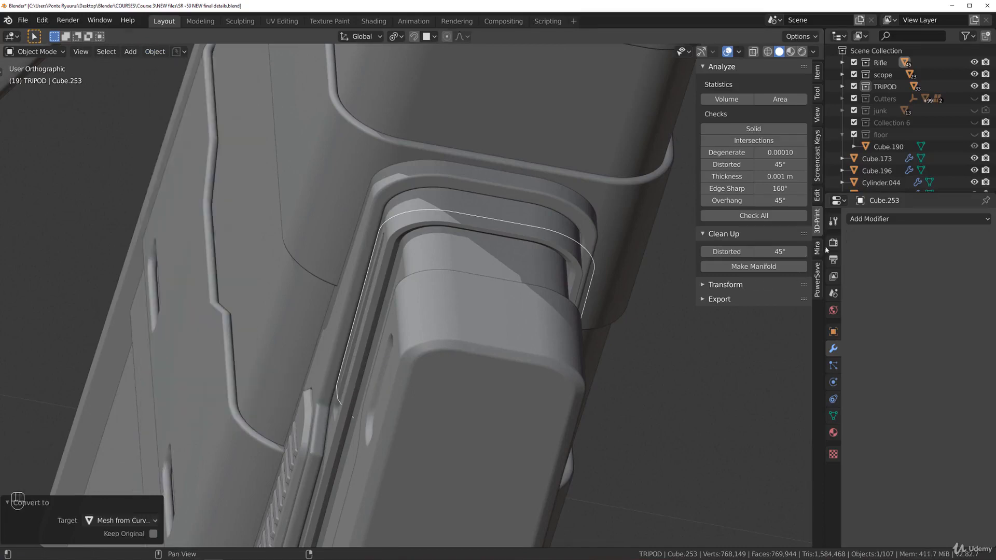
click(828, 414)
key(shift)
scroll(893, 437, down, 3)
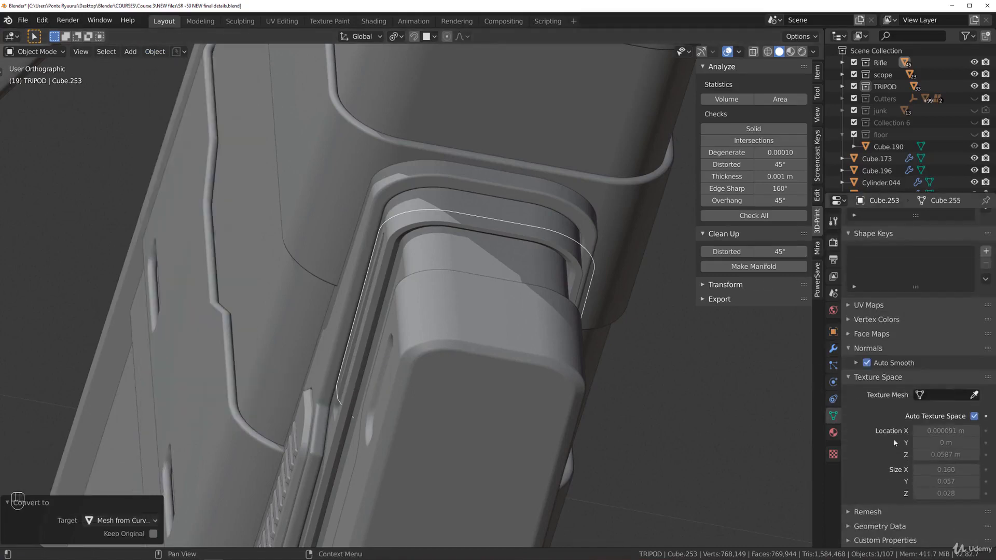
click(429, 215)
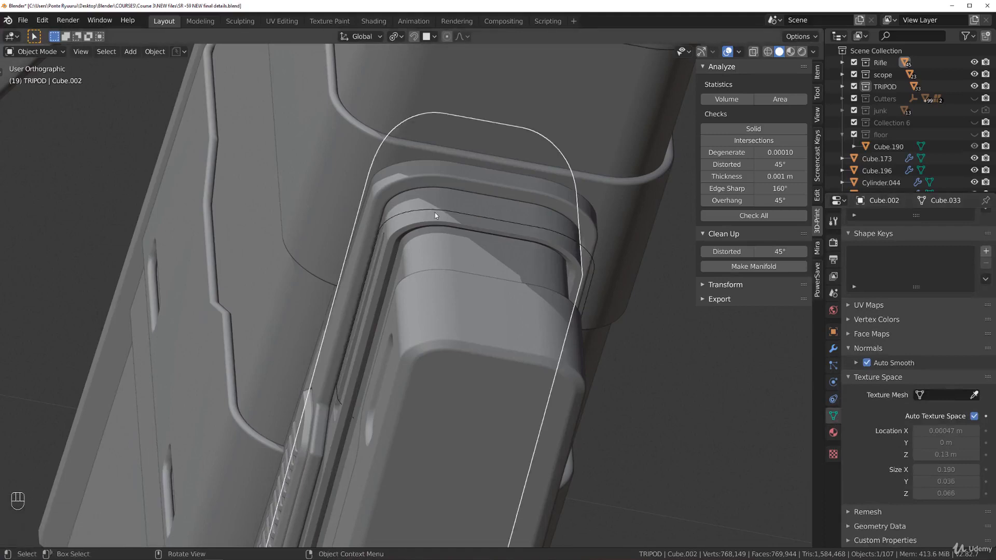
click(409, 236)
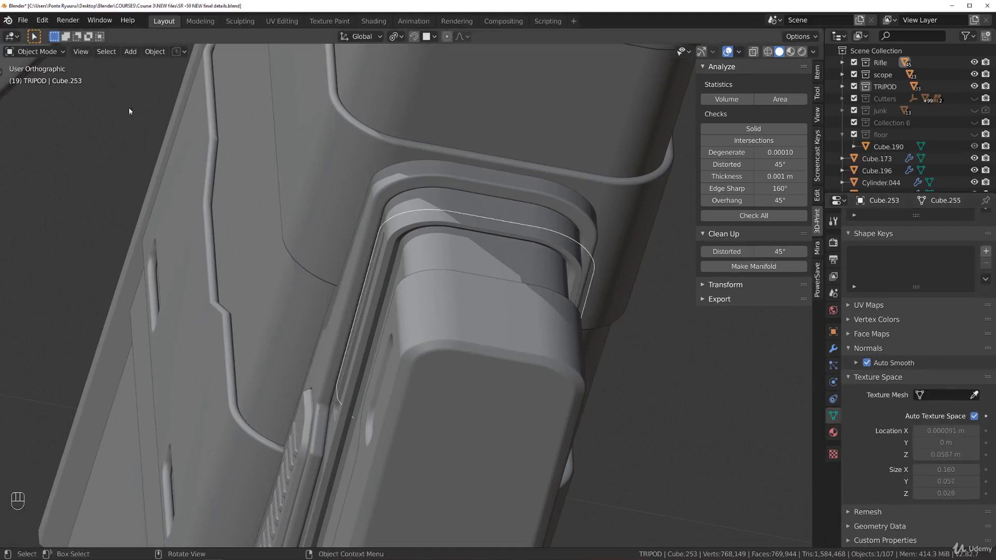
Convert the rim path from mesh to curve and give it a bevel depth of 0.006 m
click(154, 52)
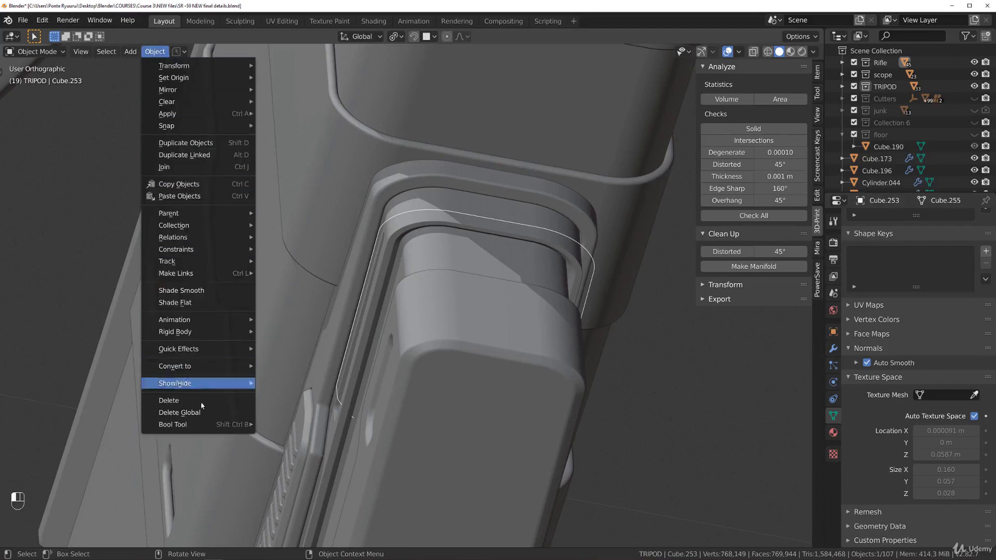
mouse_move(200, 366)
click(277, 369)
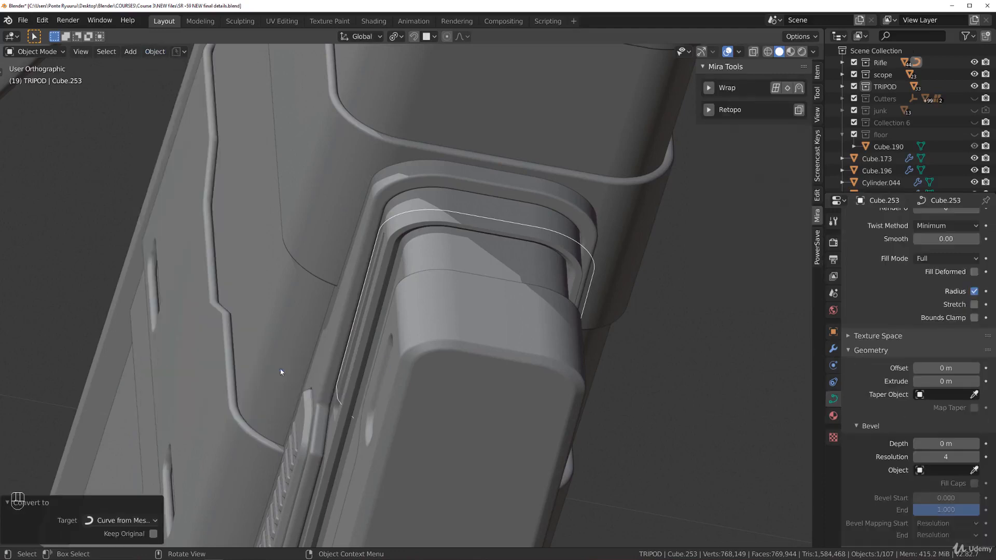
drag(934, 442, 949, 441)
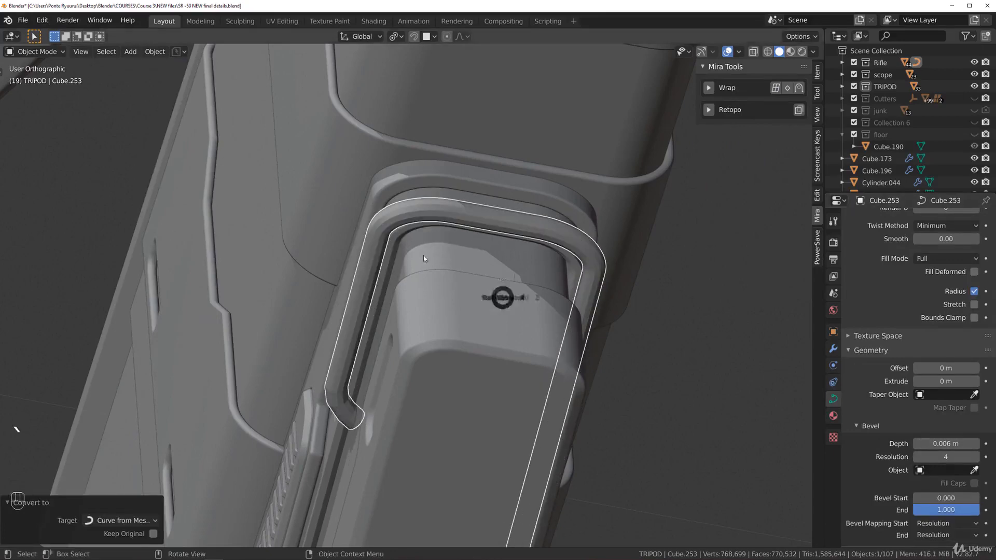
In front view, raise the rim tube about 0.0096 m, rotate it 1.69° and nudge it into line with the magazine band
key(KP_1)
scroll(520, 328, up, 5)
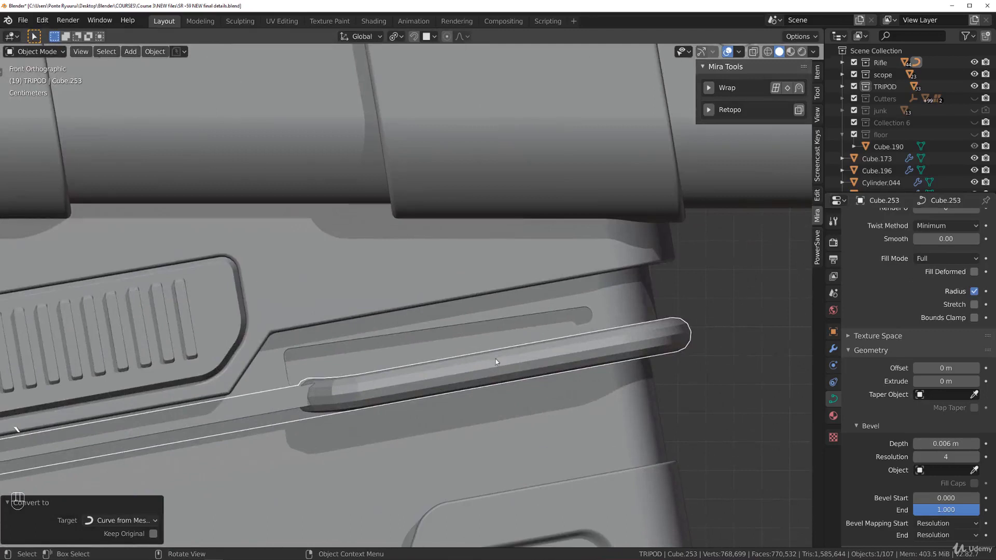
key(g)
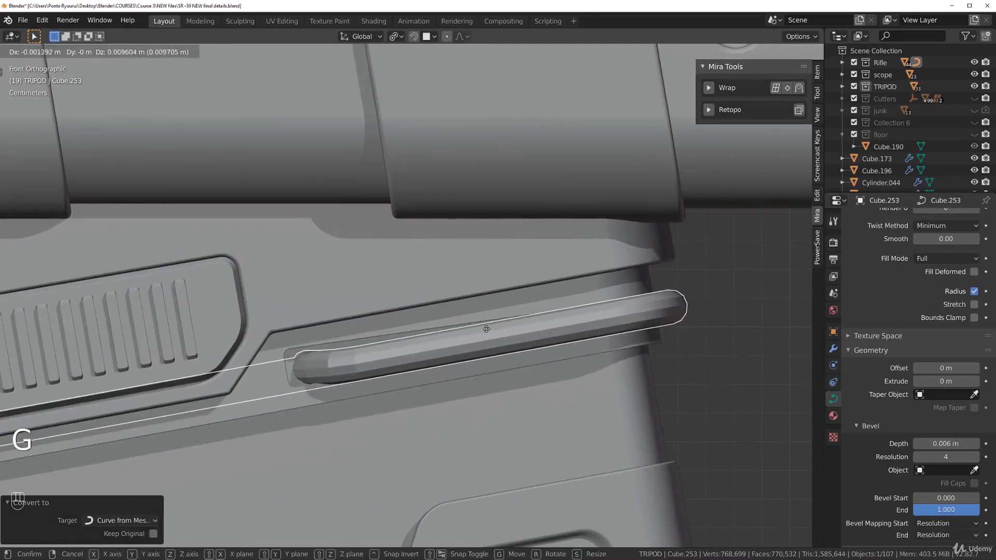
click(641, 303)
key(r)
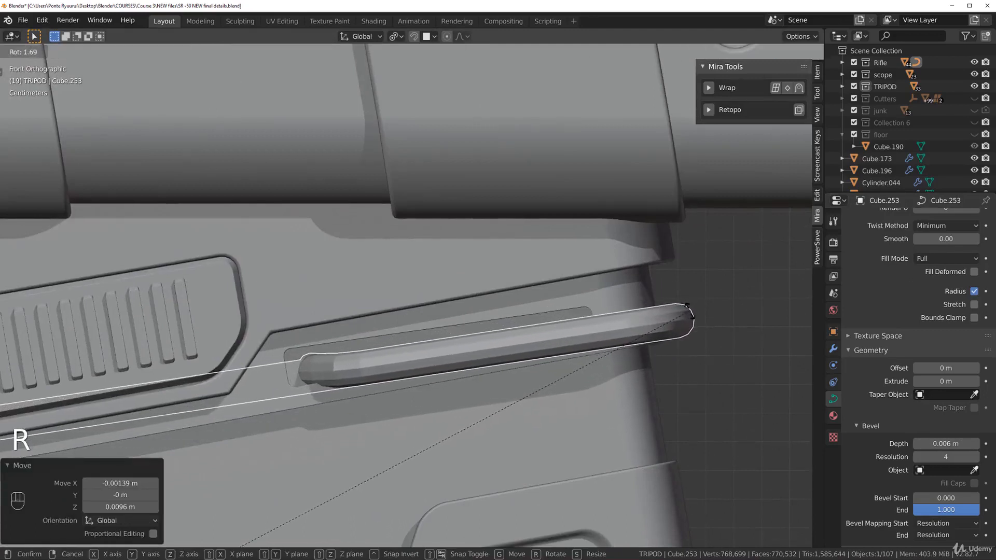
click(583, 346)
key(g)
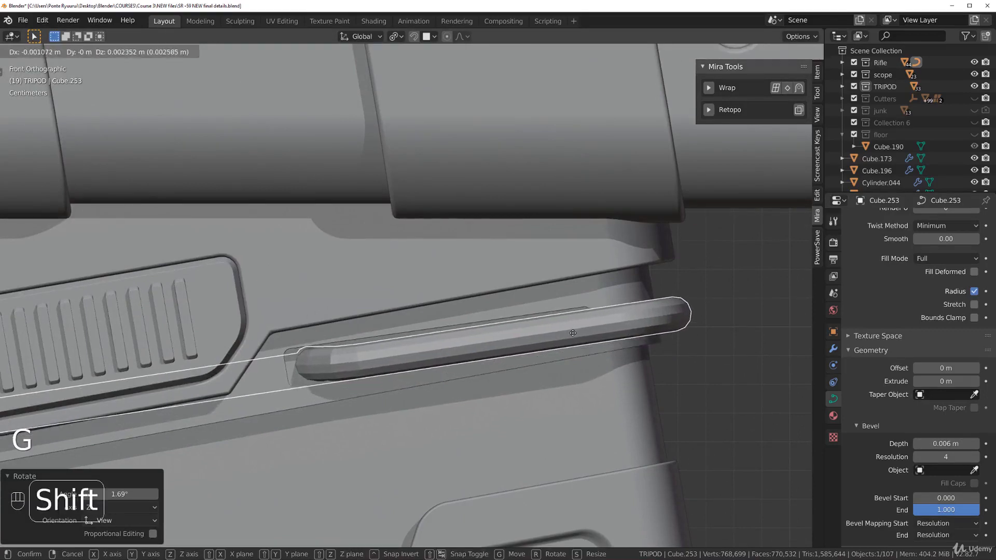
shift+click(476, 355)
Edit the curve and nudge the two control points at the rim tube's hooked end slightly downward
key(Tab)
click(308, 363)
scroll(273, 351, up, 2)
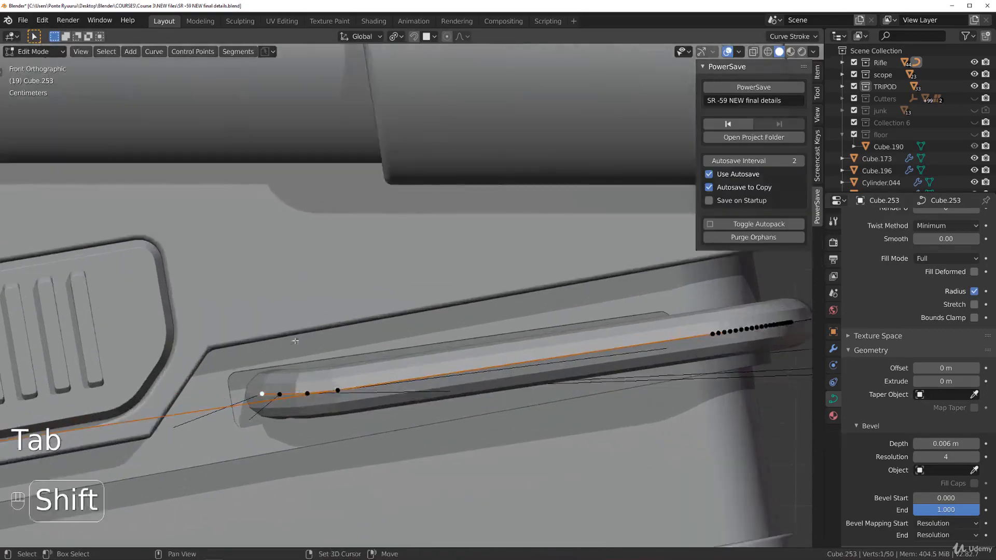
shift+middle_drag(273, 351, 352, 318)
key(g)
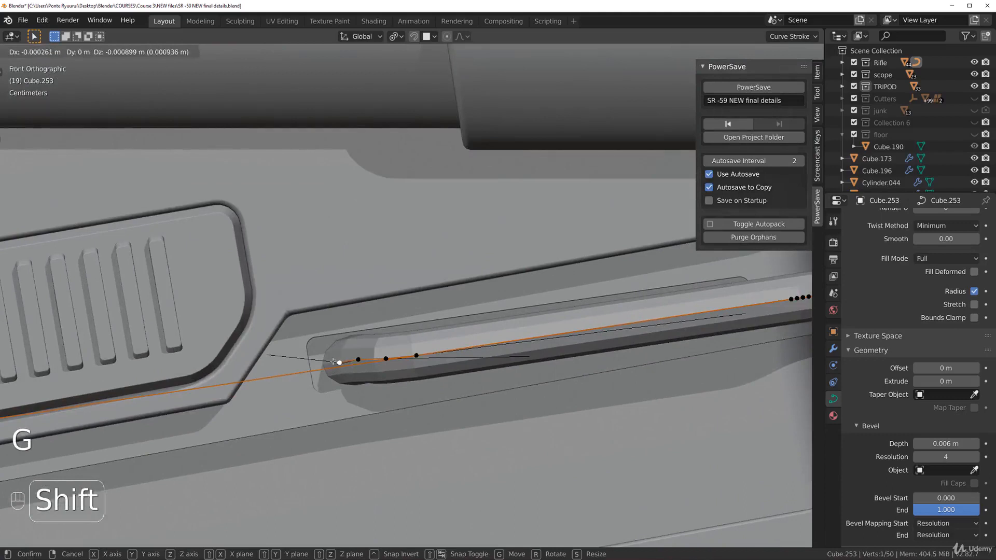
shift+click(333, 361)
click(359, 357)
key(g)
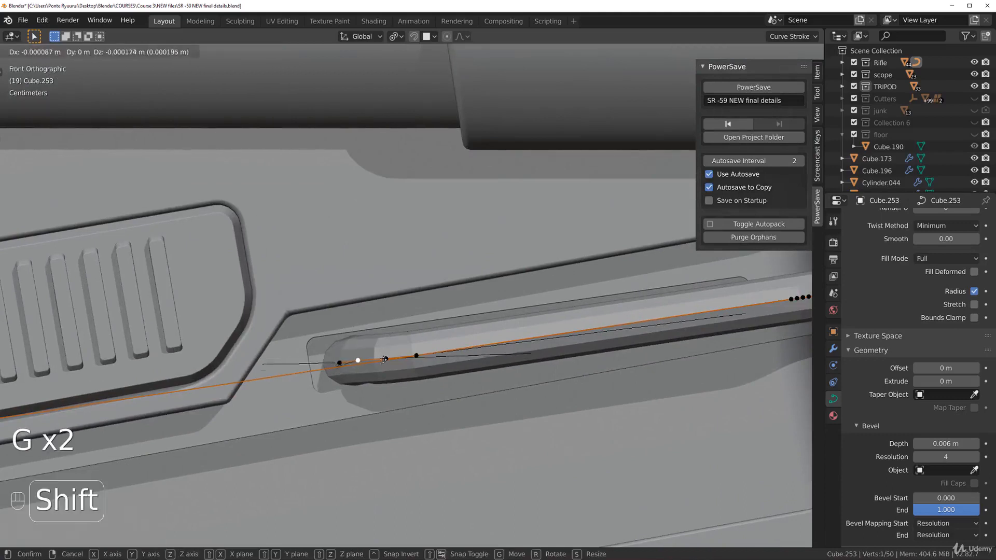
shift+click(389, 352)
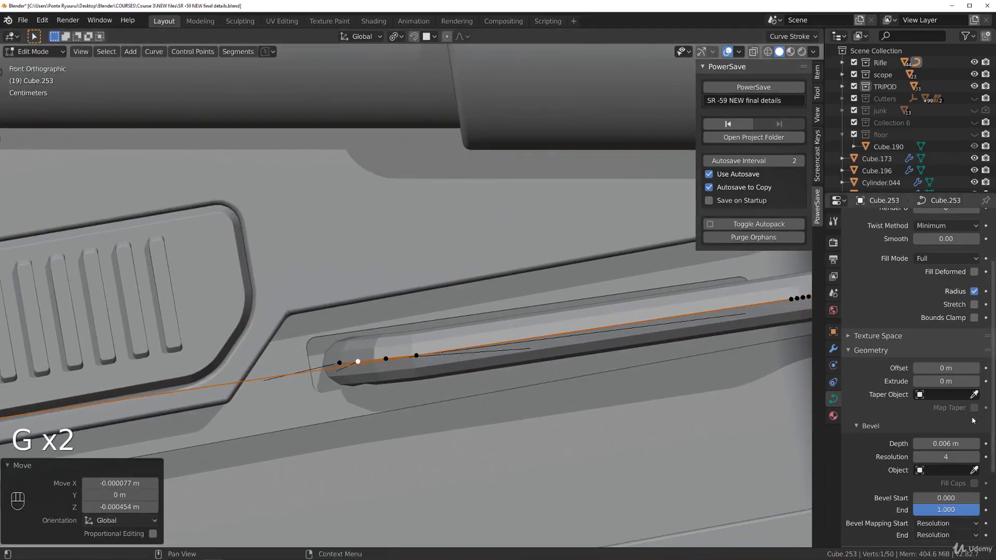
Set the rim curve's bevel depth to 0.005 m
click(933, 444)
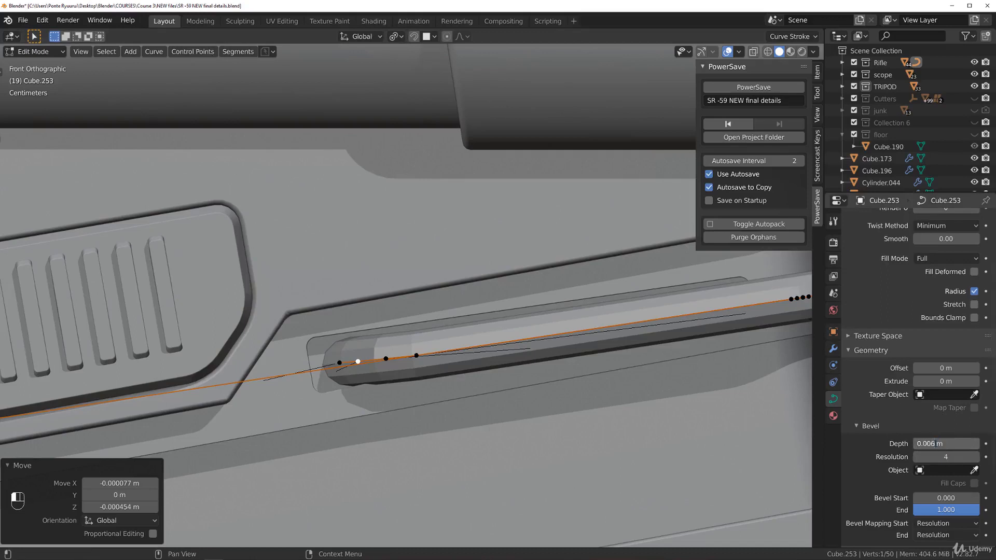
drag(933, 444, 959, 445)
text(5)
key(Return)
scroll(542, 408, up, 1)
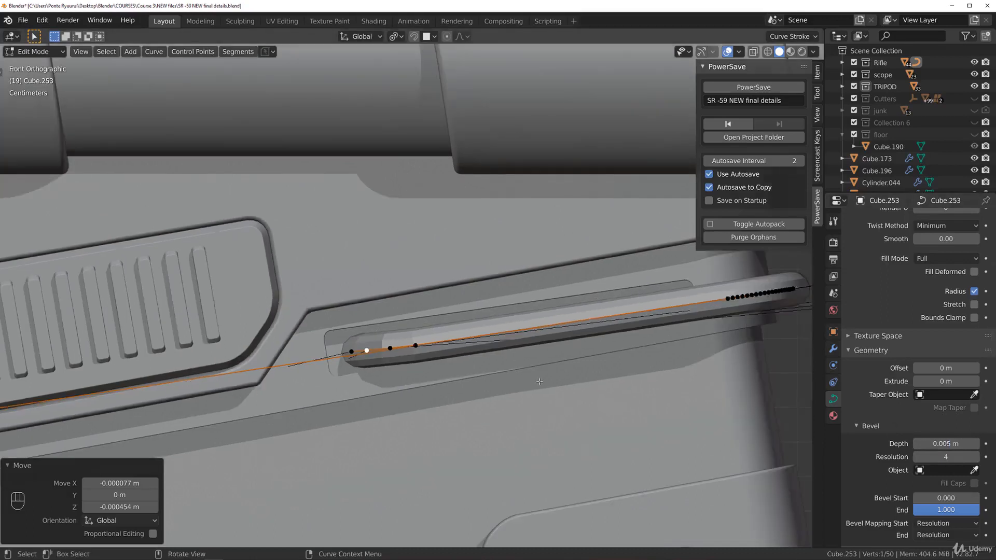
Return to object mode and move the rim tube about 0.0009 m up and 0.0004 m toward negative X
key(Tab)
key(g)
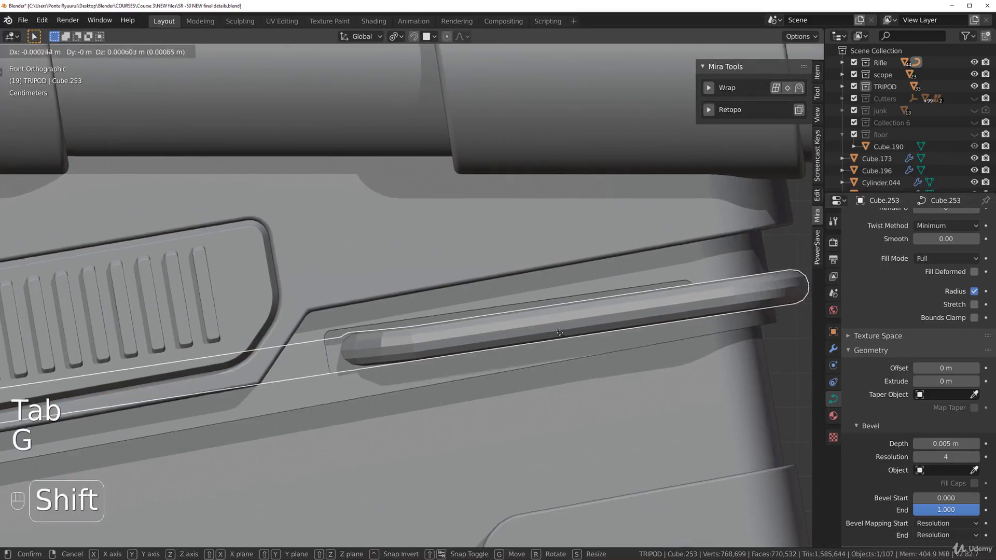
click(555, 324)
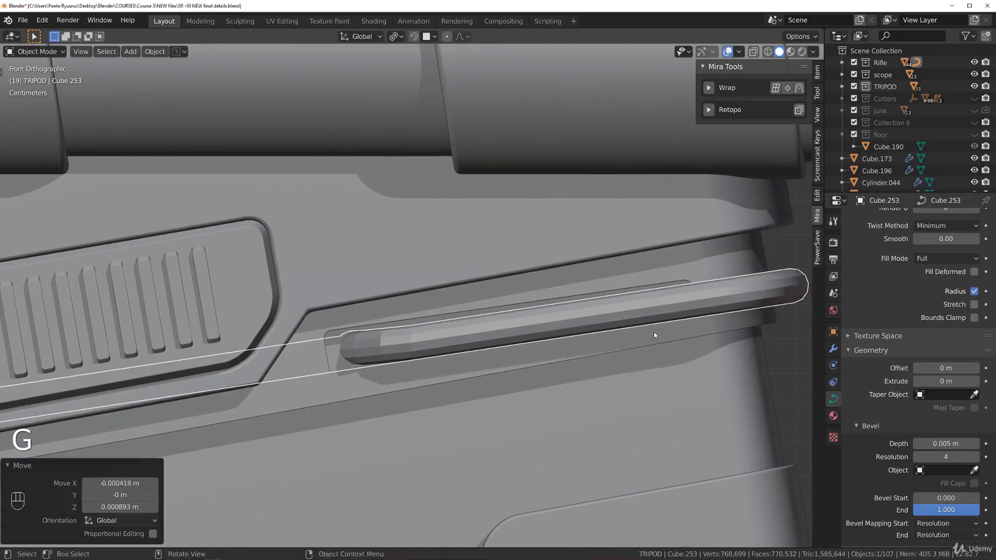
Rotate the rim tube by 0.1° in front view and convert the curve to a mesh
key(r)
click(615, 359)
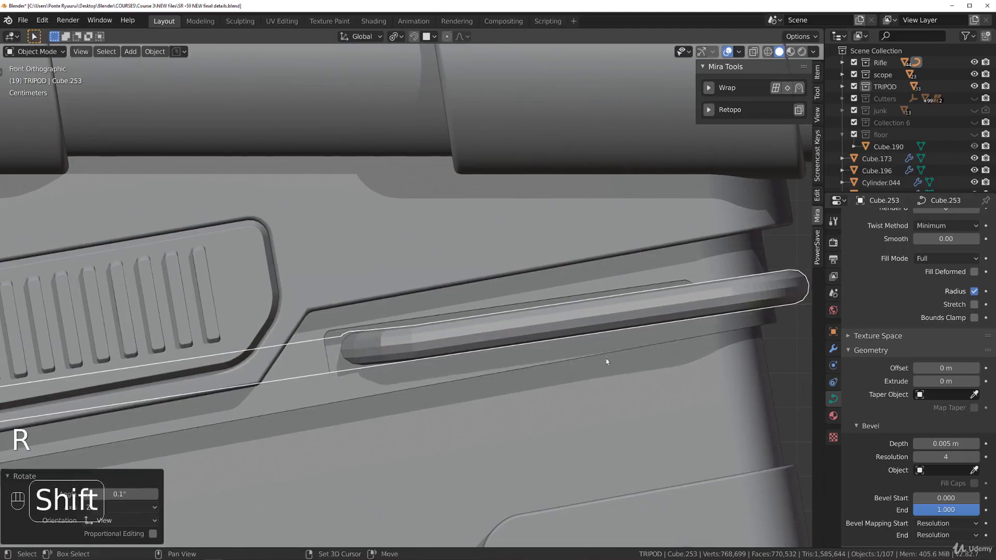
scroll(615, 359, down, 3)
key(ctrl+a)
click(604, 462)
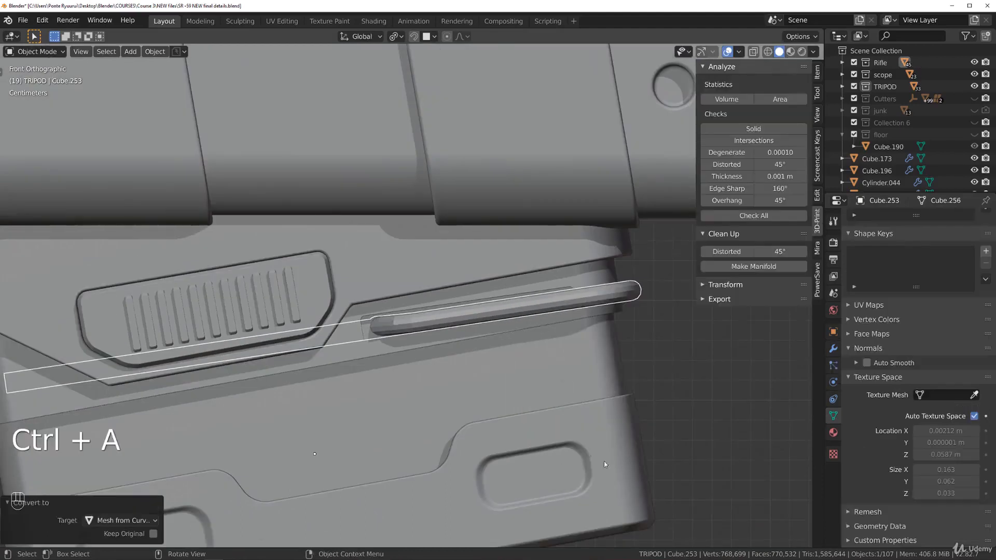
Add a Subdivision Surface modifier to the rim tube with its viewport level at 2
key(ctrl+3)
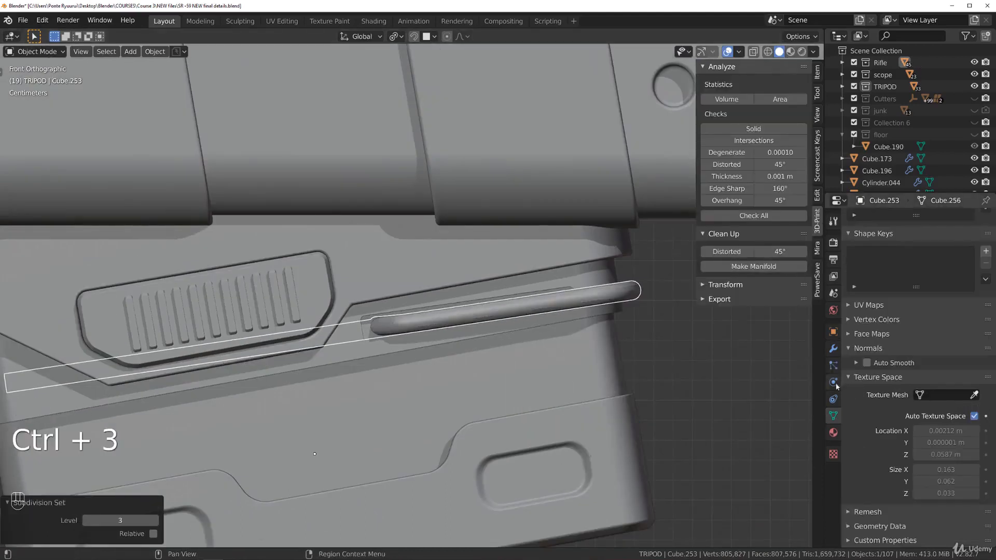
click(832, 349)
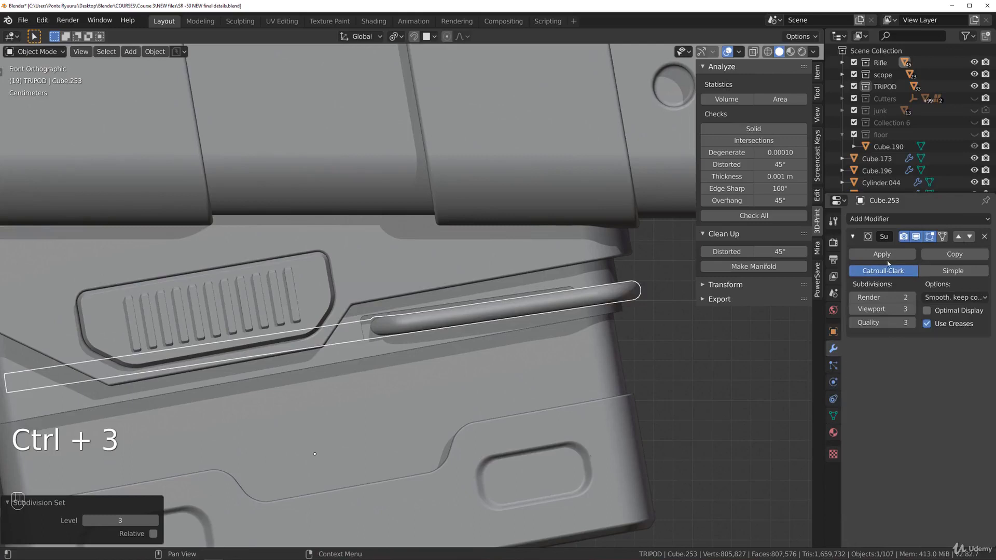
click(853, 309)
Add a Mirror modifier to the rim tube on the Y axis only, with Bisect and Flip enabled on Y
click(887, 221)
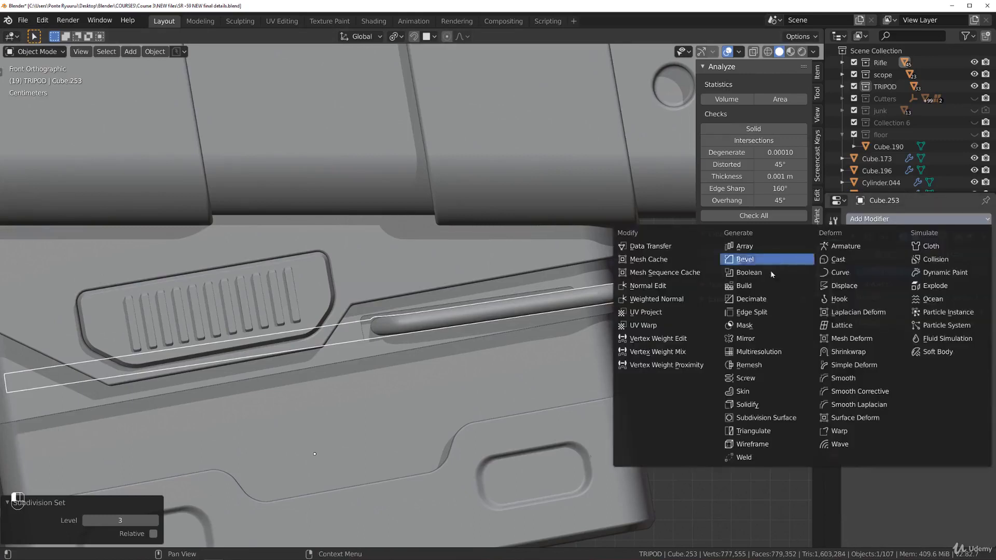
click(760, 341)
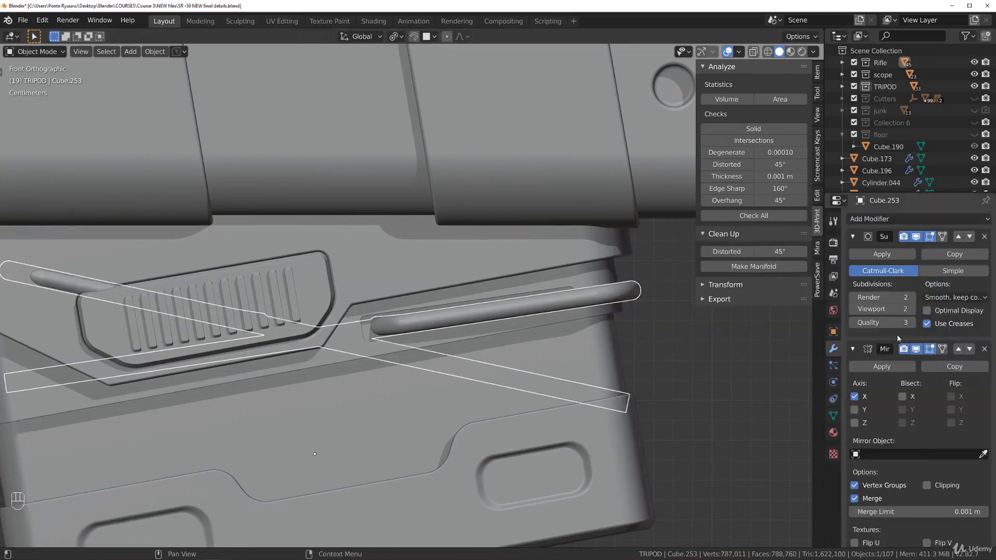
click(863, 399)
click(865, 408)
click(911, 409)
click(957, 409)
From the bottom view, scale the mirrored rim tube to 0.982 along the global Y axis to fit the magazine band
scroll(567, 405, down, 3)
middle_drag(510, 392, 507, 344)
key(grave)
middle_drag(586, 342, 533, 255)
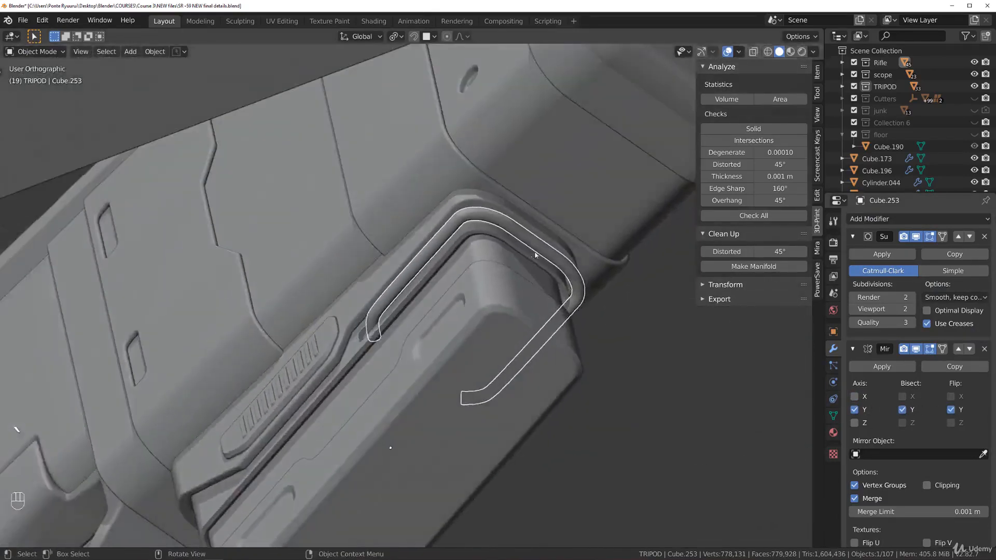
key(grave)
scroll(511, 332, up, 2)
shift+middle_drag(510, 315, 421, 310)
key(s)
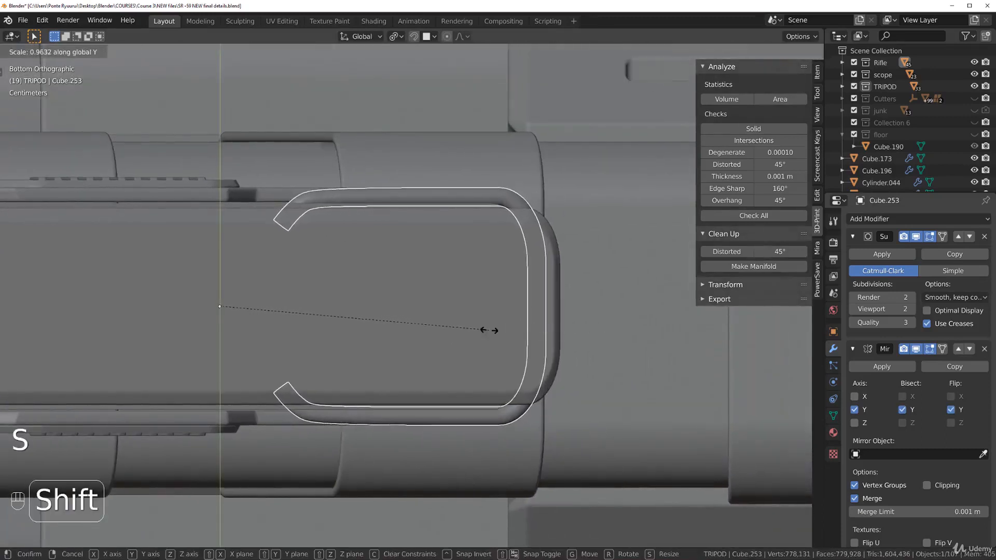
click(570, 348)
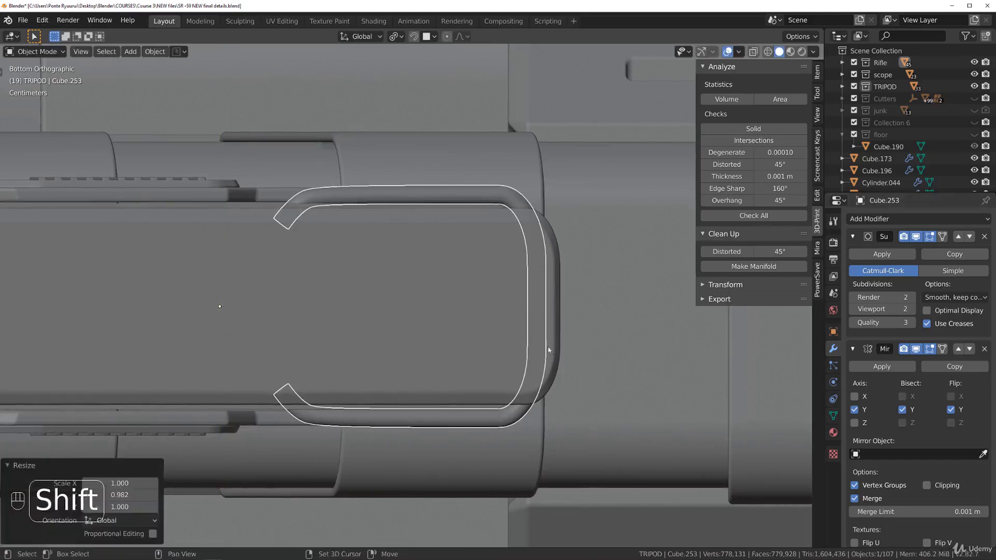
In front view, nudge the rim tube about 0.0017 m toward negative X to sit closer to the magazine
key(KP_1)
click(623, 343)
middle_drag(581, 341, 585, 354)
key(grave)
key(grave)
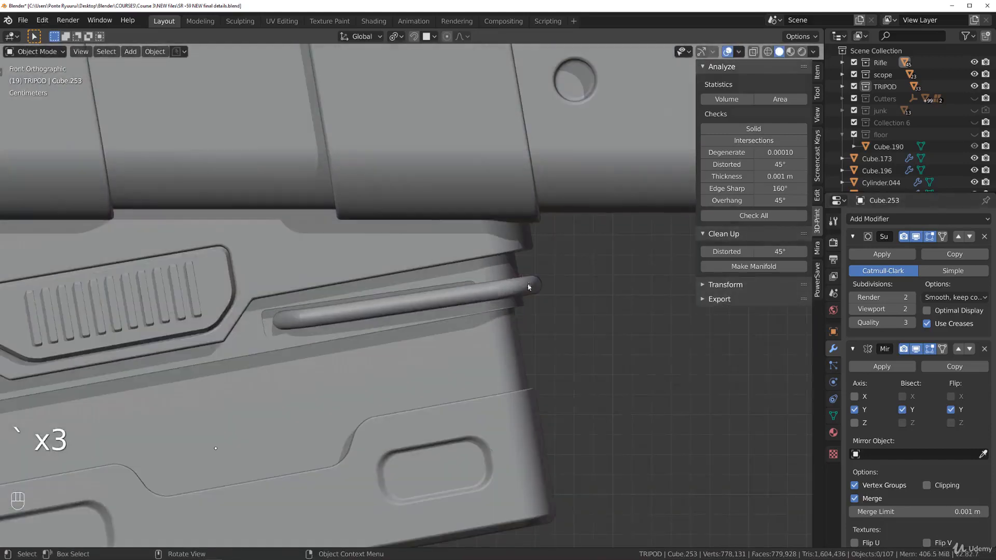
key(shift+g)
click(541, 280)
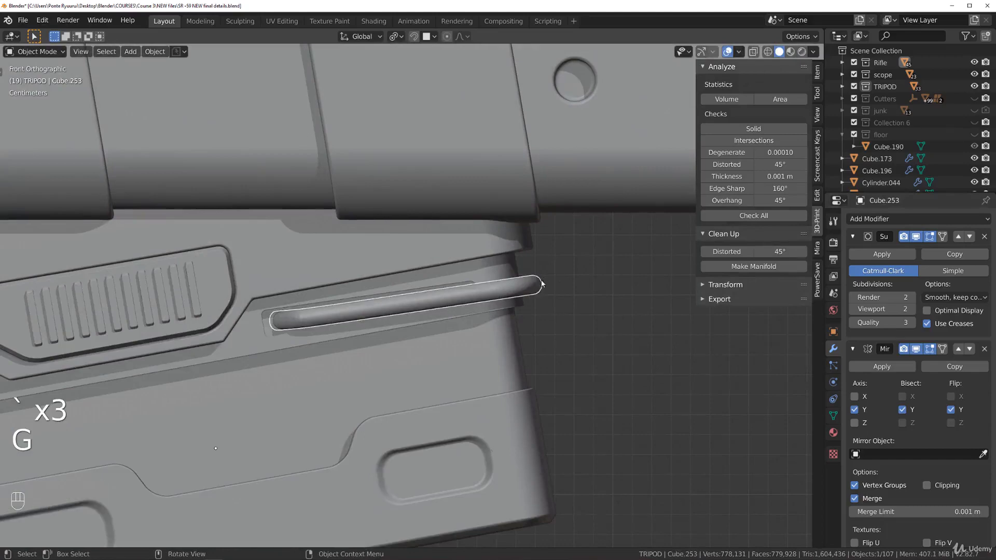
key(g)
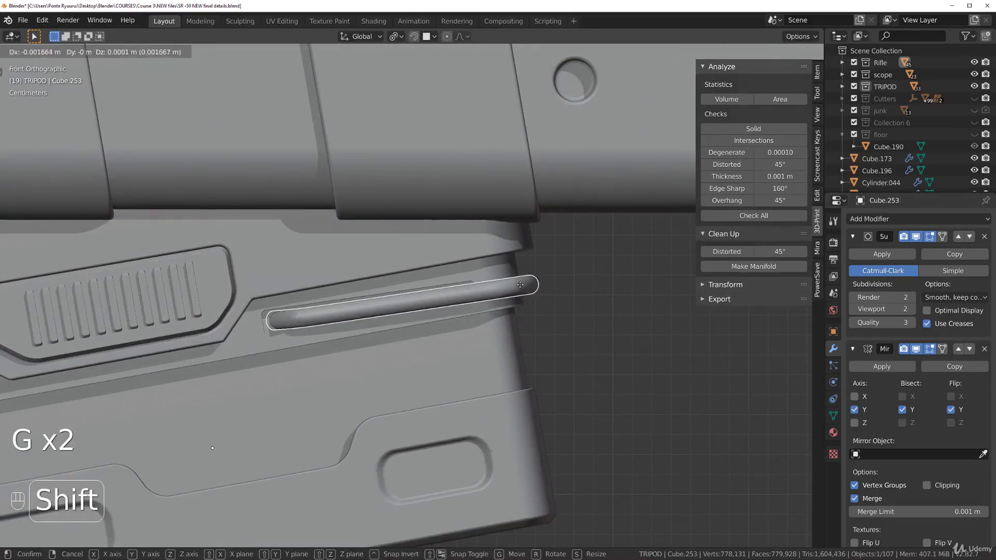
click(520, 285)
click(567, 296)
Hide the sidebar and examine the magazine's side details in relation to the rifle body in front view
scroll(542, 314, down, 12)
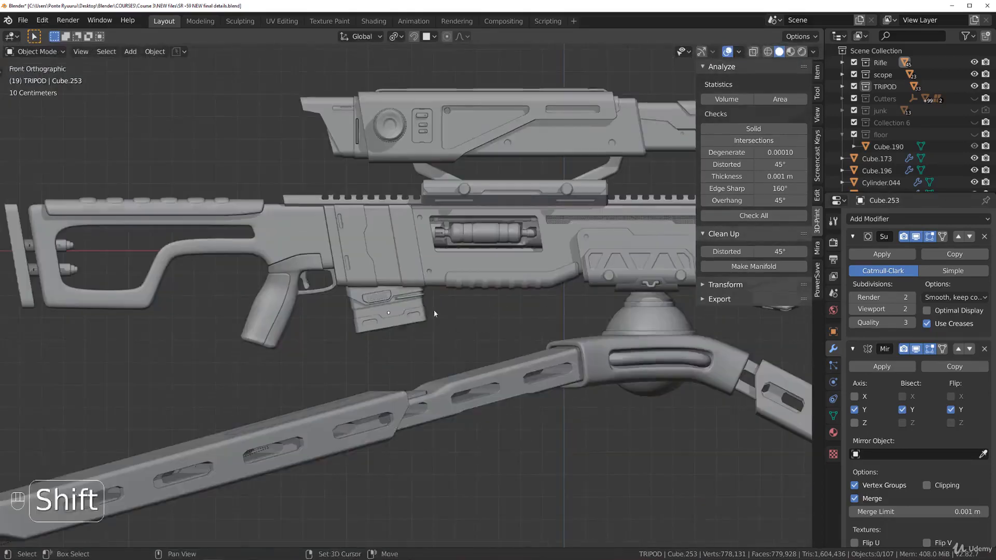
scroll(457, 323, up, 3)
scroll(325, 310, down, 3)
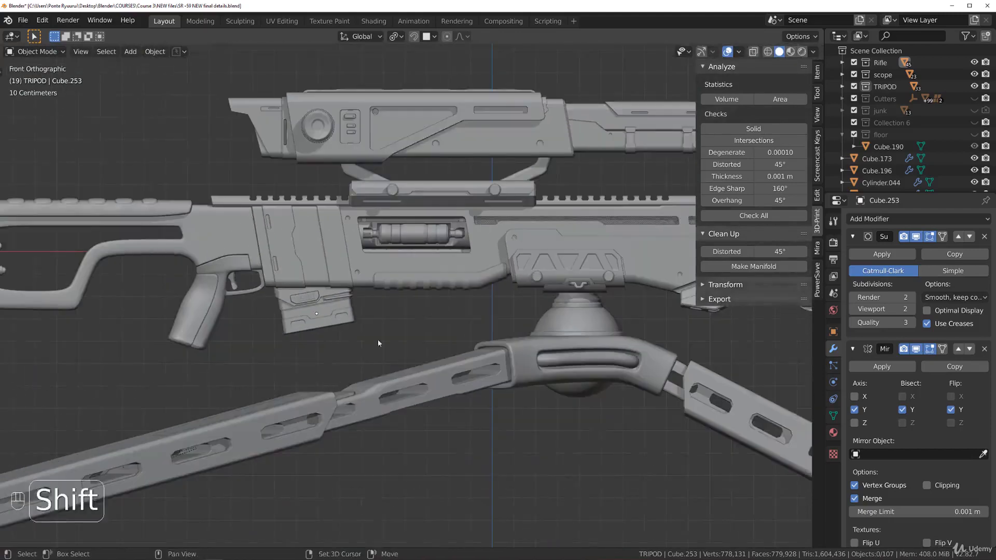
shift+middle_drag(377, 339, 417, 325)
key(n)
shift+middle_drag(252, 338, 415, 291)
scroll(415, 300, up, 6)
scroll(326, 337, up, 1)
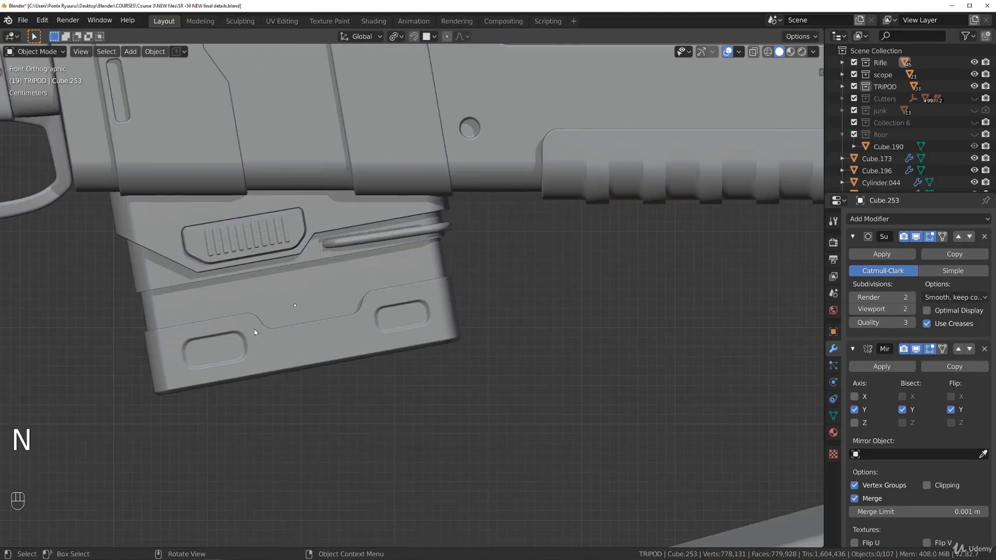
shift+middle_drag(370, 321, 399, 342)
shift+middle_drag(210, 268, 361, 353)
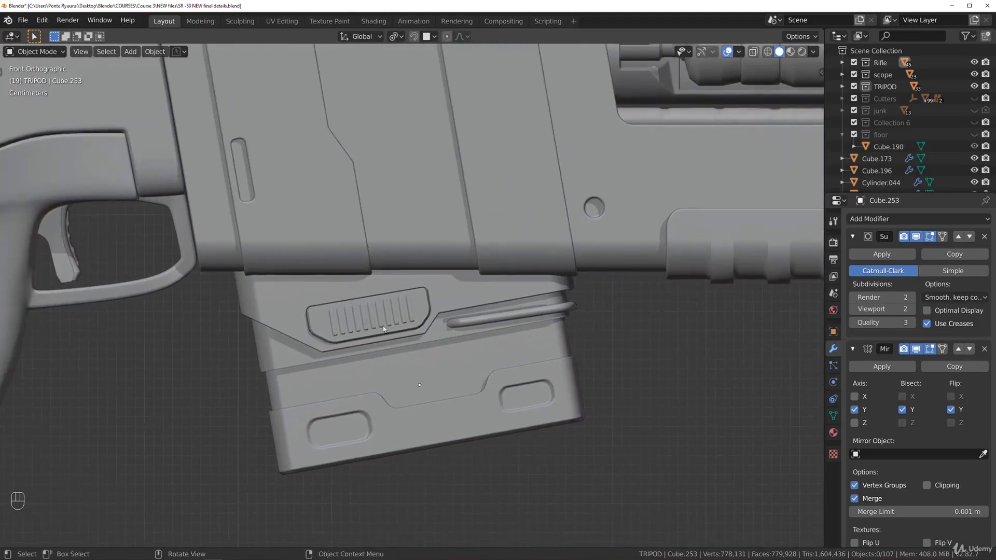
scroll(383, 328, down, 3)
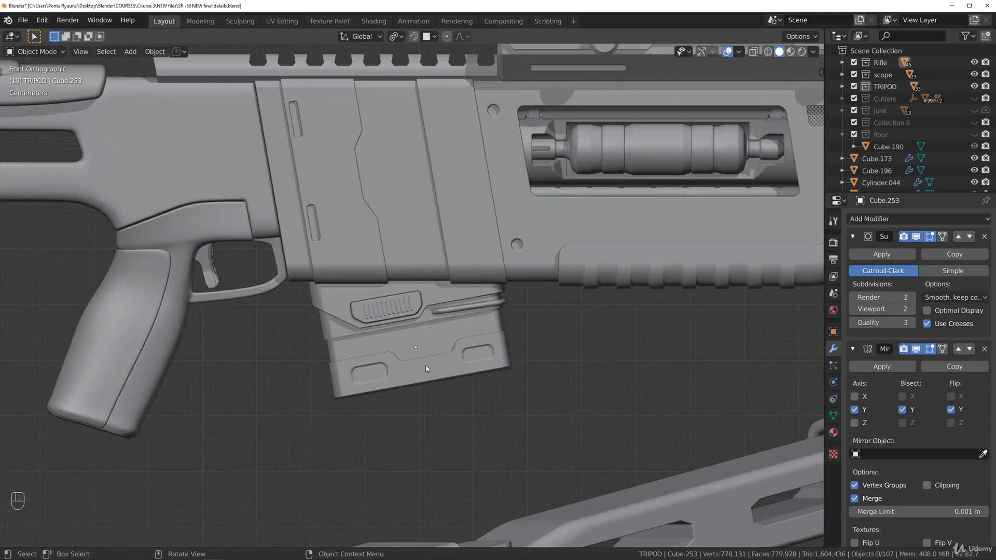
Inset the underside face of the magazine's base cover by about 0.0087 m
middle_drag(416, 360, 431, 237)
scroll(428, 316, up, 3)
click(428, 319)
key(Tab)
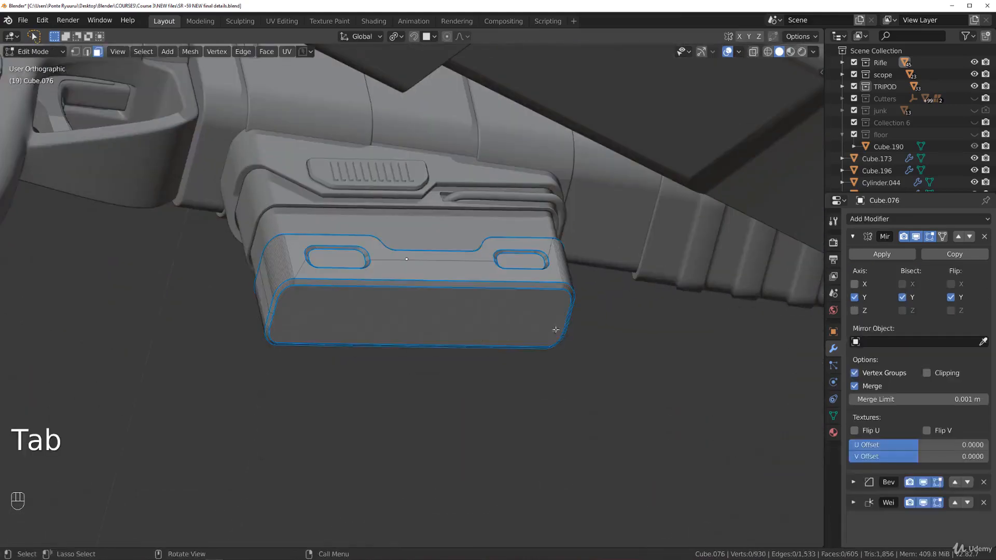
key(Tab)
click(462, 327)
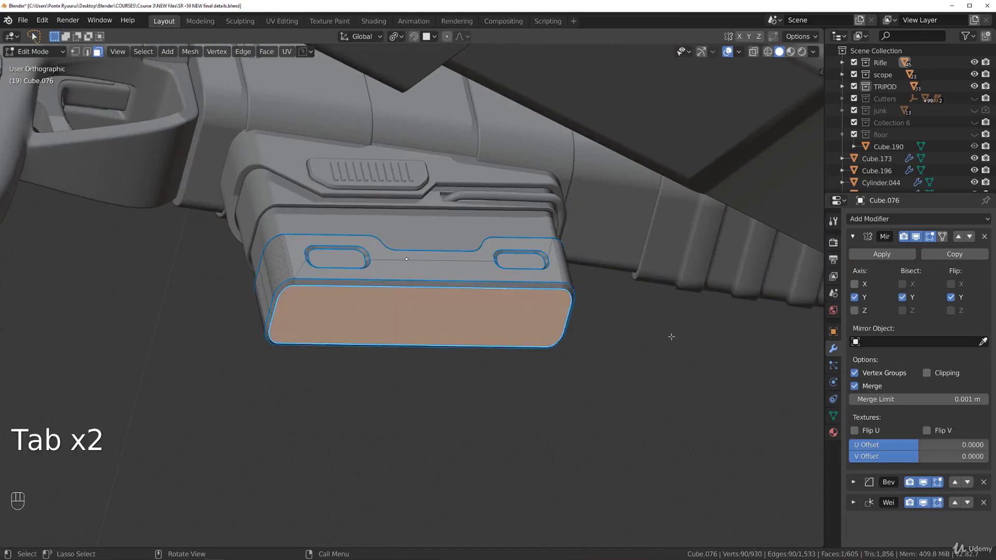
key(i)
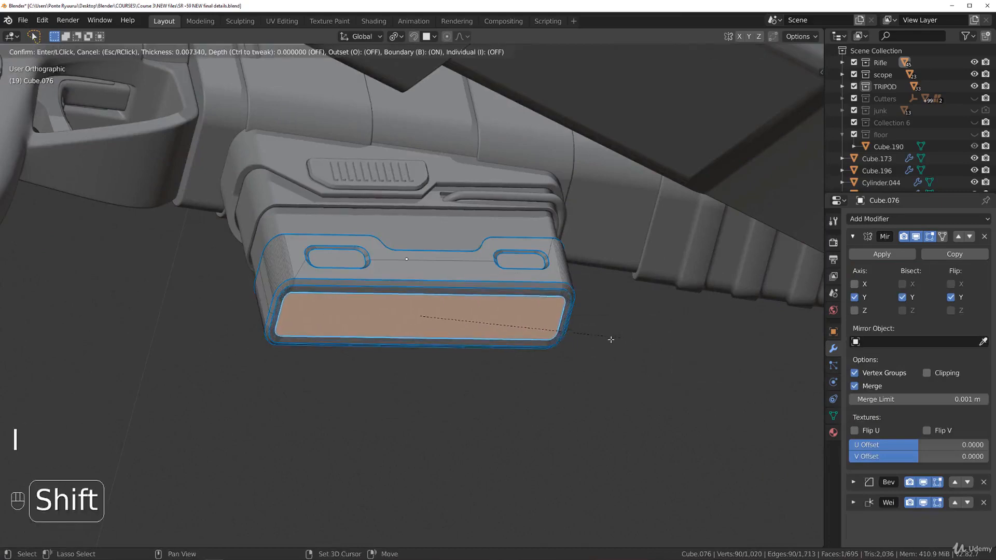
click(604, 344)
Extrude the inset underside face about 0.005 m along its normal, scale it, and return to object mode
scroll(611, 346, up, 2)
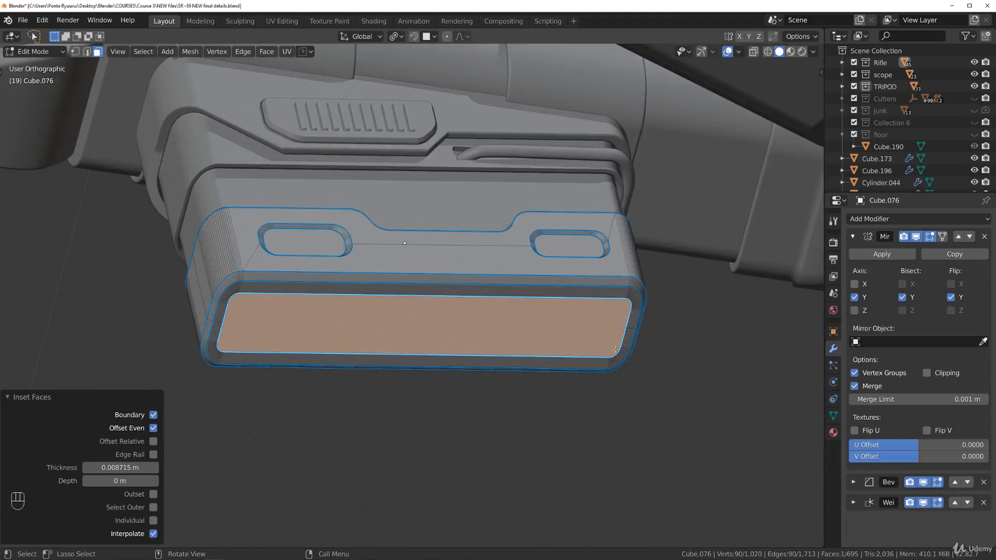
key(e)
click(616, 348)
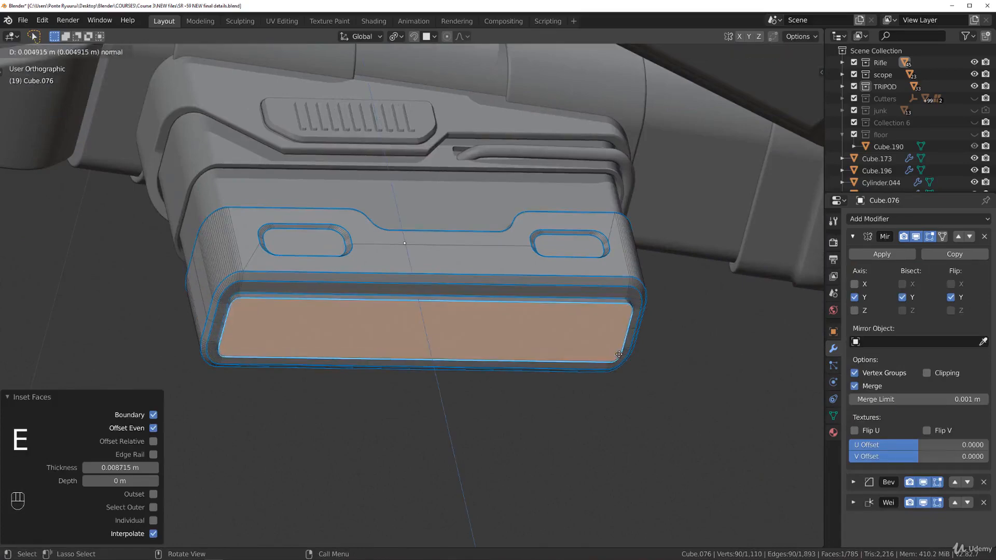
key(s)
click(641, 340)
key(Tab)
Examine the rifle, scope and tripod in front view, from the stock and magazine to the barrel
scroll(606, 223, down, 3)
key(grave)
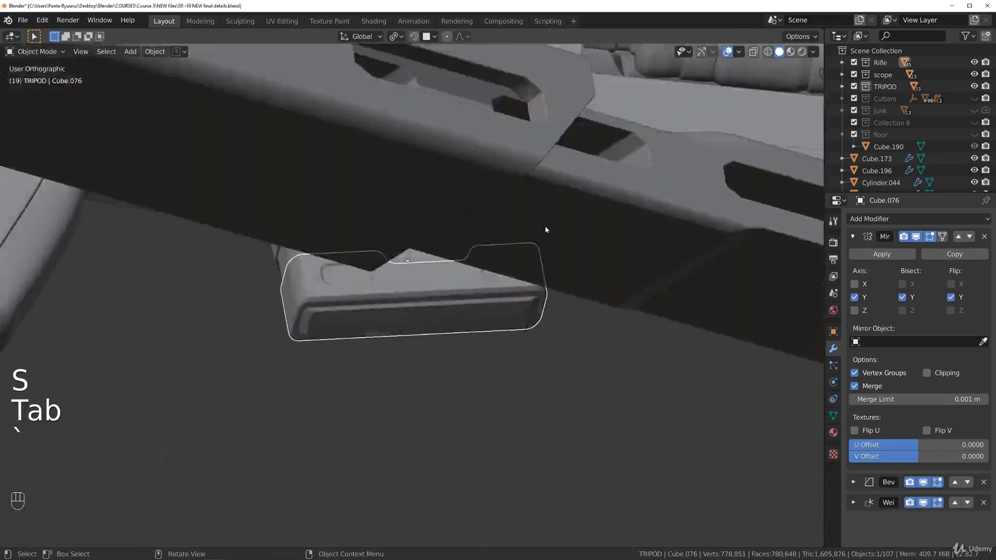
click(597, 298)
scroll(586, 301, down, 3)
shift+middle_drag(486, 272, 471, 337)
scroll(465, 311, down, 2)
shift+middle_drag(416, 229, 369, 282)
scroll(389, 287, down, 3)
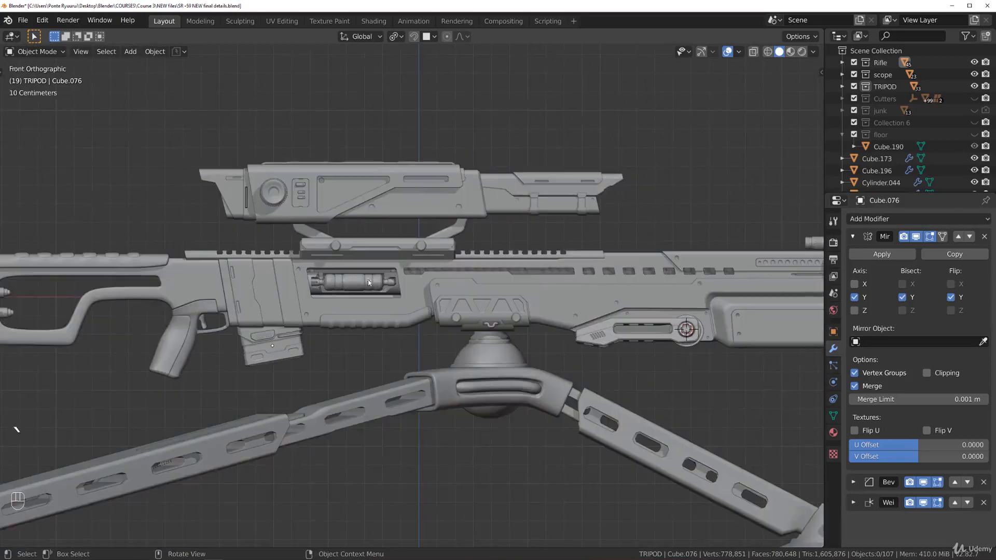
click(591, 255)
shift+middle_drag(583, 327, 469, 297)
scroll(468, 297, down, 2)
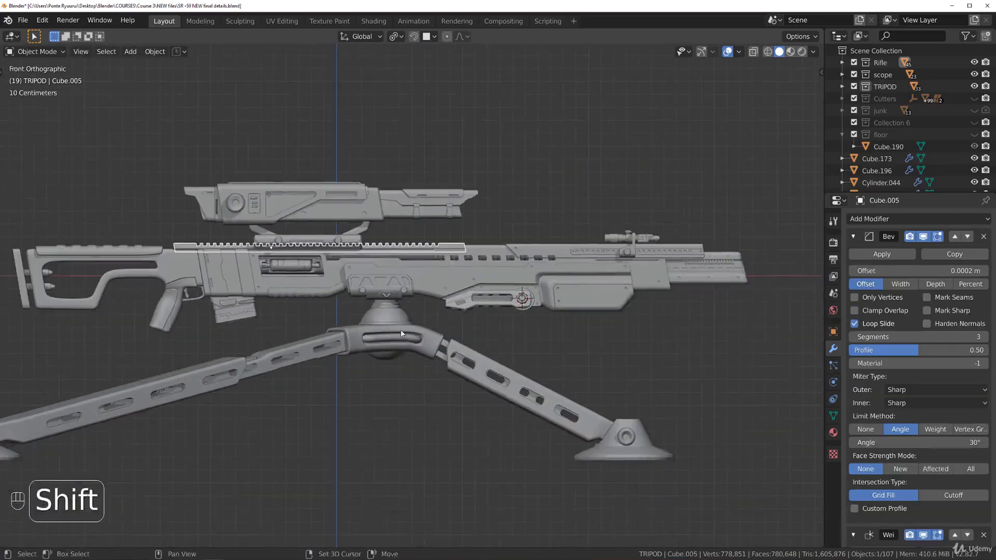
shift+middle_drag(358, 324, 454, 286)
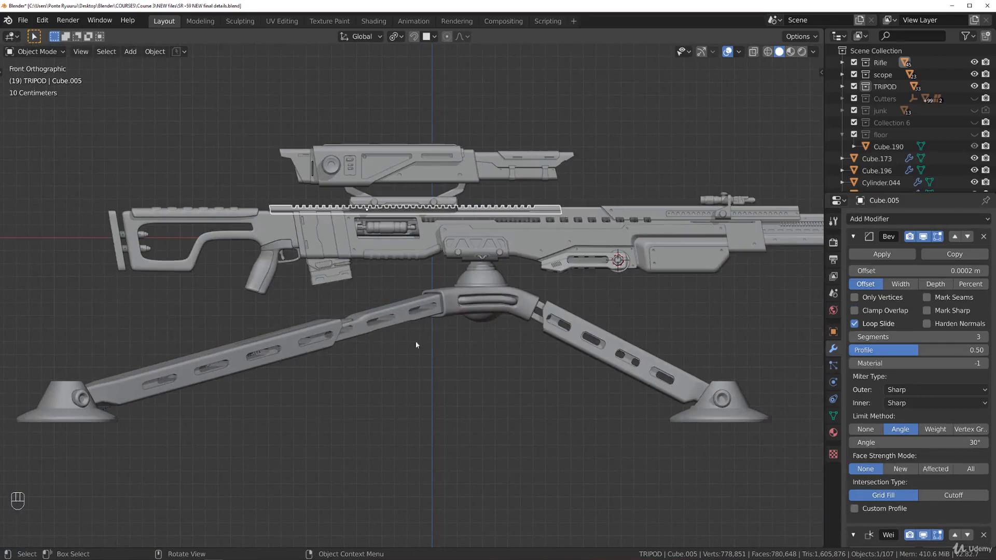
scroll(301, 325, up, 1)
shift+middle_drag(269, 325, 466, 397)
scroll(459, 363, up, 3)
scroll(488, 354, down, 1)
shift+middle_drag(490, 356, 419, 315)
scroll(416, 306, up, 3)
scroll(418, 289, down, 3)
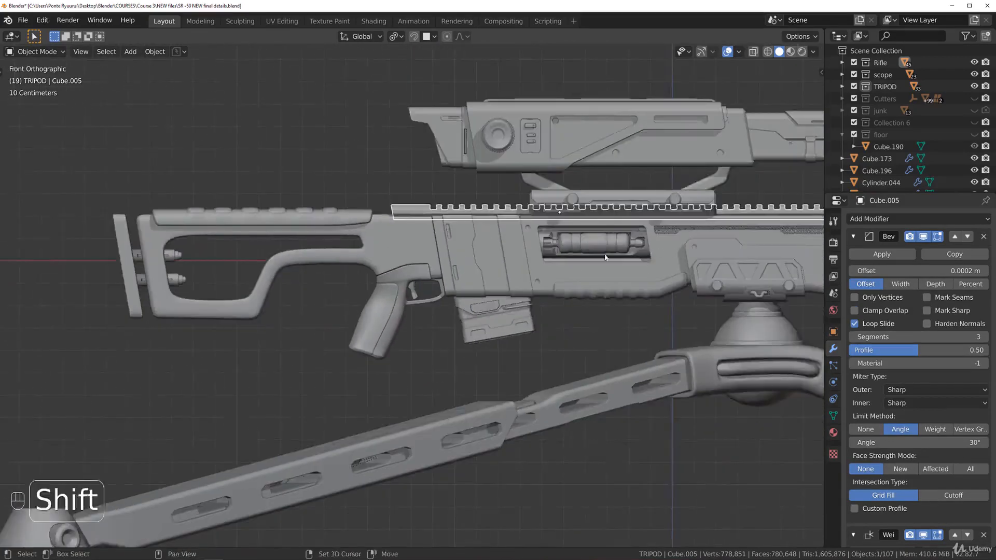
shift+middle_drag(659, 248, 423, 263)
scroll(423, 264, down, 2)
shift+middle_drag(650, 334, 490, 261)
View the complete rifle and tripod in perspective, and return to the orthographic front view
key(KP_5)
scroll(438, 307, down, 5)
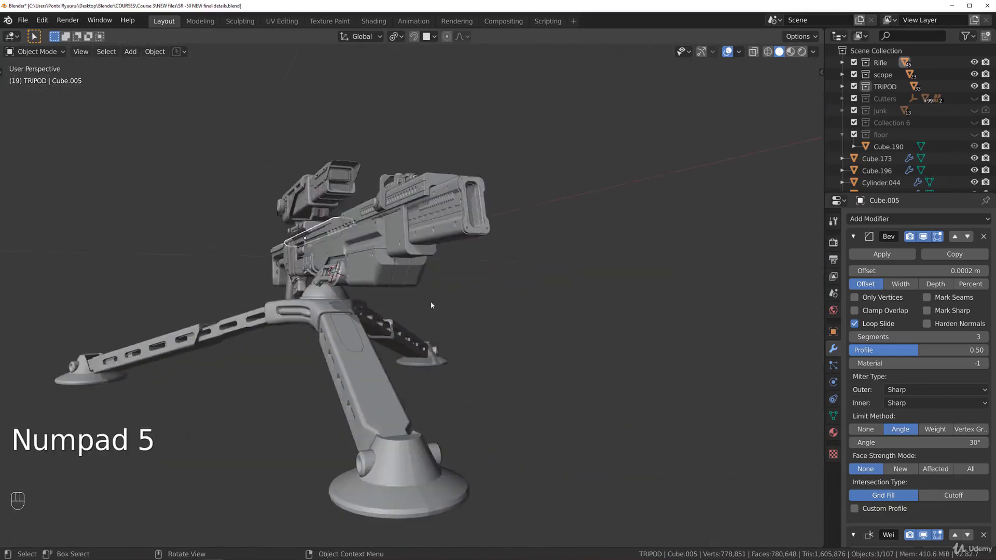
key(grave)
key(KP_5)
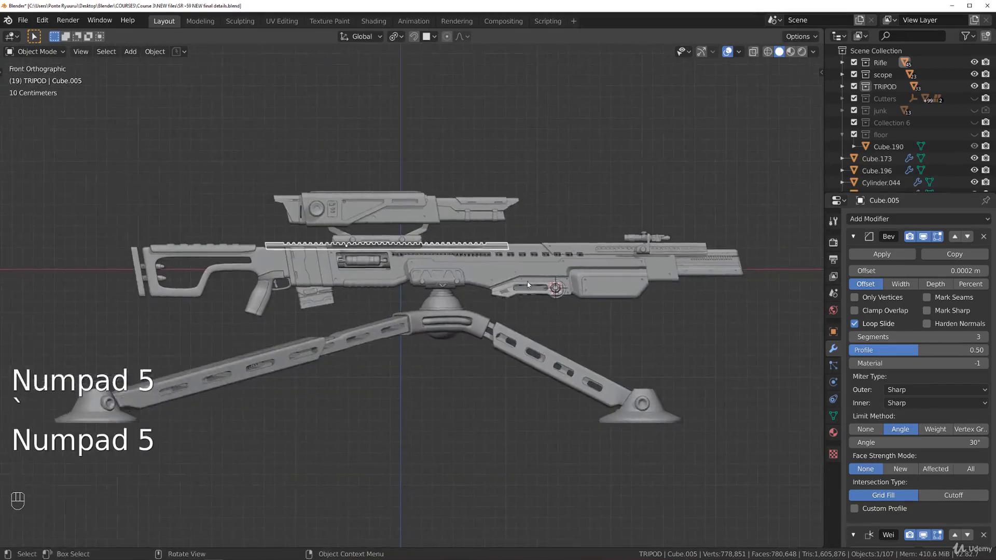